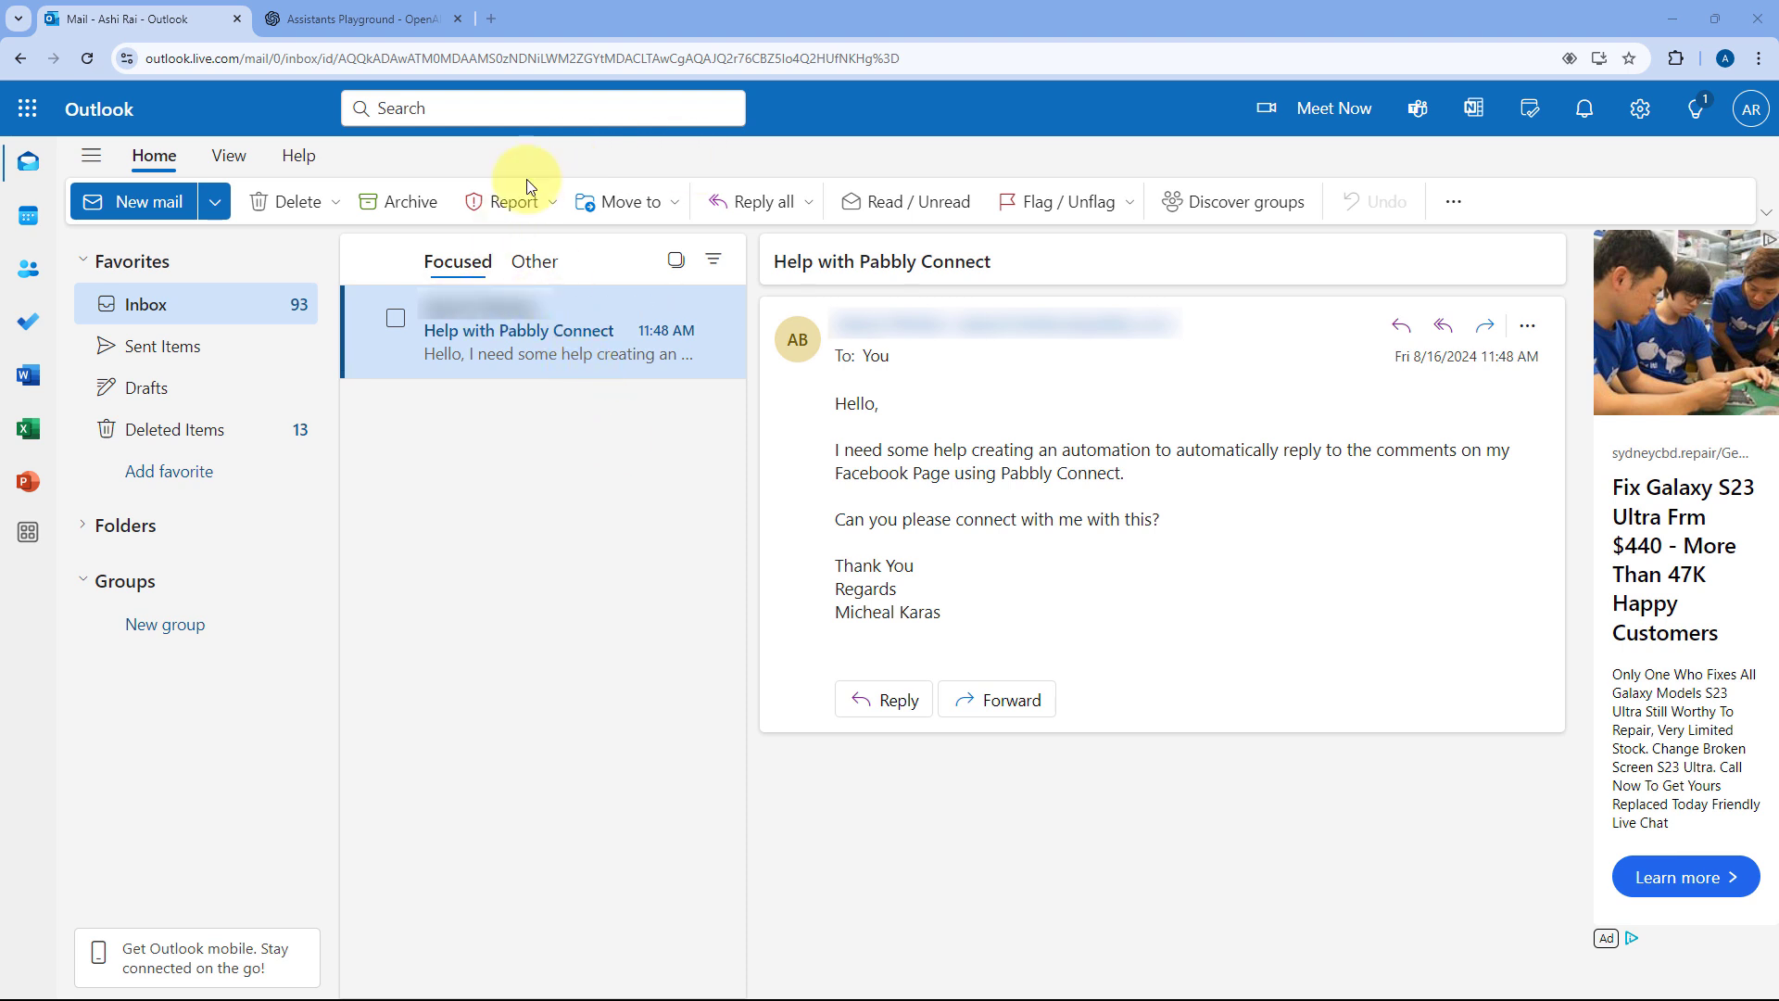
{"action": "left_click", "coordinate": [418, 9]}
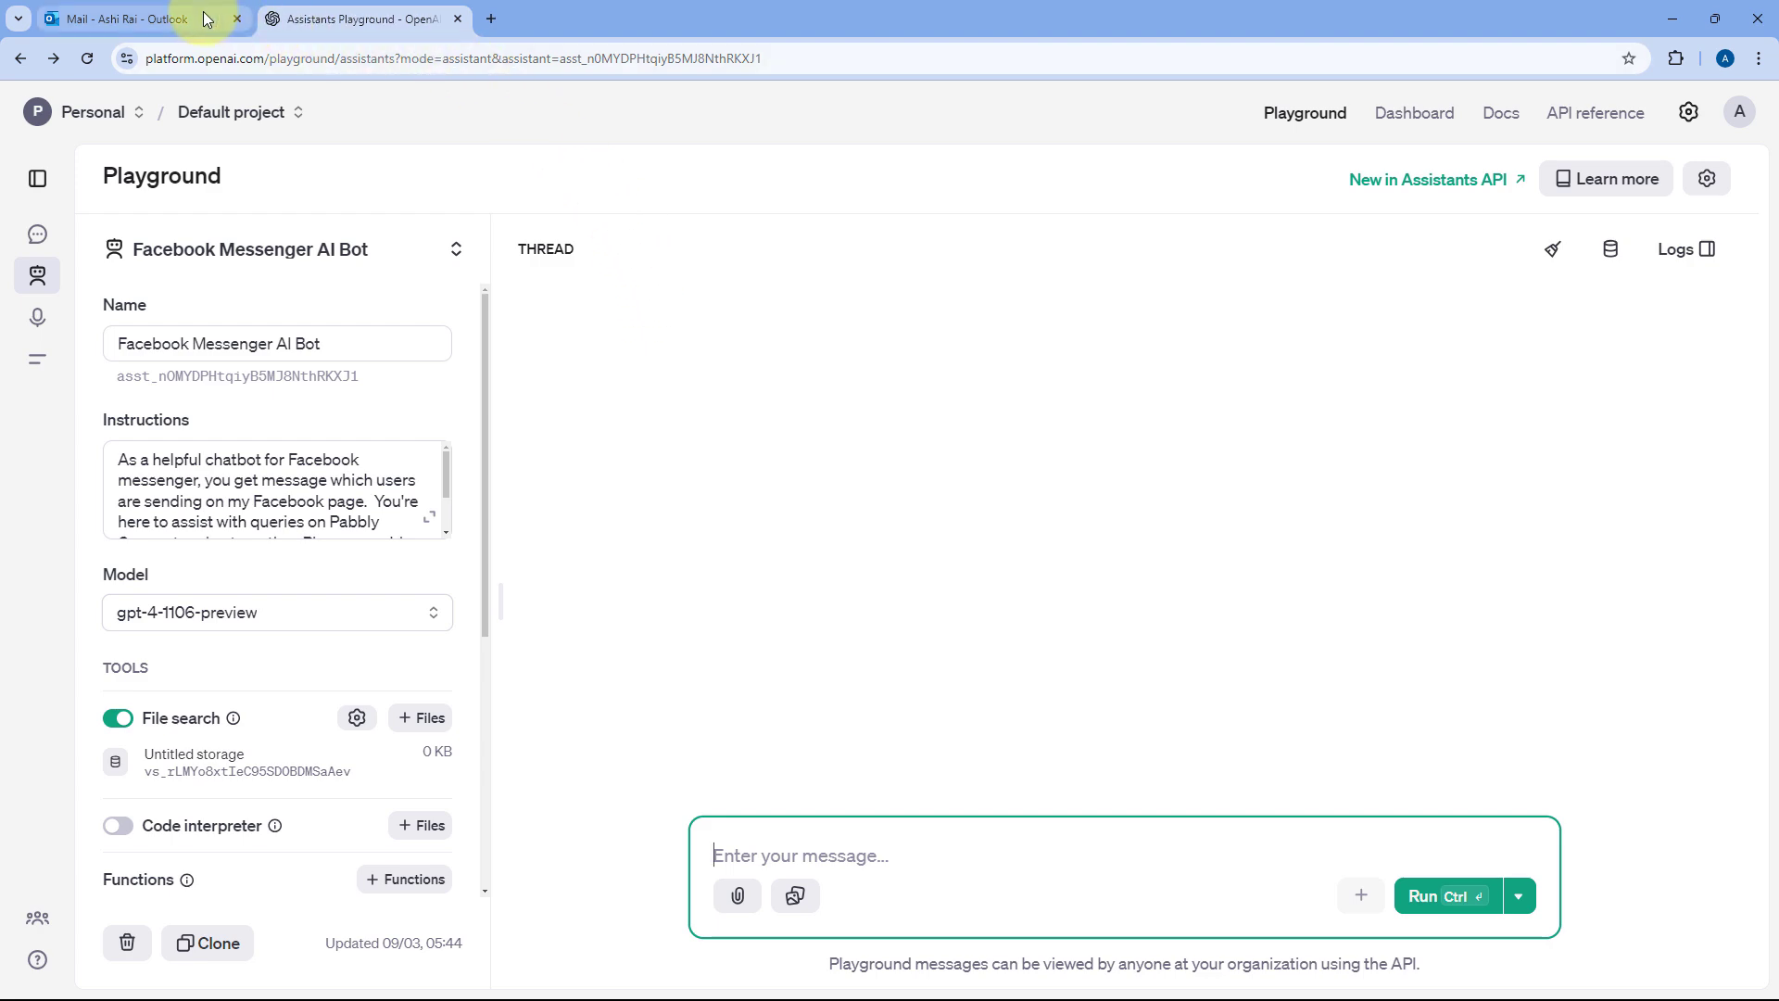
{"action": "left_click", "coordinate": [130, 19]}
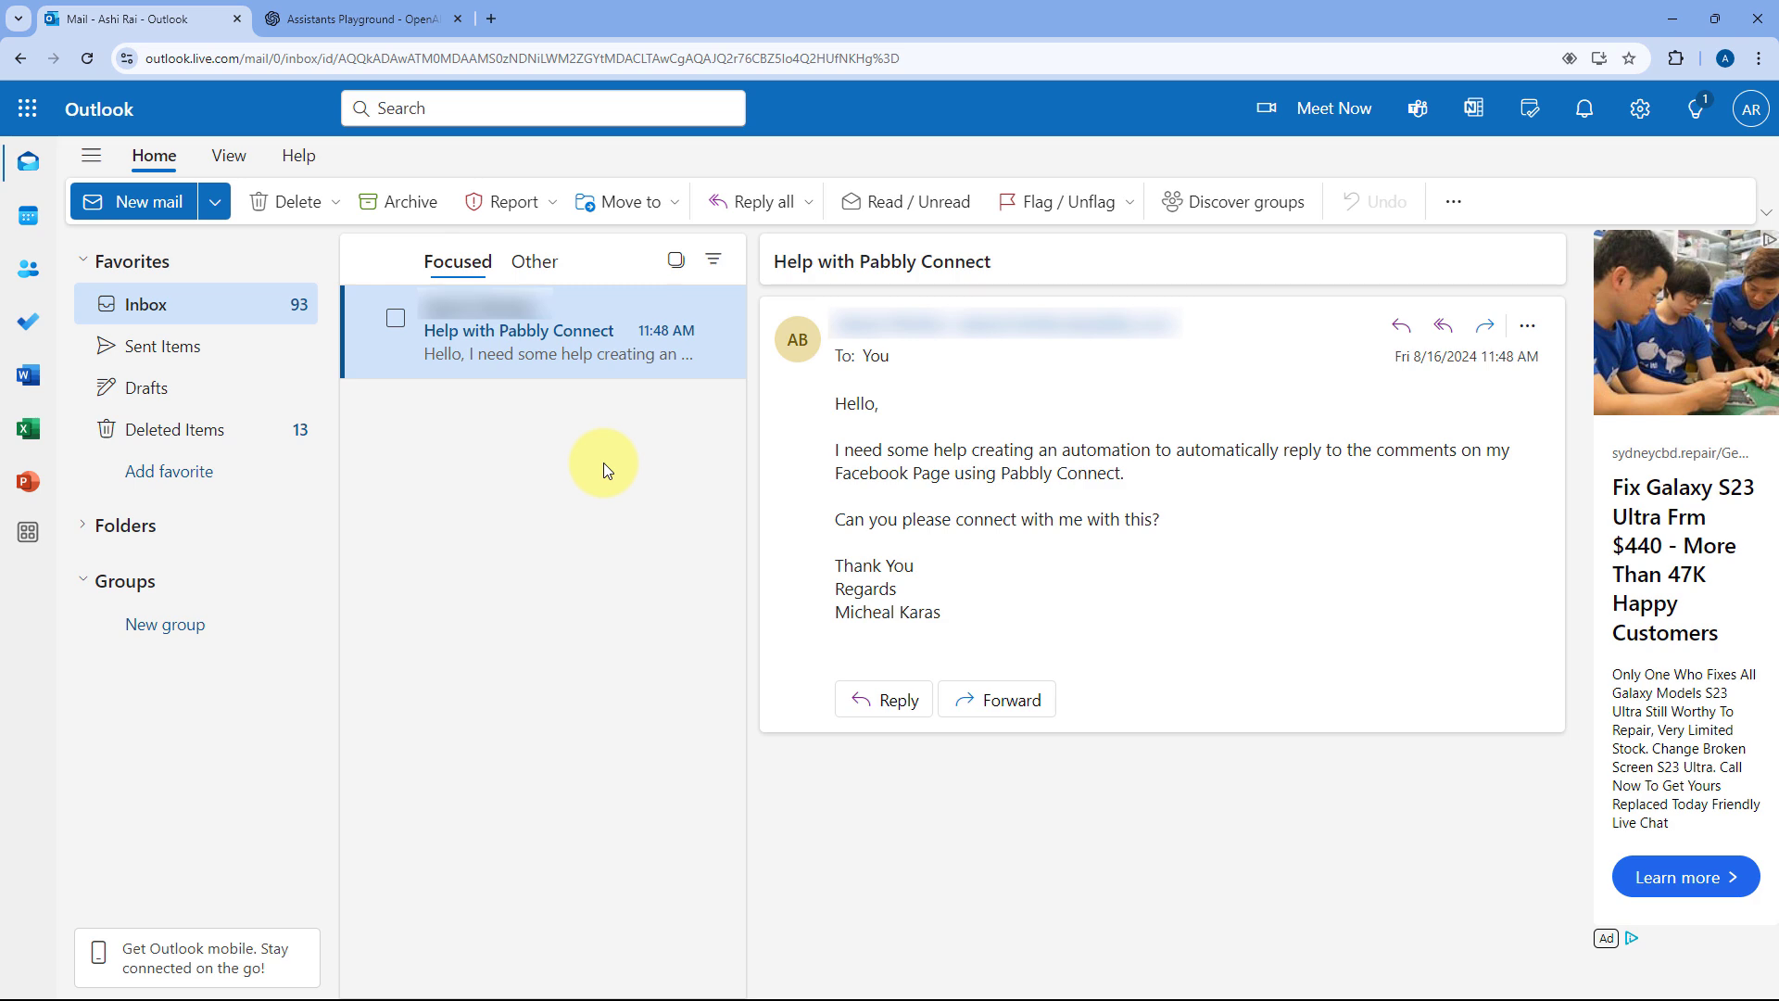
Open pabbly.com/connect in a new browser tab, sign in, and access the Pabbly Connect dashboard
{"action": "left_click", "coordinate": [491, 18]}
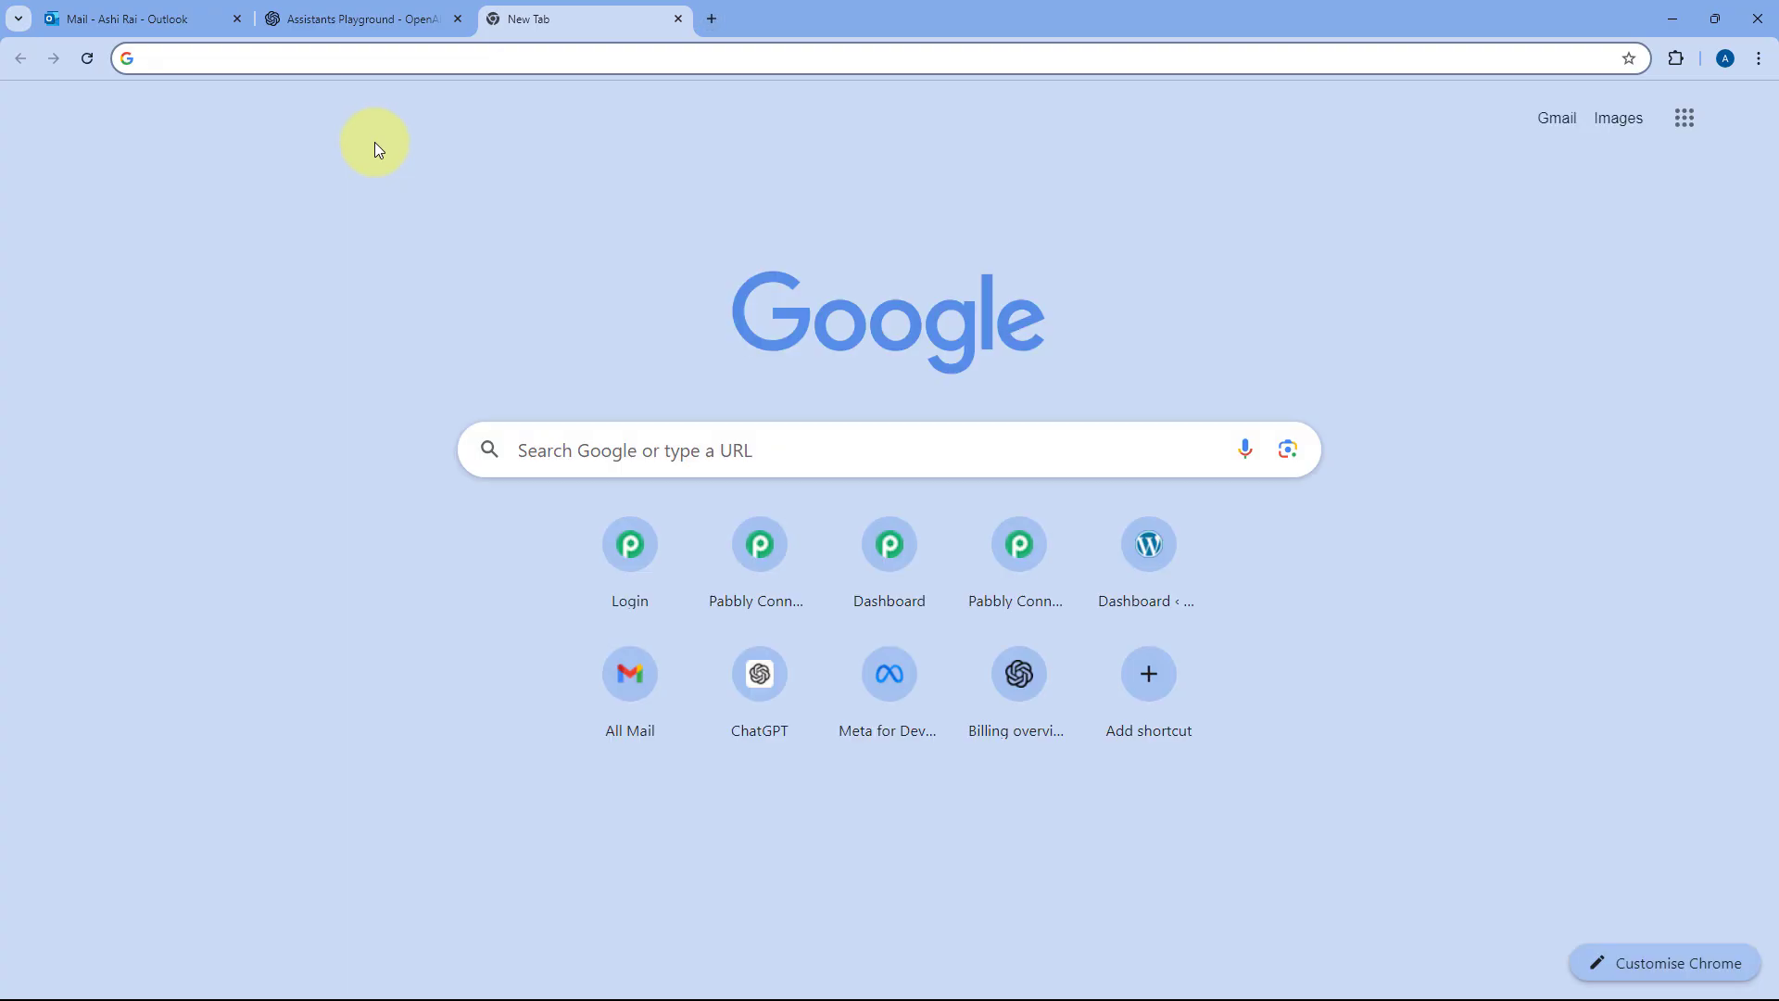
{"action": "type", "text": "pabbly.com/connect"}
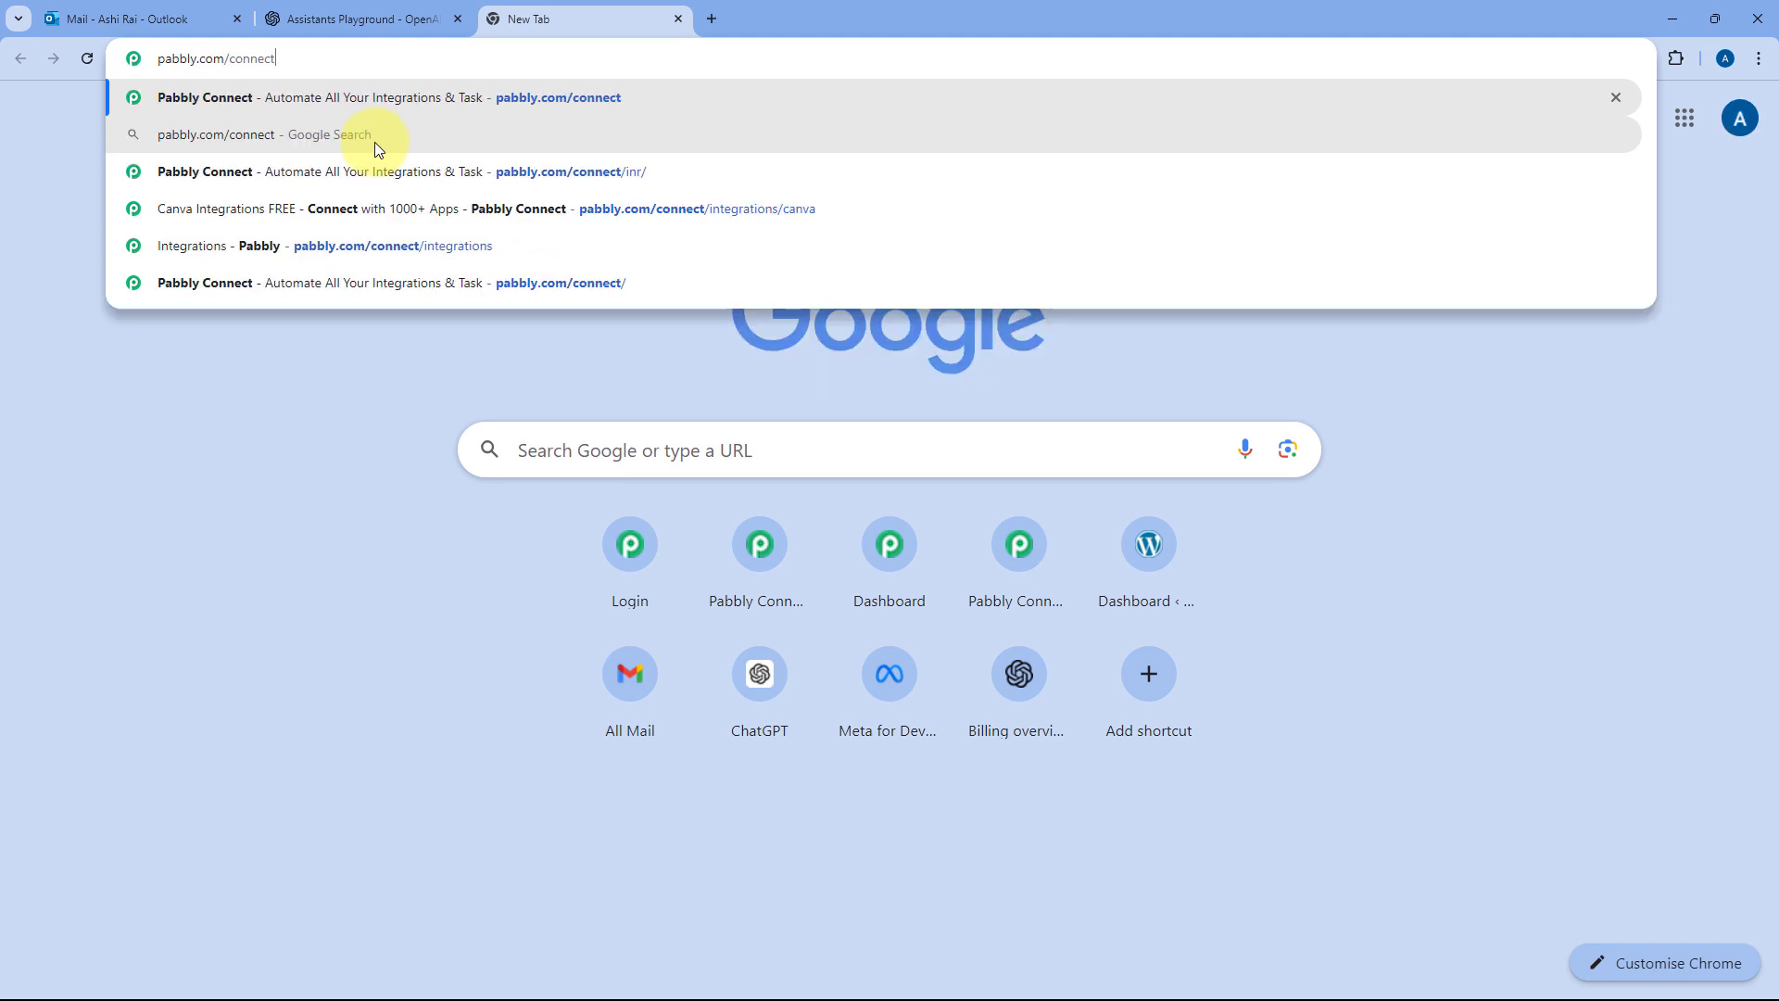
{"action": "key", "text": "Return"}
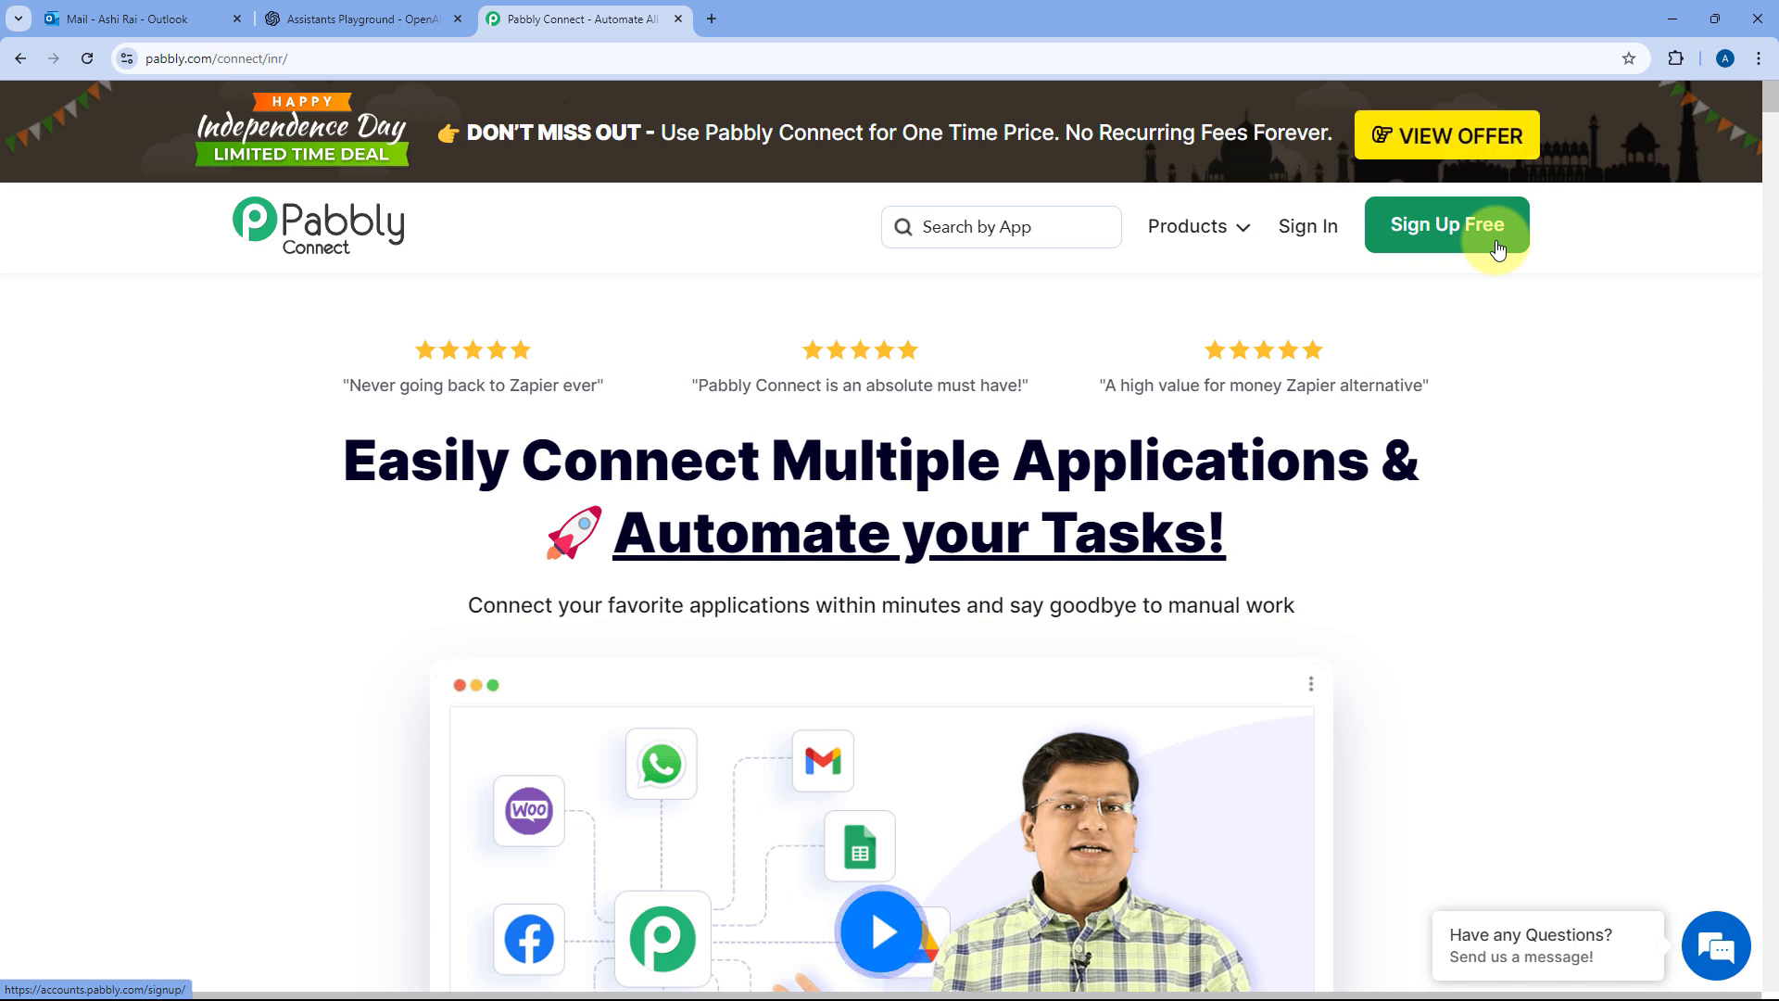
{"action": "left_click", "coordinate": [1327, 231]}
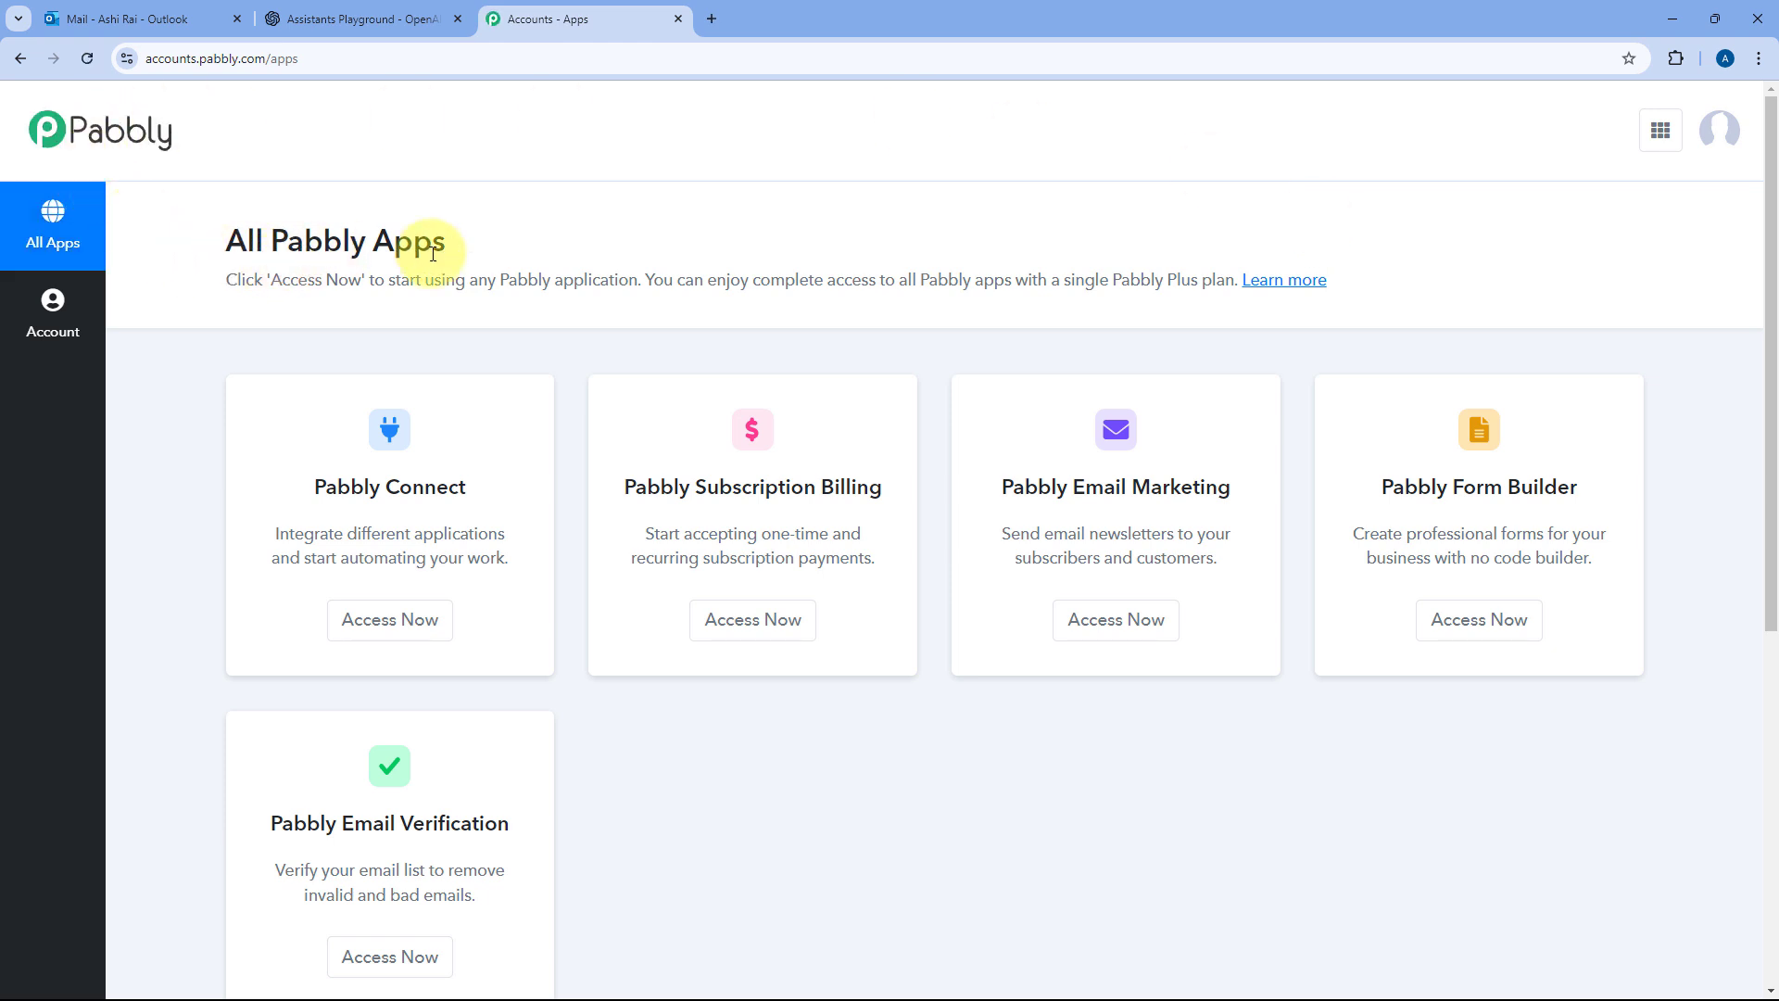
{"action": "left_click", "coordinate": [402, 621]}
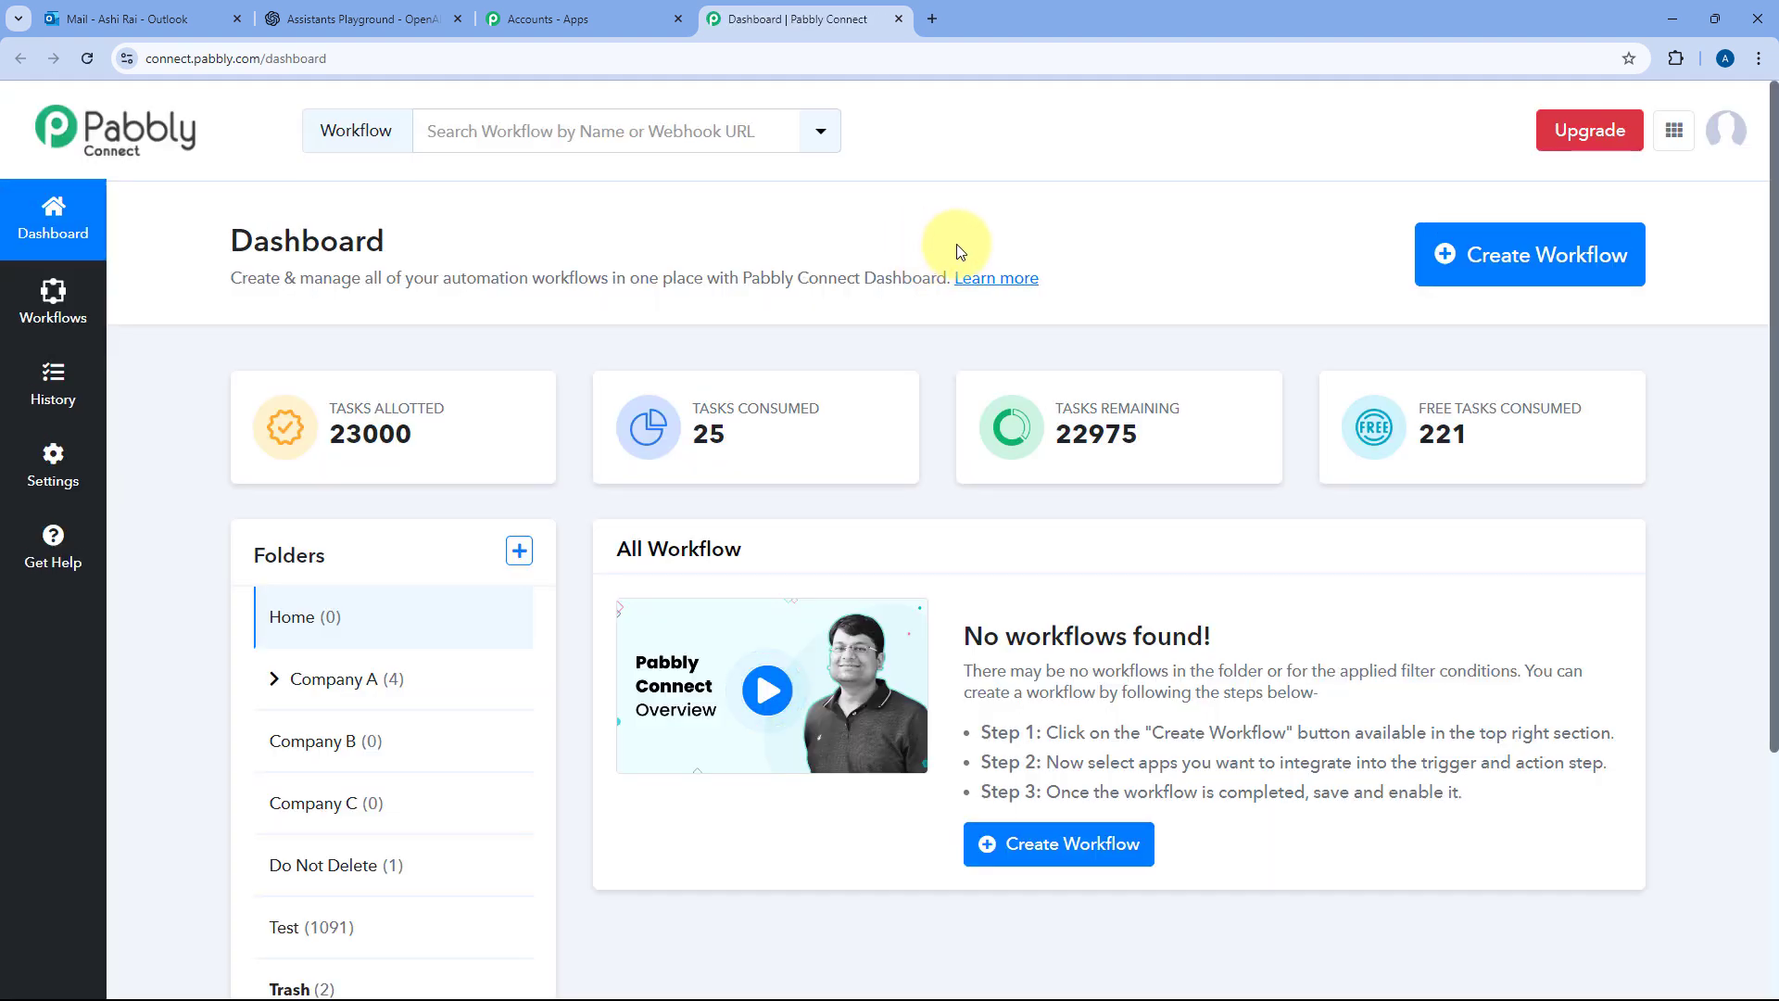
Start a new workflow and name it "Outlook to OpenAI"
{"action": "left_click", "coordinate": [1437, 258]}
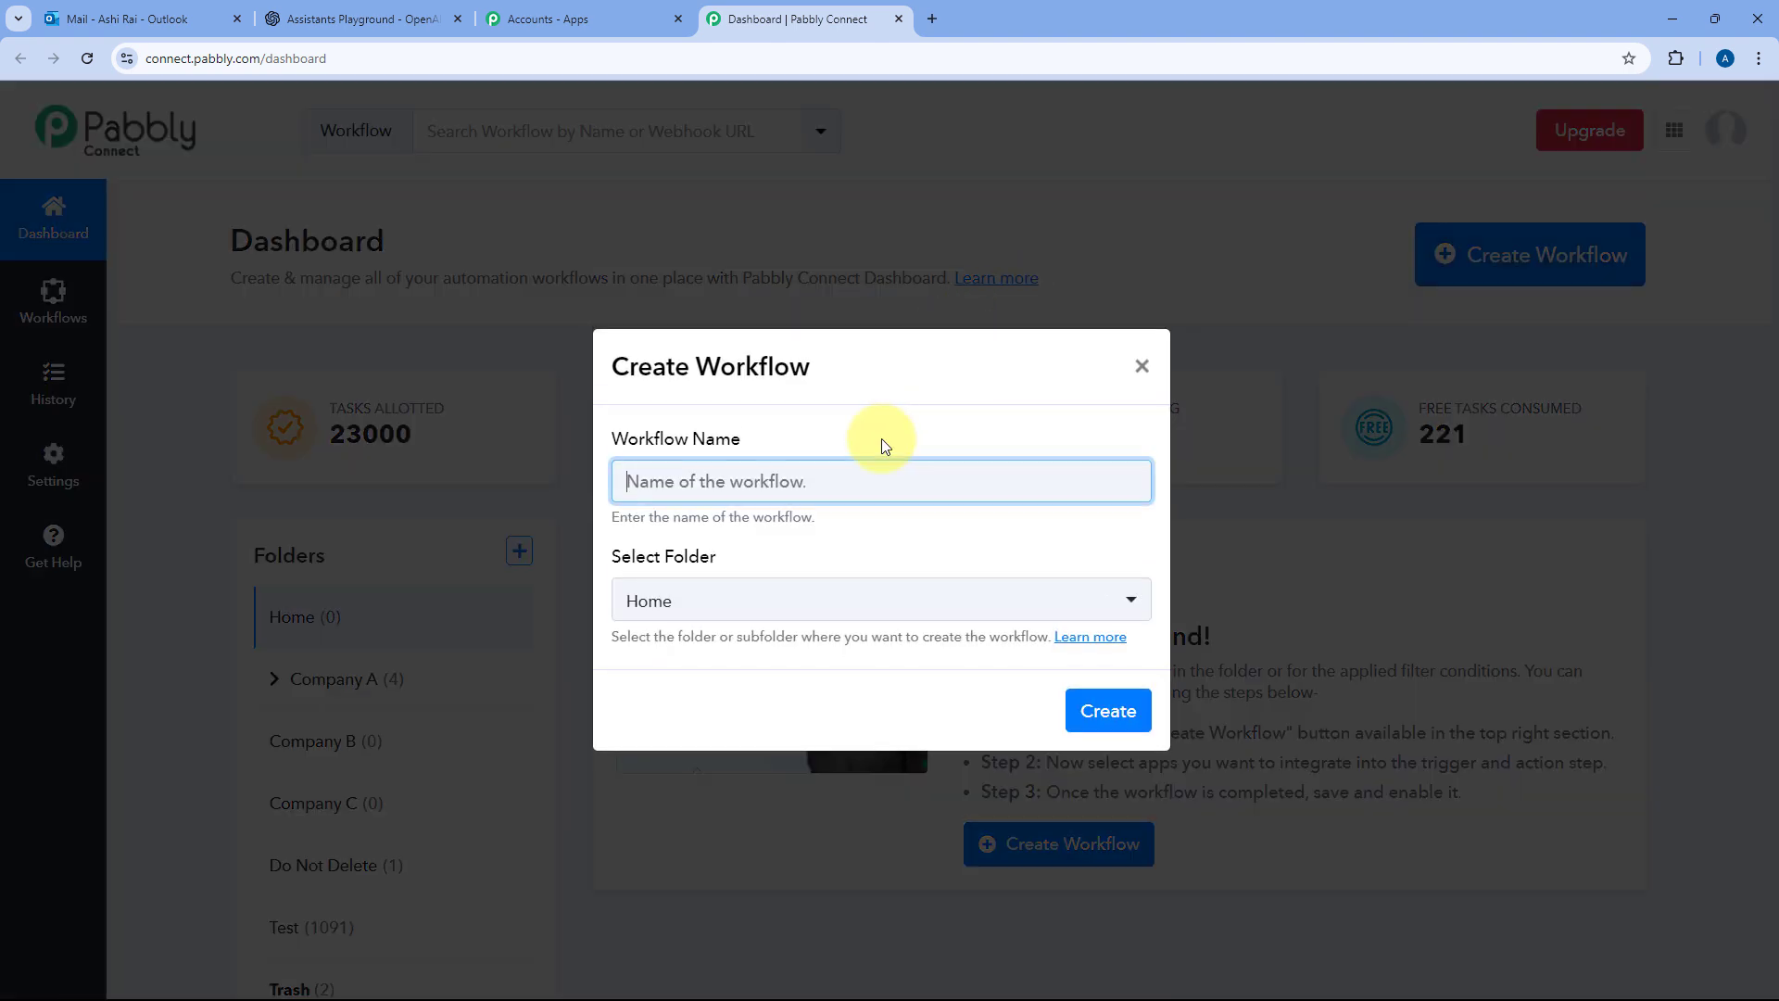
{"action": "type", "text": "Outo"}
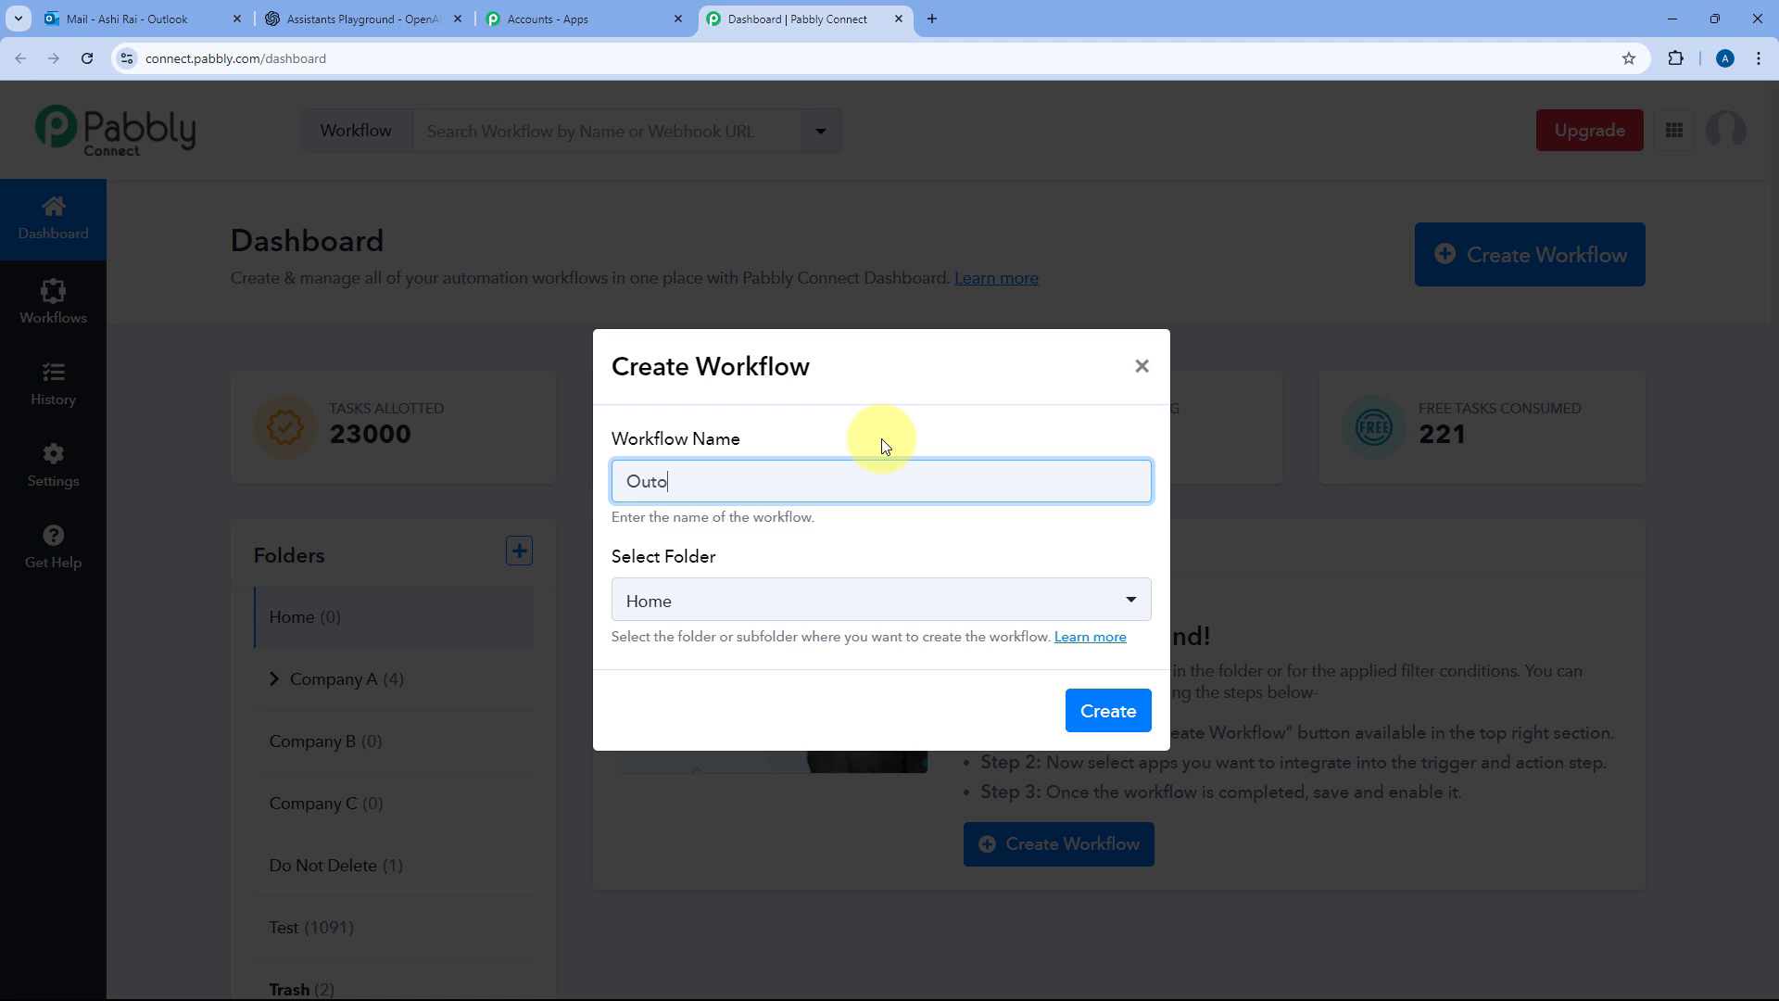
{"action": "key", "text": "BackSpace"}
{"action": "type", "text": "look to OprnAI"}
{"action": "left_click", "coordinate": [744, 483]}
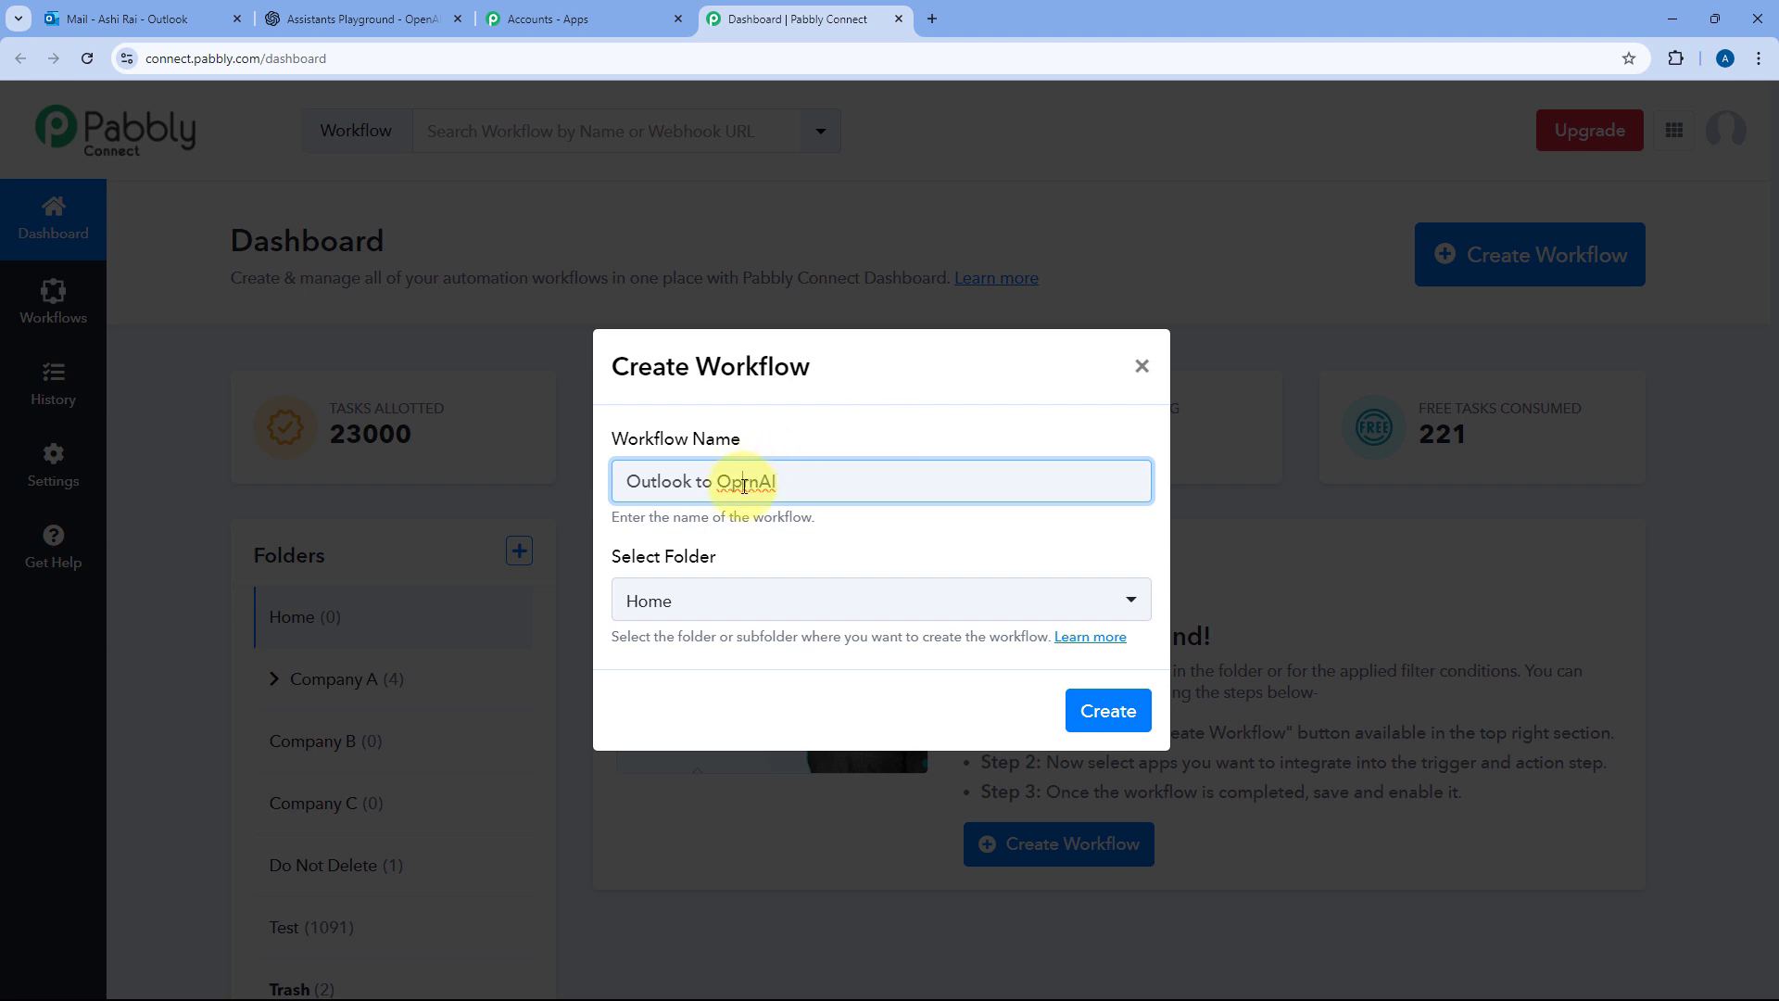
{"action": "key", "text": "Delete"}
{"action": "type", "text": "e"}
{"action": "left_click", "coordinate": [748, 545]}
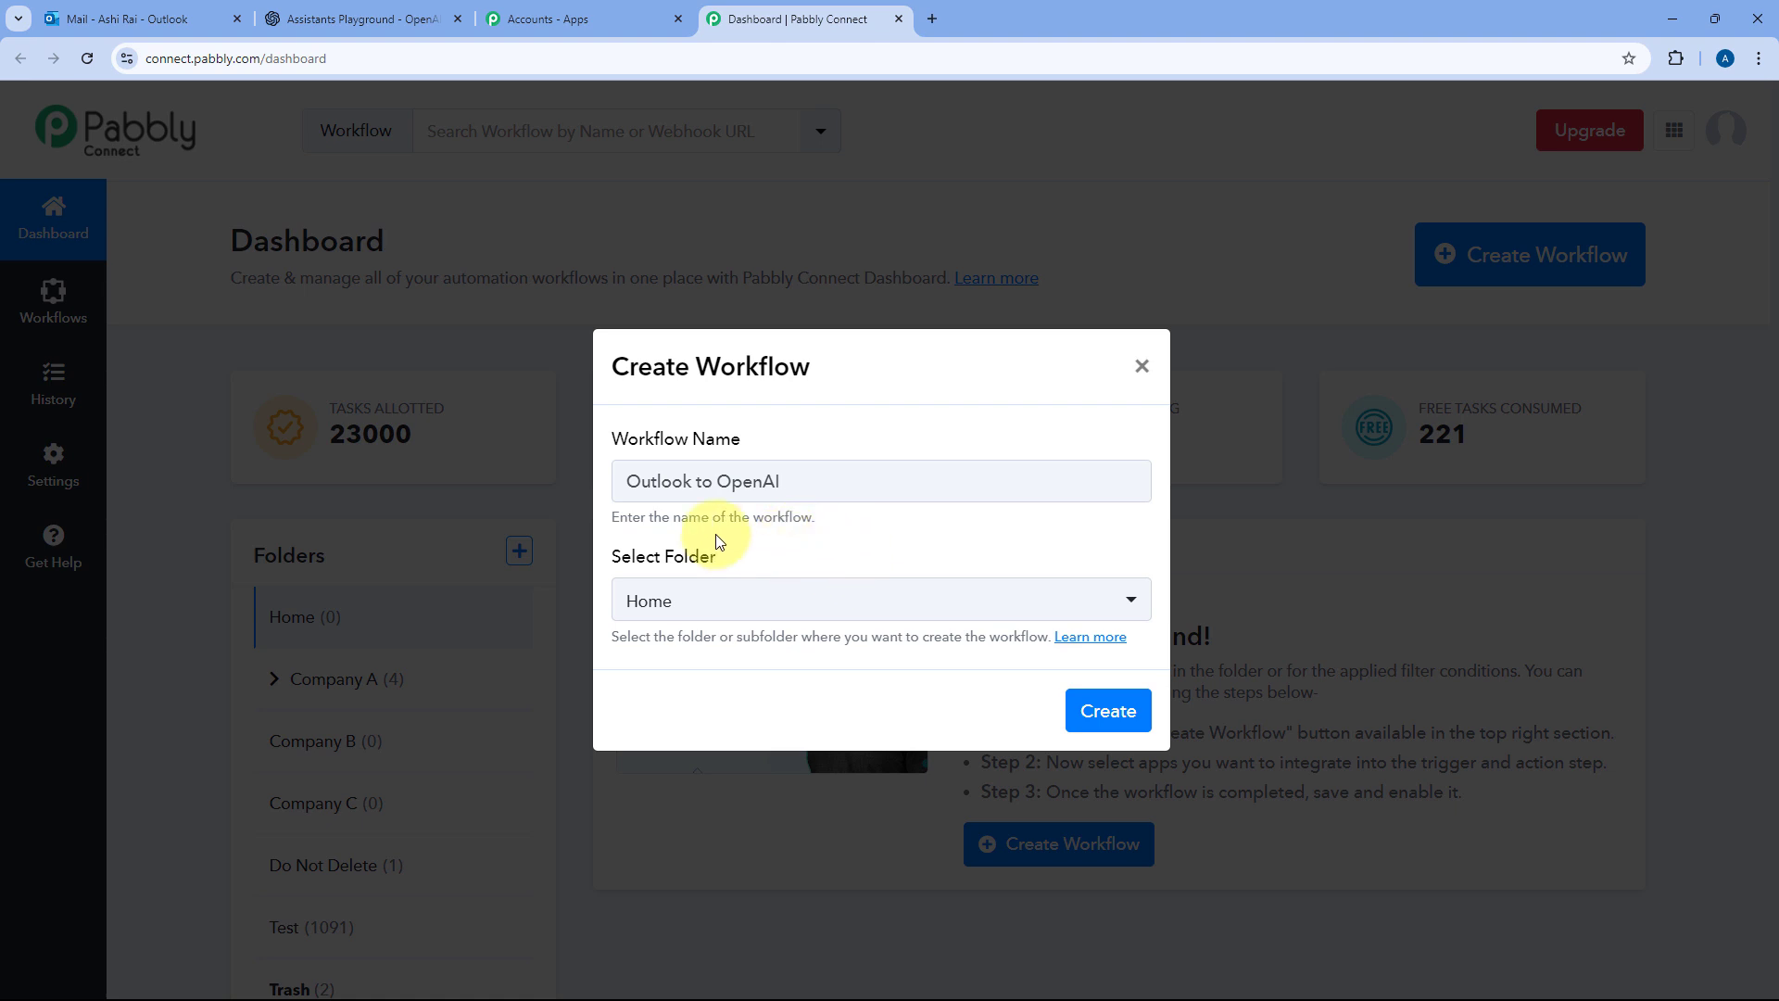
Choose the Home folder for the new workflow and create it
{"action": "left_click", "coordinate": [861, 607]}
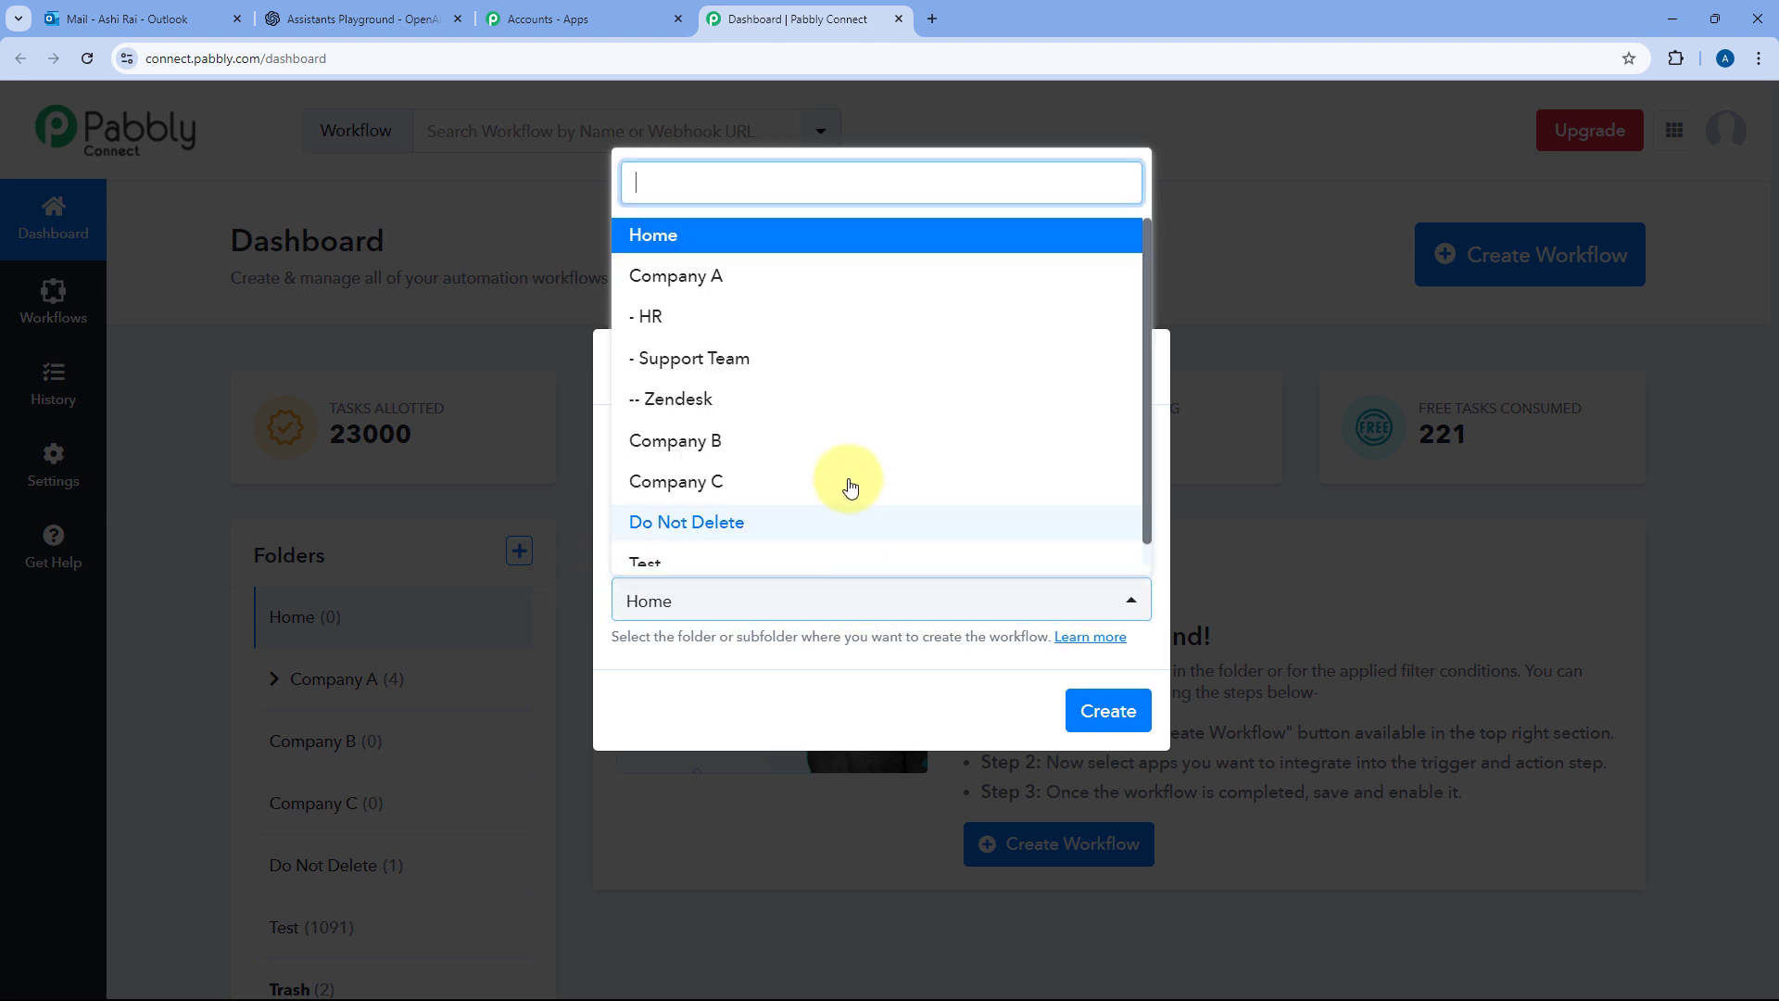
{"action": "scroll", "coordinate": [846, 464], "scroll_direction": "down", "scroll_amount": 1}
{"action": "scroll", "coordinate": [802, 239], "scroll_direction": "up", "scroll_amount": 1}
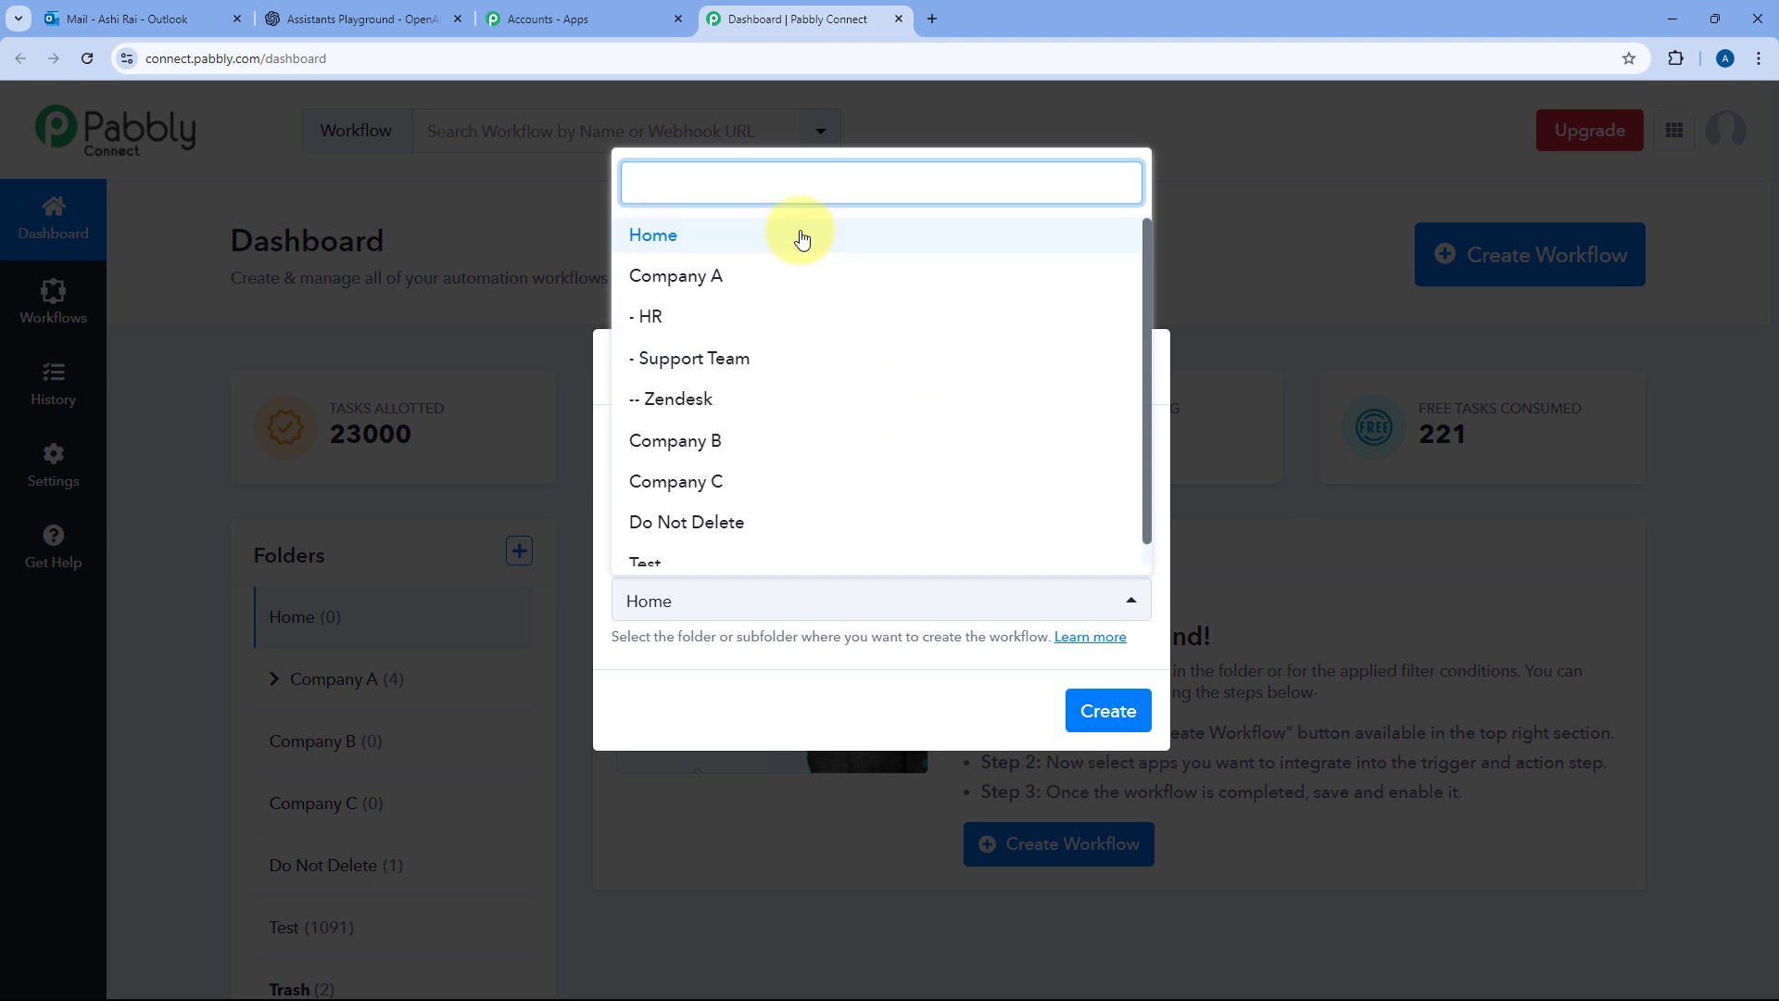
{"action": "left_click", "coordinate": [803, 240]}
{"action": "left_click", "coordinate": [1102, 719]}
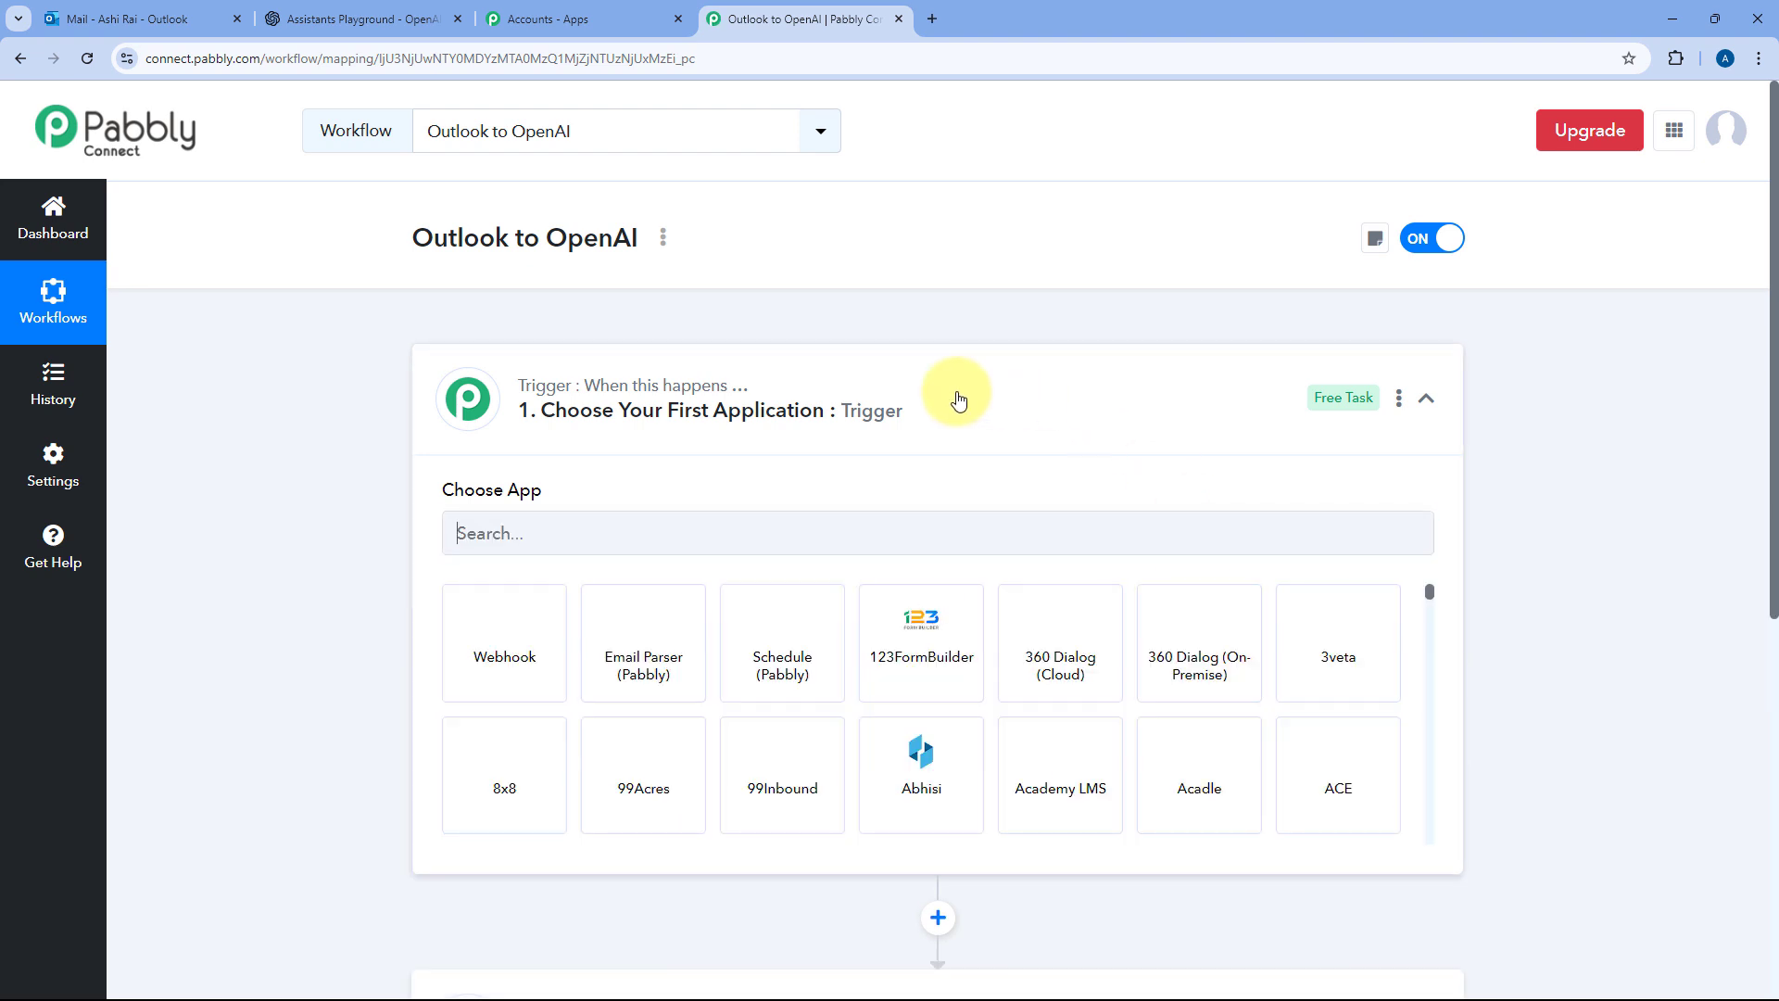
Examine the workflow's trigger and action steps and the Facebook Messenger AI Bot assistant in the OpenAI Playground
{"action": "left_click", "coordinate": [957, 399]}
{"action": "scroll", "coordinate": [348, 415], "scroll_direction": "down", "scroll_amount": 1}
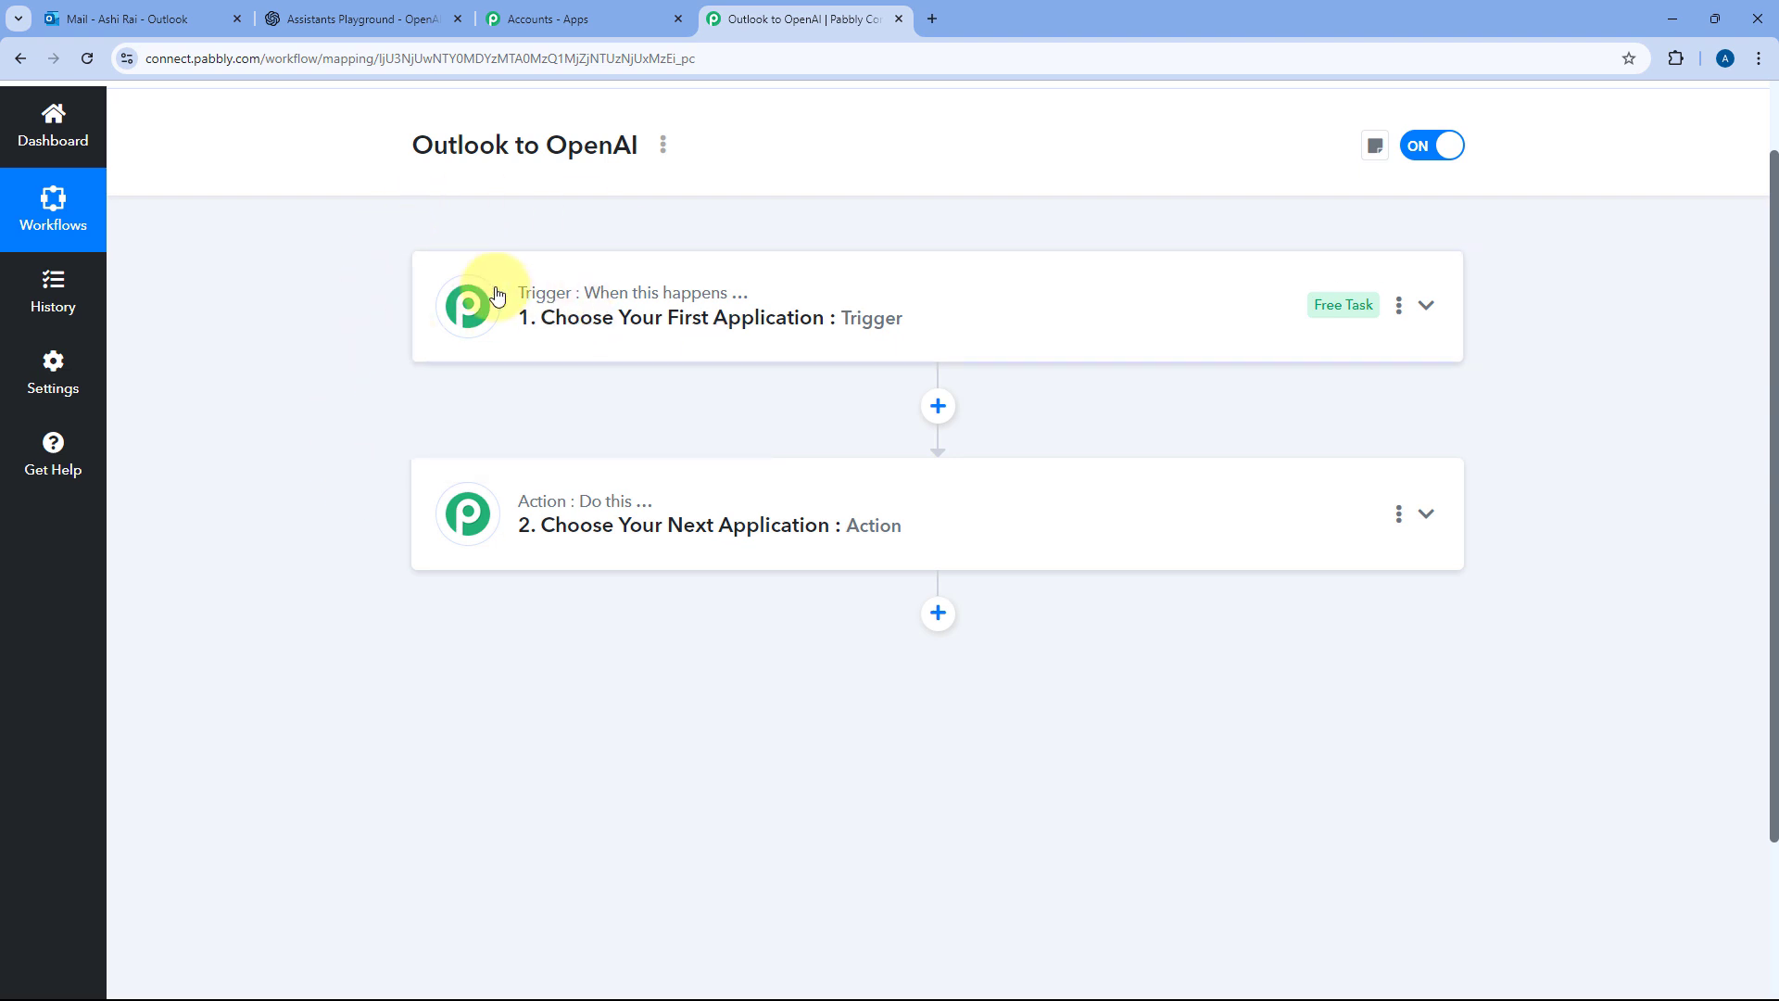
{"action": "mouse_move", "coordinate": [542, 507]}
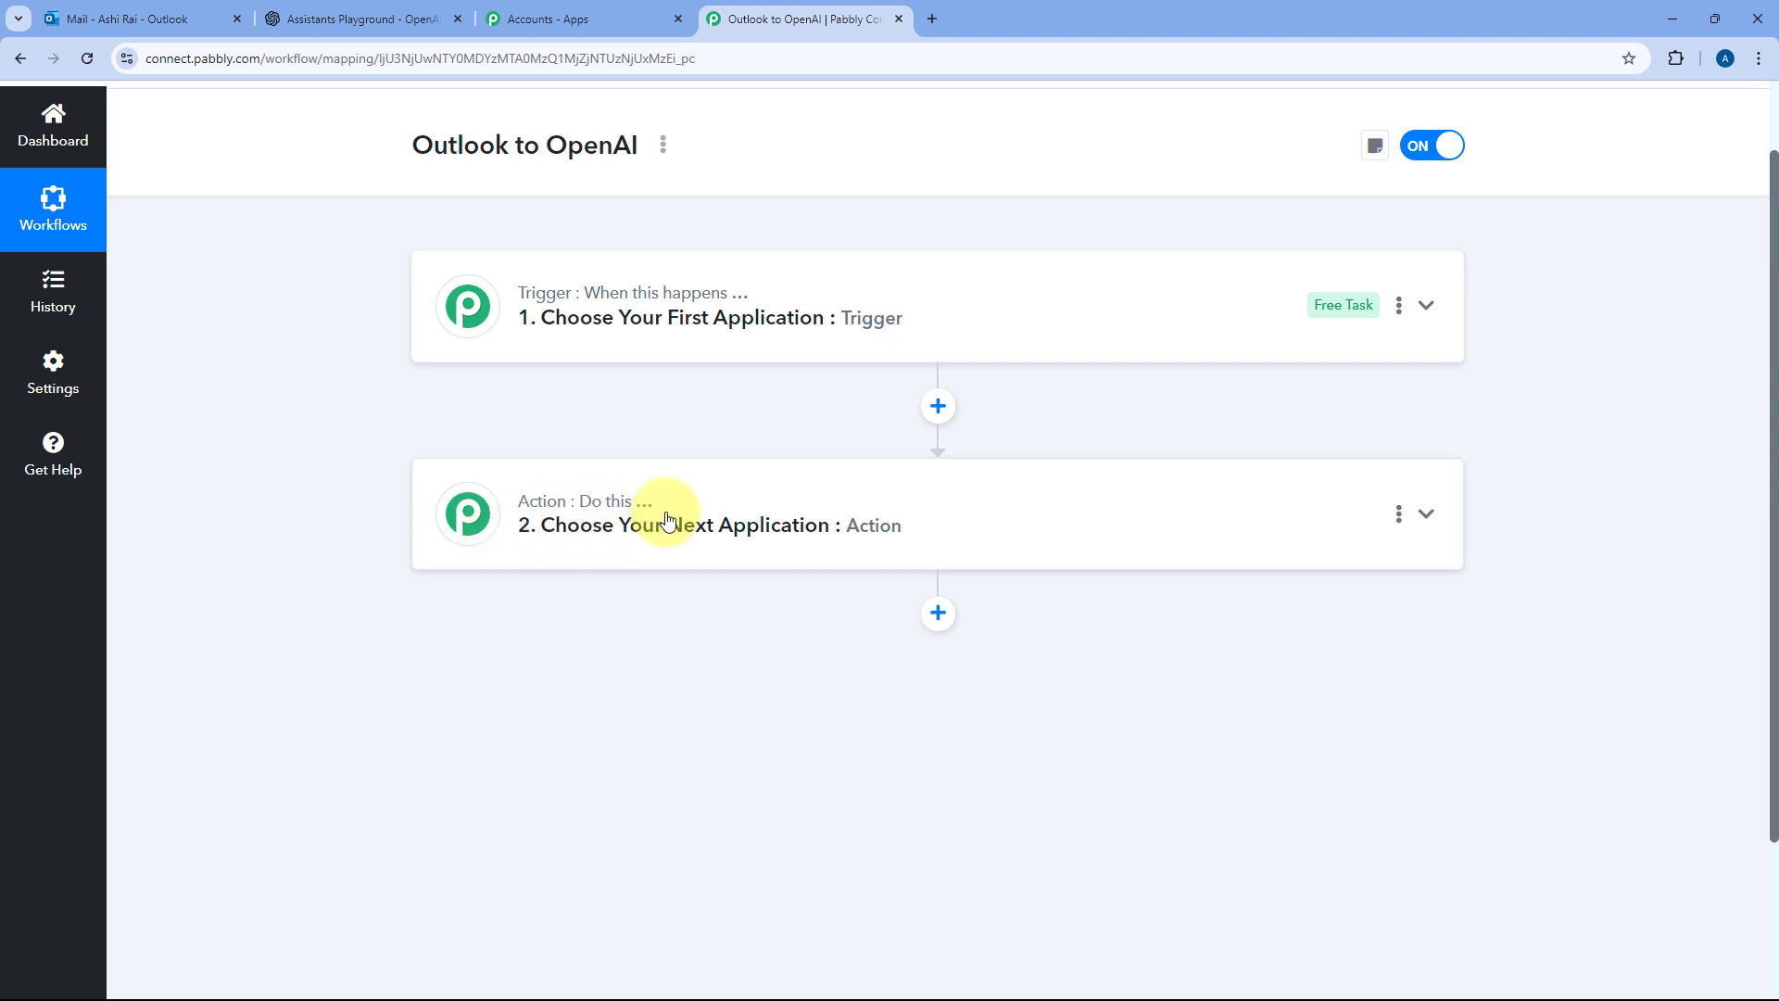
{"action": "left_click", "coordinate": [865, 301]}
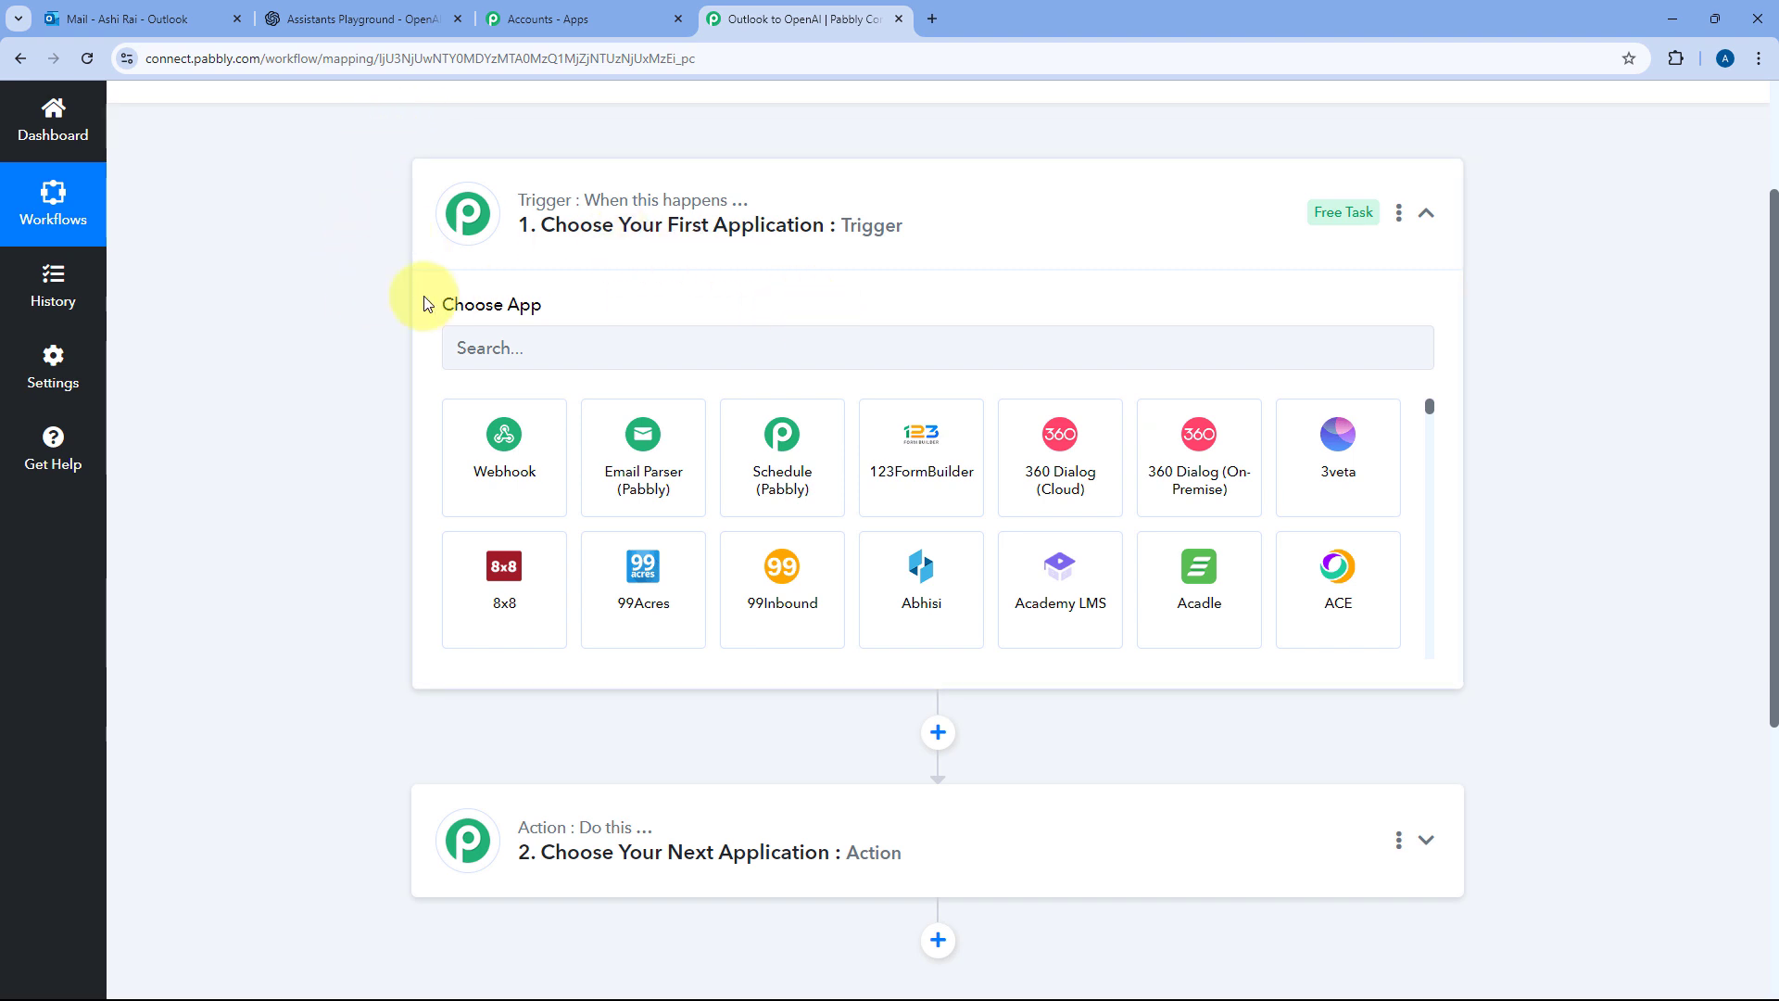
{"action": "scroll", "coordinate": [309, 291], "scroll_direction": "down", "scroll_amount": 1}
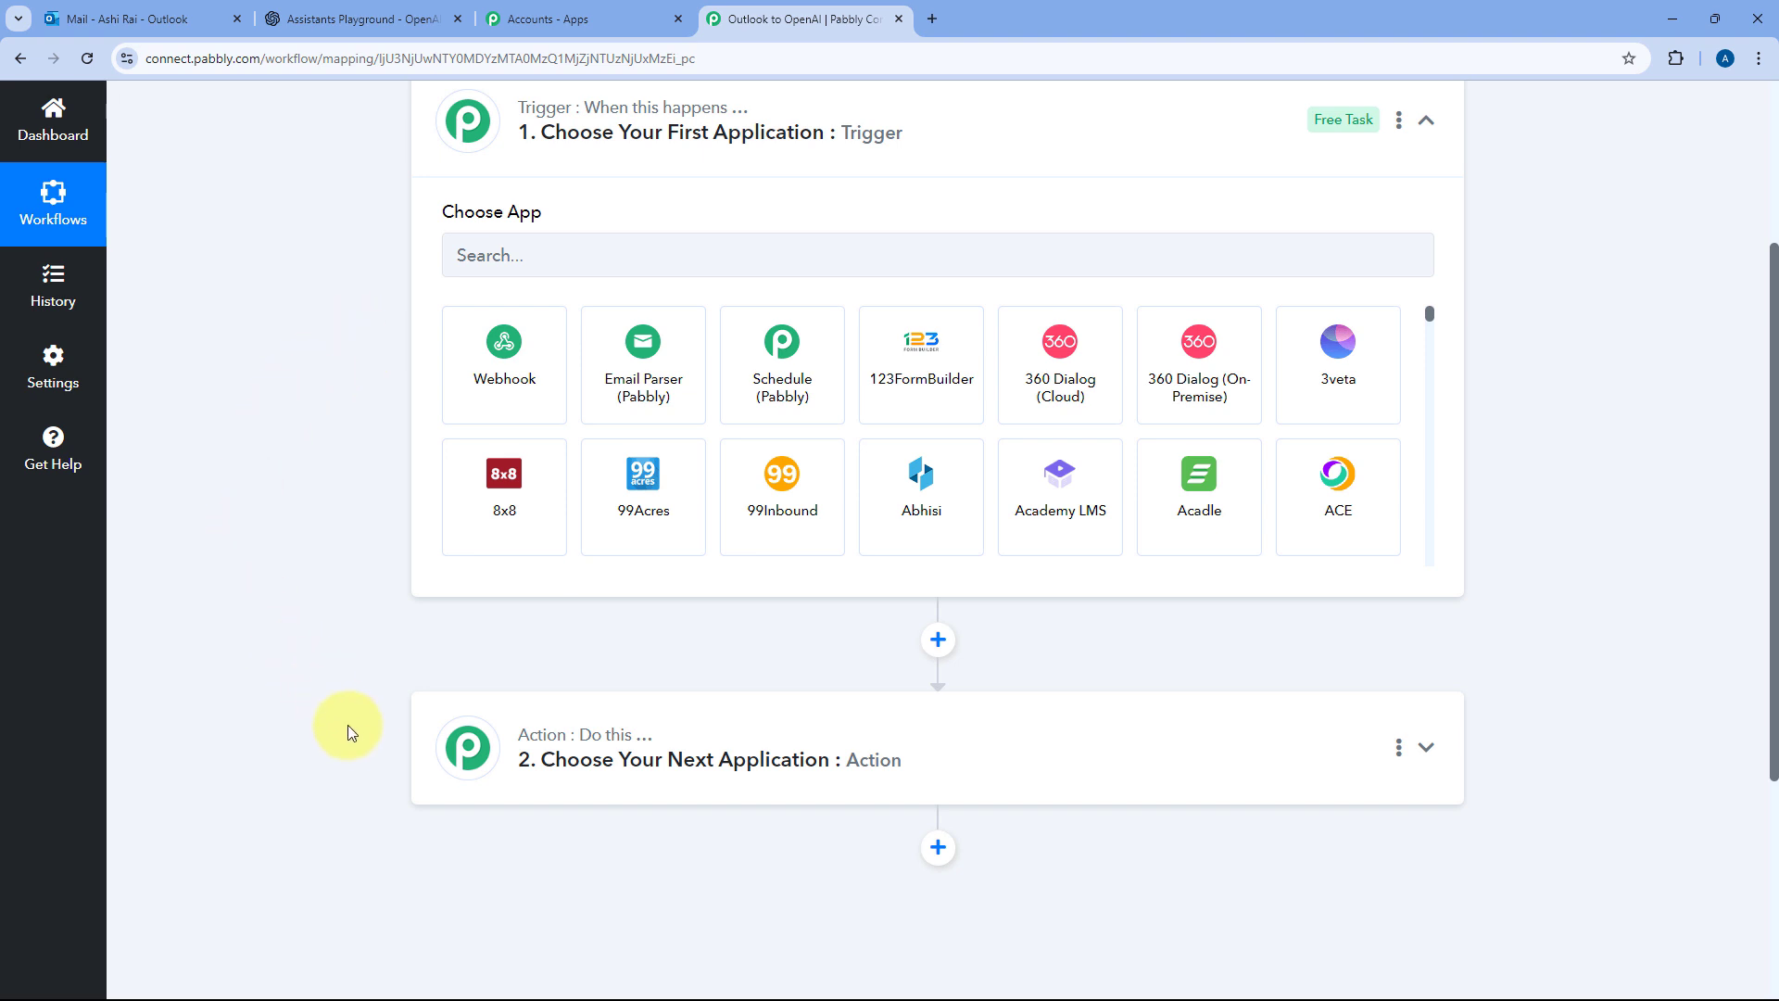
{"action": "left_click", "coordinate": [335, 6]}
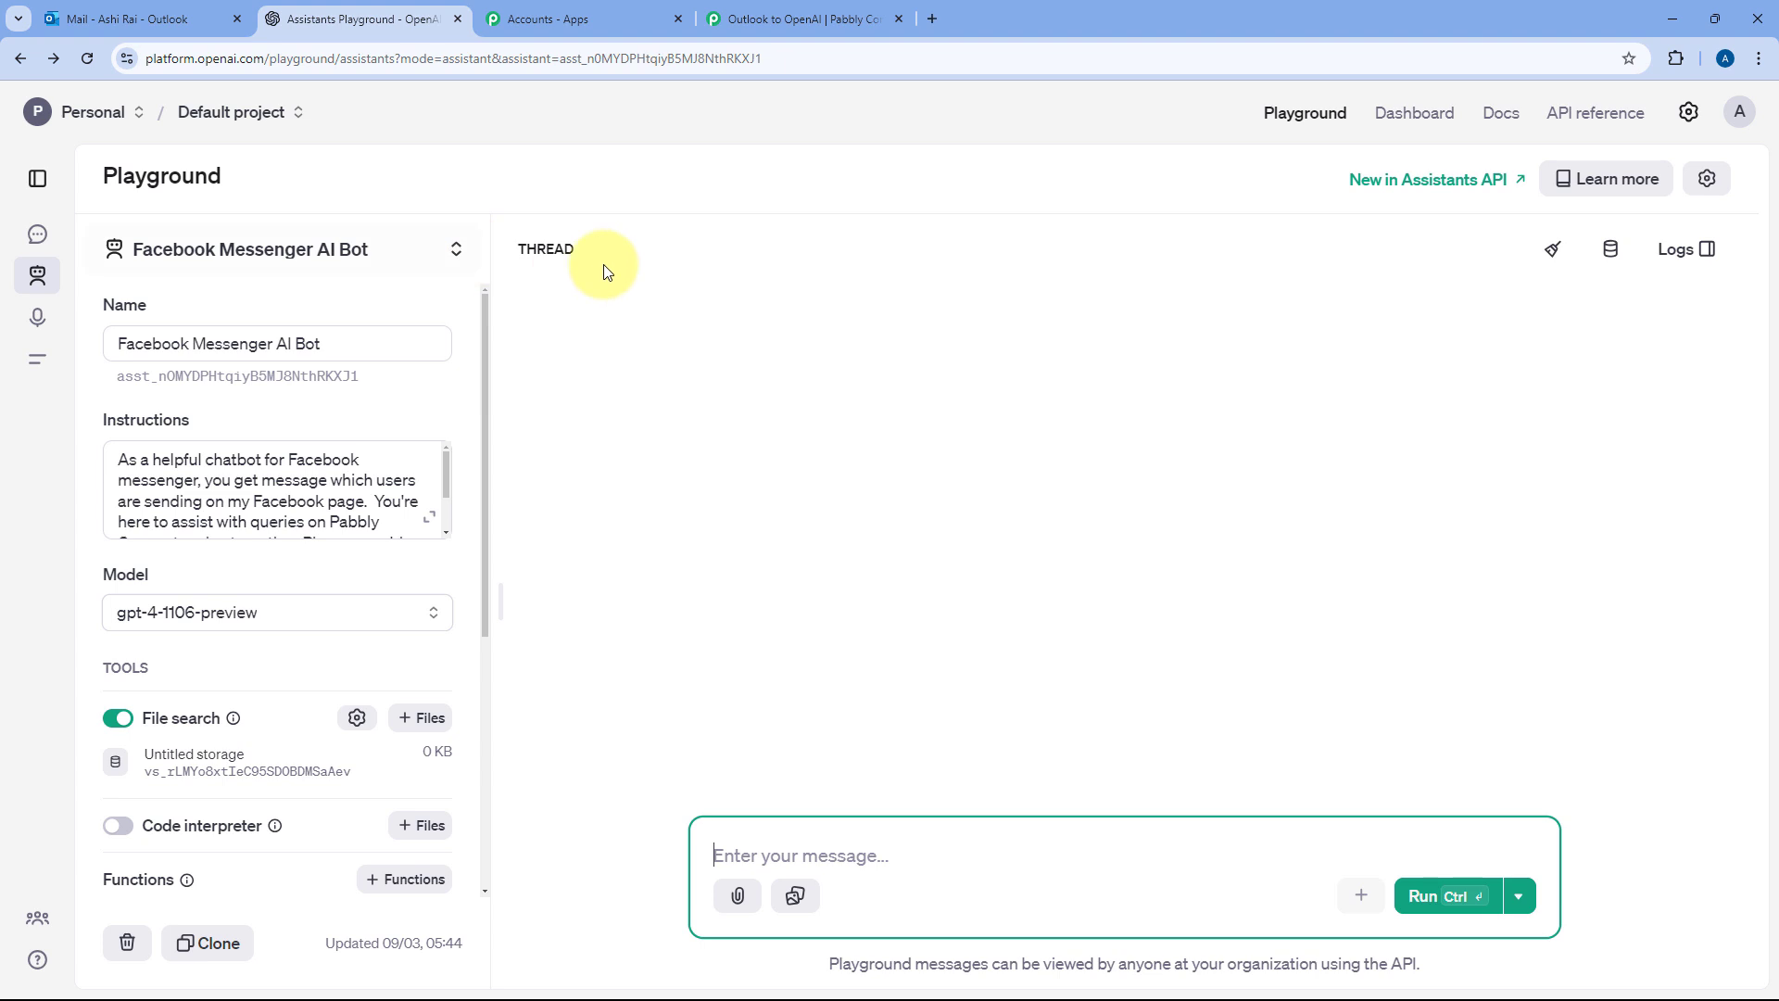
{"action": "left_click", "coordinate": [786, 7]}
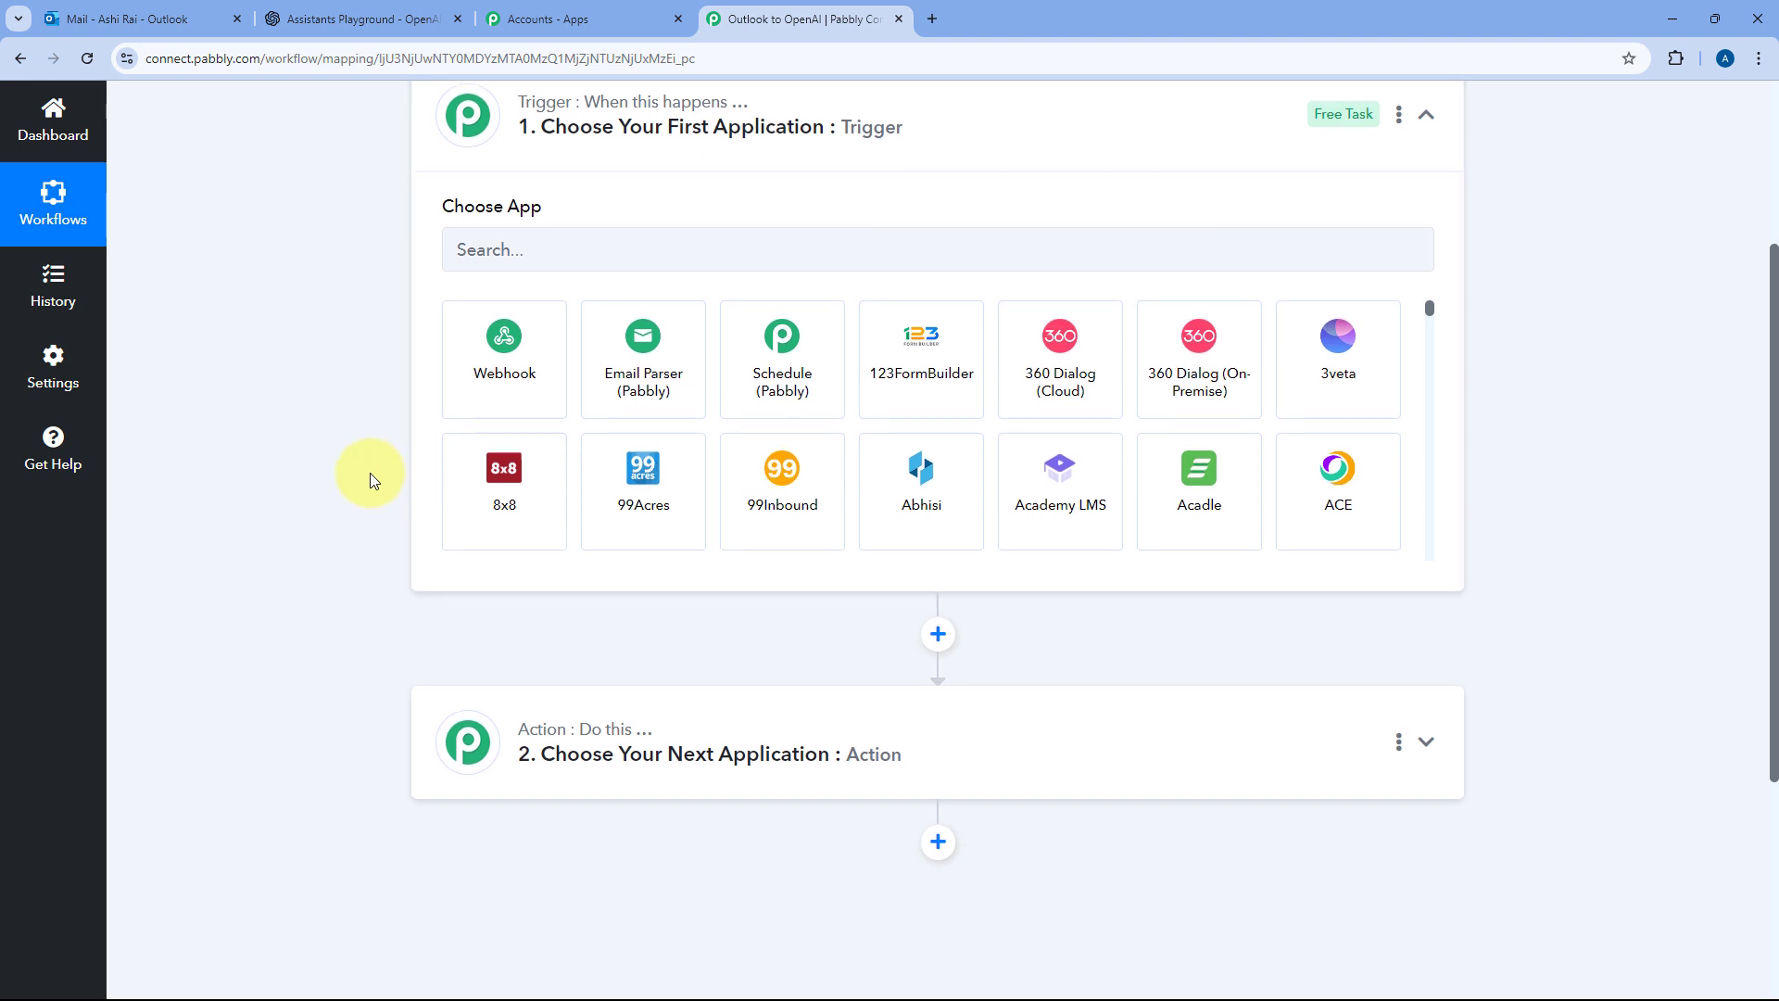
{"action": "scroll", "coordinate": [370, 478], "scroll_direction": "down", "scroll_amount": 2}
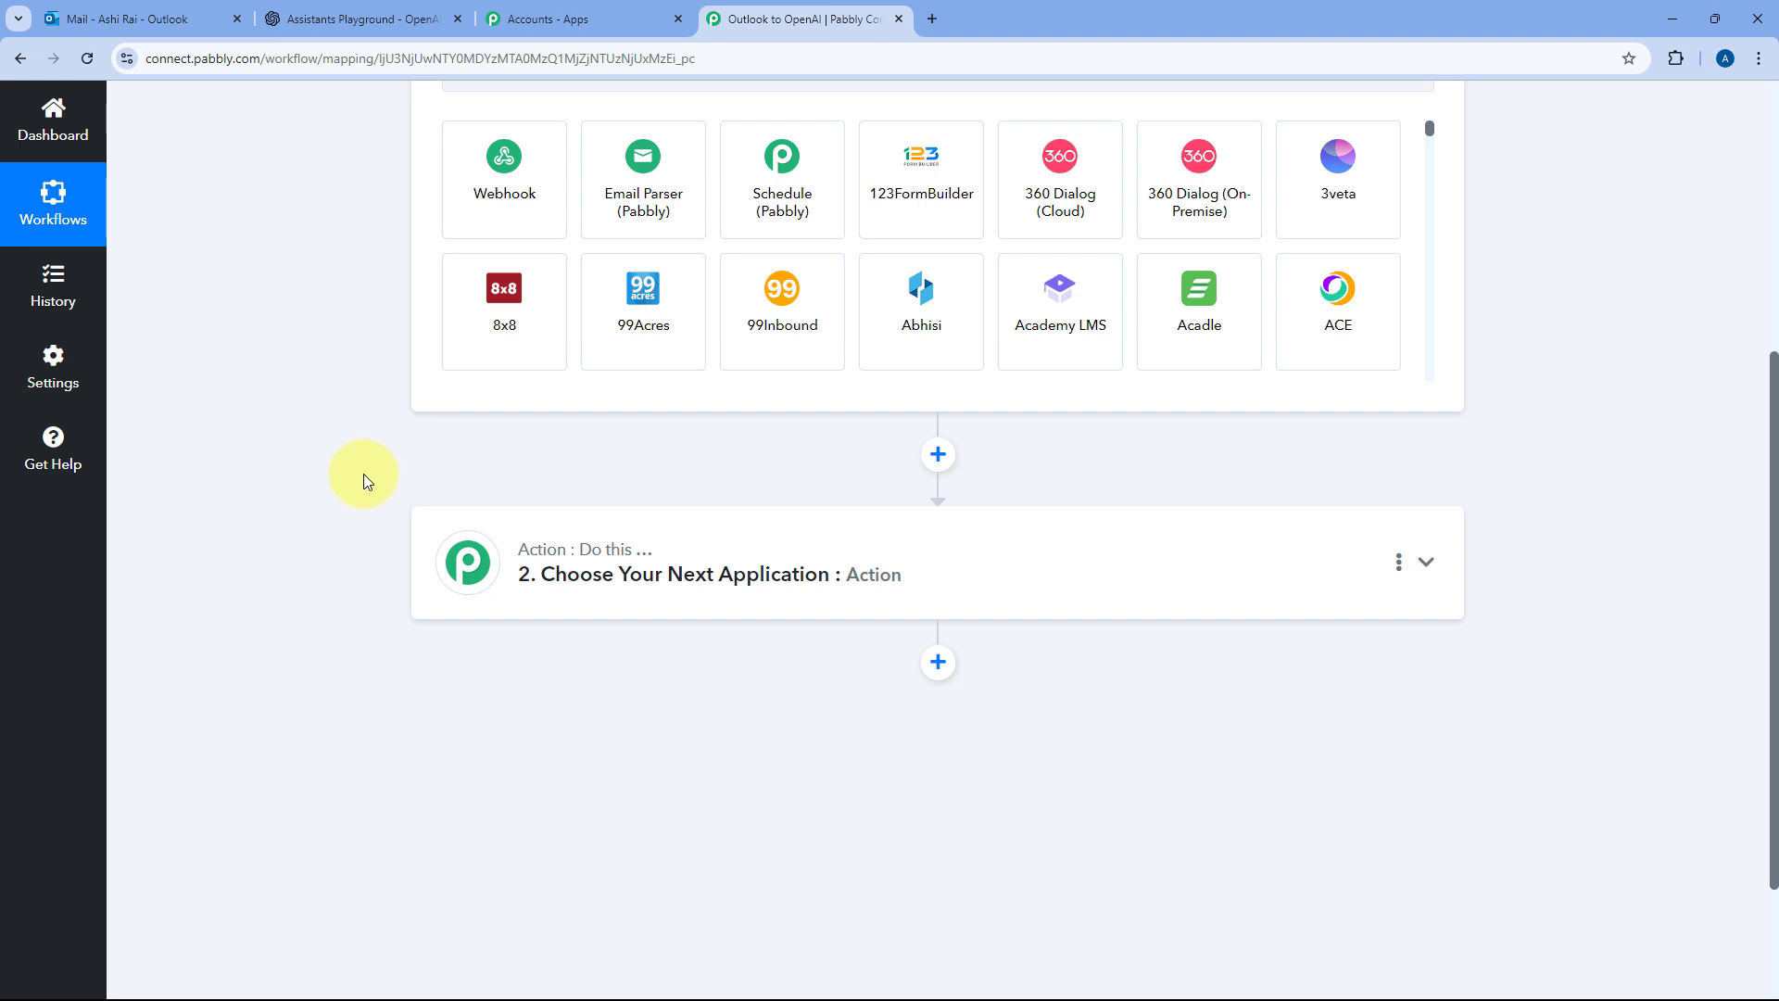
{"action": "scroll", "coordinate": [364, 474], "scroll_direction": "up", "scroll_amount": 3}
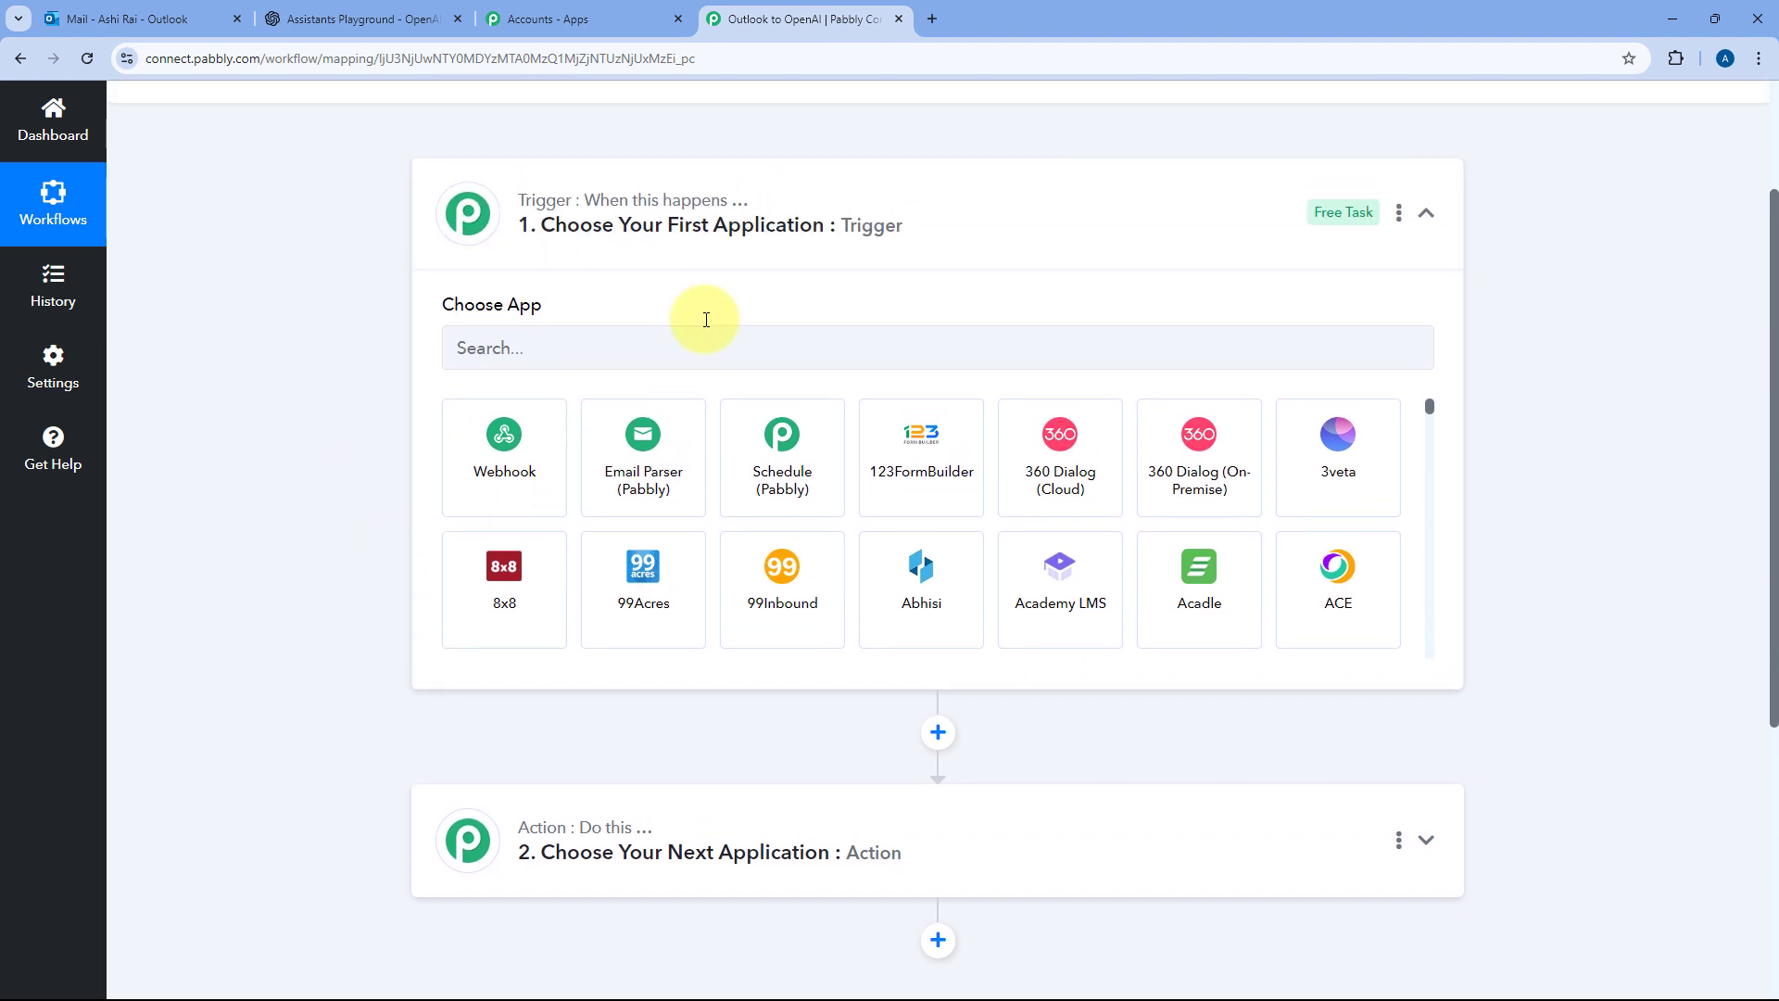
Set the workflow's trigger application to Microsoft Office 365 with New Mail as the trigger event
{"action": "left_click", "coordinate": [488, 345]}
{"action": "type", "text": "Micro"}
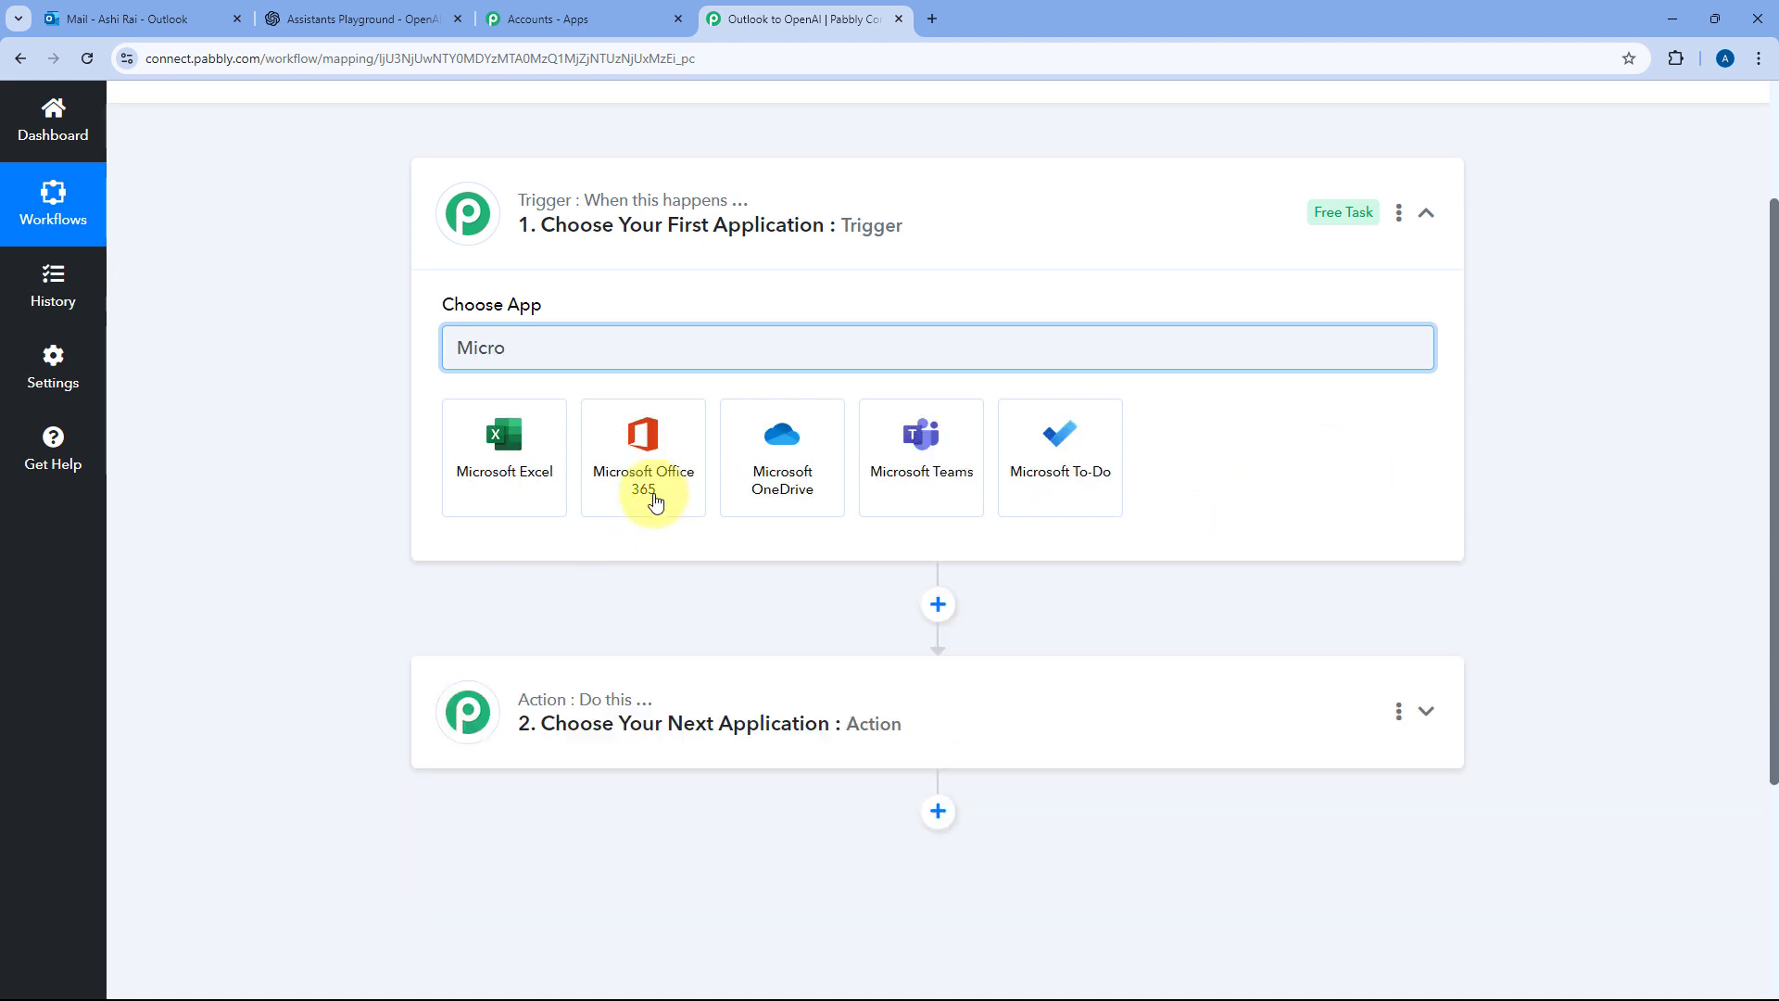
{"action": "left_click", "coordinate": [659, 453]}
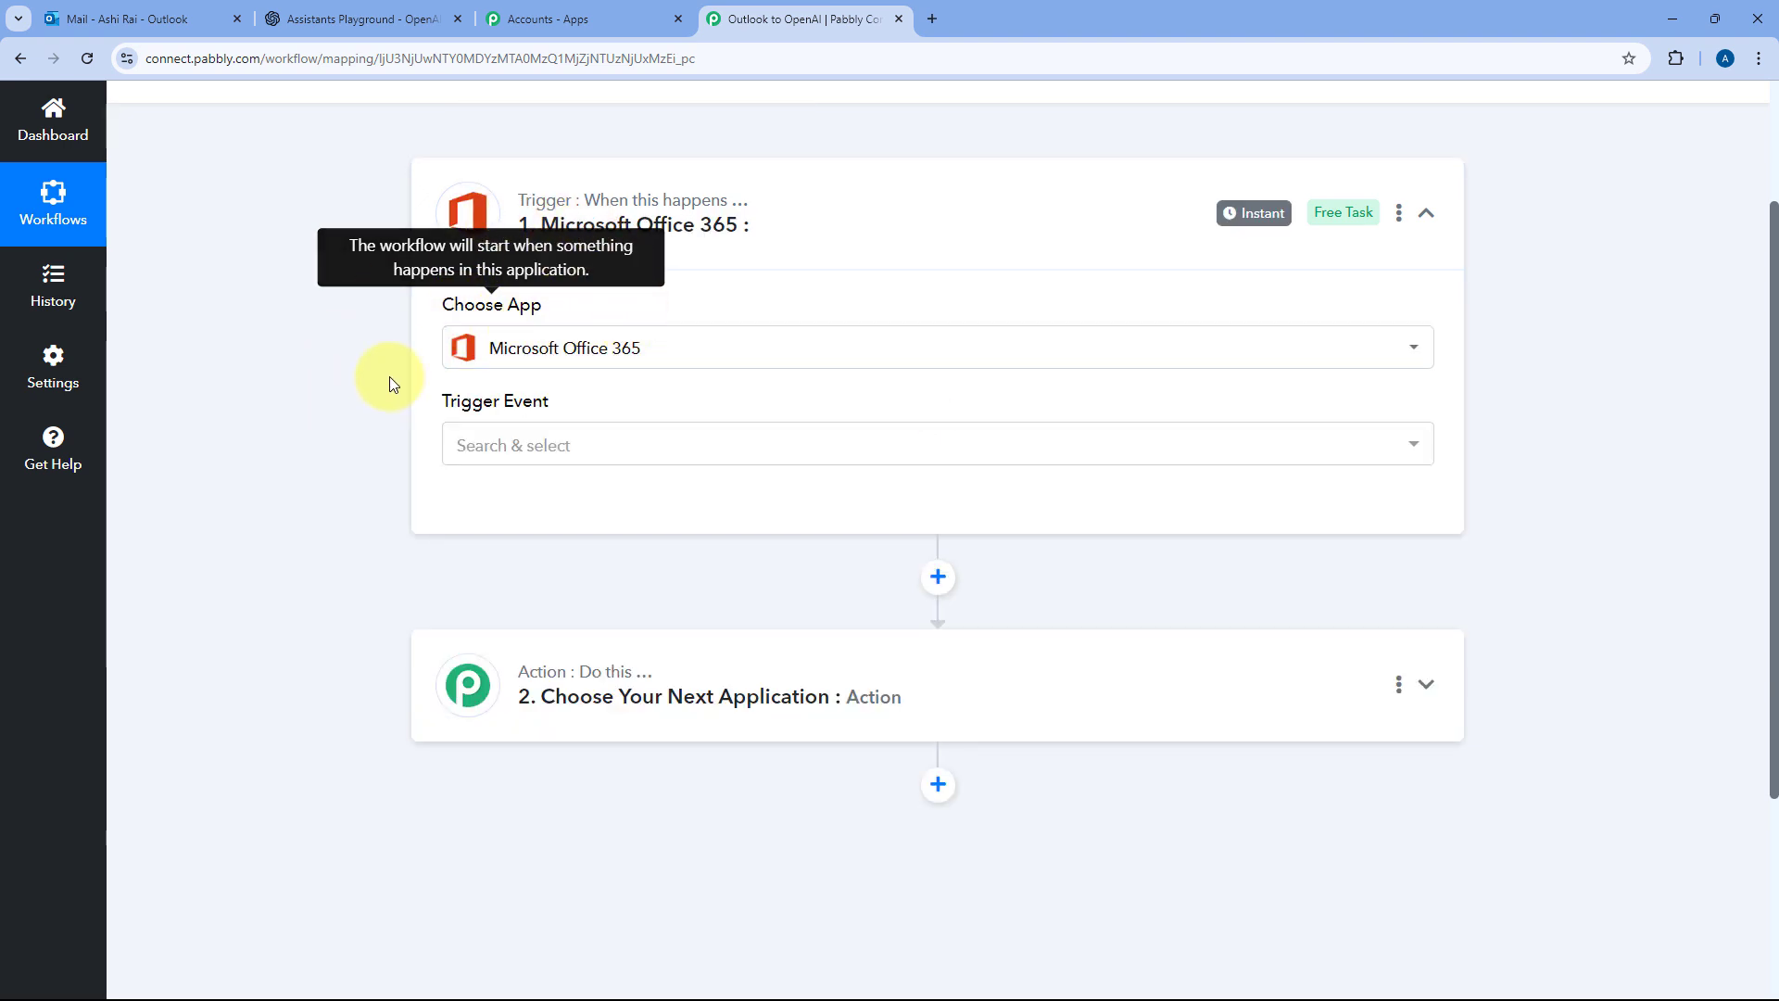
{"action": "left_click", "coordinate": [608, 445]}
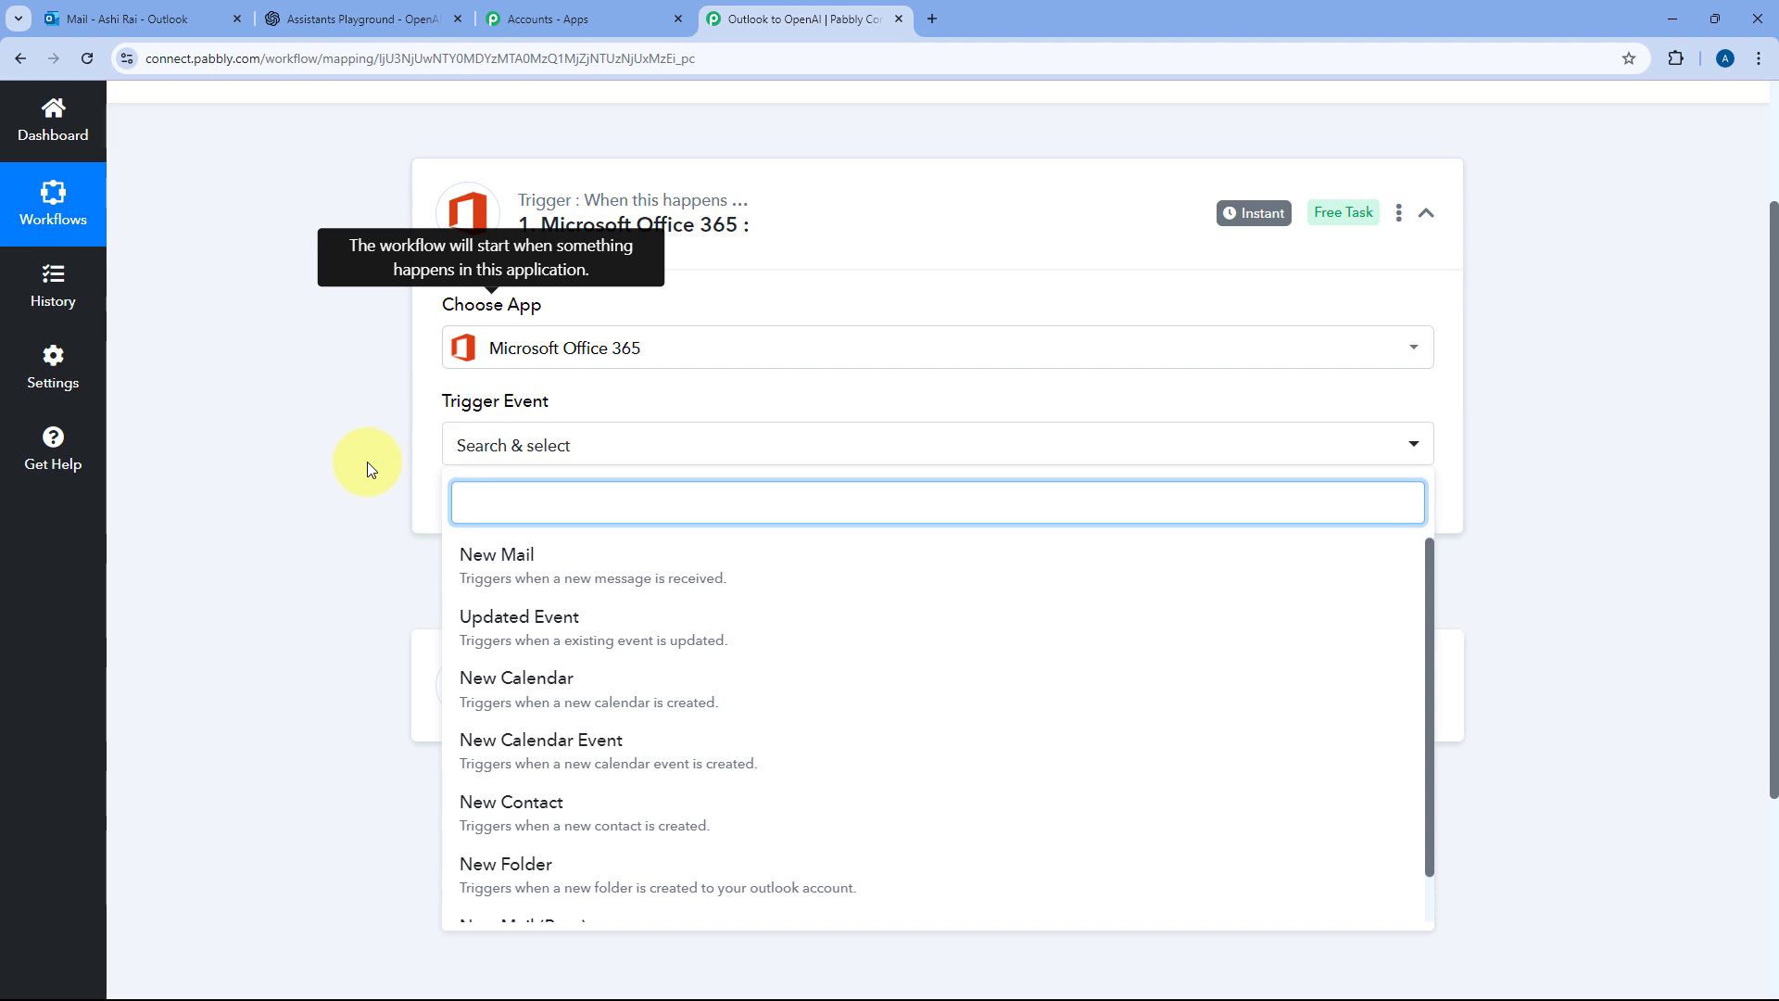
{"action": "scroll", "coordinate": [367, 461], "scroll_direction": "down", "scroll_amount": 2}
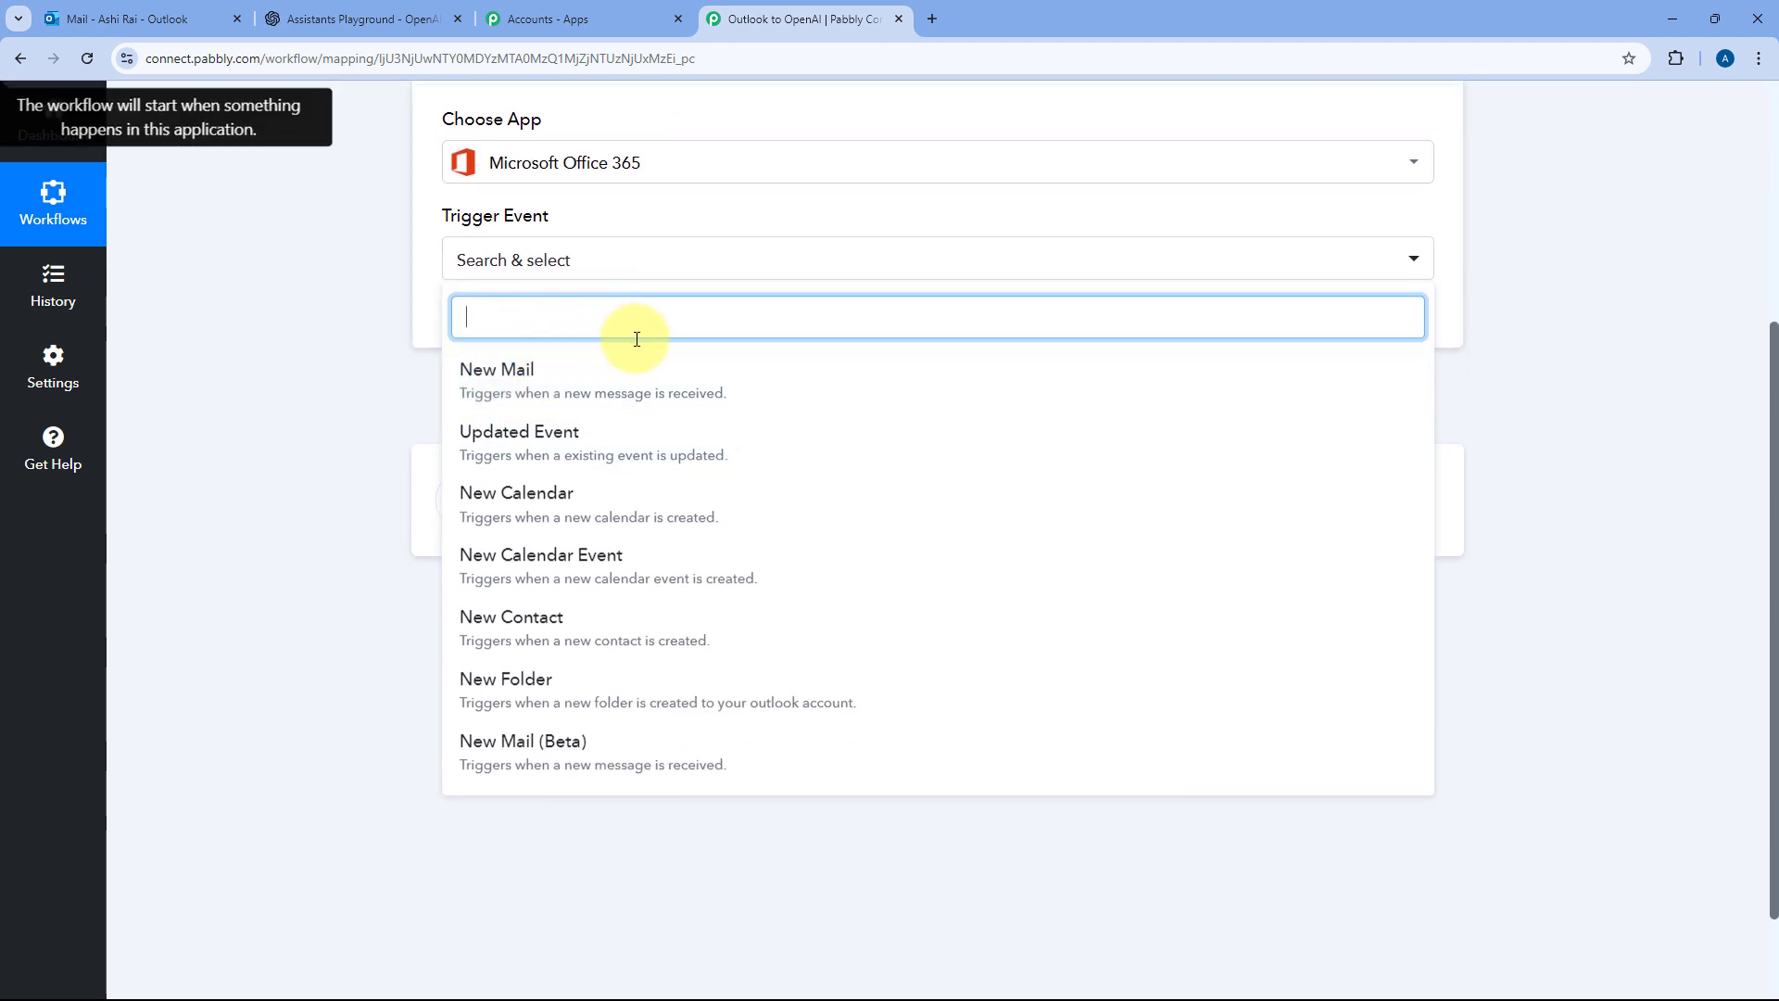
{"action": "left_click", "coordinate": [586, 376]}
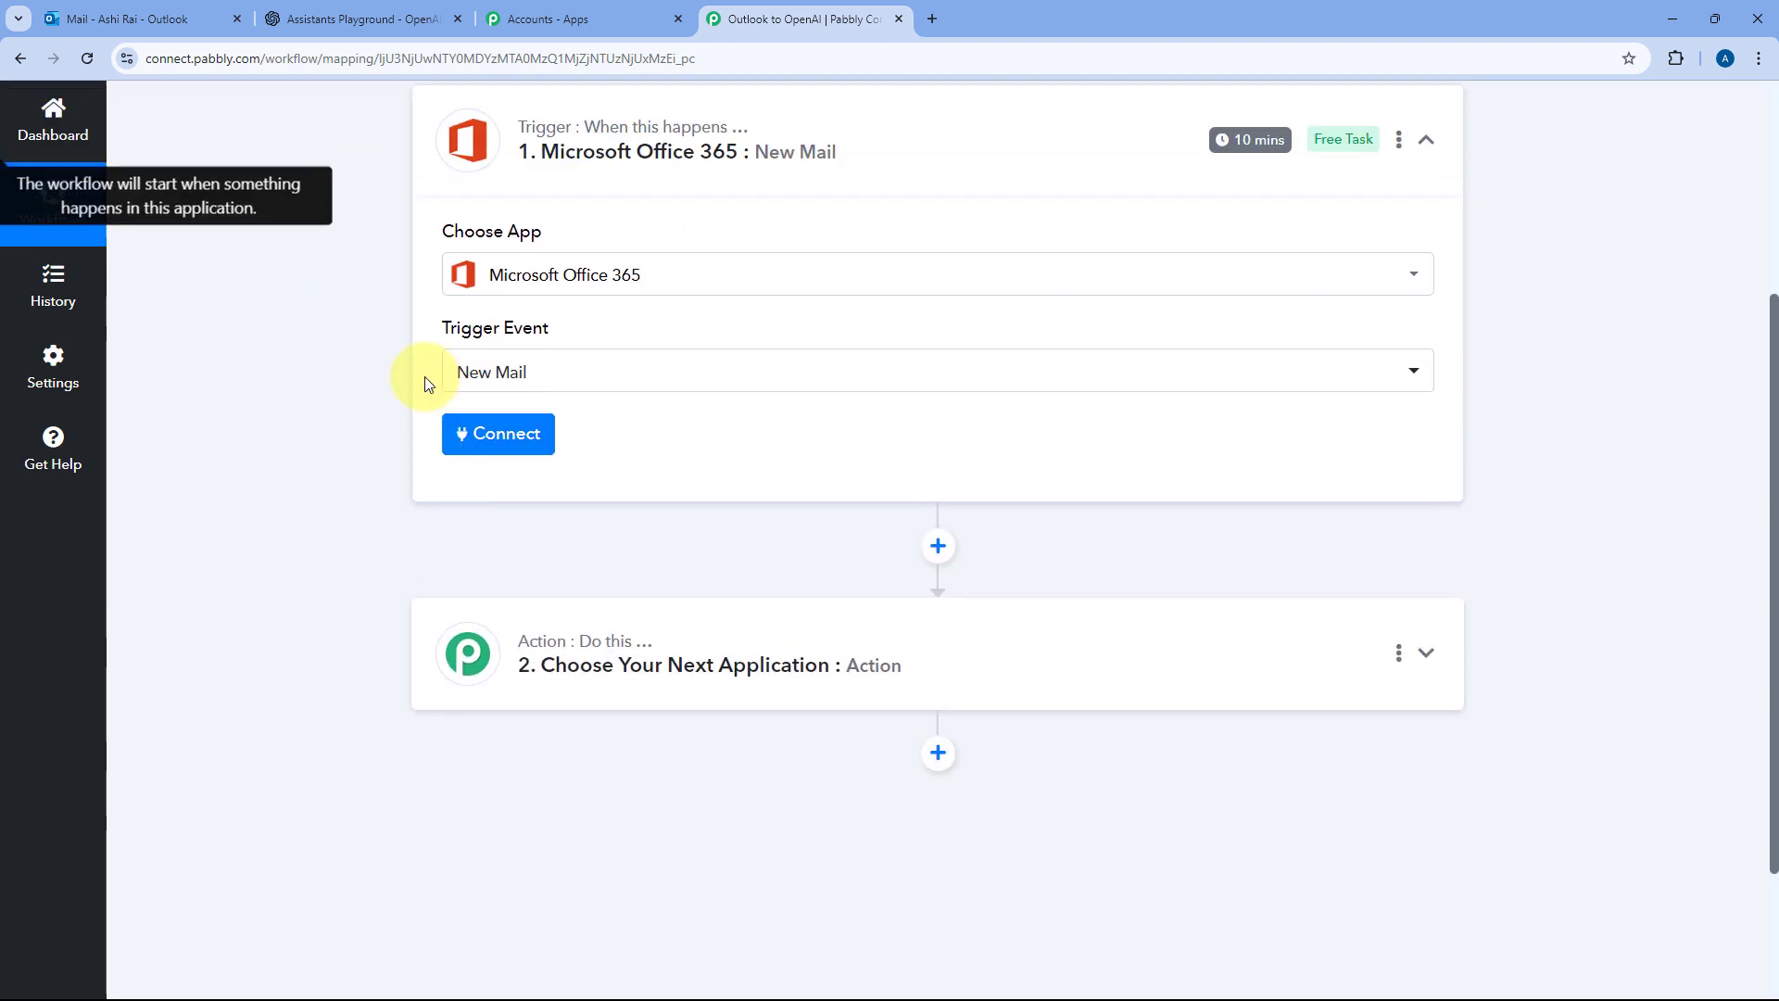
Add a new Microsoft Office 365 connection to the trigger and accept the account permissions Pabbly Connect requests
{"action": "left_click", "coordinate": [507, 519]}
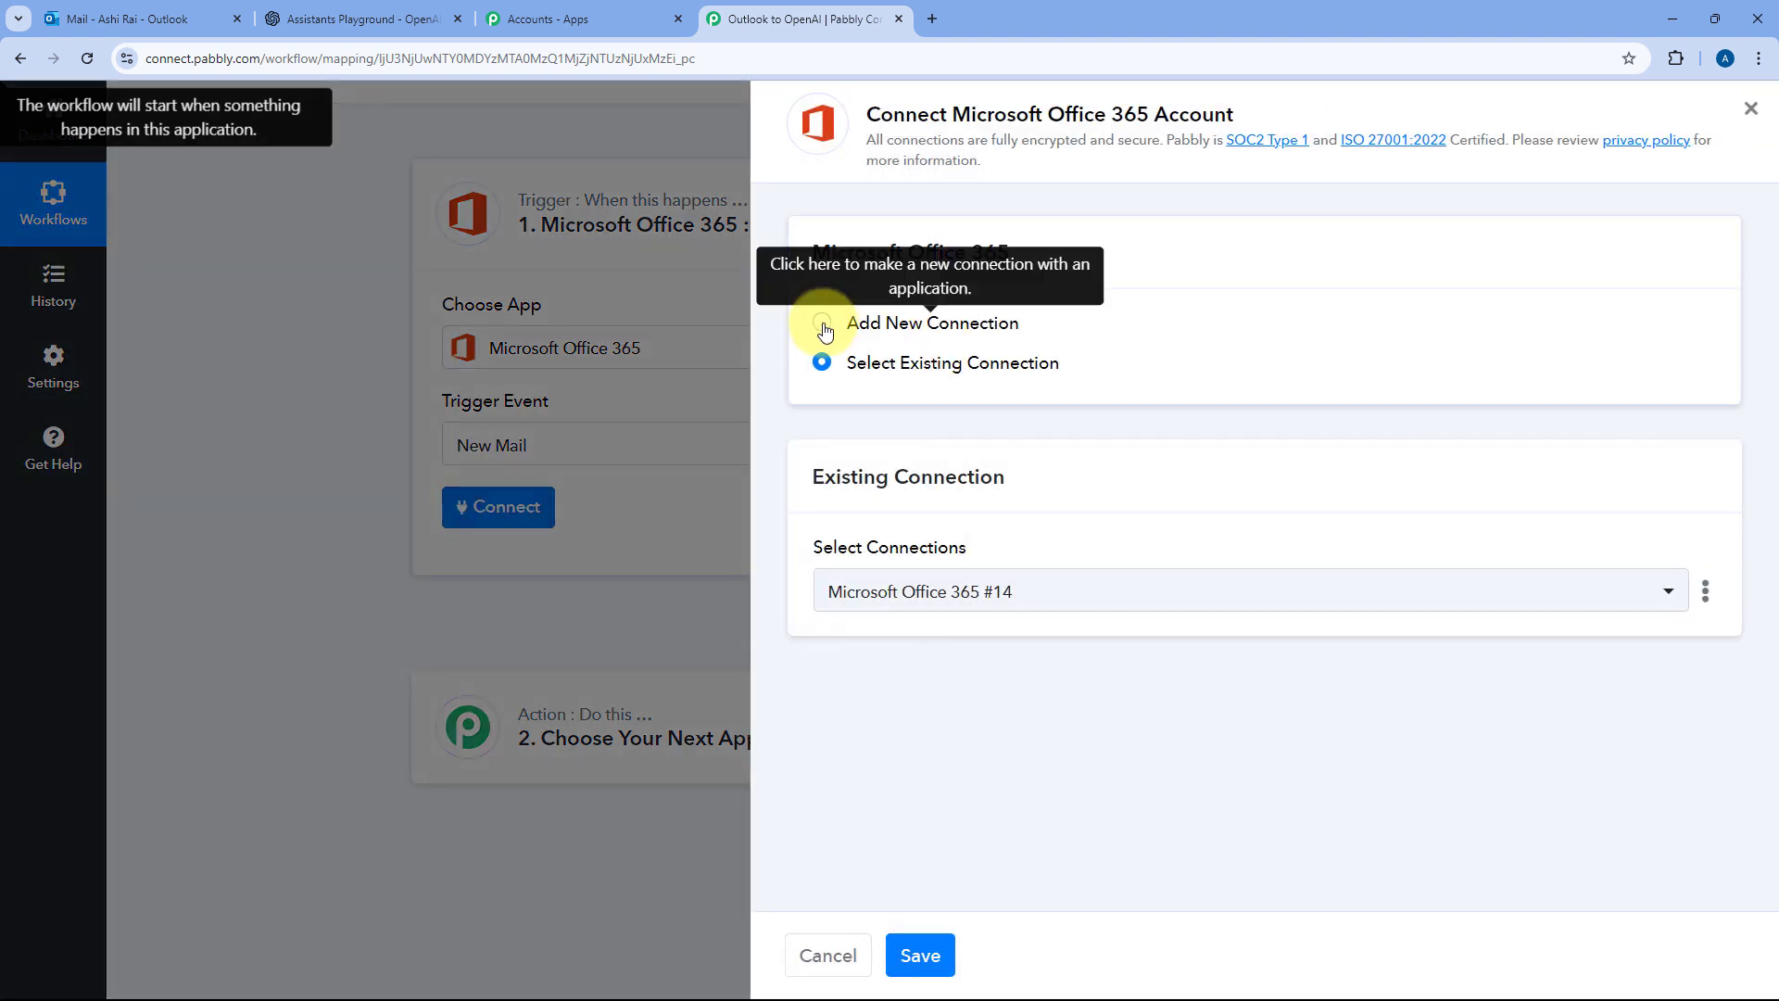
{"action": "left_click", "coordinate": [821, 323]}
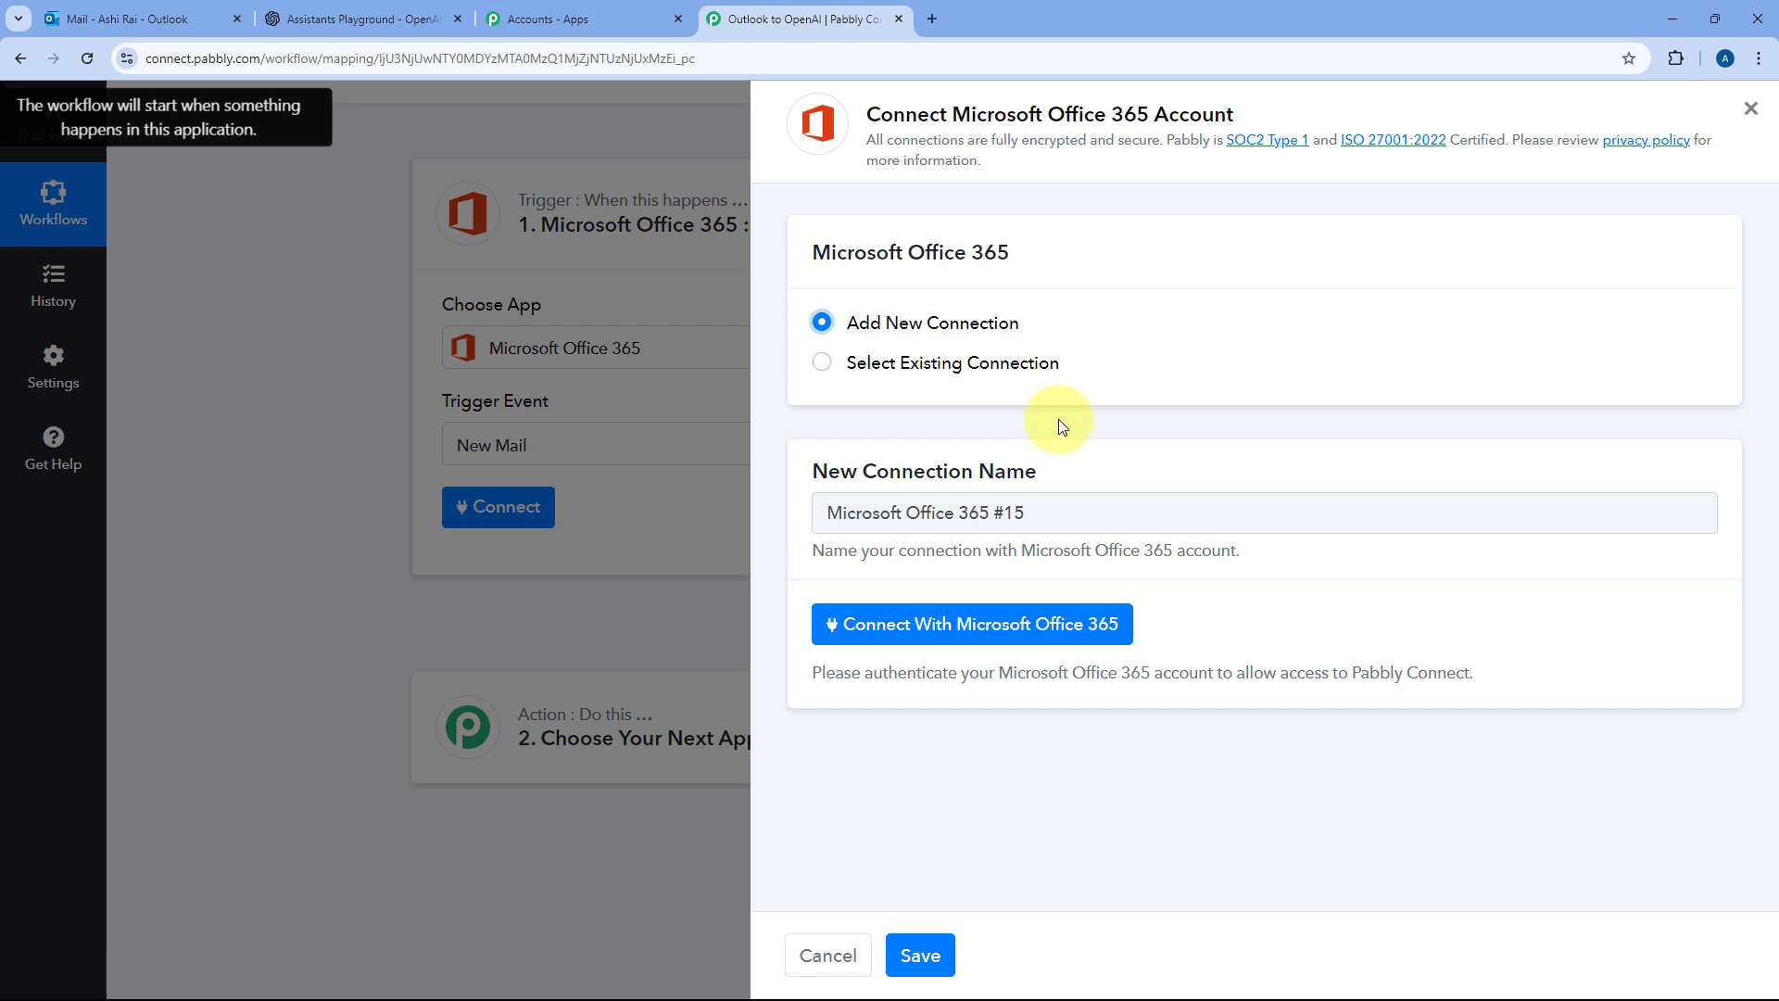
{"action": "left_click", "coordinate": [984, 633]}
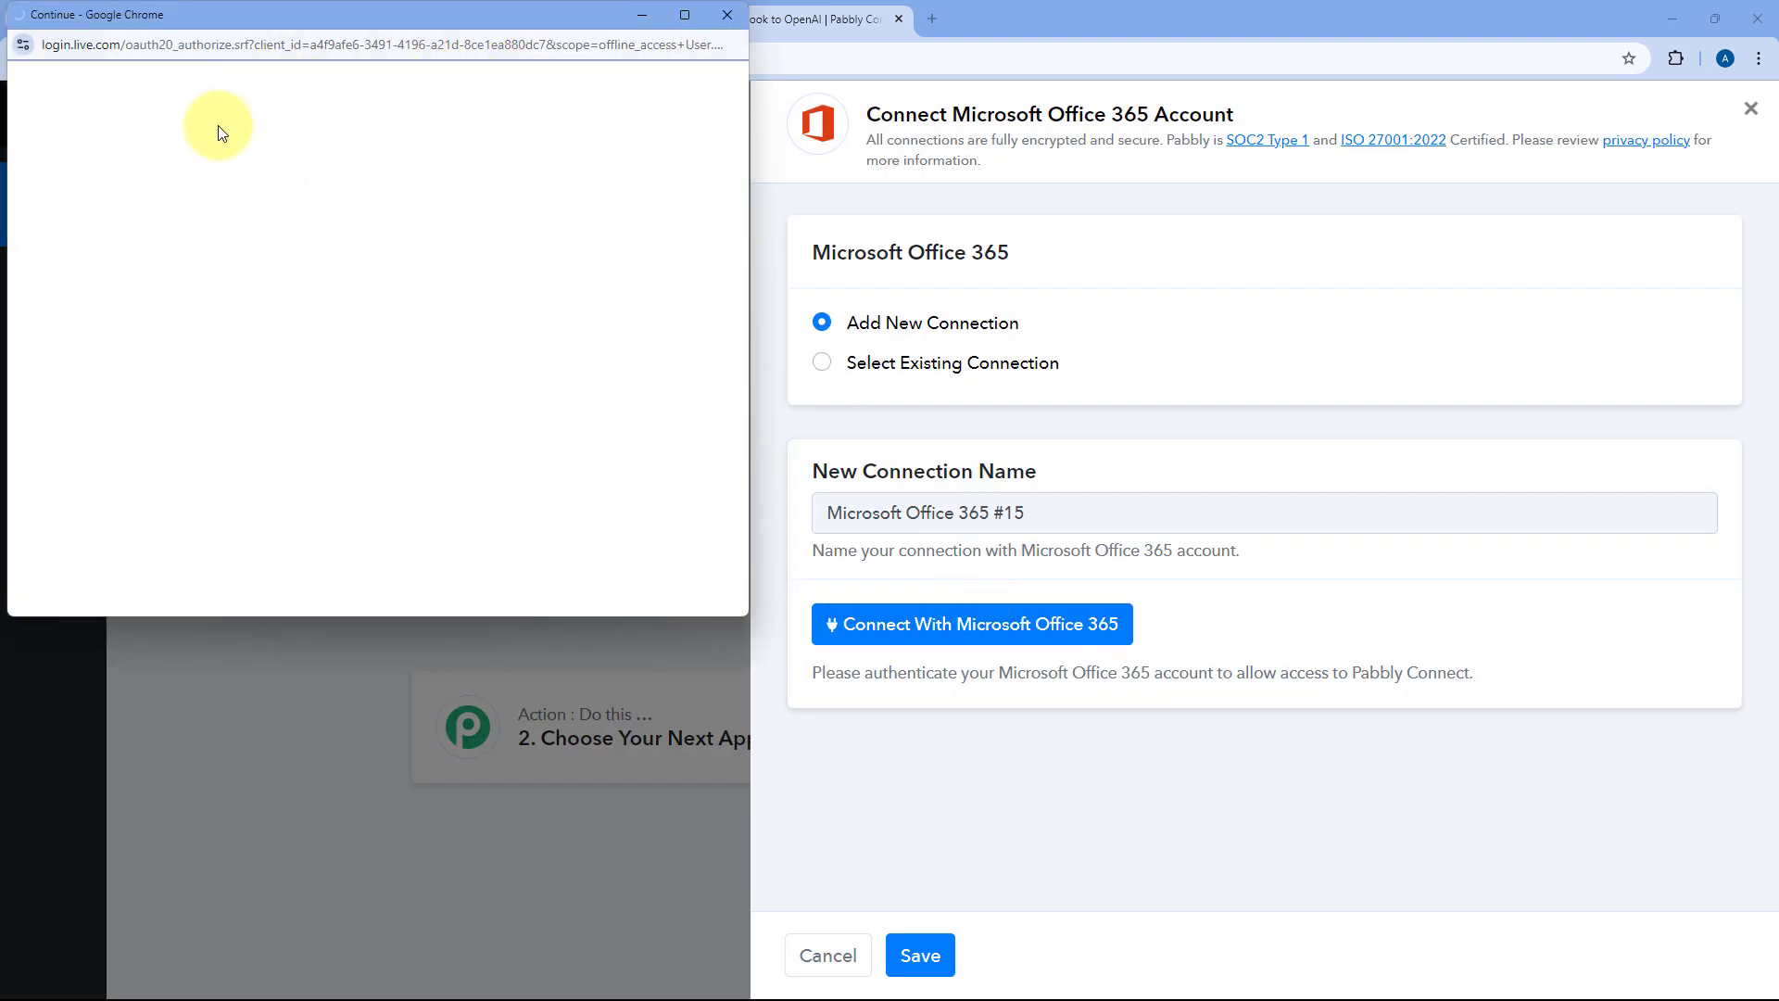
{"action": "left_click_drag", "start_coordinate": [397, 20], "coordinate": [398, 70]}
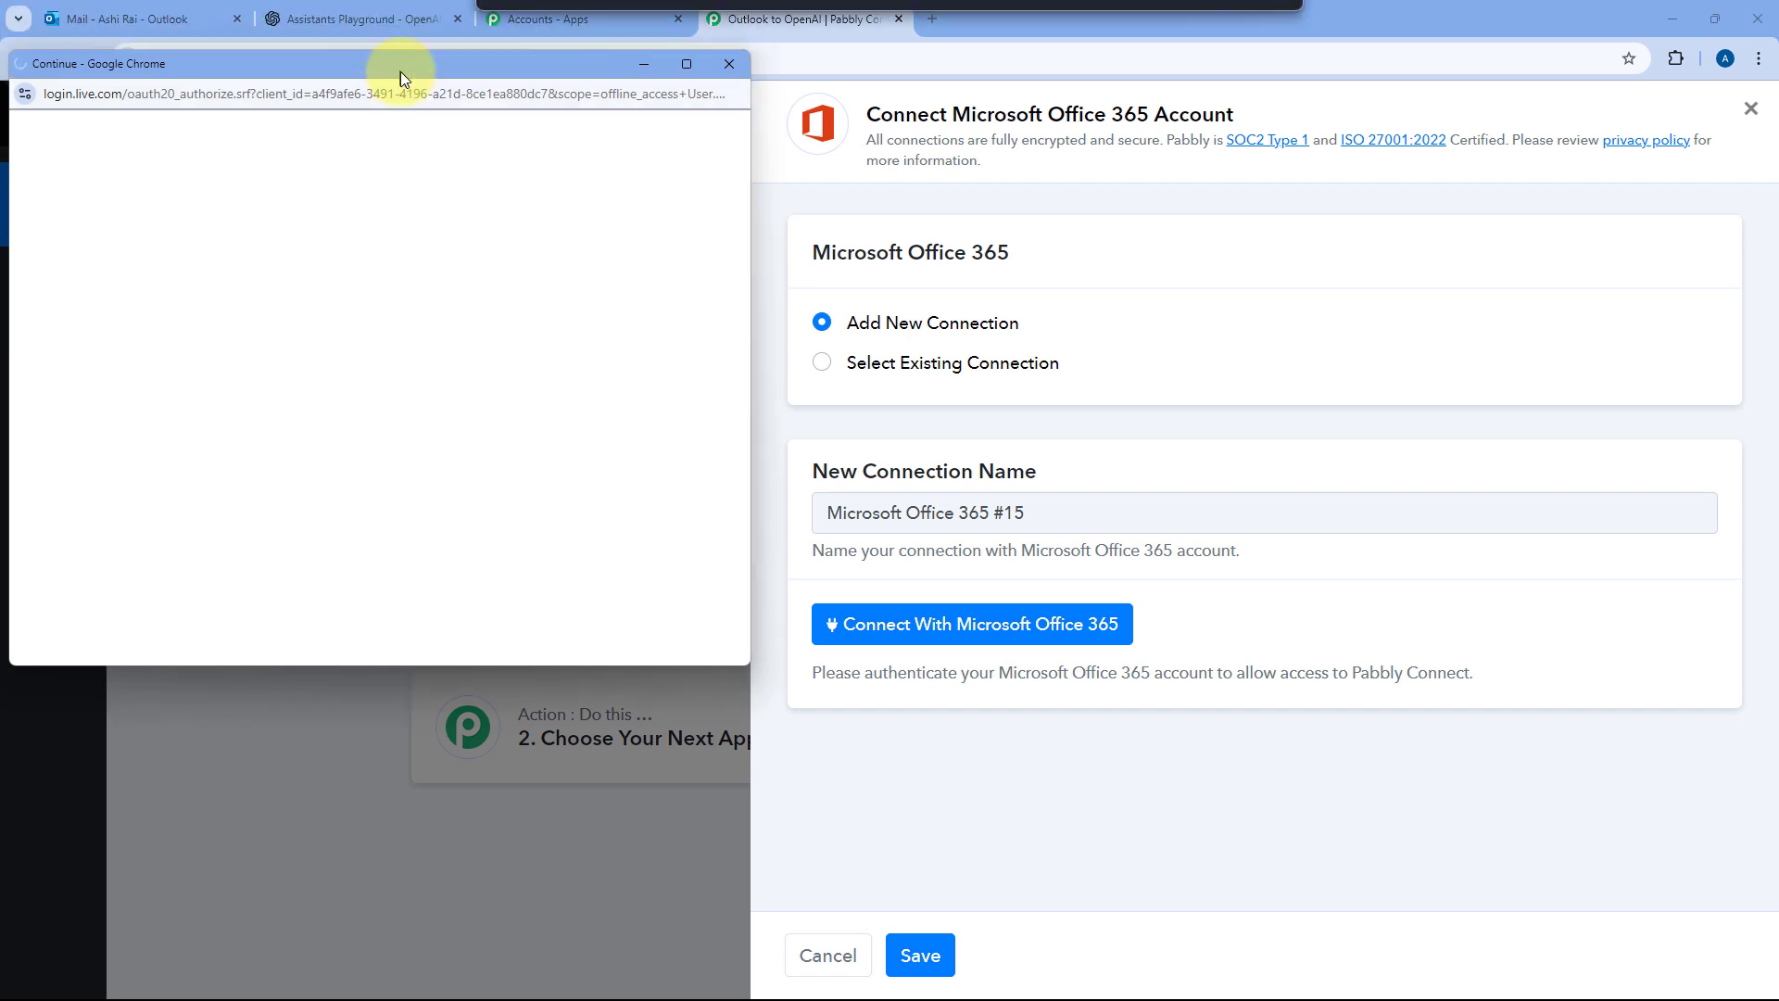
{"action": "left_click_drag", "start_coordinate": [226, 63], "coordinate": [226, 14]}
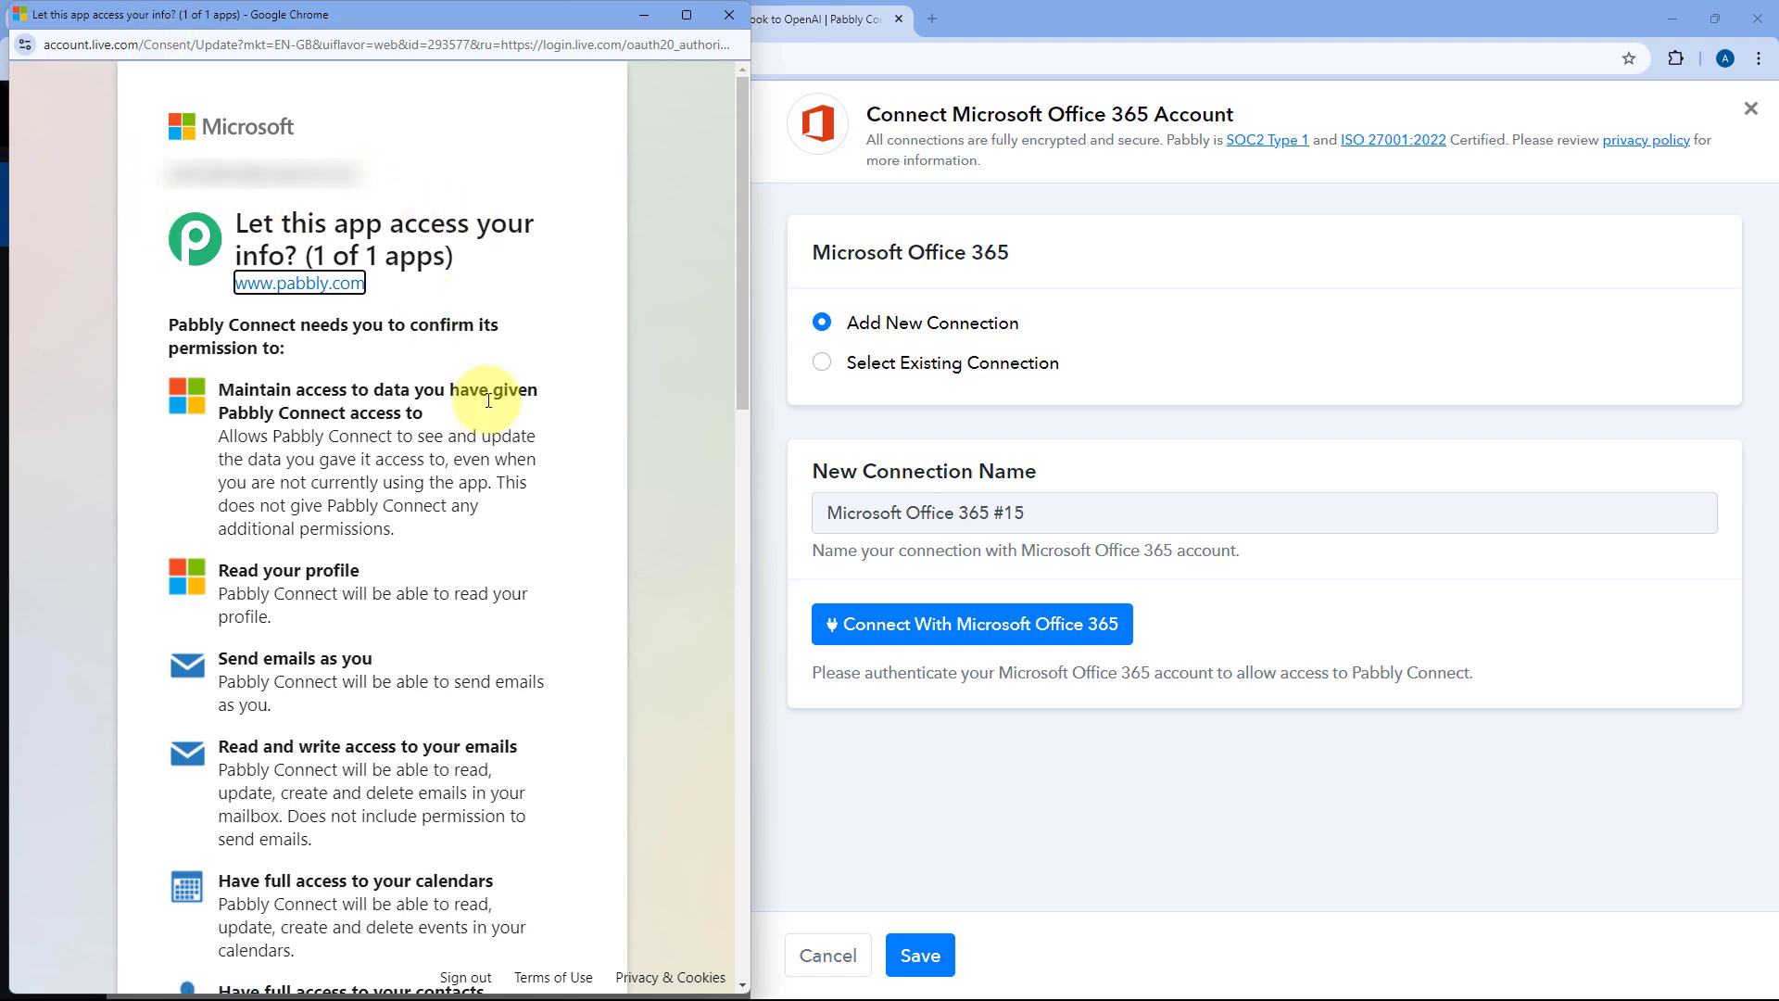
{"action": "scroll", "coordinate": [472, 398], "scroll_direction": "down", "scroll_amount": 8}
{"action": "scroll", "coordinate": [481, 460], "scroll_direction": "down", "scroll_amount": 9}
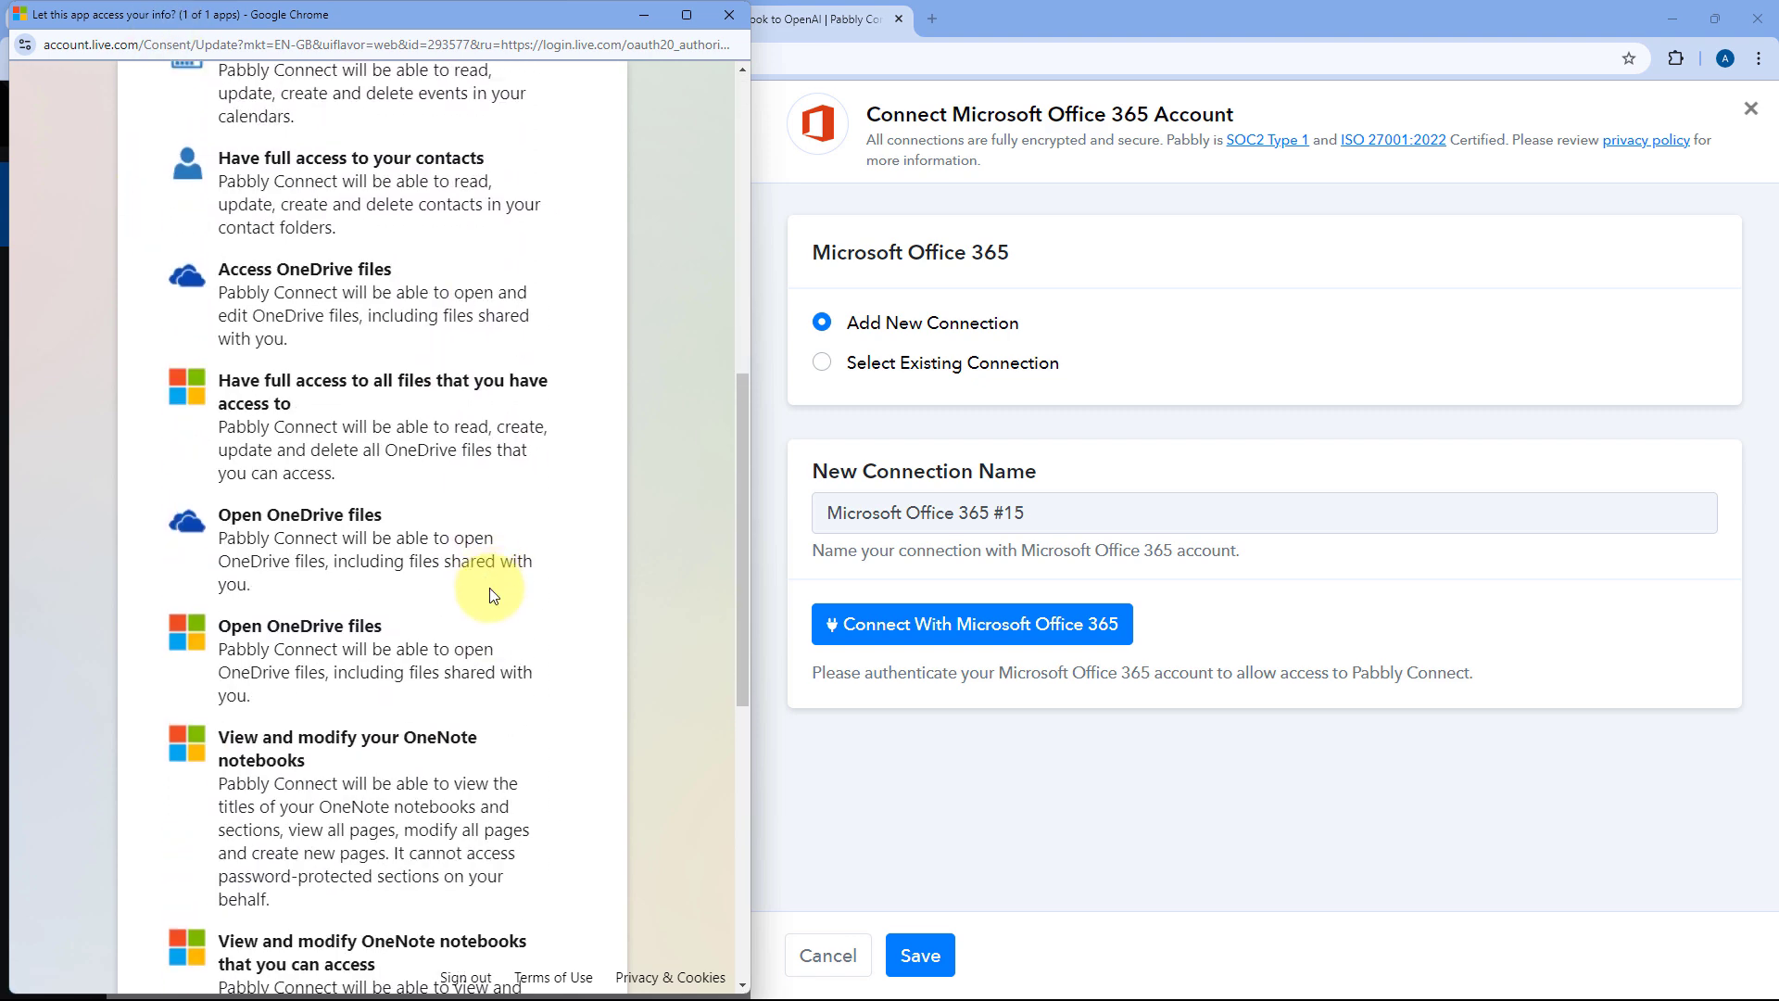
{"action": "left_click", "coordinate": [522, 898]}
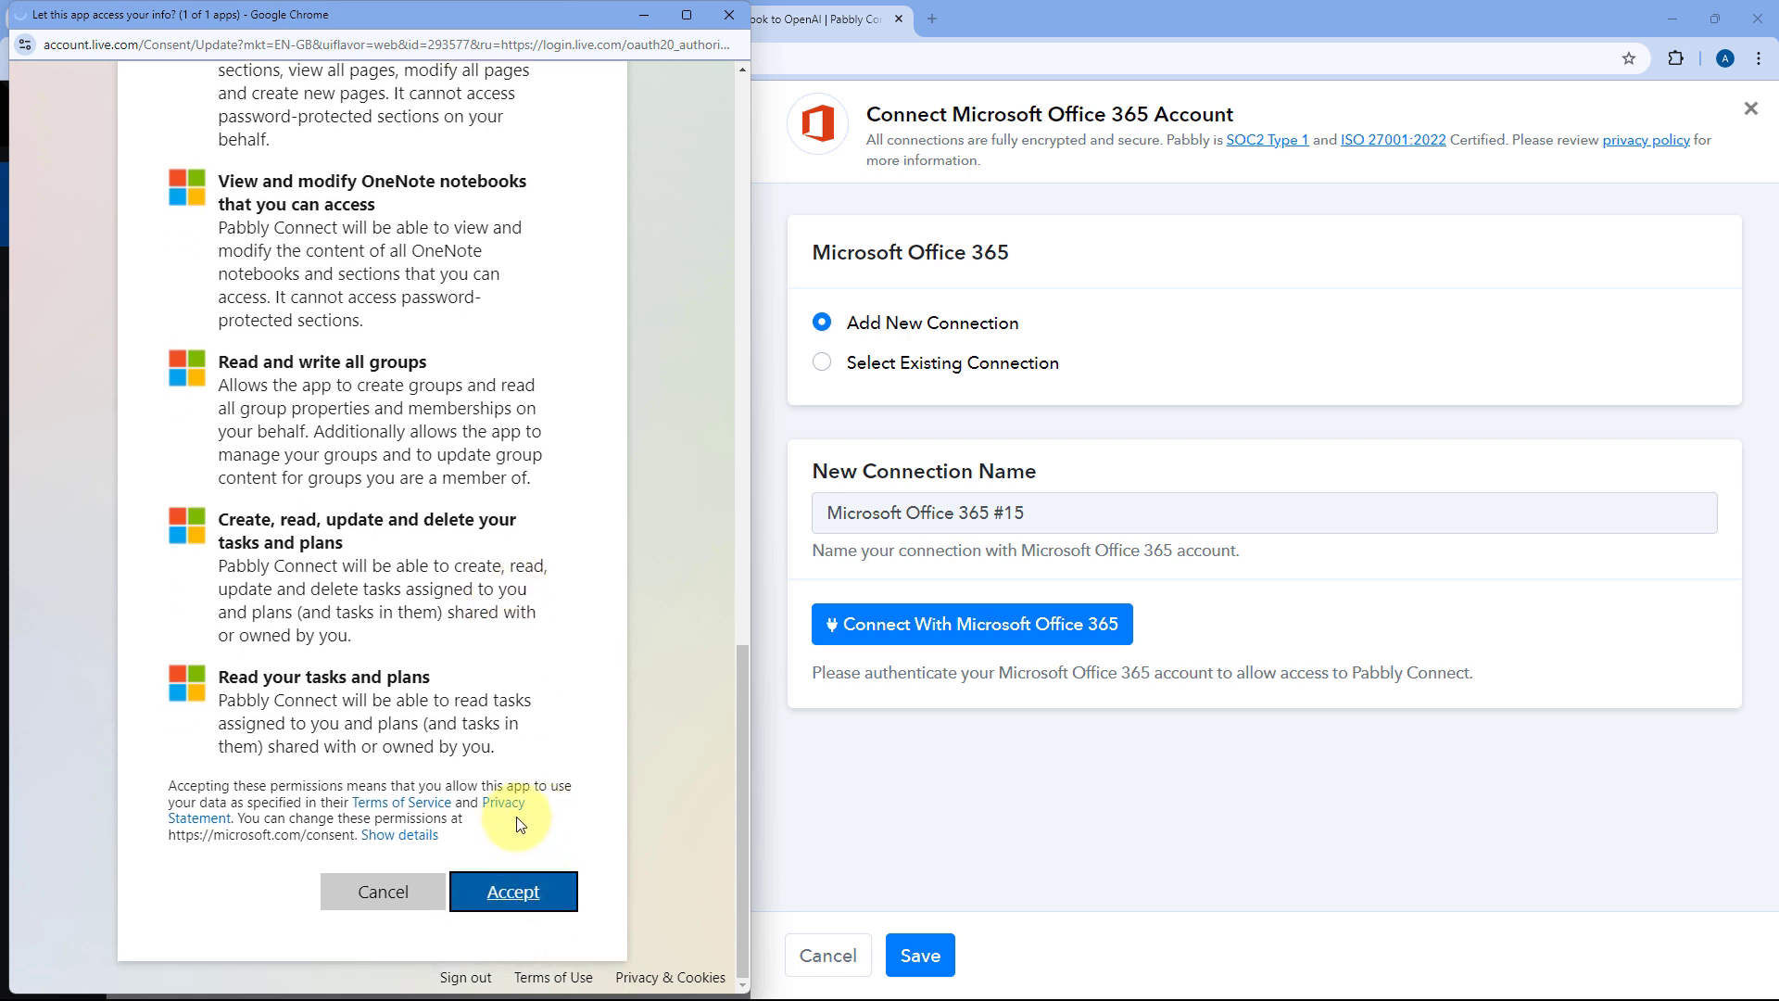
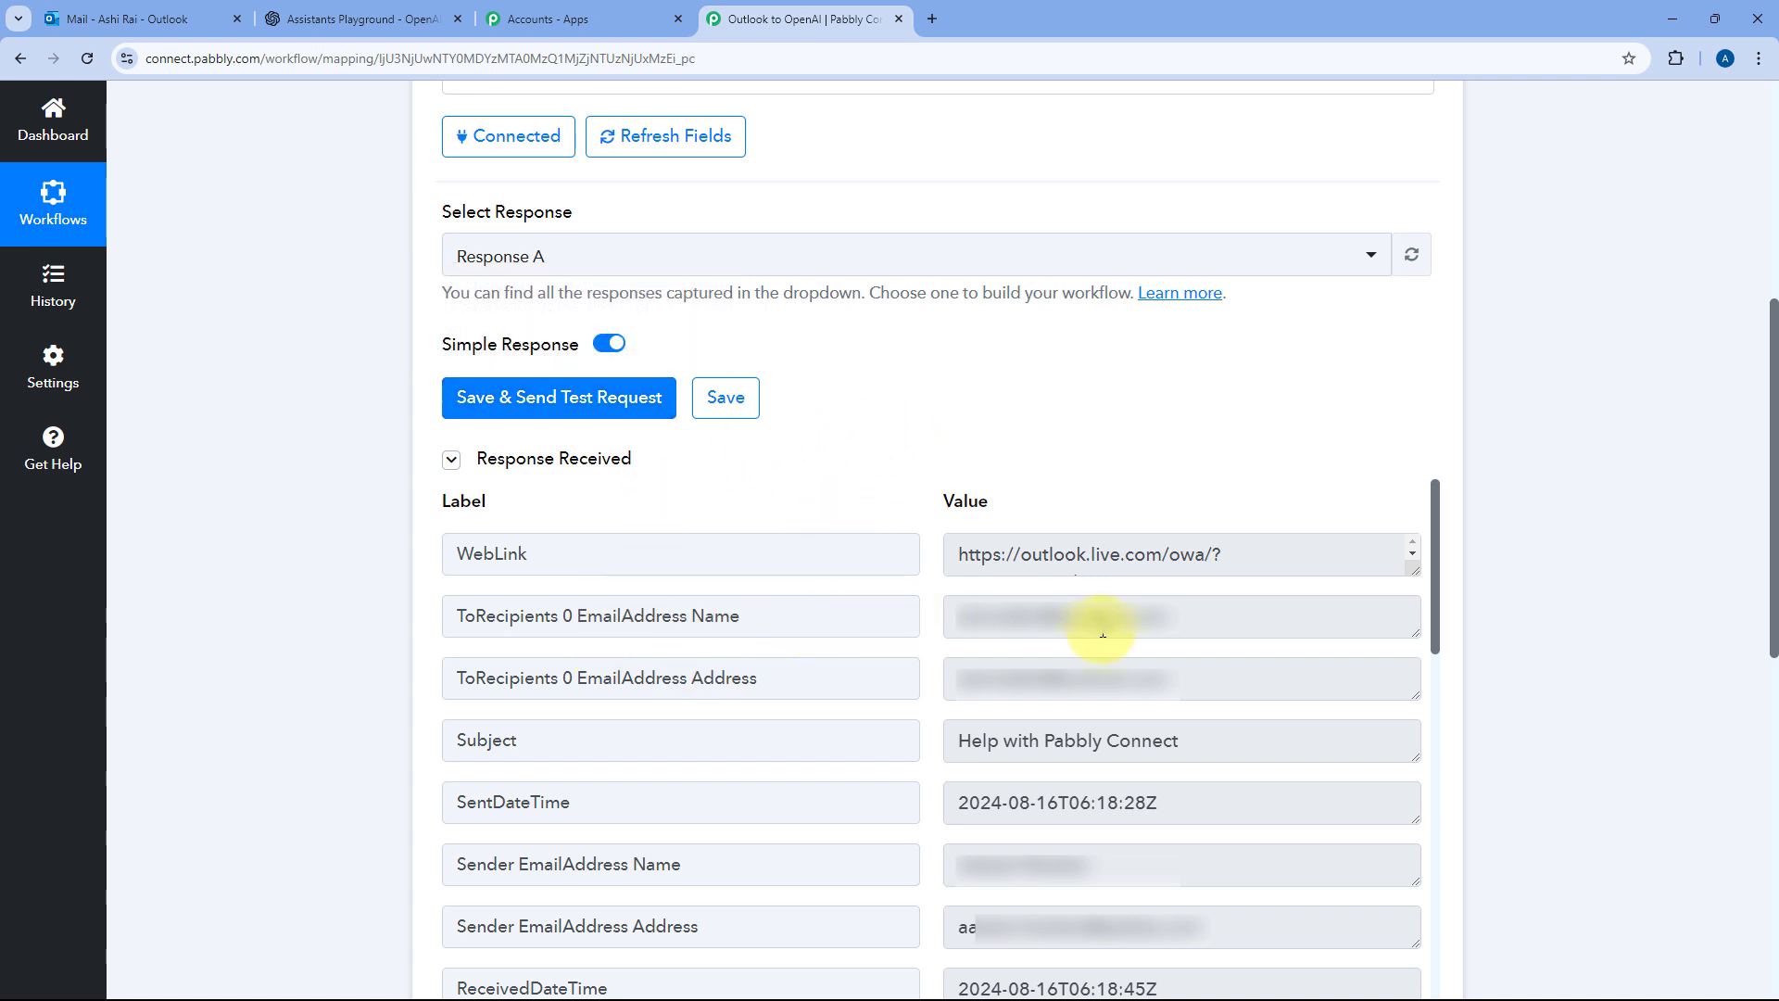
Examine the recipient, subject, sent time, sender name and sender address captured in the trigger's response
{"action": "left_click_drag", "start_coordinate": [1187, 619], "coordinate": [954, 618]}
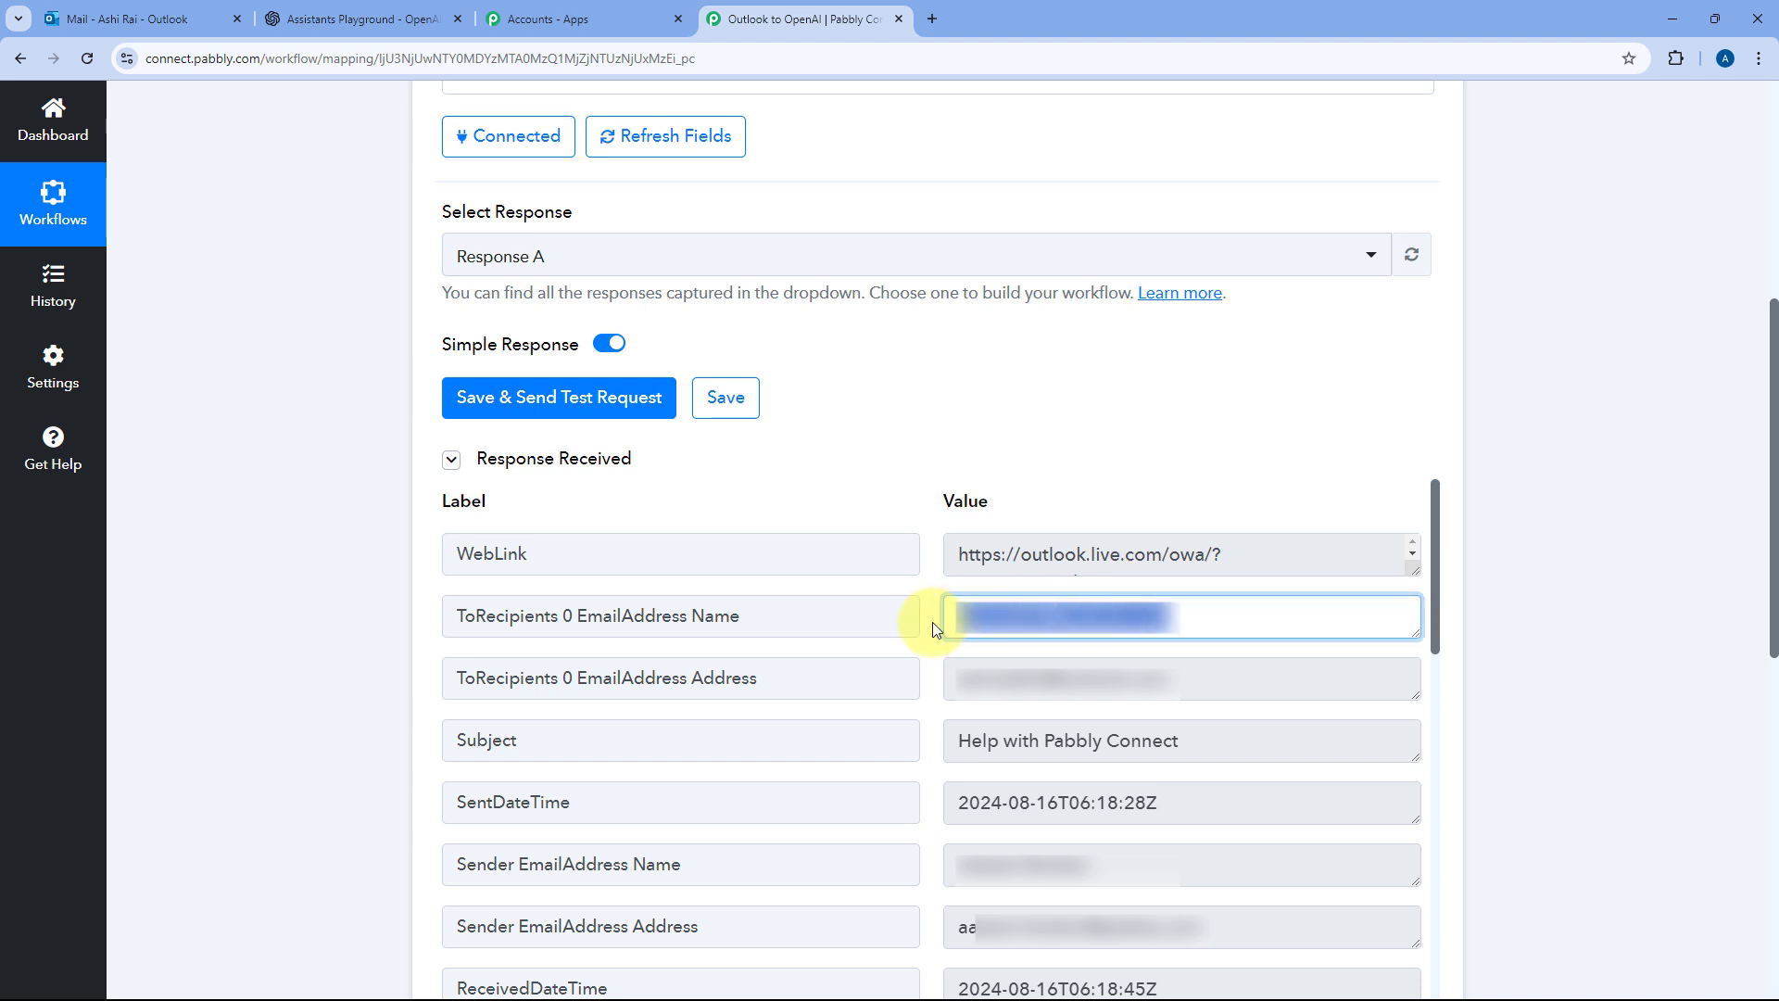
{"action": "left_click", "coordinate": [927, 627]}
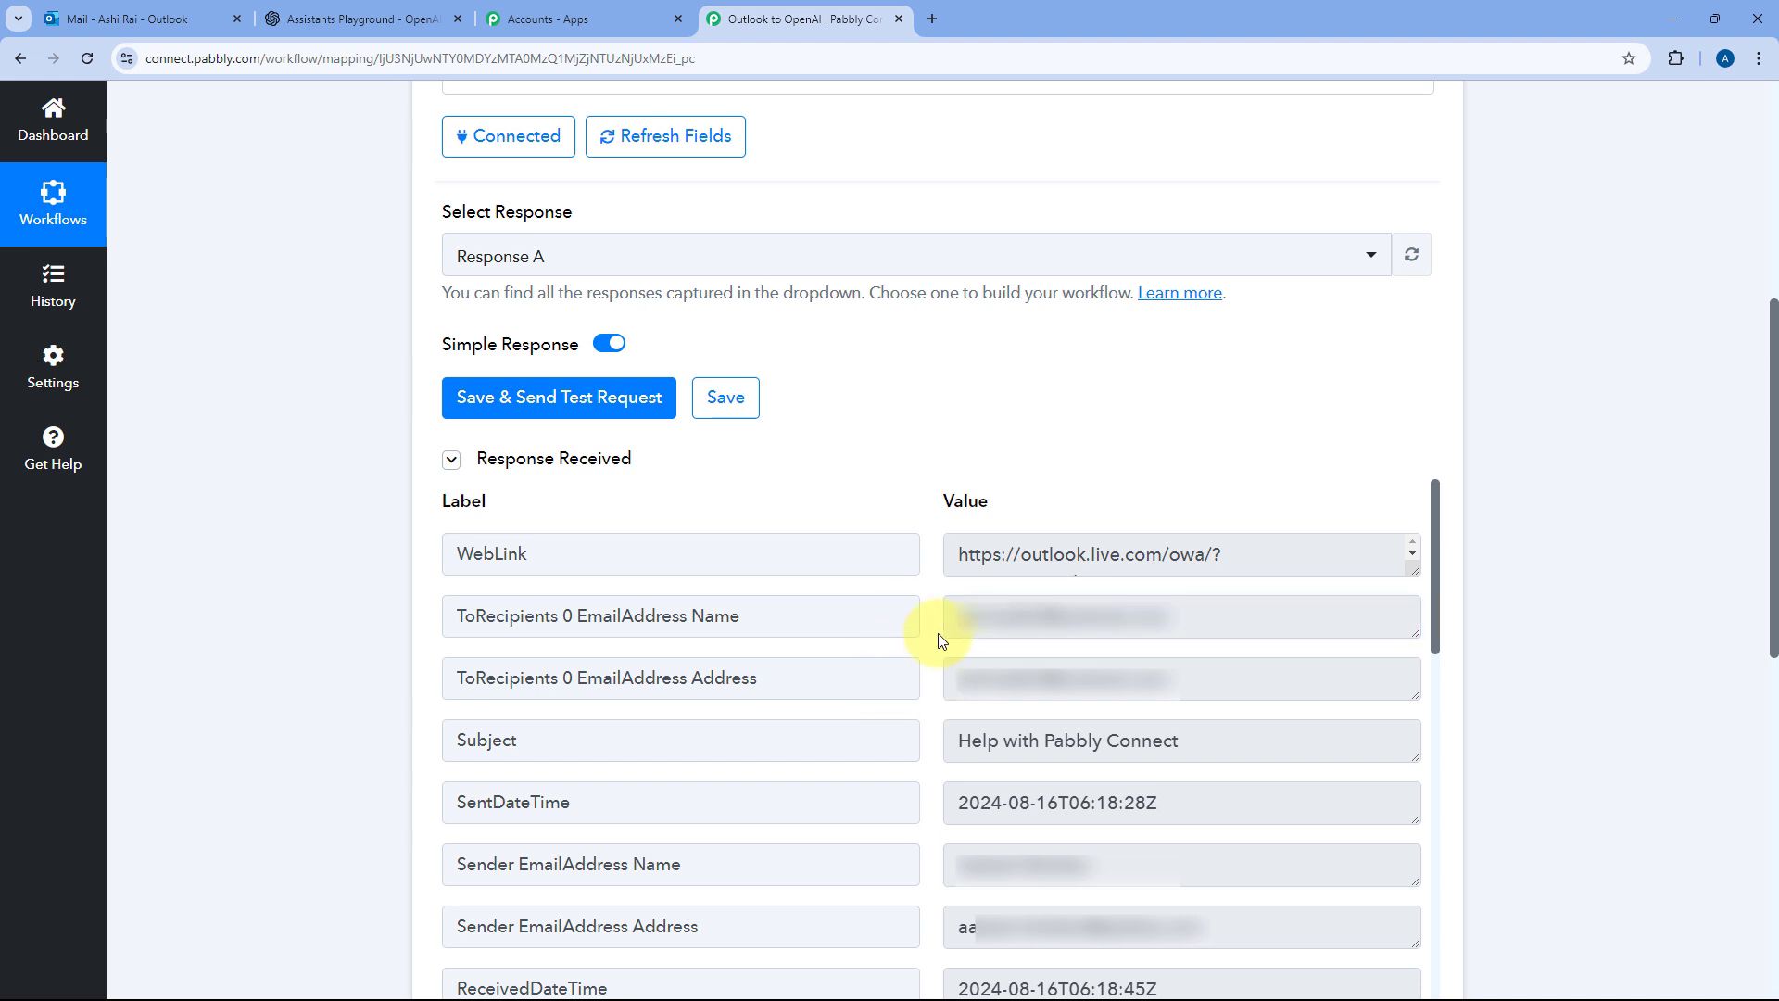
{"action": "left_click_drag", "start_coordinate": [1238, 739], "coordinate": [950, 736]}
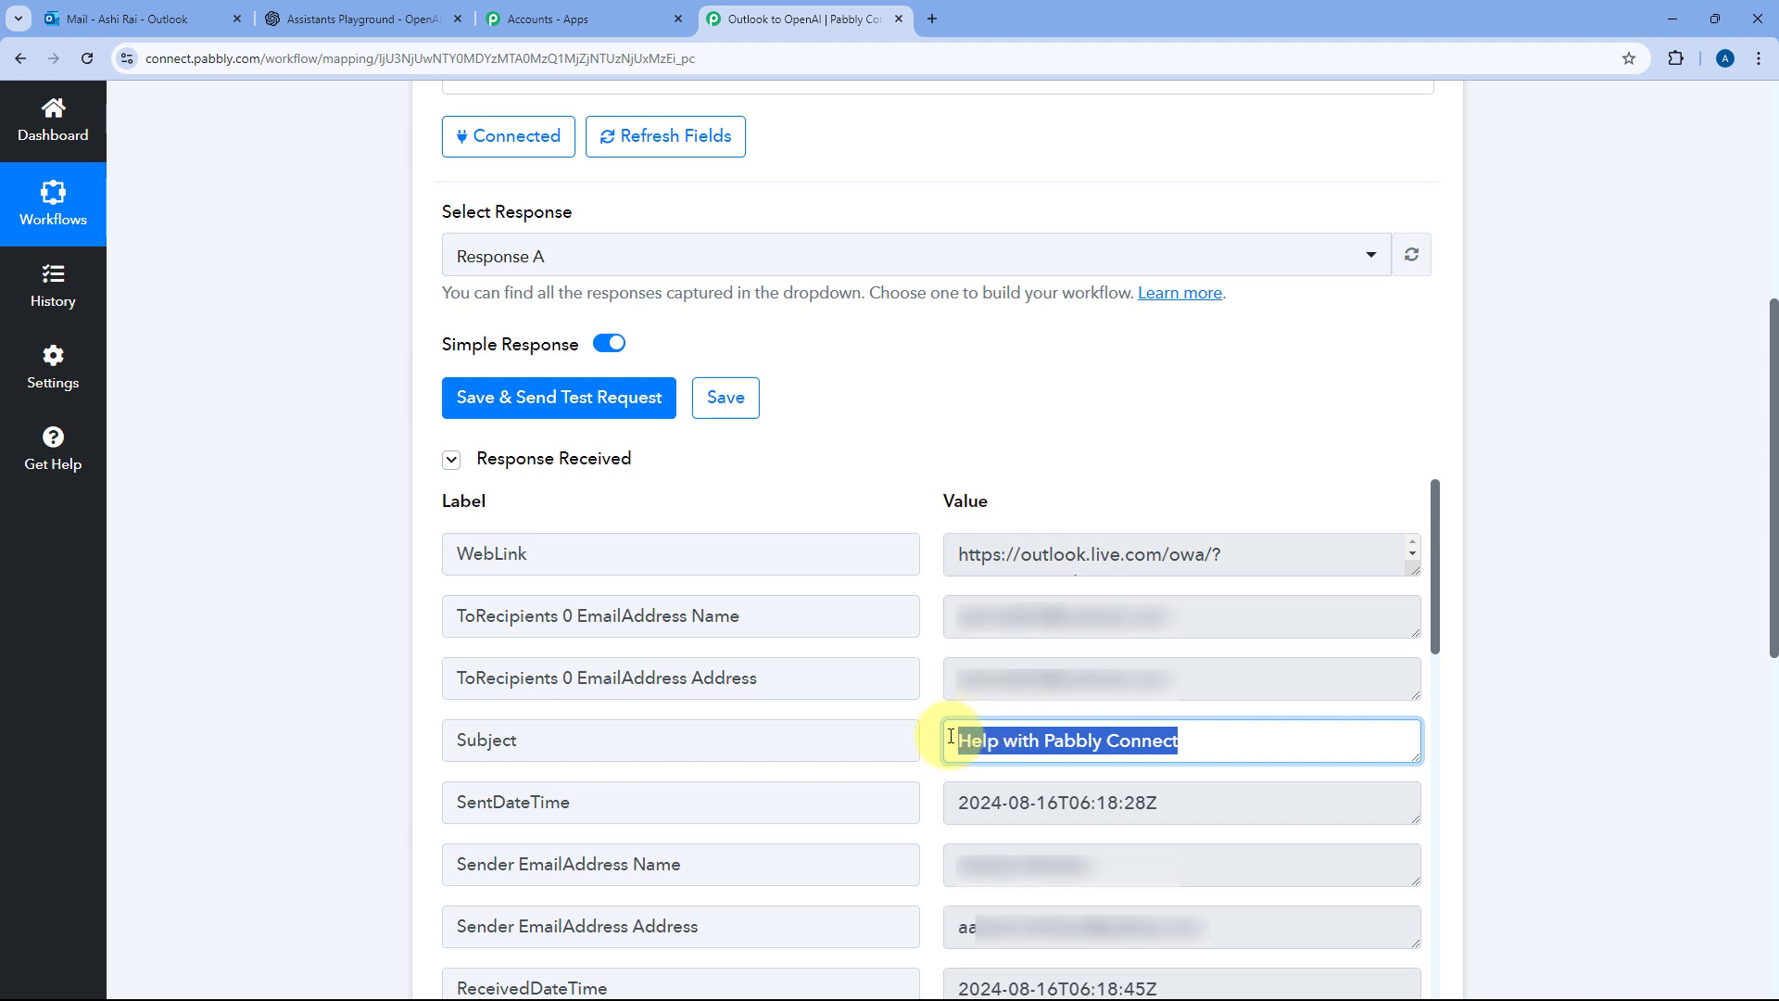
{"action": "left_click", "coordinate": [931, 686]}
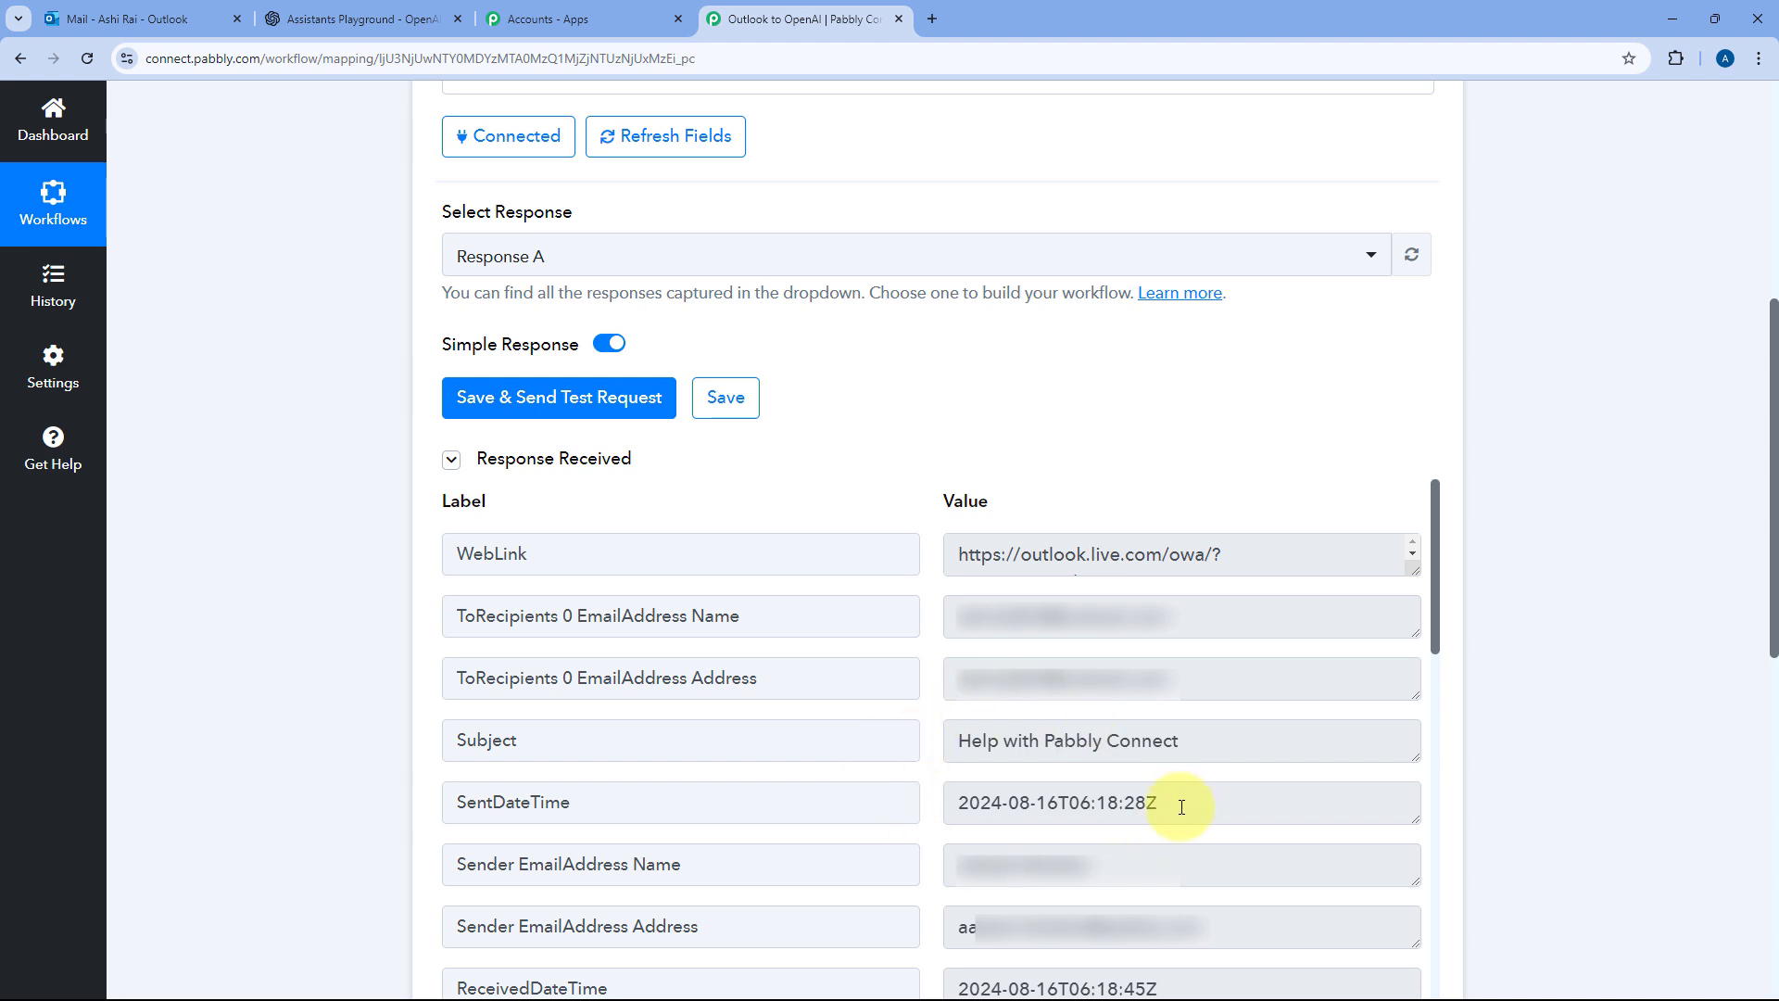
{"action": "left_click_drag", "start_coordinate": [1182, 806], "coordinate": [921, 806]}
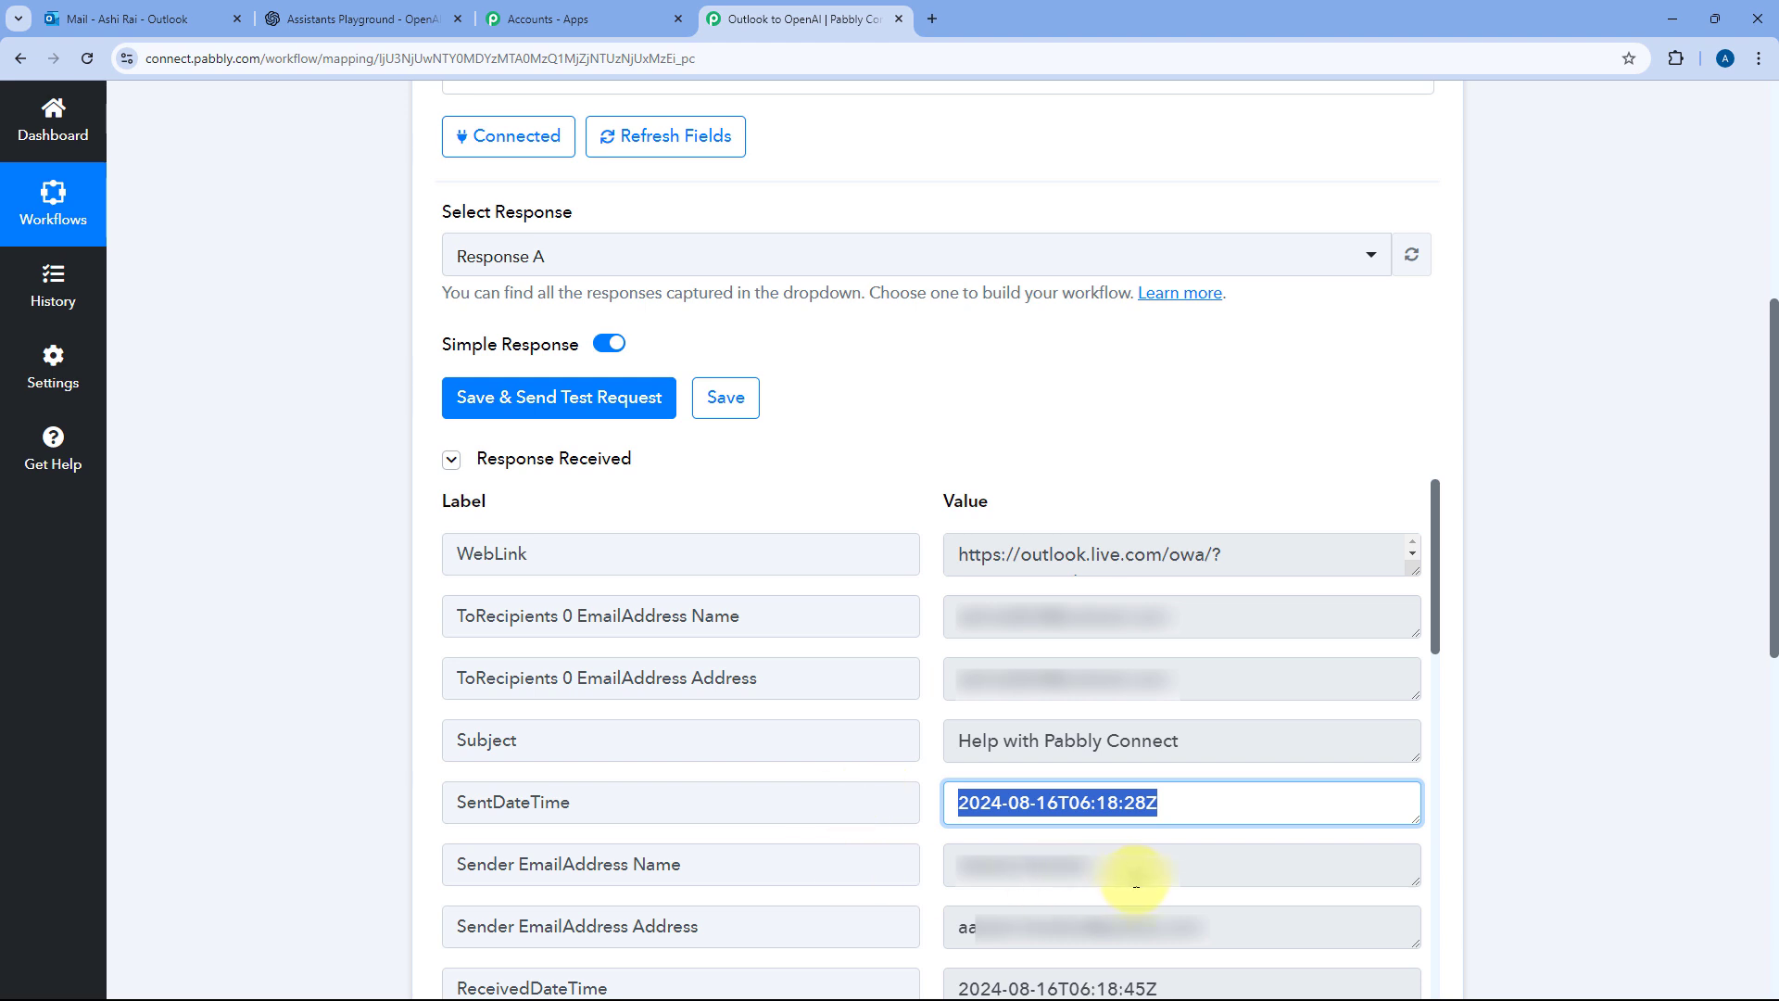
{"action": "left_click_drag", "start_coordinate": [1107, 868], "coordinate": [932, 869]}
{"action": "left_click", "coordinate": [924, 838]}
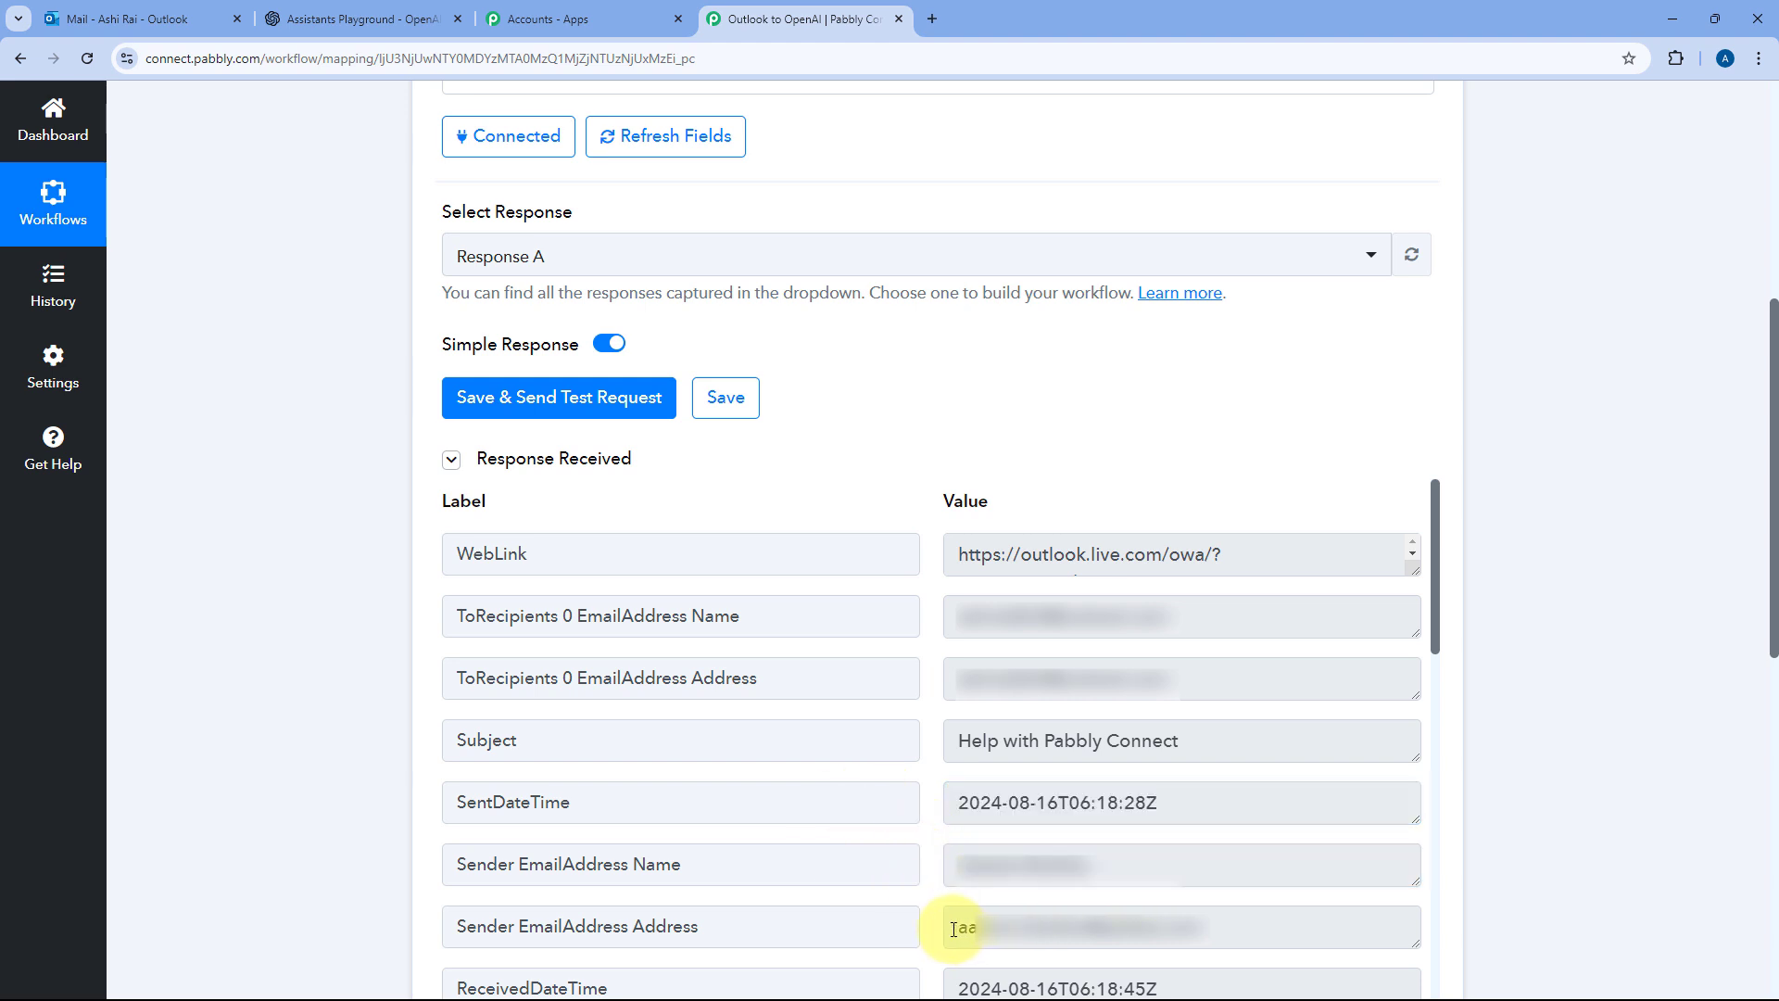
{"action": "left_click_drag", "start_coordinate": [953, 928], "coordinate": [1219, 924]}
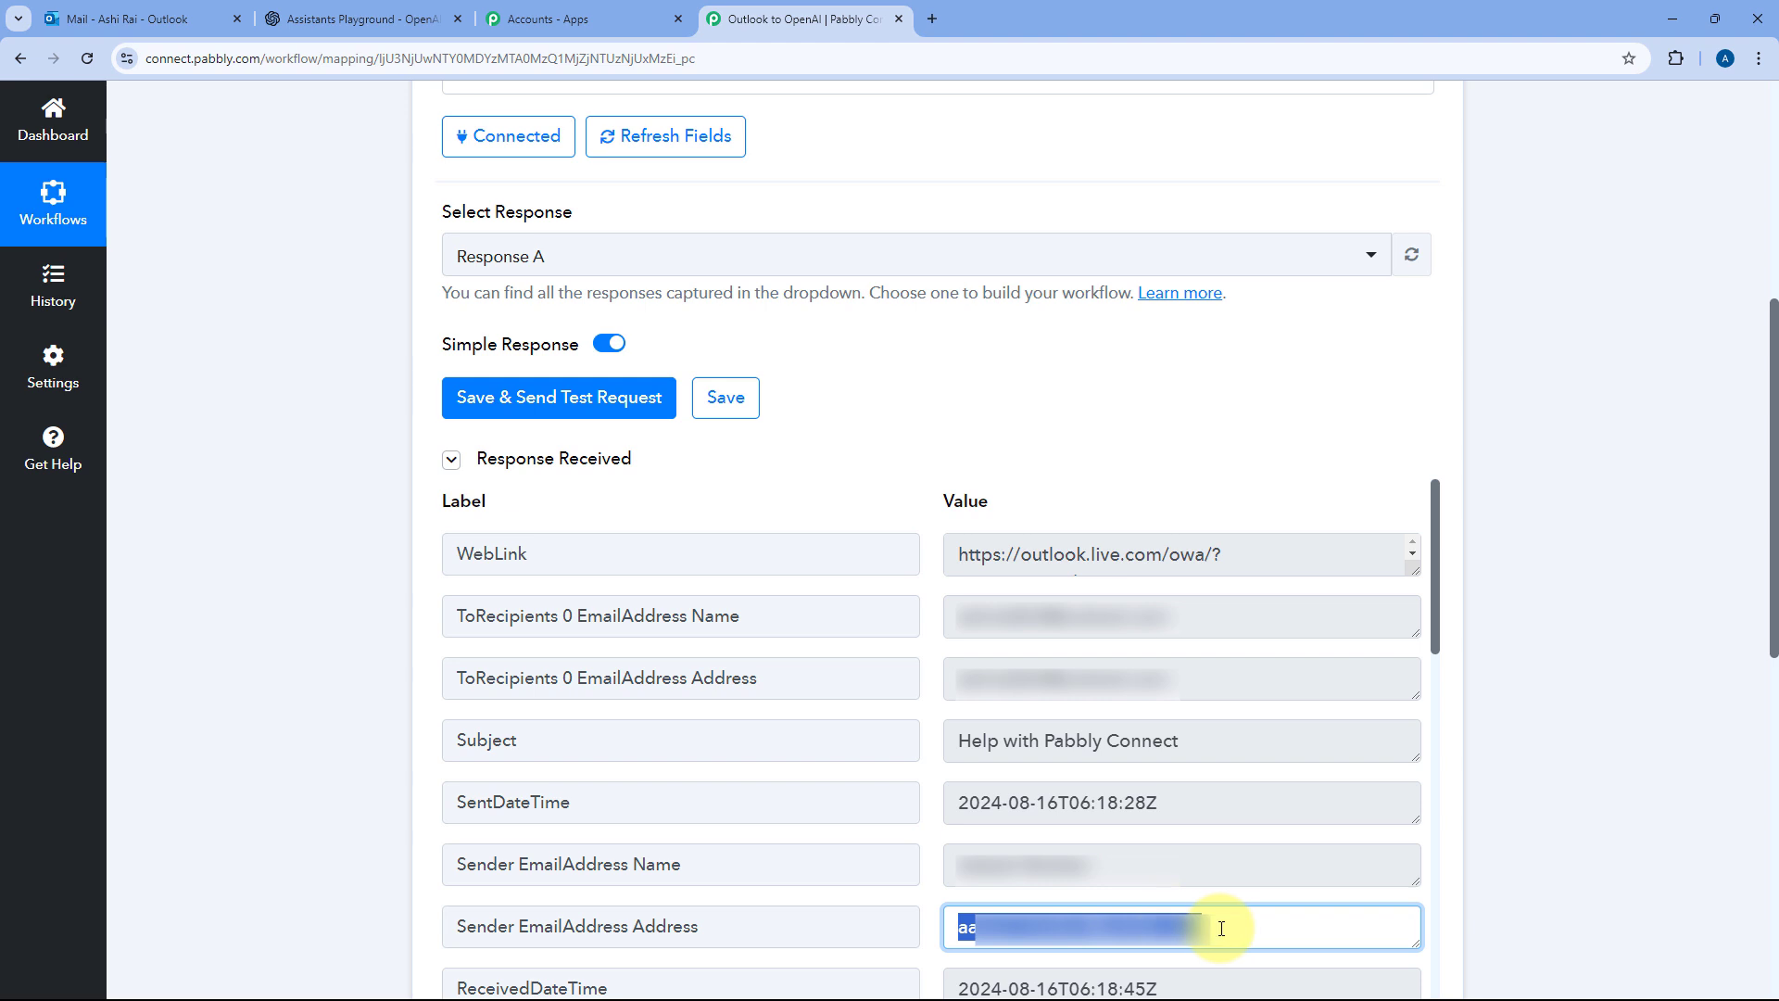
{"action": "left_click", "coordinate": [927, 873]}
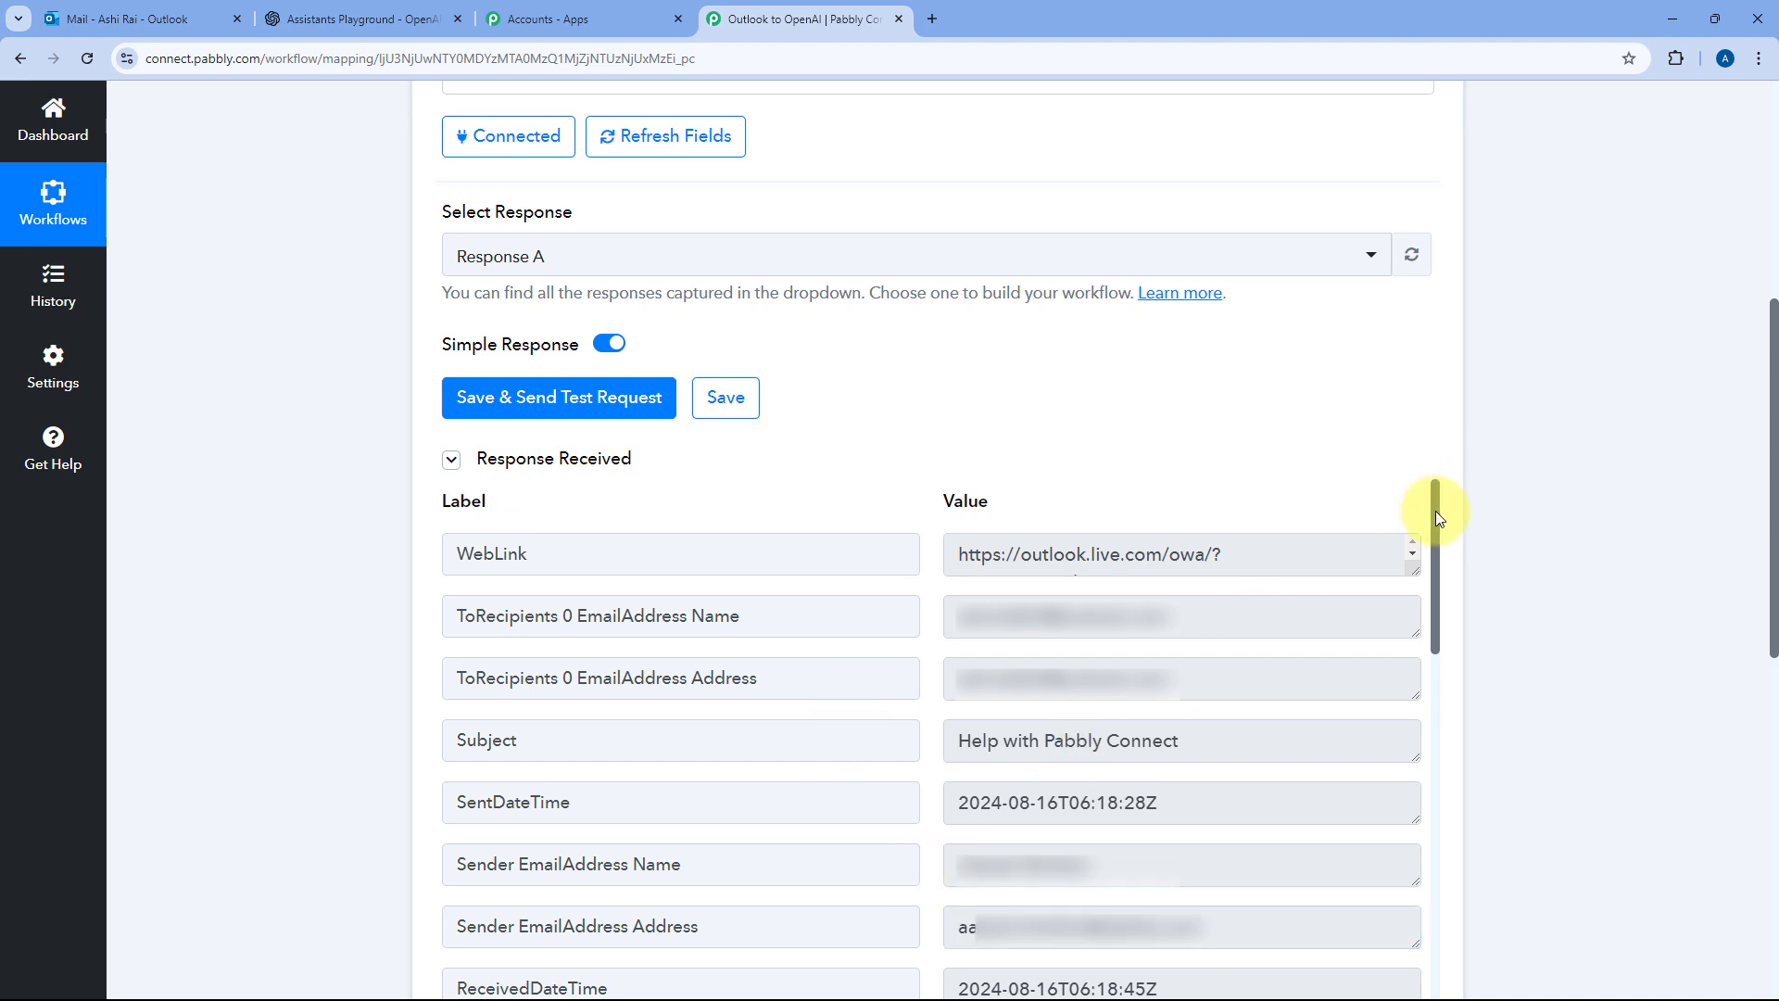
Find the BodyPreview field in the trigger's response and enlarge its value to read the mail text
{"action": "left_click_drag", "start_coordinate": [1436, 515], "coordinate": [1445, 703]}
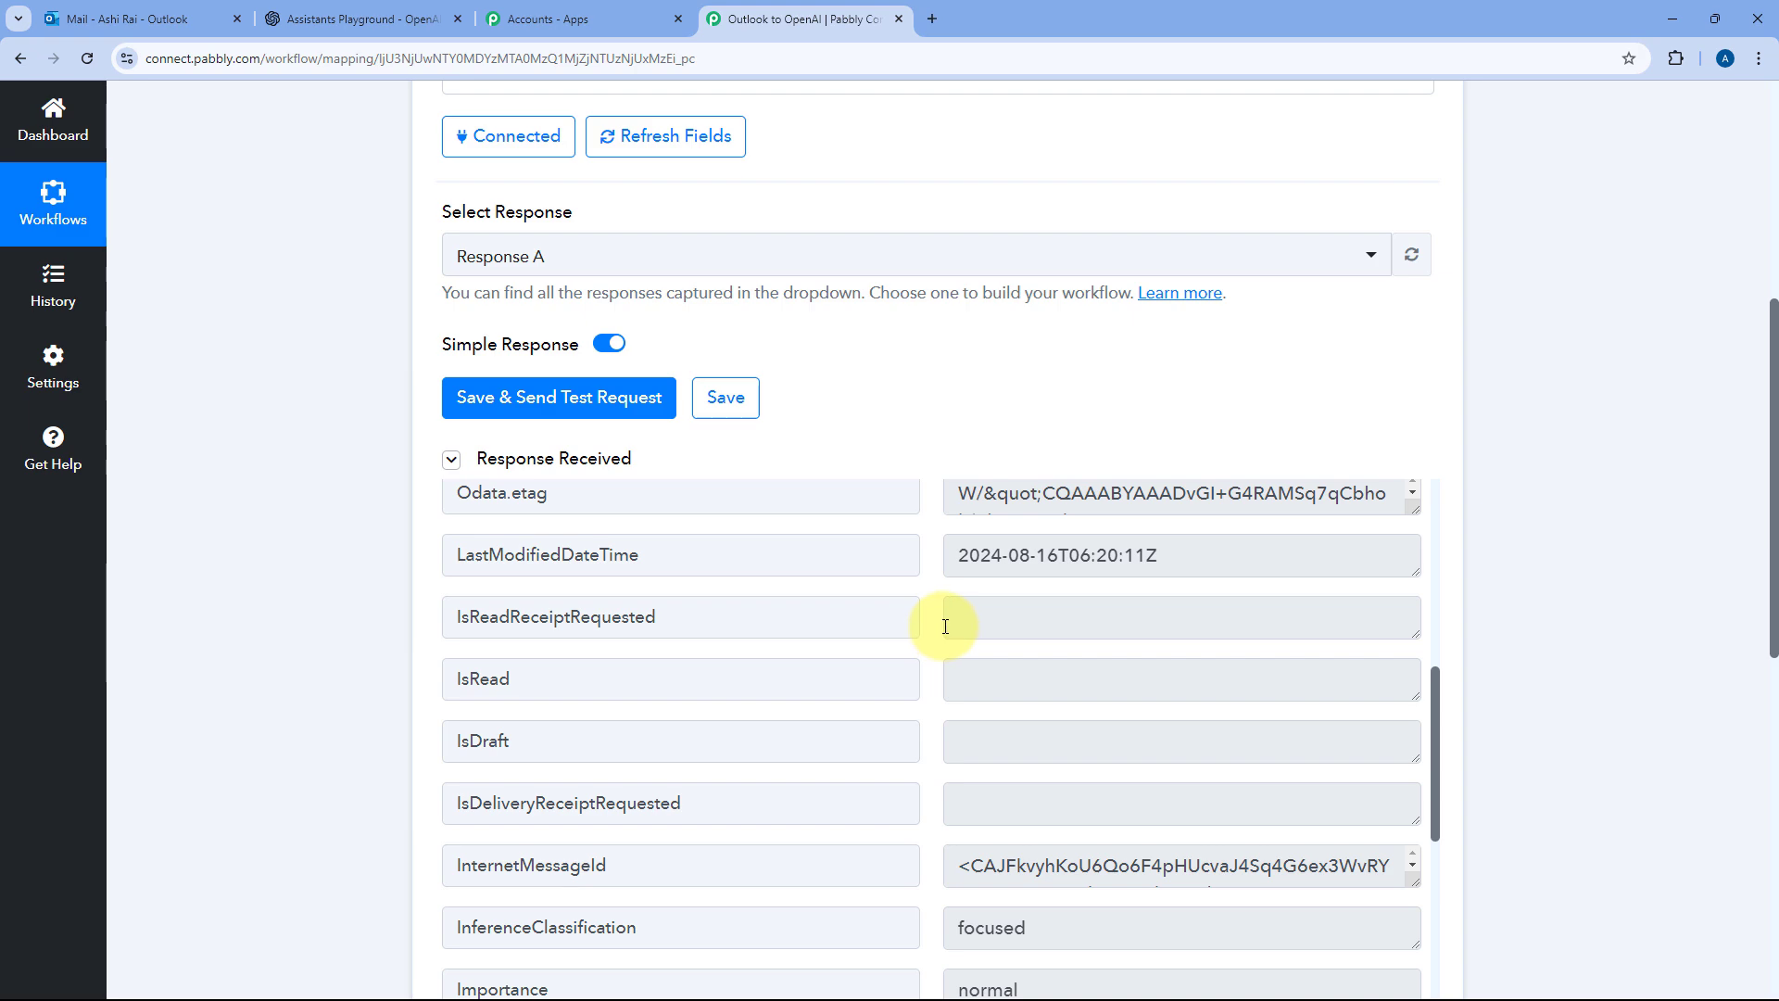
{"action": "scroll", "coordinate": [945, 627], "scroll_direction": "down", "scroll_amount": 10}
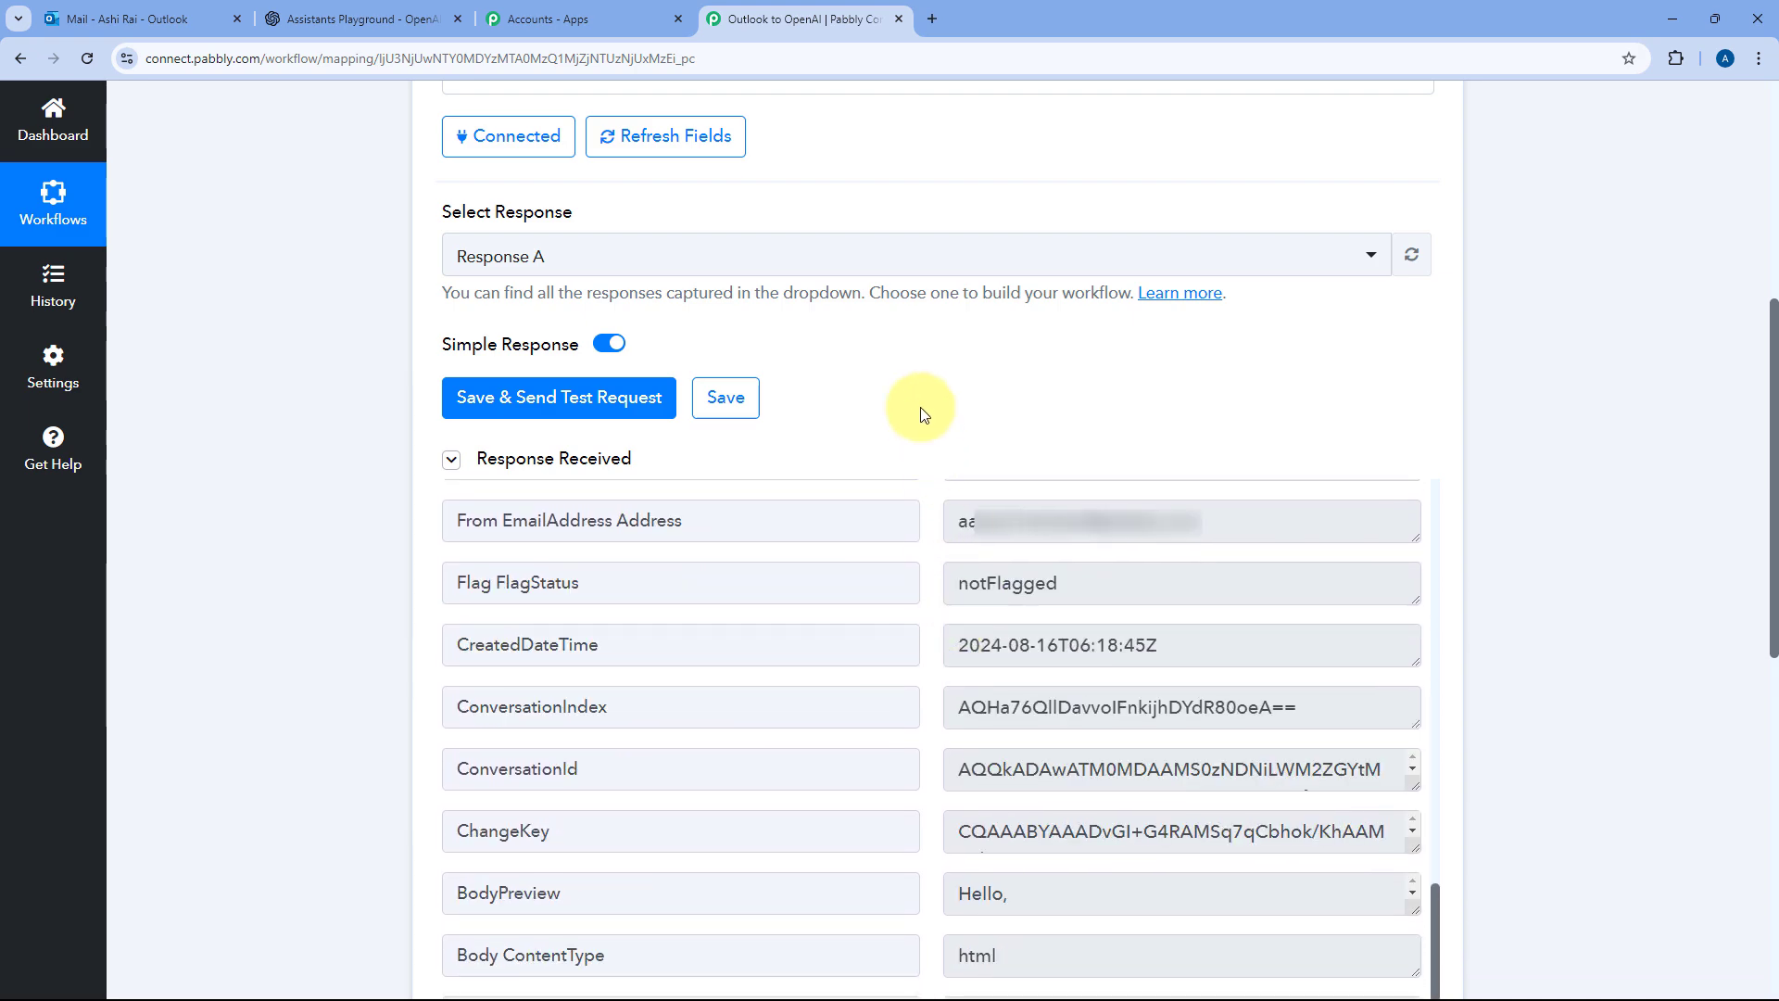
{"action": "scroll", "coordinate": [910, 380], "scroll_direction": "down", "scroll_amount": 4}
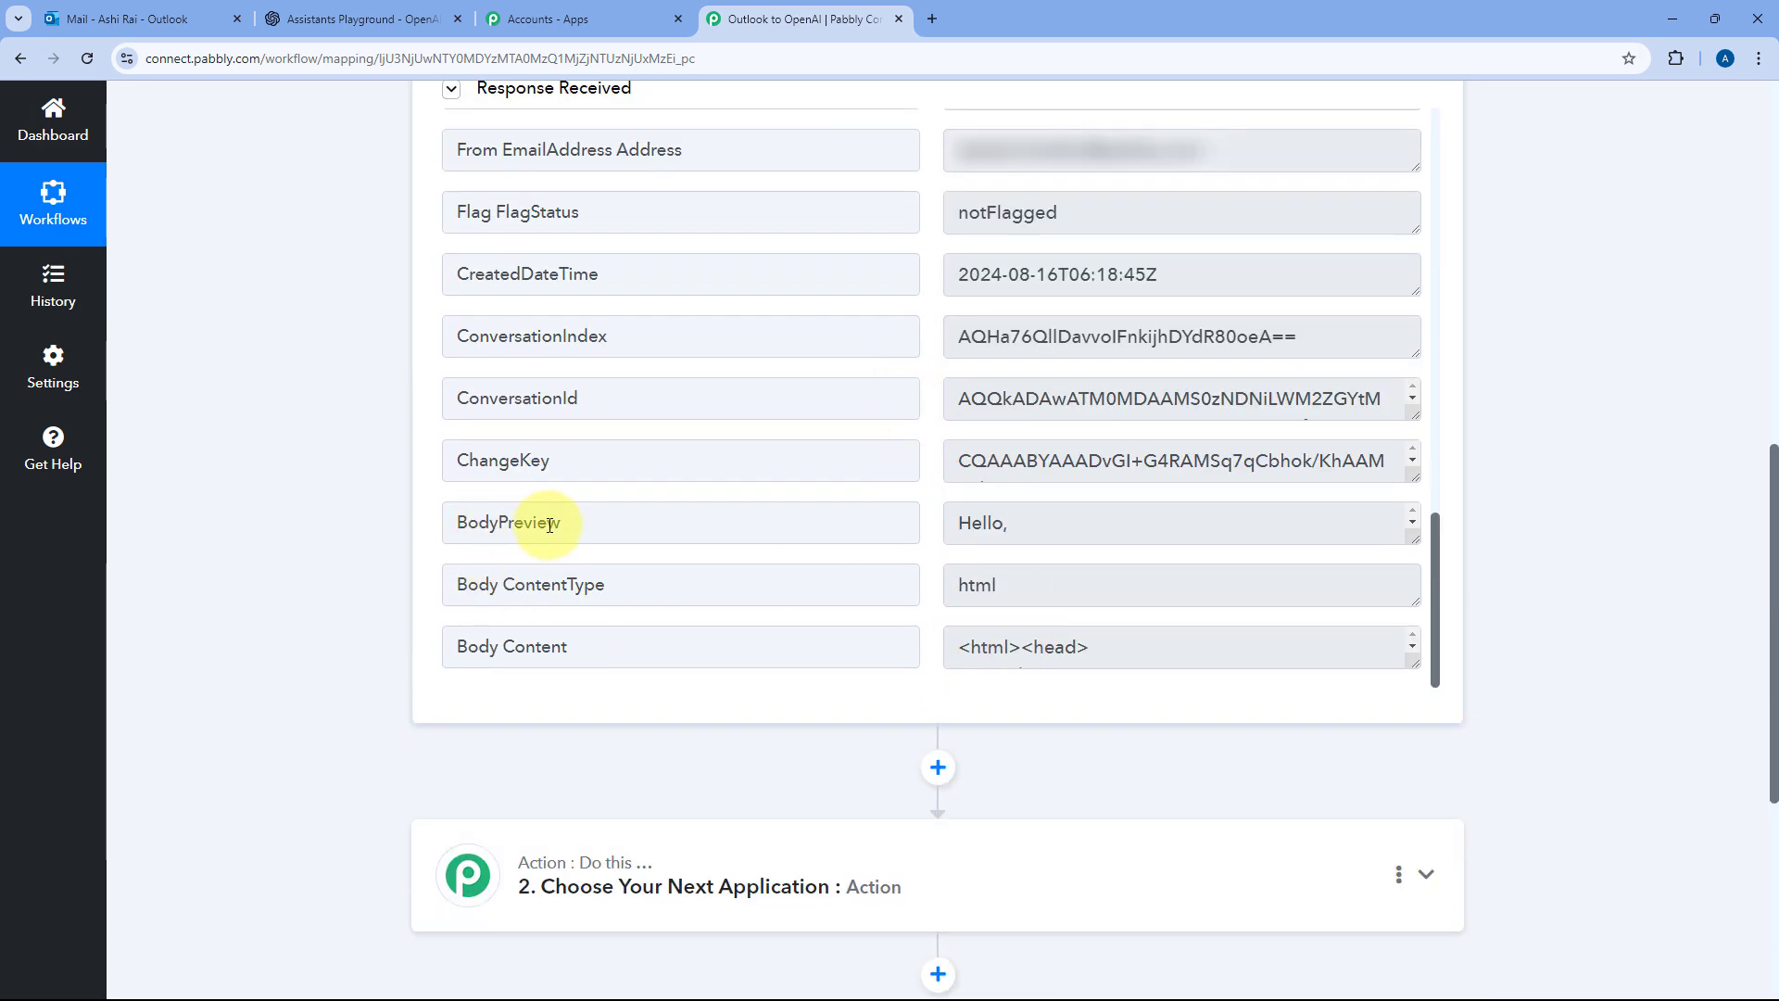
{"action": "left_click_drag", "start_coordinate": [583, 520], "coordinate": [417, 512]}
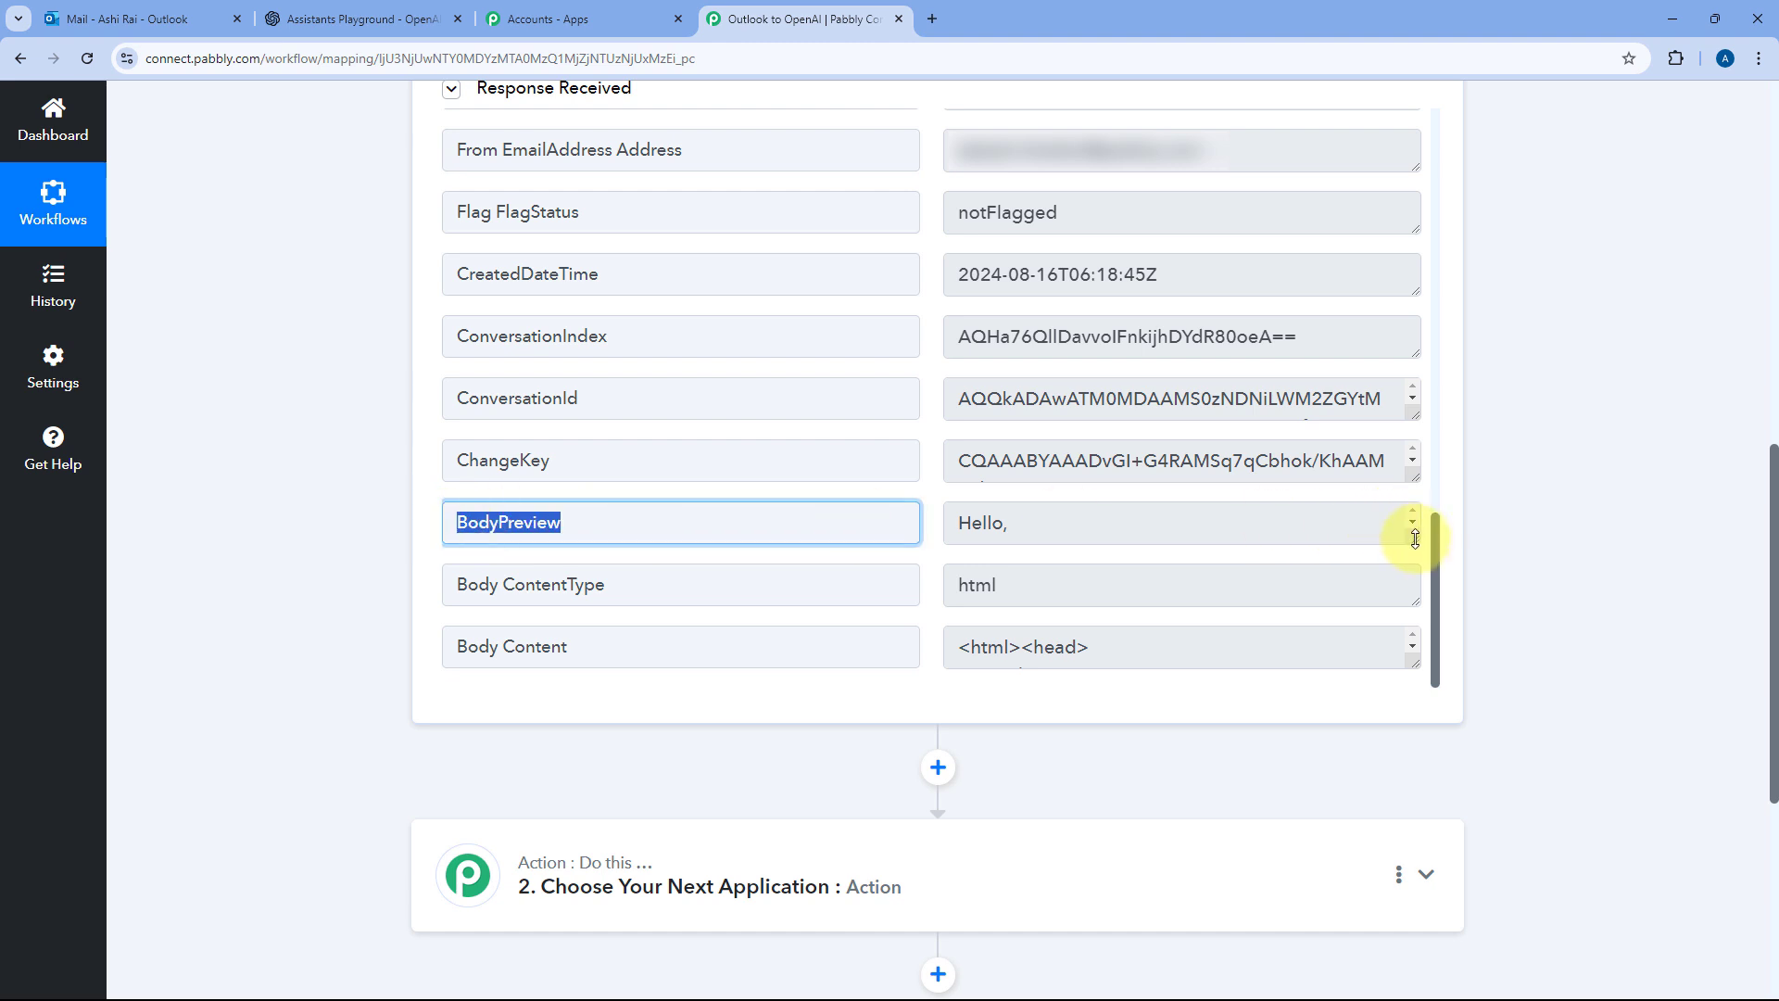
{"action": "left_click_drag", "start_coordinate": [1414, 538], "coordinate": [1421, 722]}
{"action": "scroll", "coordinate": [1172, 603], "scroll_direction": "down", "scroll_amount": 1}
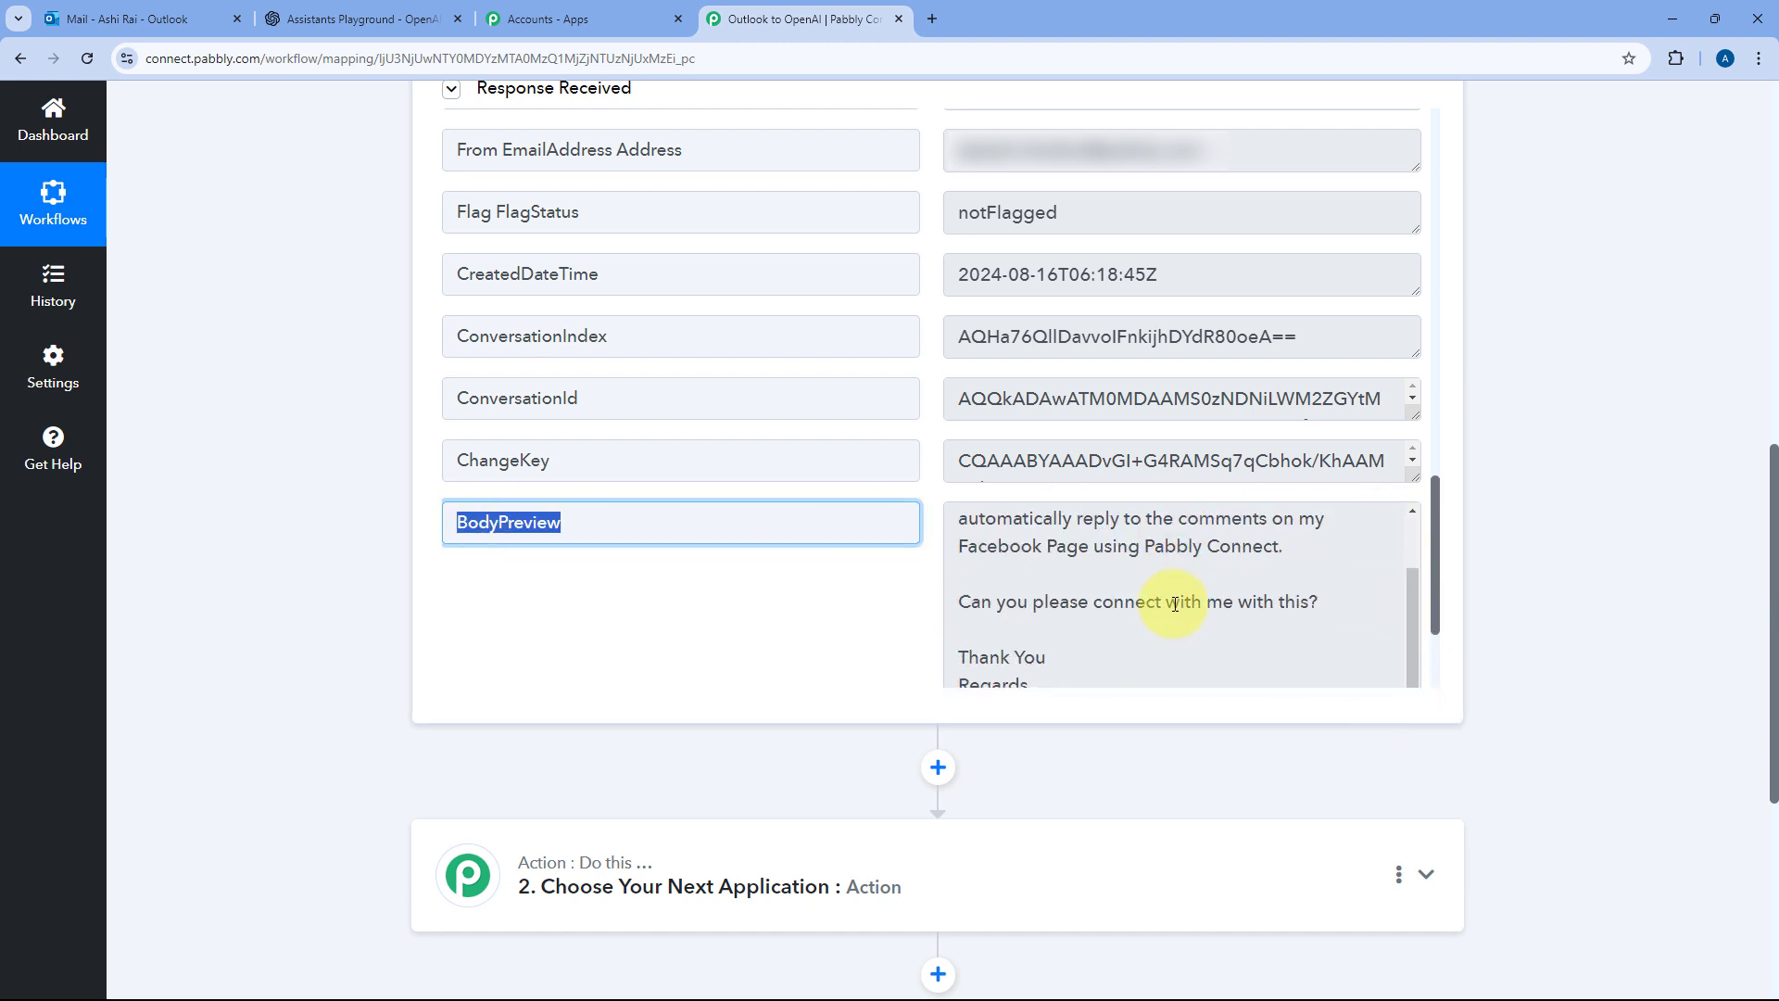
Compare the captured BodyPreview text and sender details with the "Help with Pabbly Connect" mail in Outlook
{"action": "left_click", "coordinate": [167, 29]}
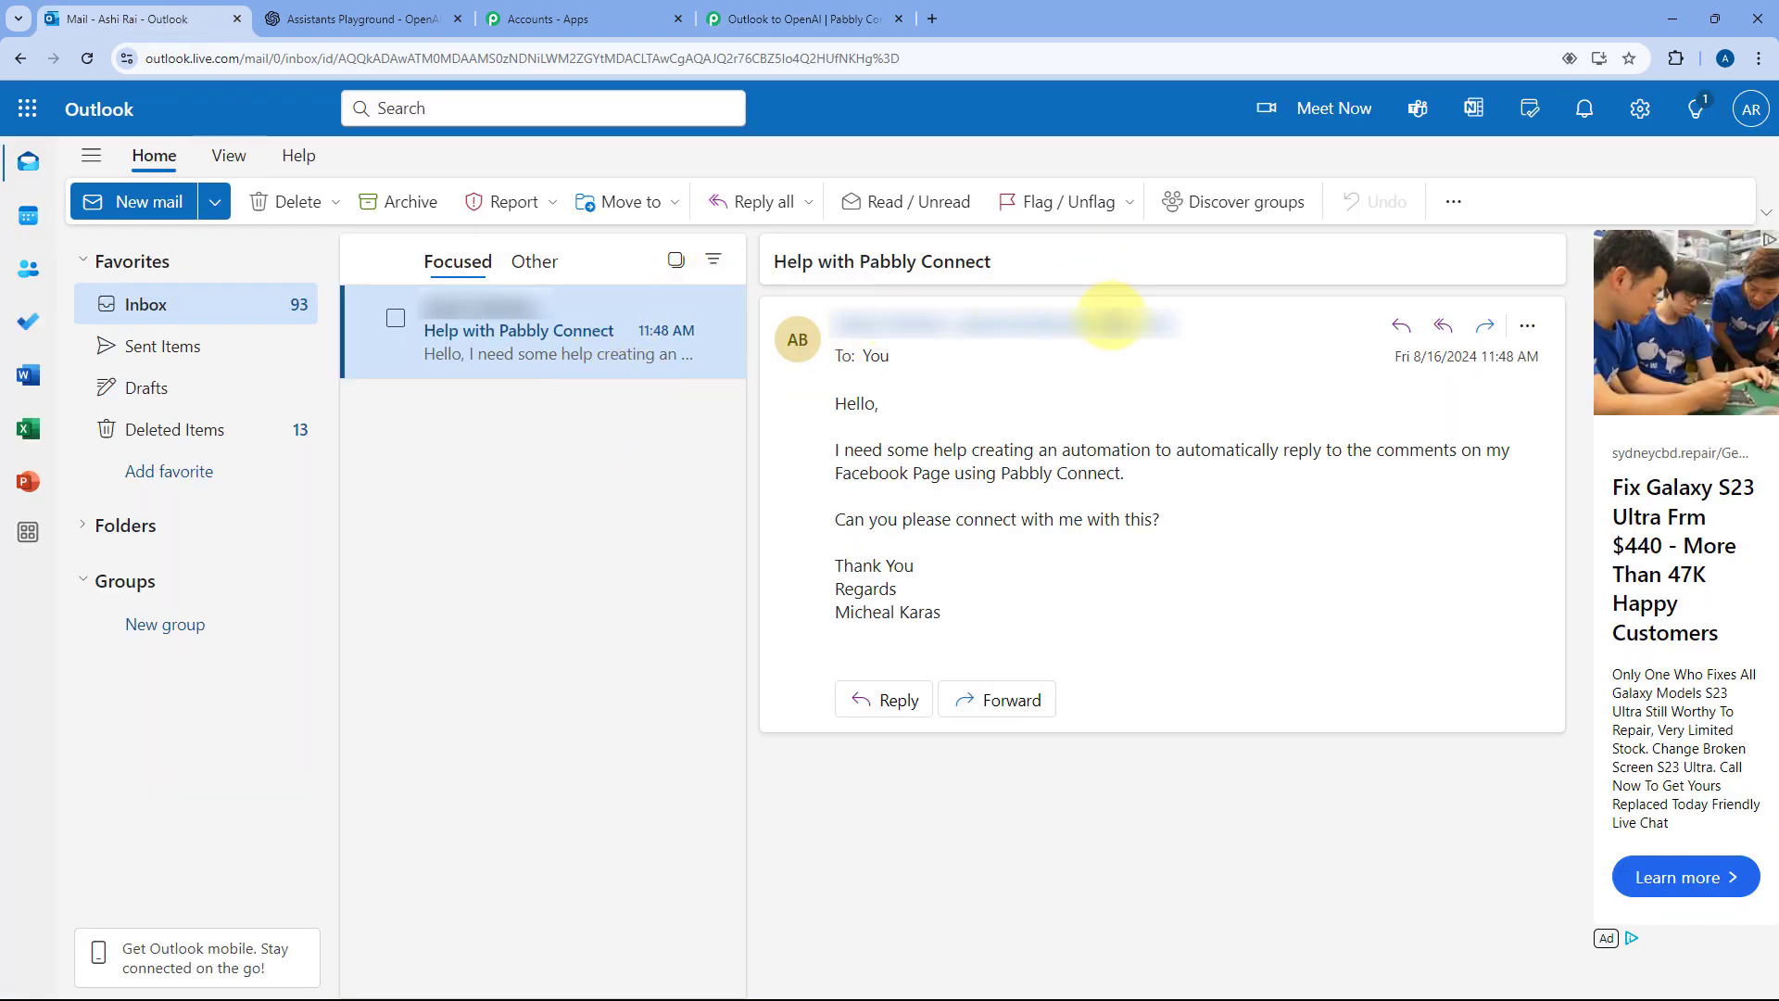
{"action": "left_click", "coordinate": [799, 343]}
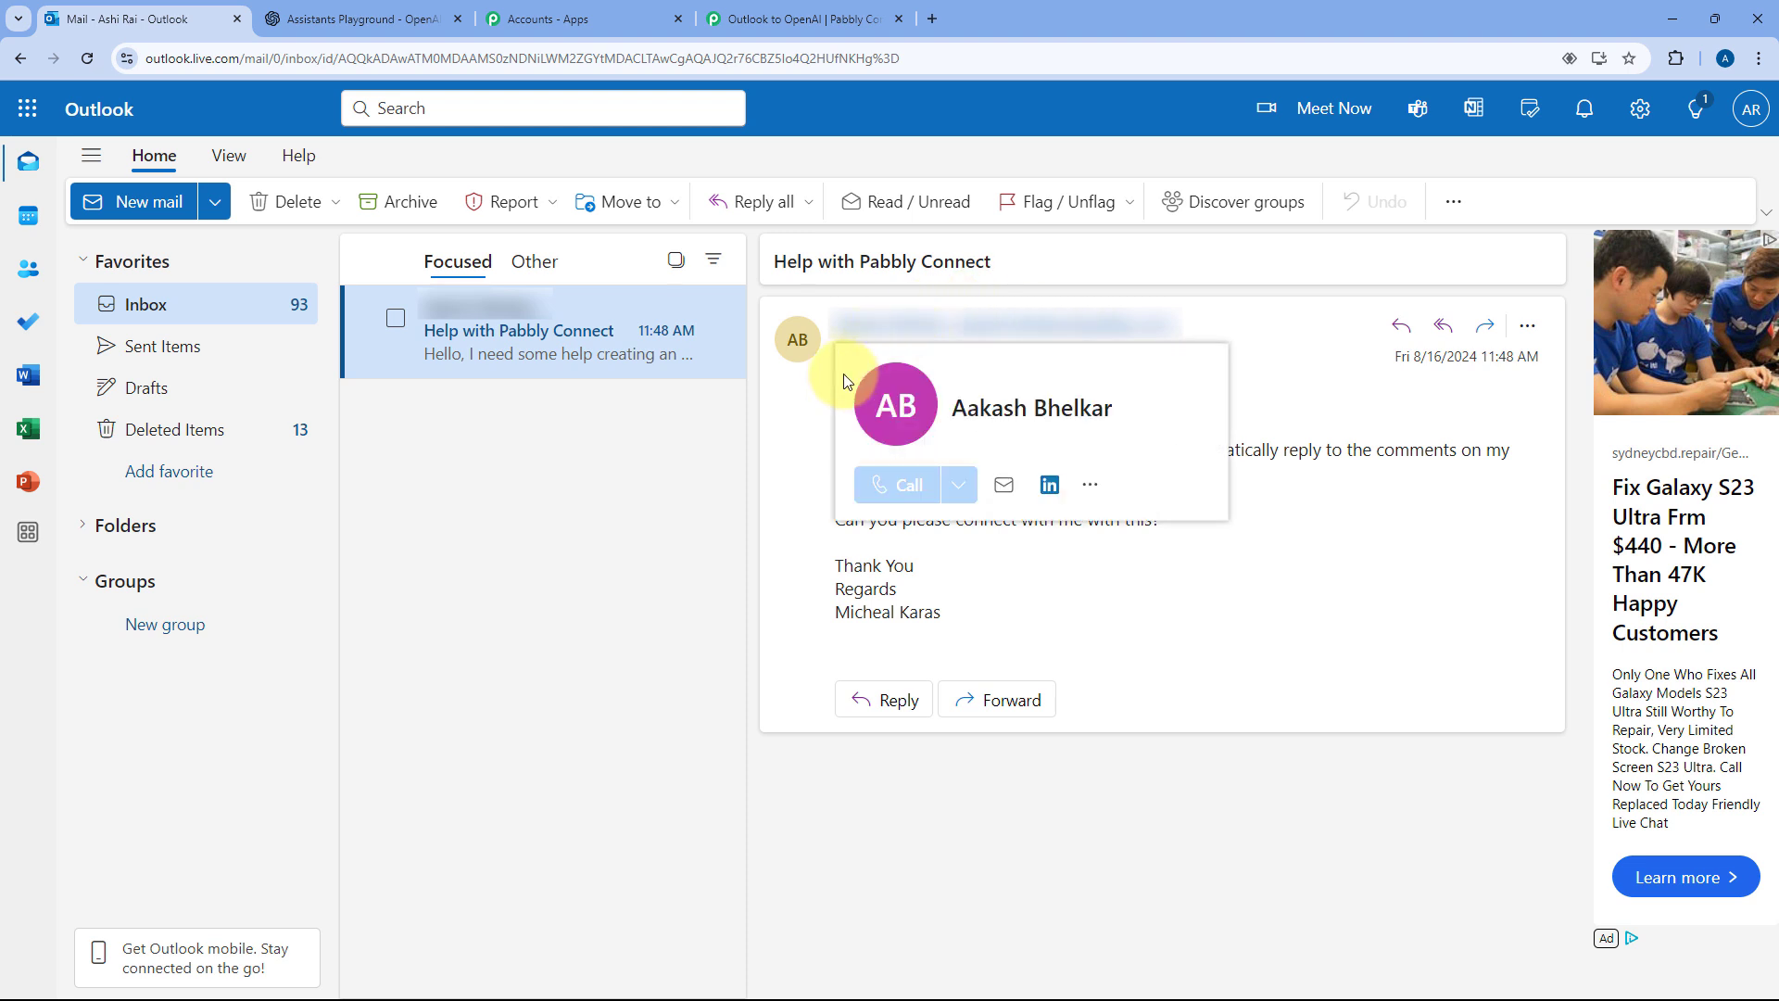
{"action": "left_click", "coordinate": [809, 410]}
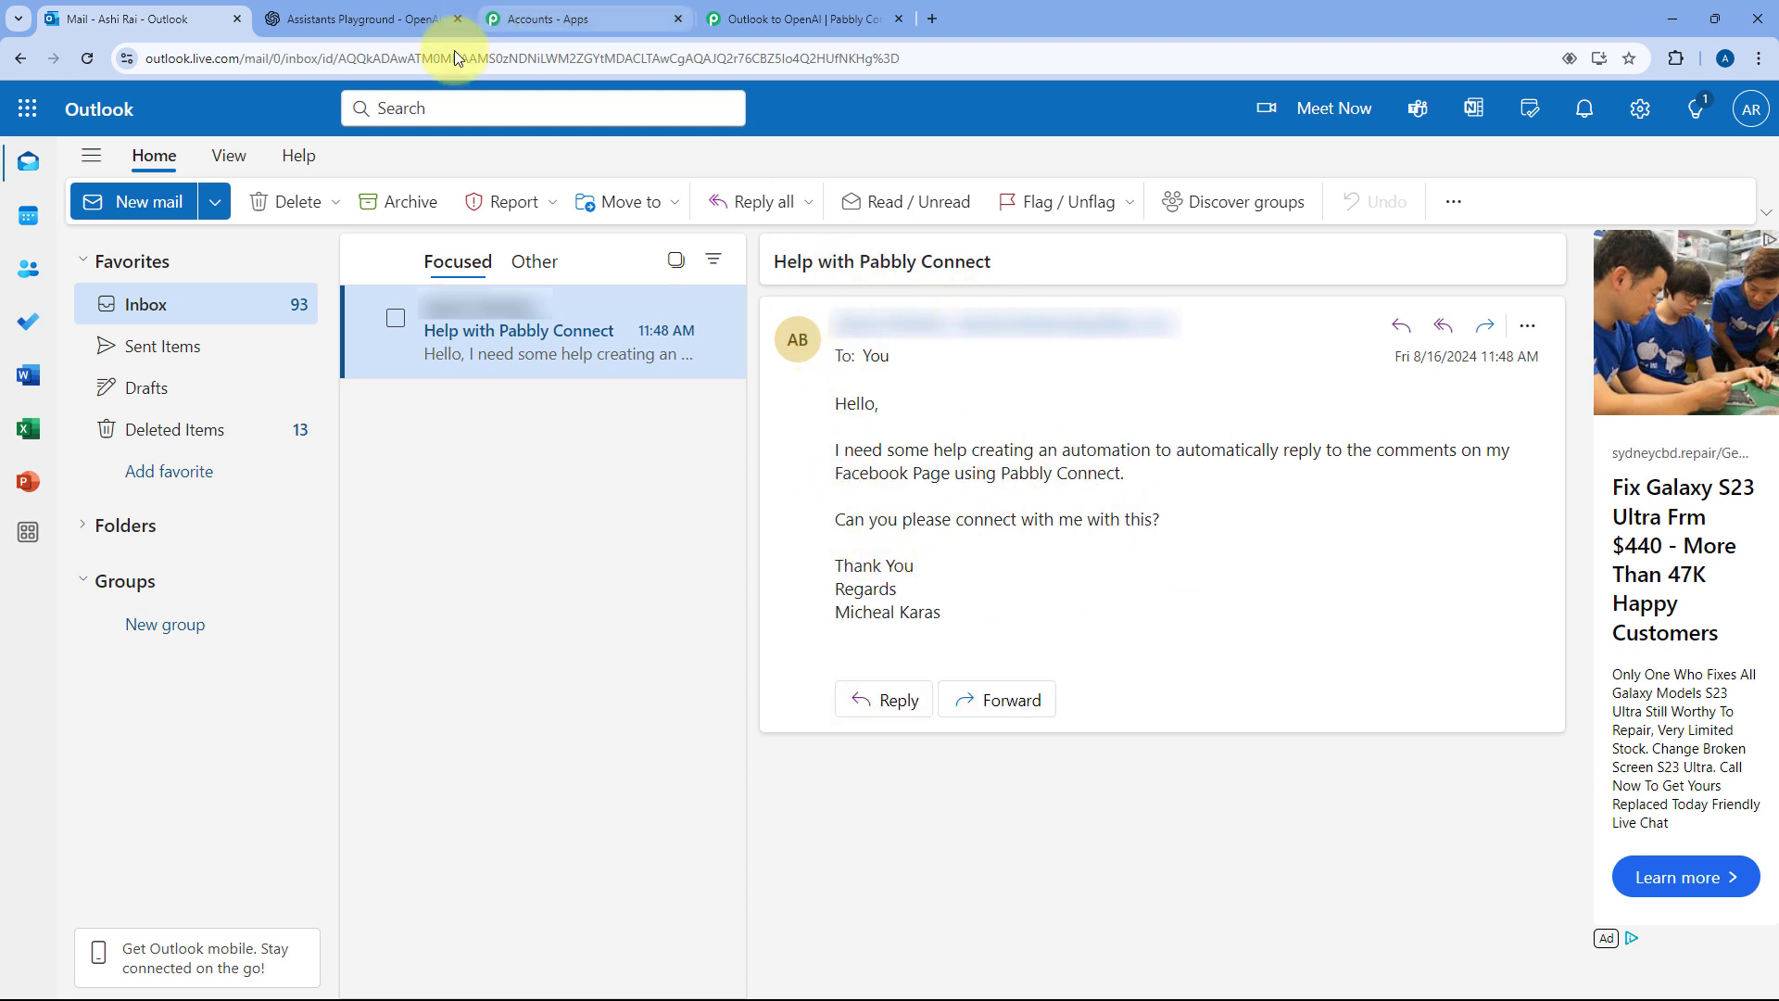
{"action": "left_click", "coordinate": [796, 18]}
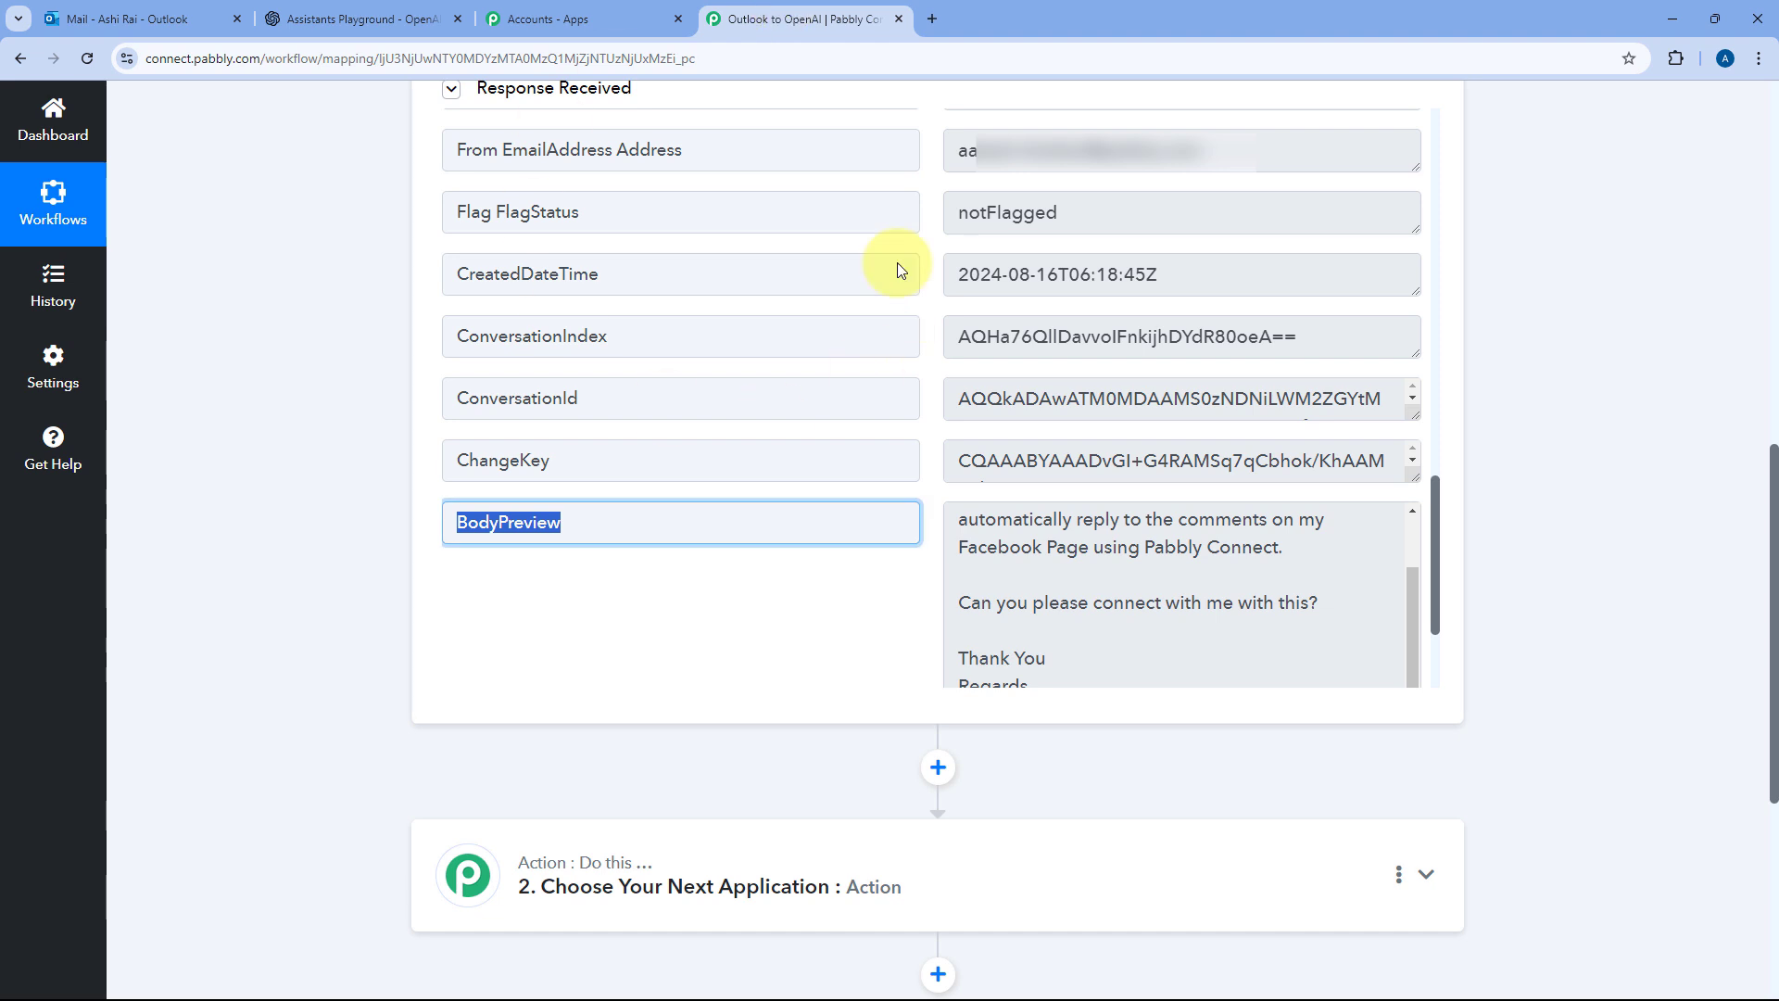
{"action": "left_click", "coordinate": [300, 320]}
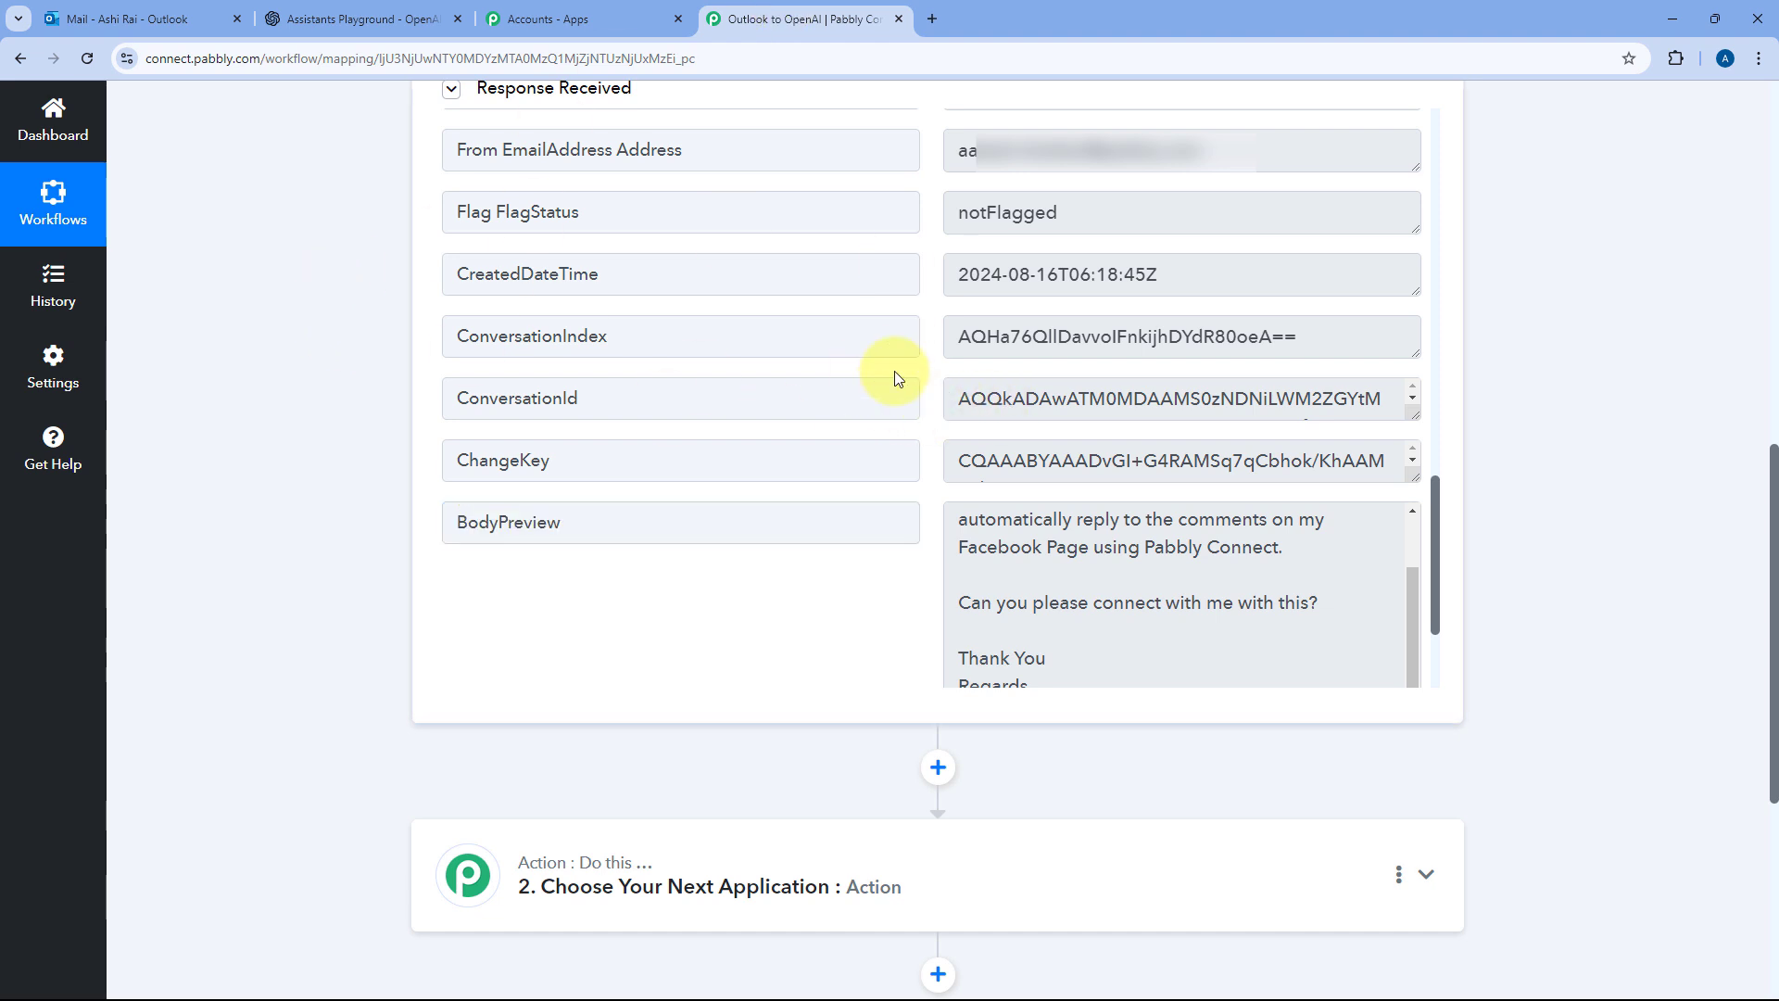
{"action": "scroll", "coordinate": [893, 375], "scroll_direction": "down", "scroll_amount": 2}
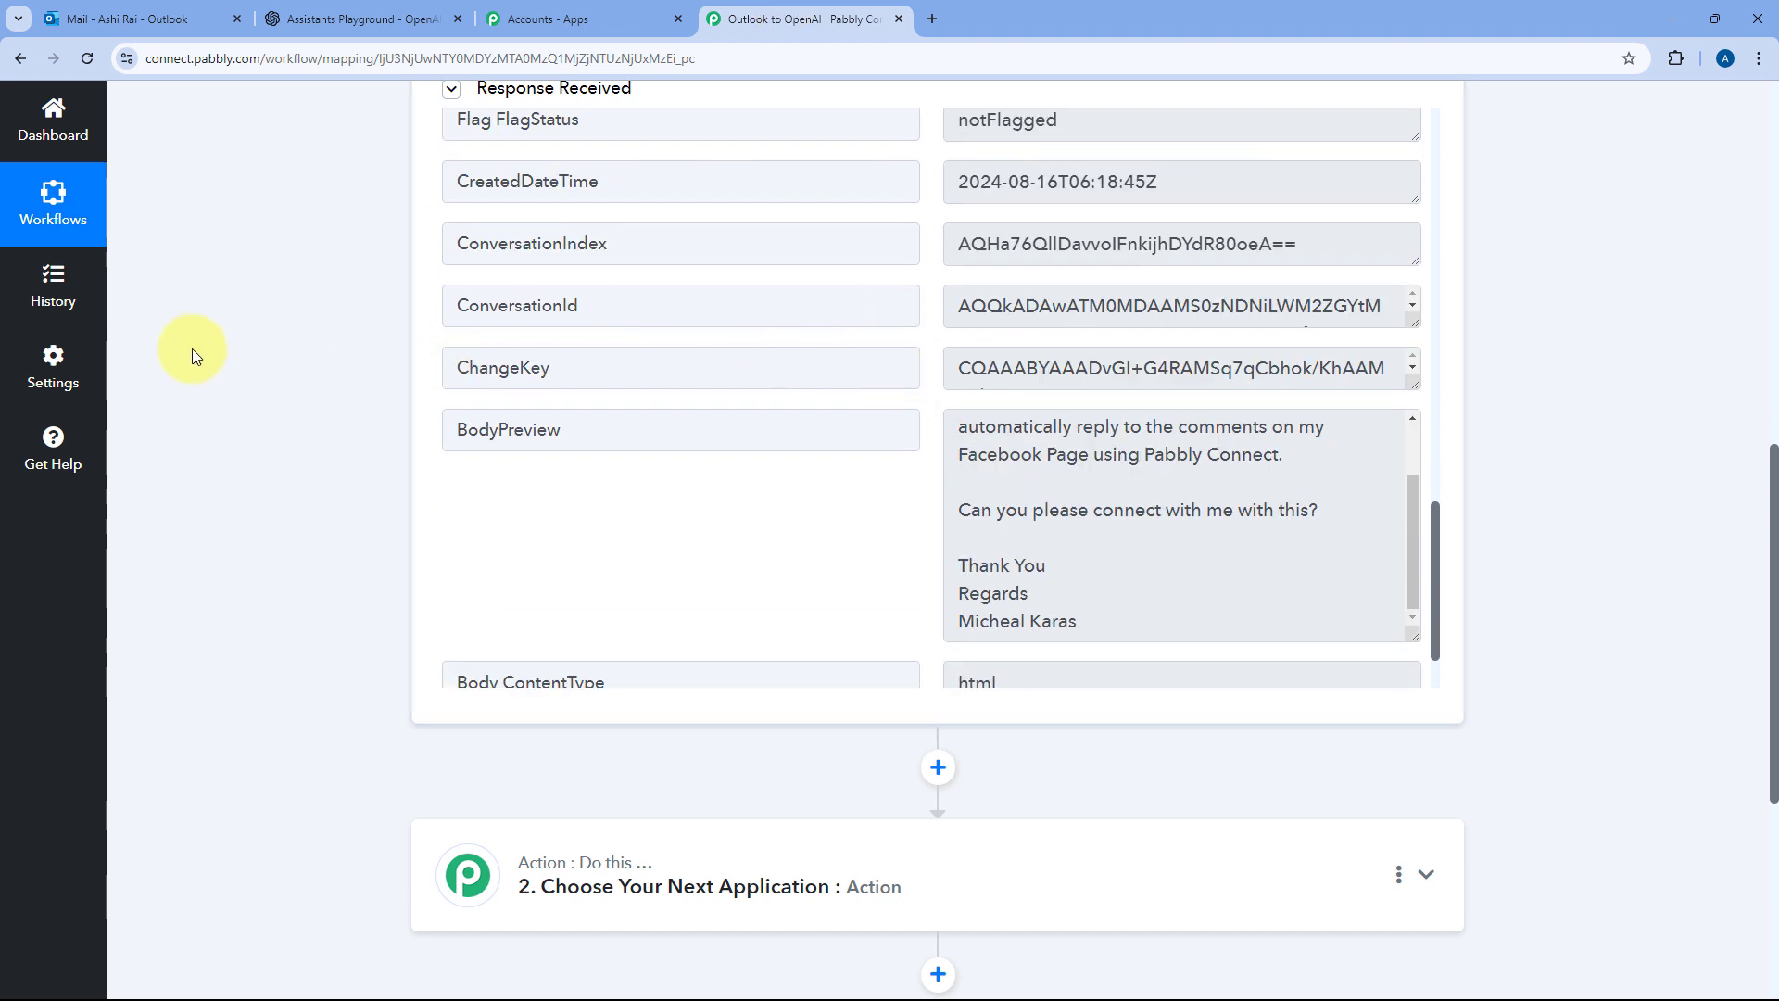
{"action": "scroll", "coordinate": [1052, 519], "scroll_direction": "up", "scroll_amount": 2}
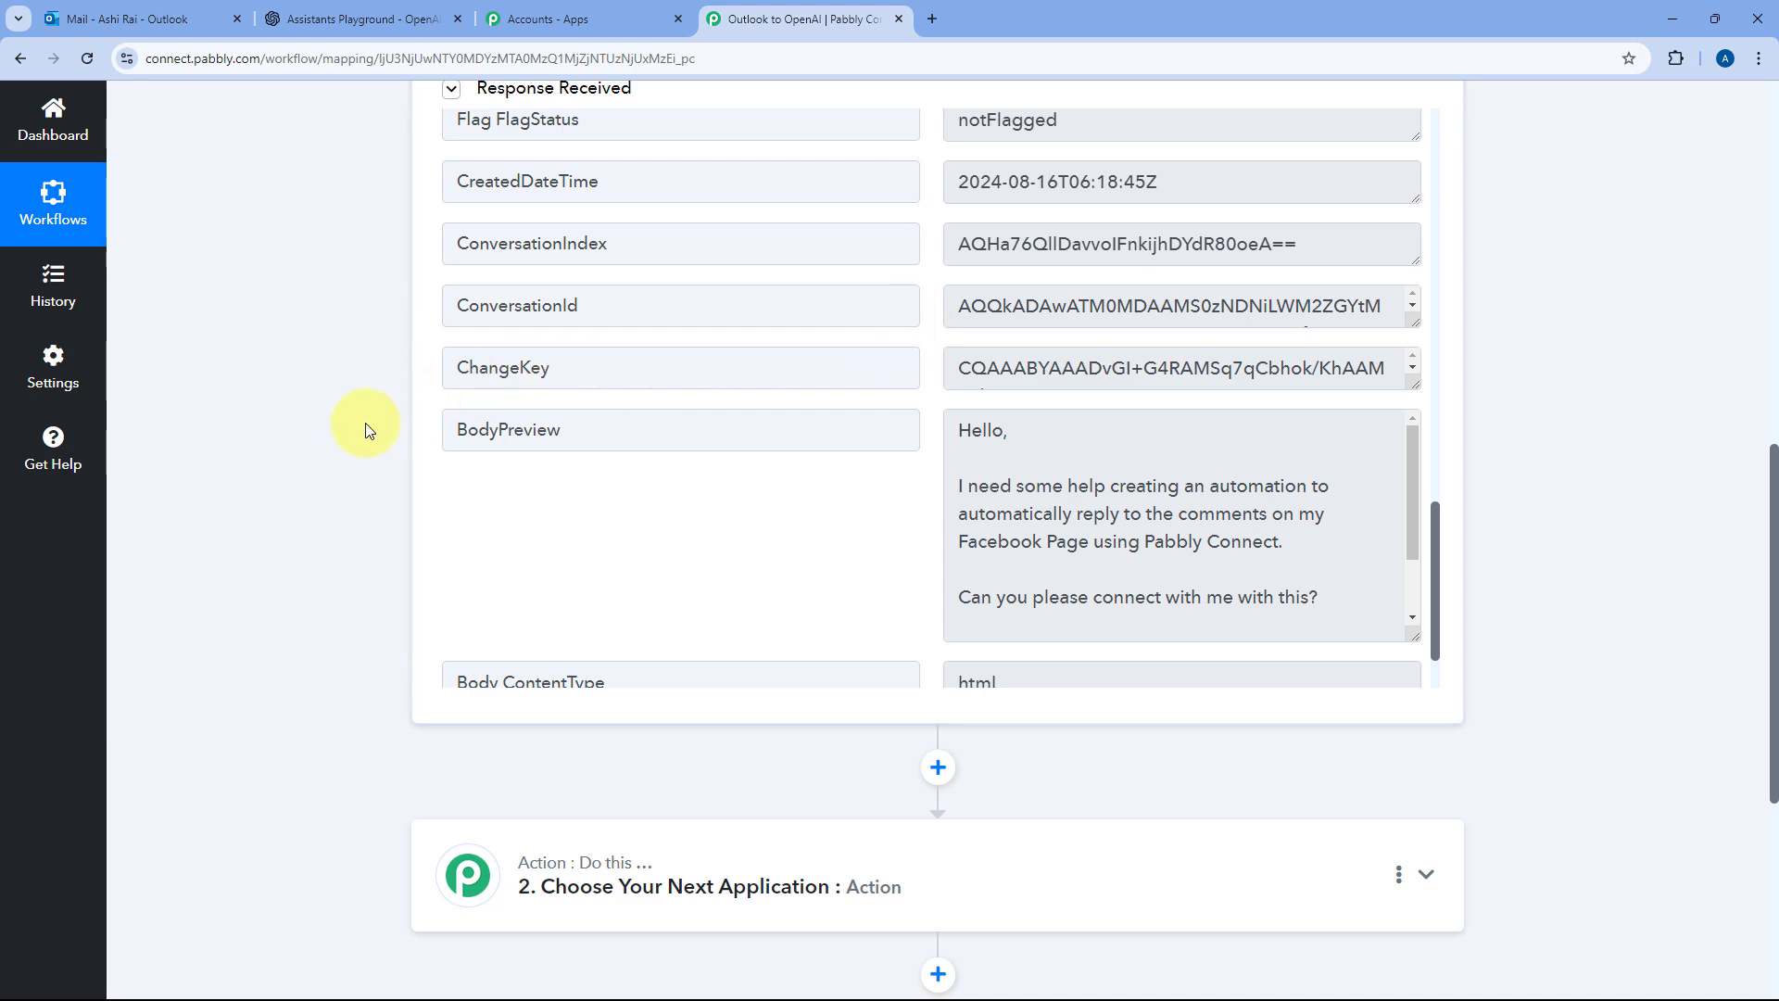
Set the workflow's action application to OpenAI (ChatGPT, DALL-E, Whisper) with ChatGPT as the action event
{"action": "scroll", "coordinate": [364, 427], "scroll_direction": "down", "scroll_amount": 5}
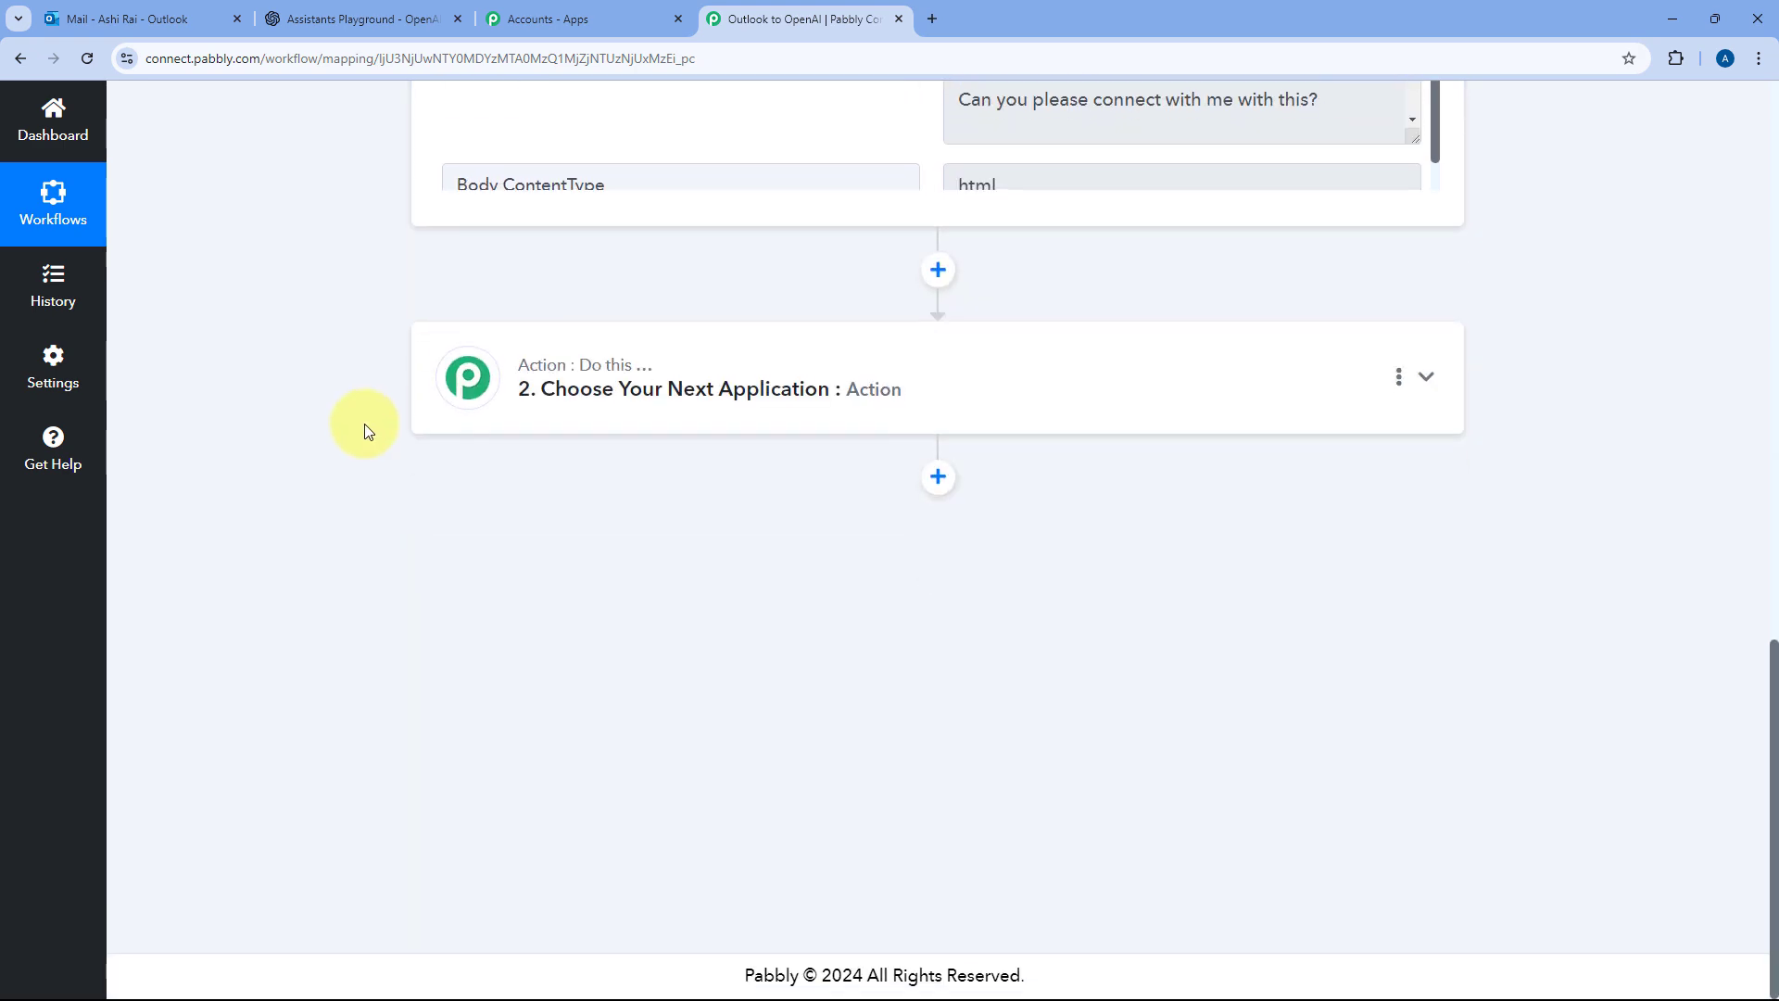
{"action": "left_click", "coordinate": [837, 370]}
{"action": "scroll", "coordinate": [269, 497], "scroll_direction": "up", "scroll_amount": 4}
{"action": "left_click", "coordinate": [523, 479]}
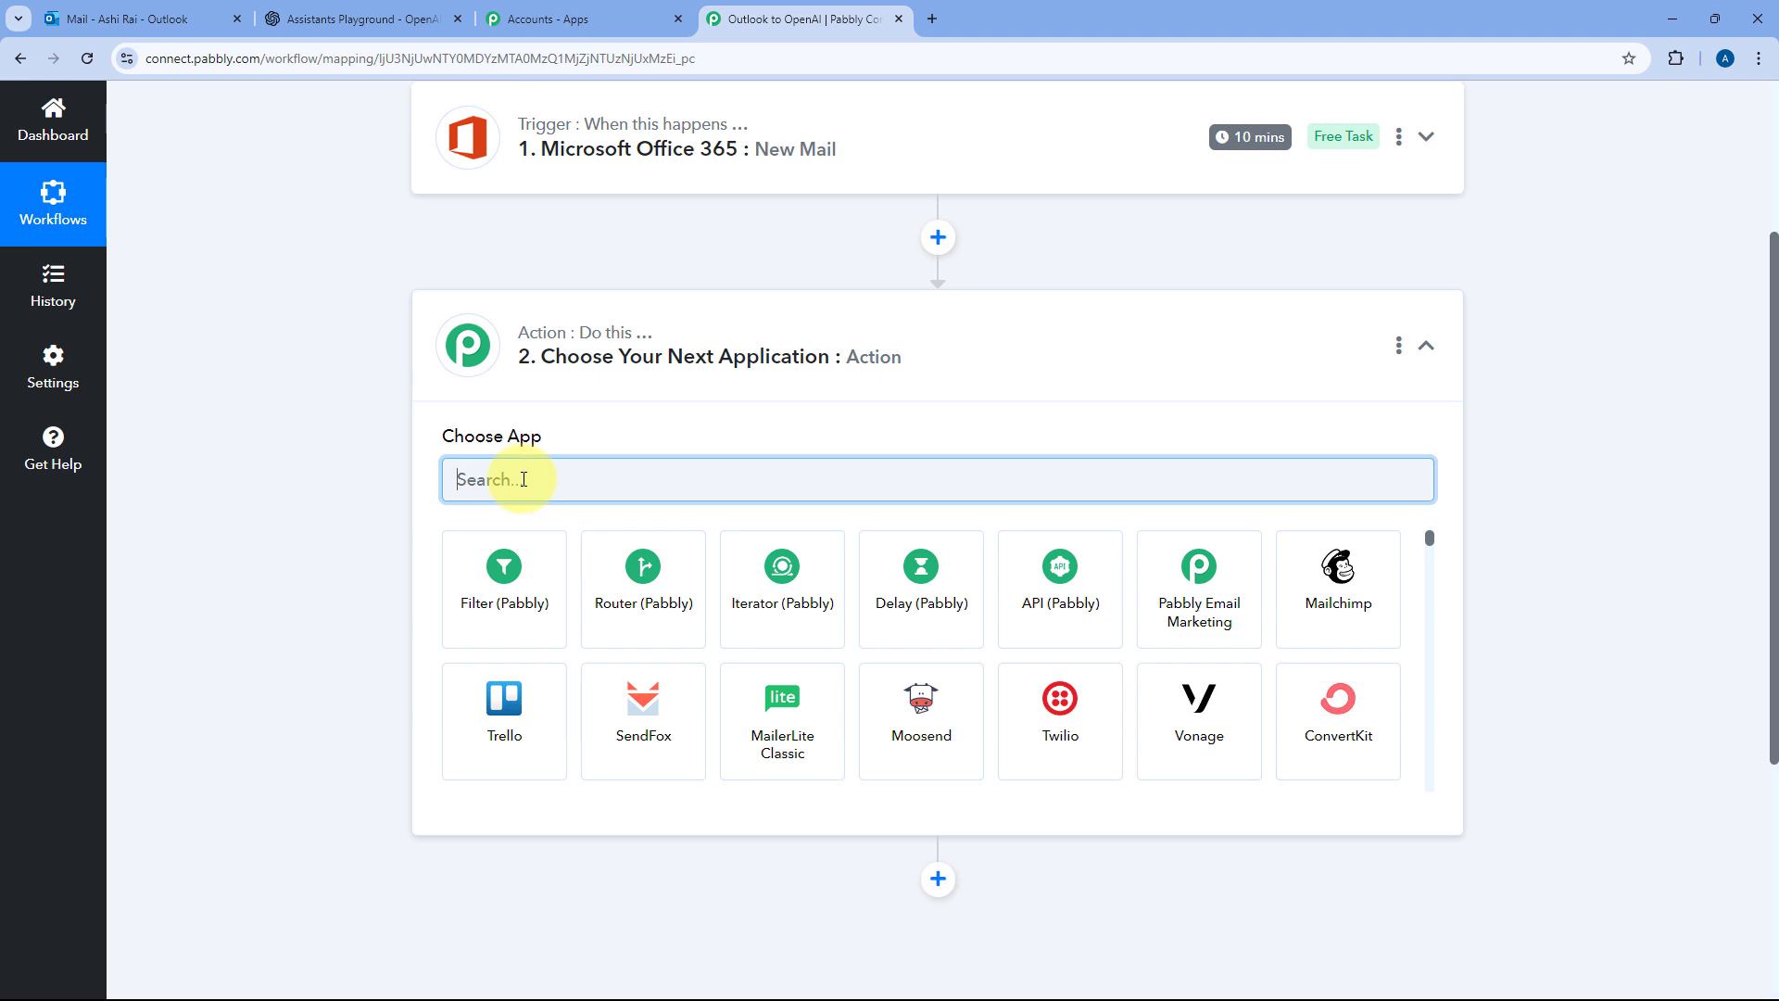
{"action": "type", "text": "OpenA"}
{"action": "key", "text": "BackSpace"}
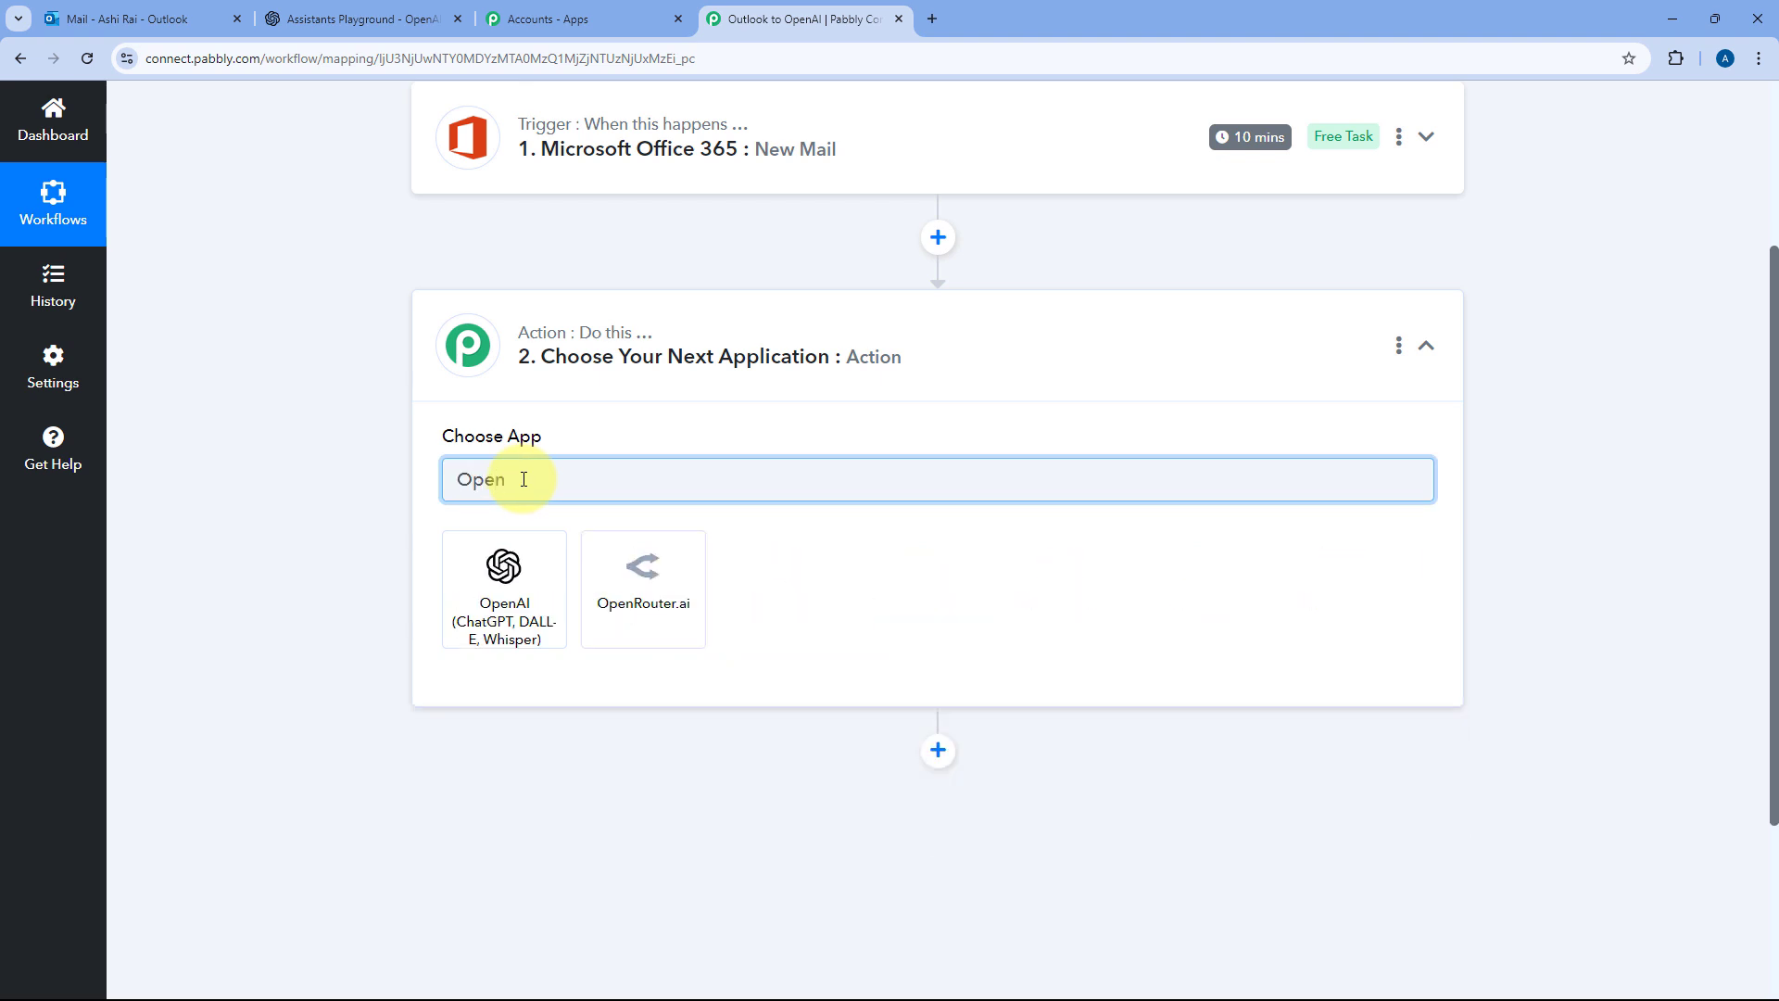
{"action": "type", "text": "AI"}
{"action": "left_click", "coordinate": [502, 597]}
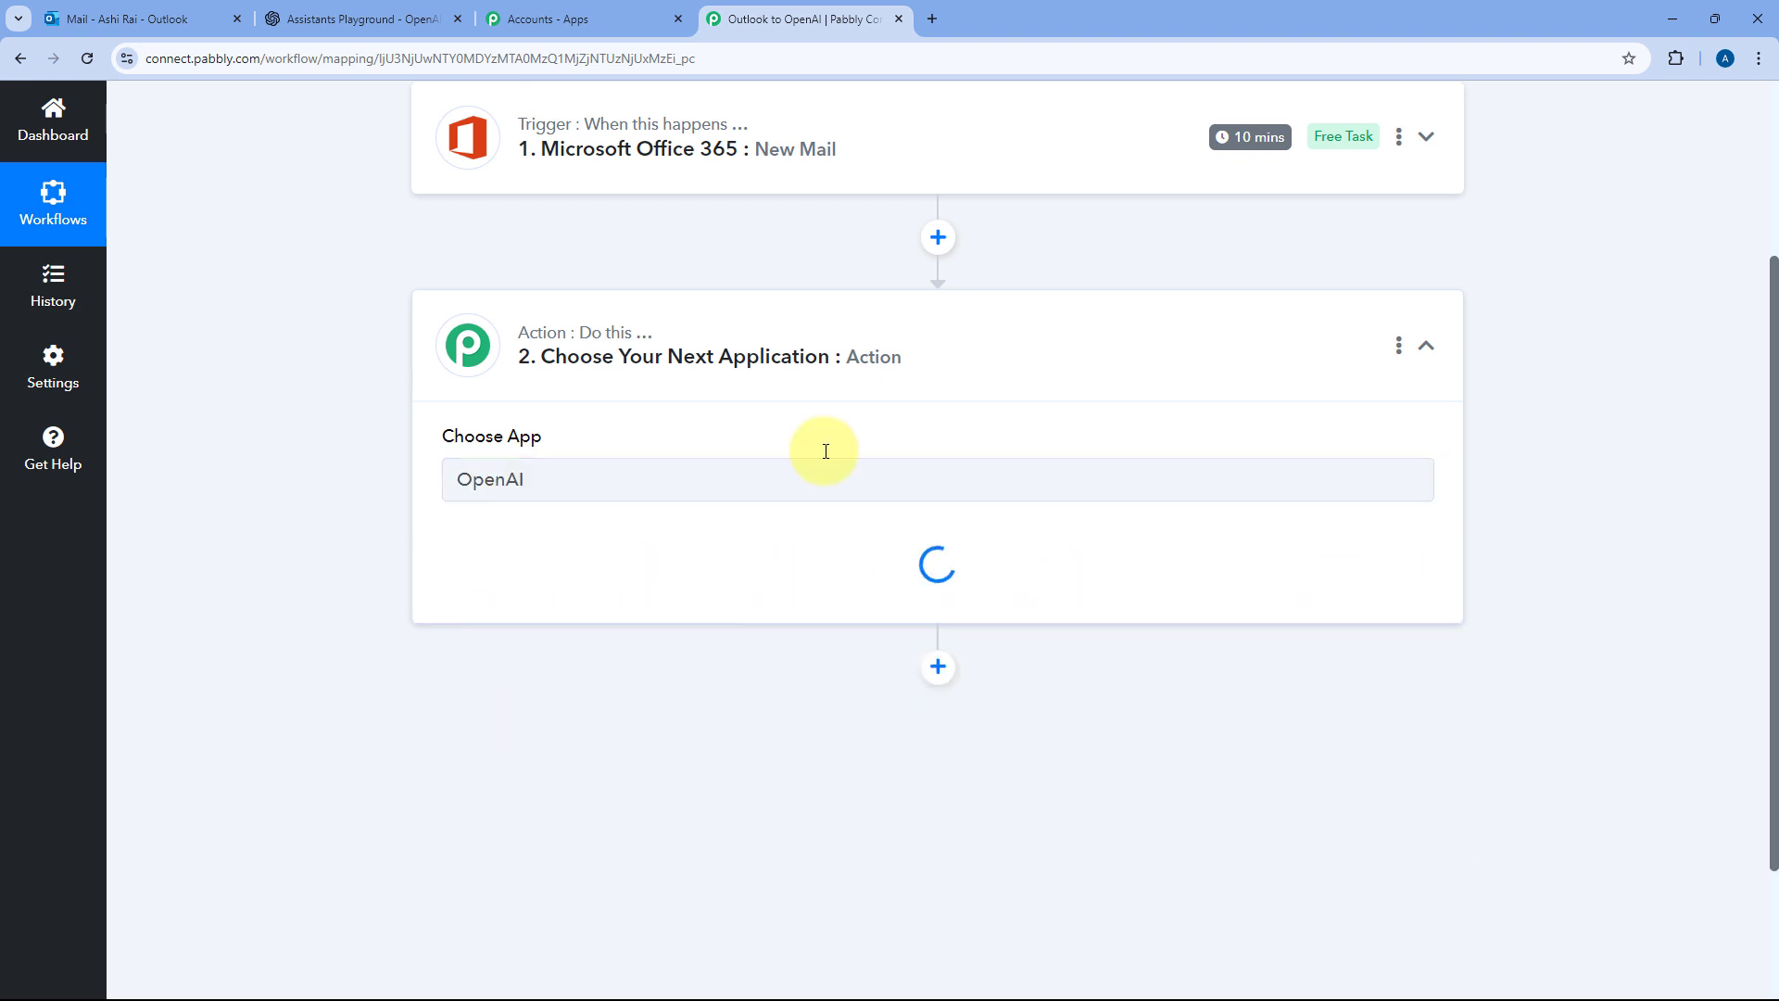
{"action": "scroll", "coordinate": [349, 437], "scroll_direction": "down", "scroll_amount": 3}
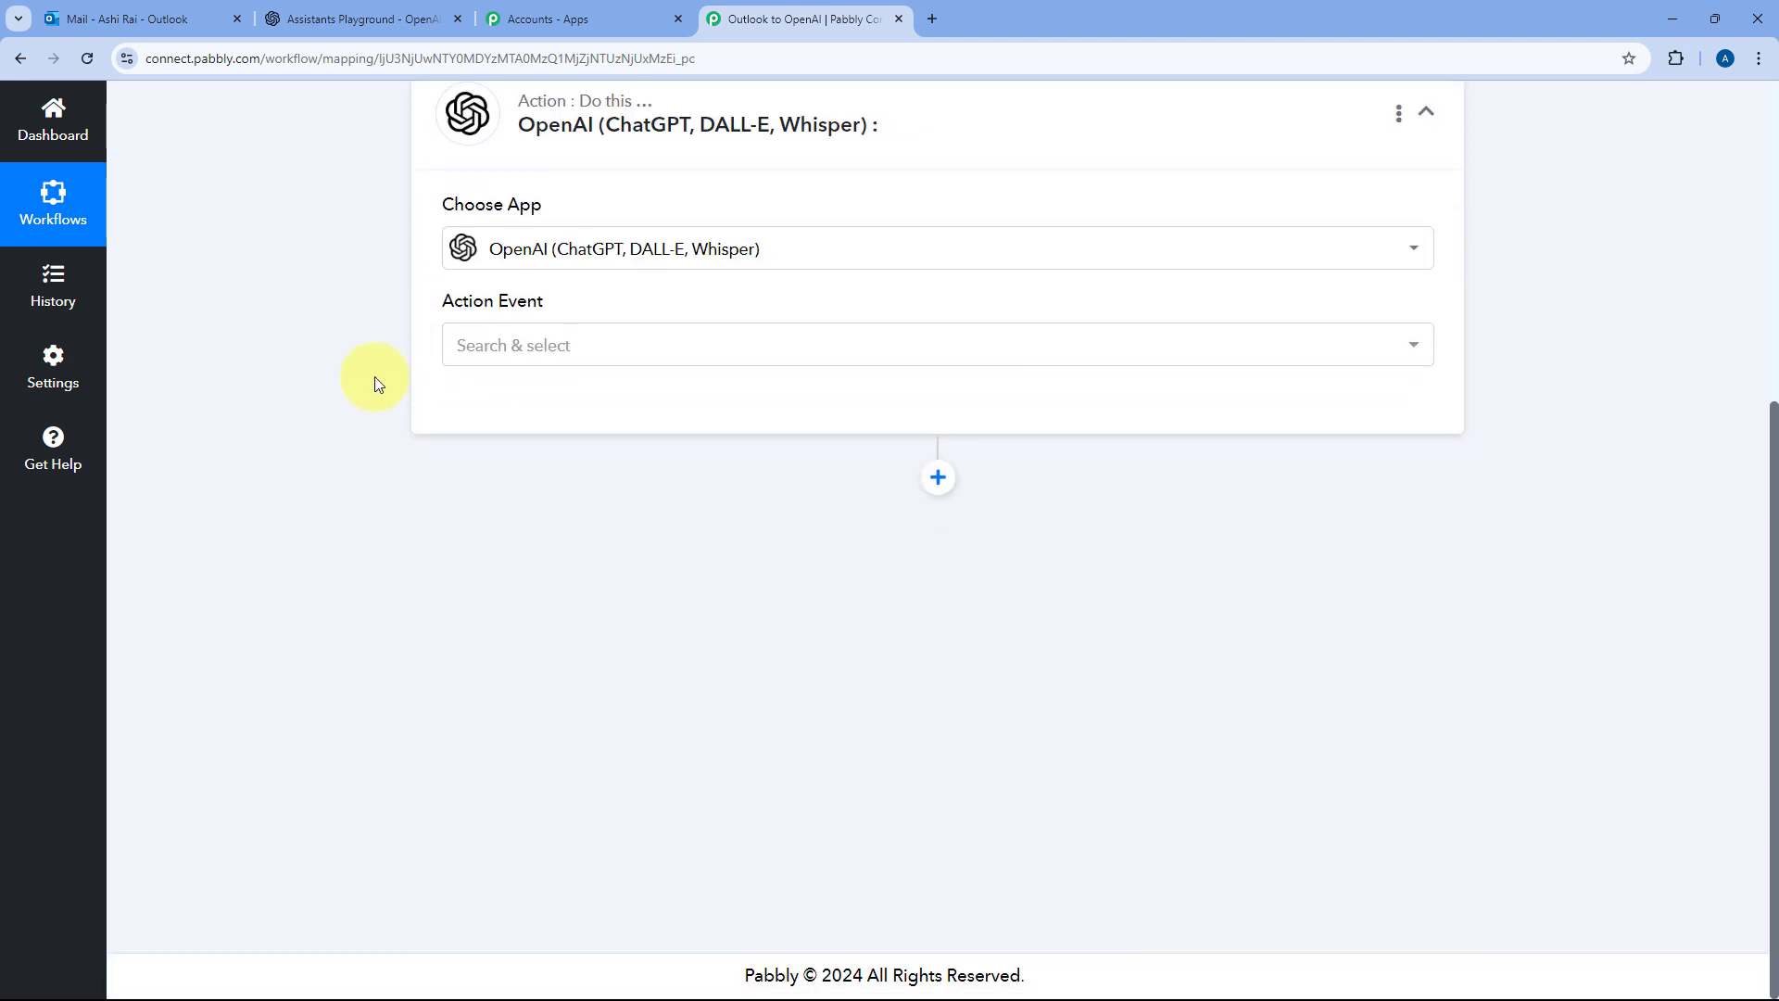
{"action": "left_click", "coordinate": [624, 350]}
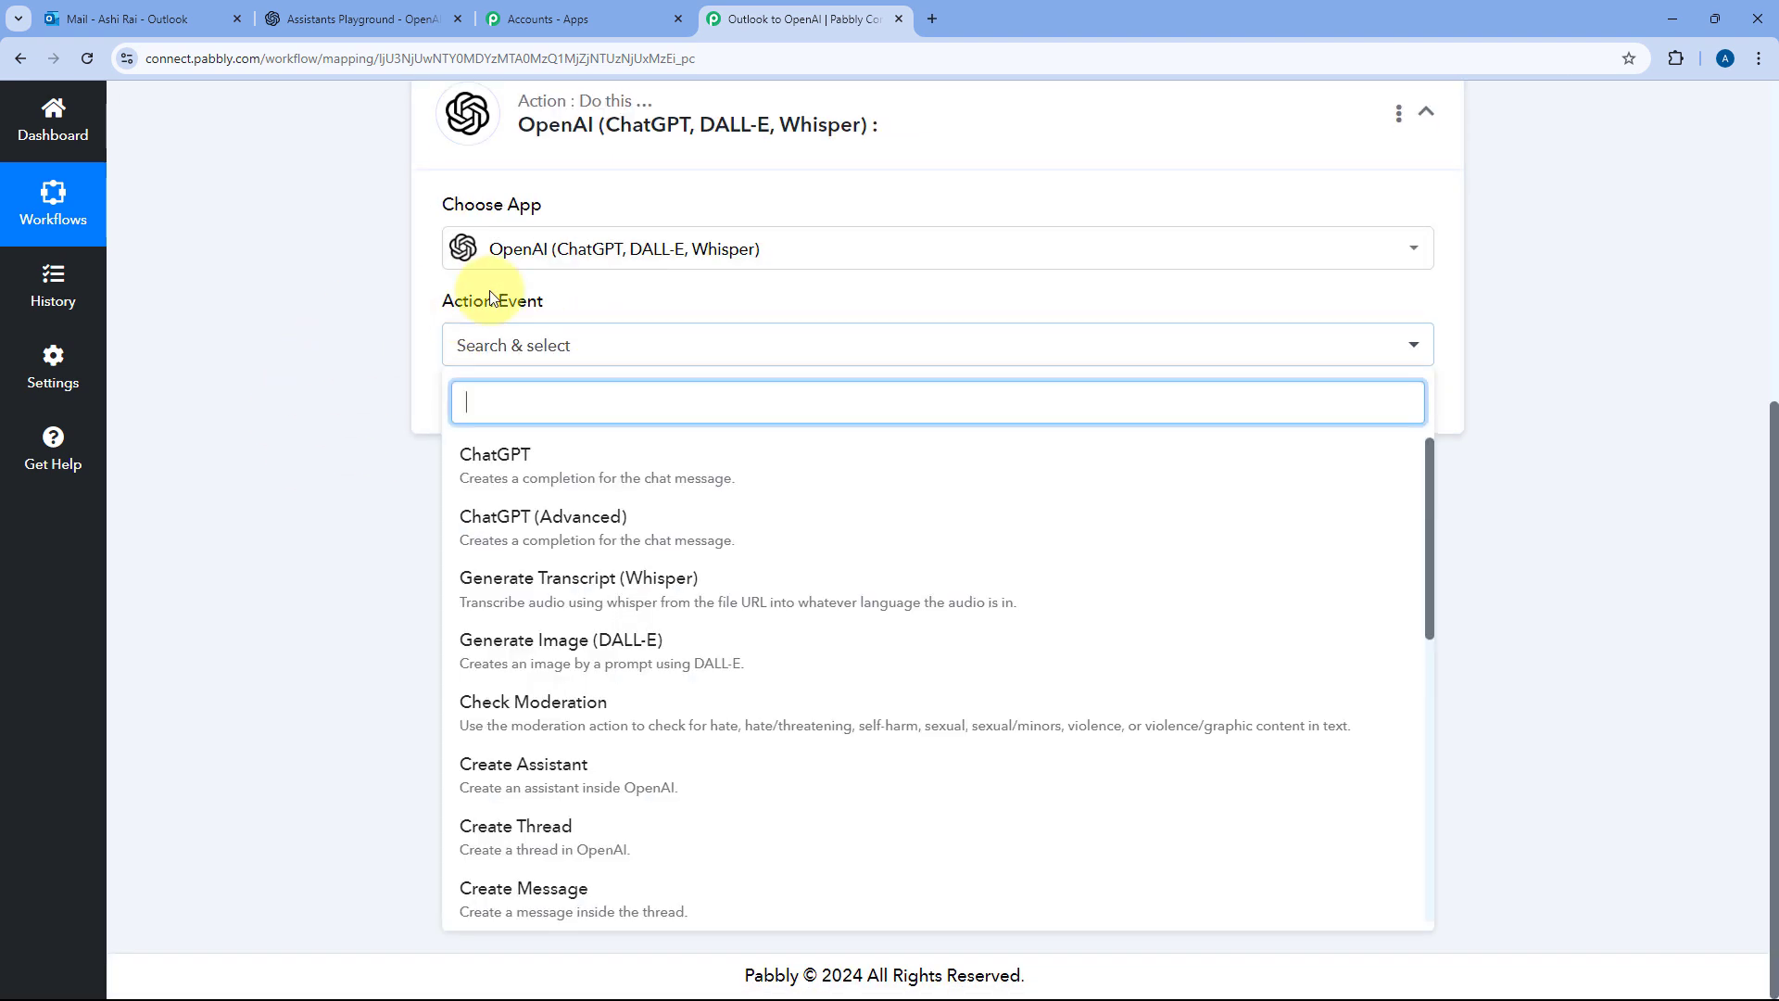
{"action": "left_click", "coordinate": [536, 475]}
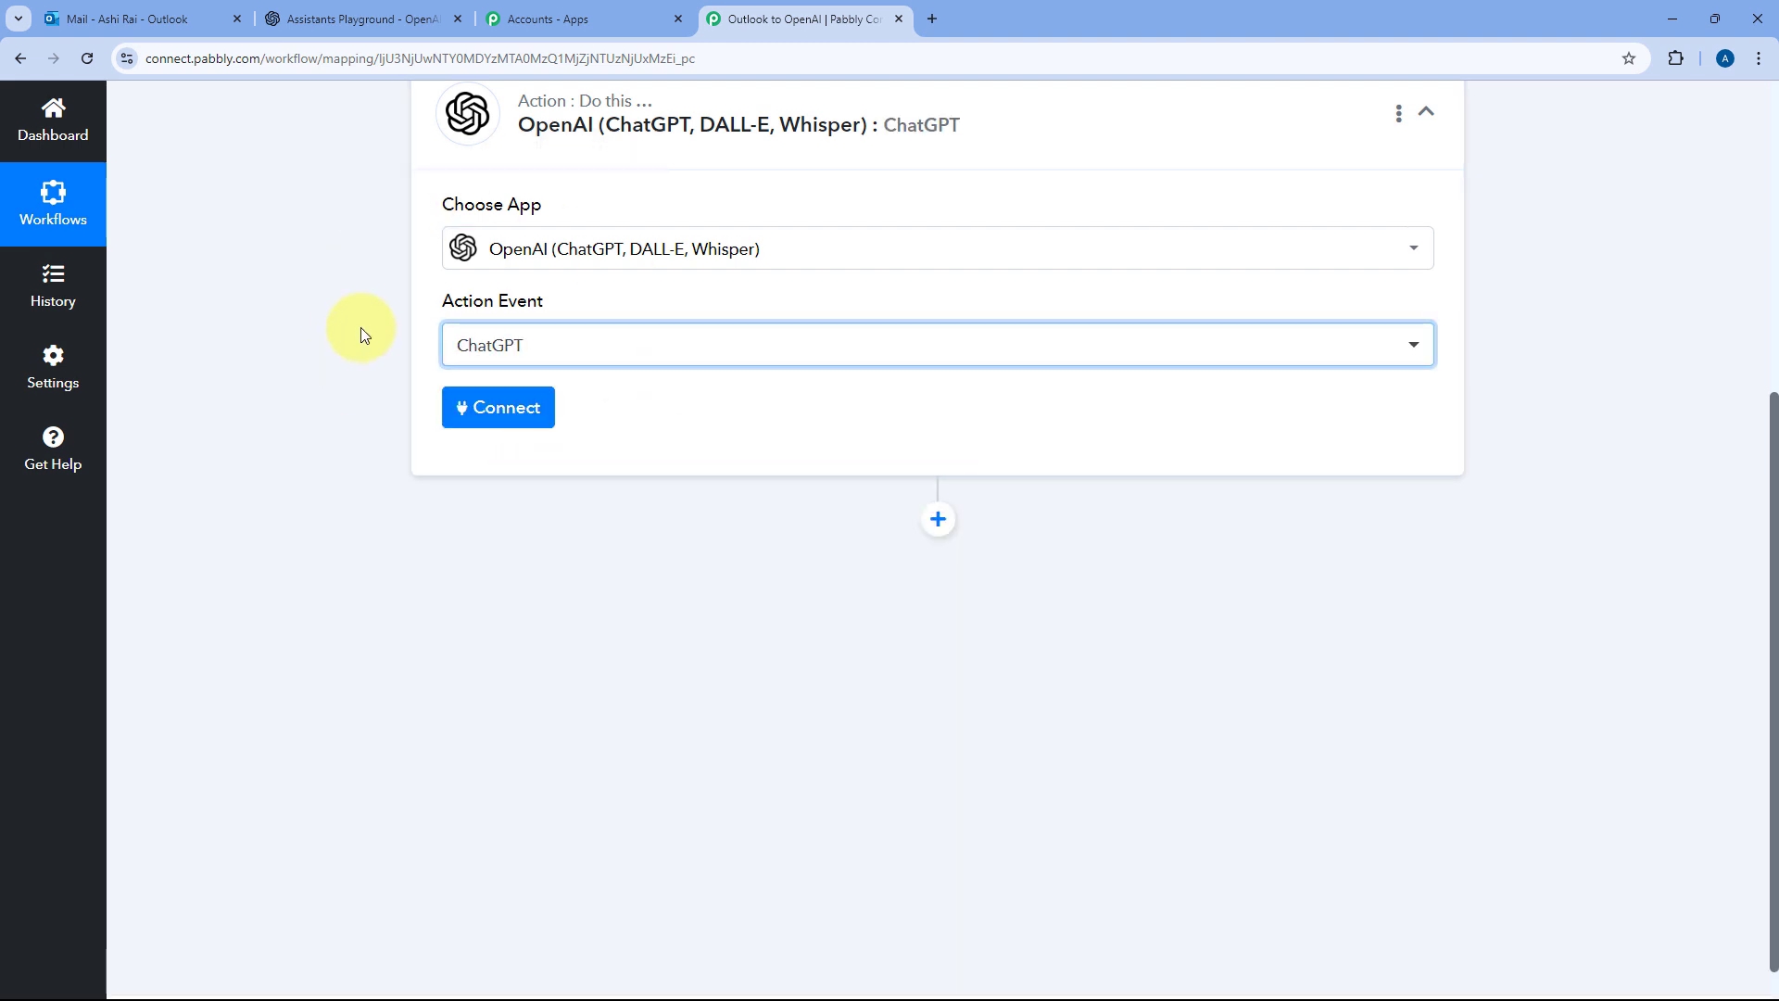
Start a new OpenAI connection for the action and open the API keys page on the OpenAI platform
{"action": "left_click", "coordinate": [507, 419]}
{"action": "left_click", "coordinate": [822, 317]}
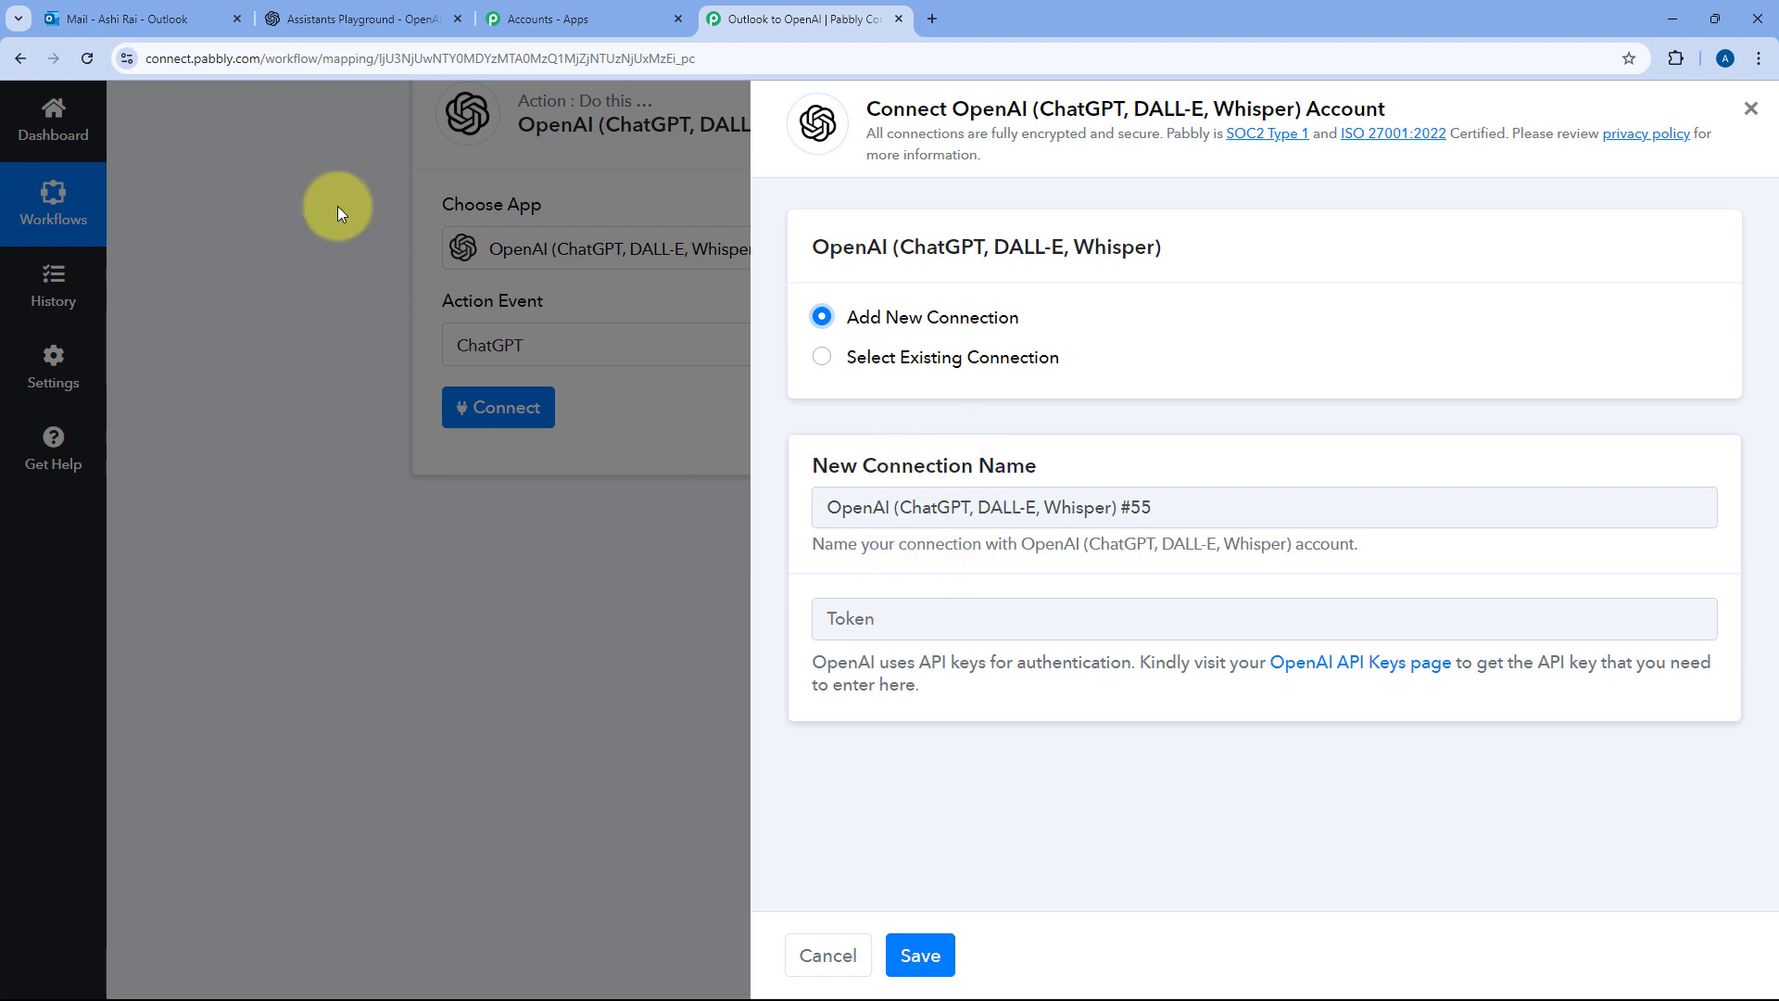
{"action": "left_click", "coordinate": [412, 13]}
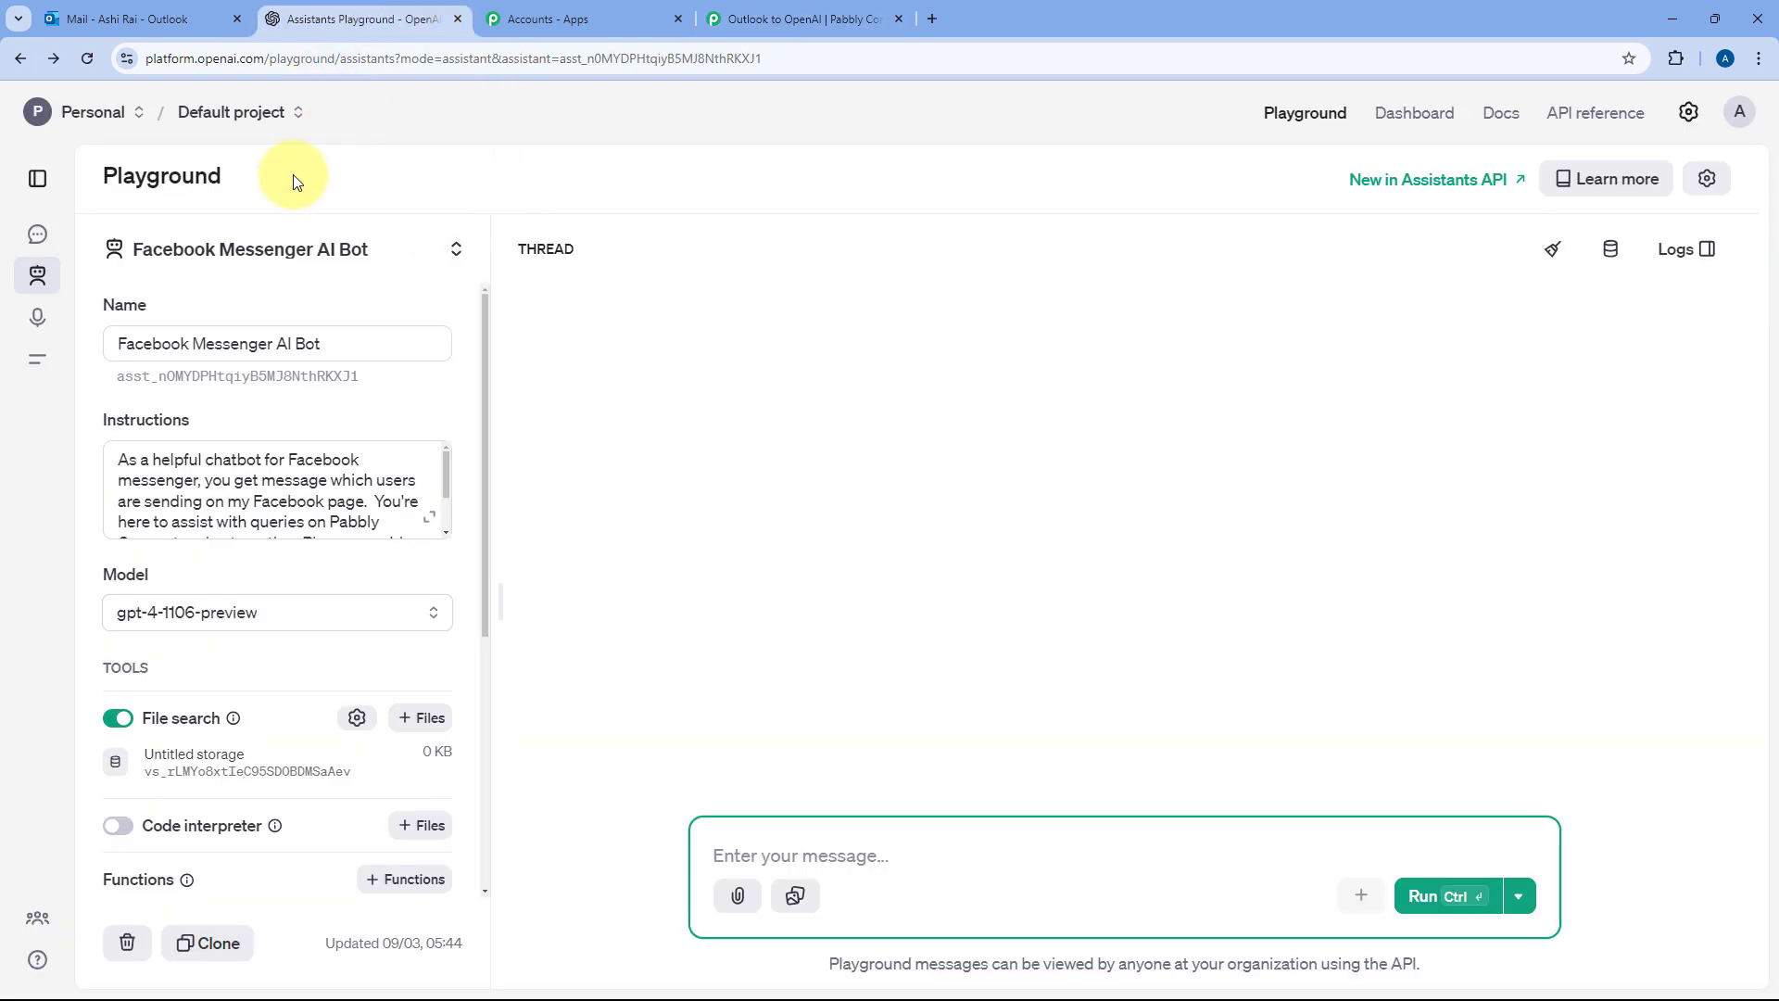
{"action": "left_click", "coordinate": [1426, 114]}
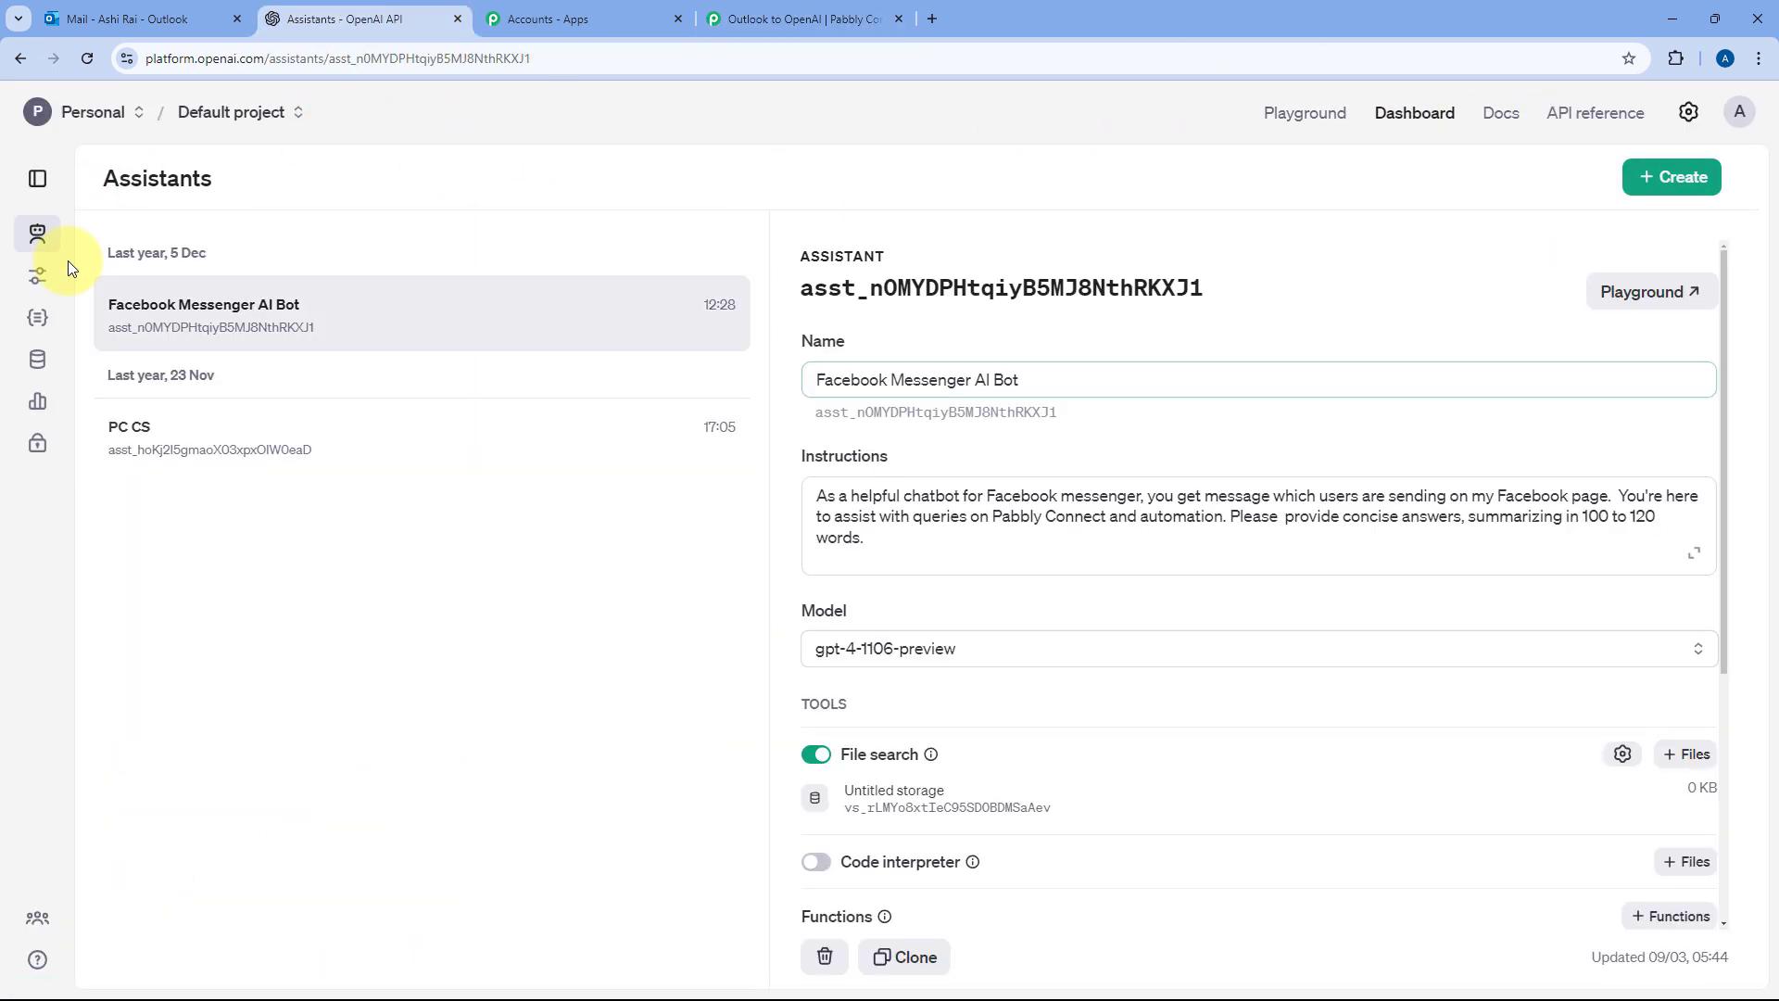
{"action": "left_click", "coordinate": [49, 450]}
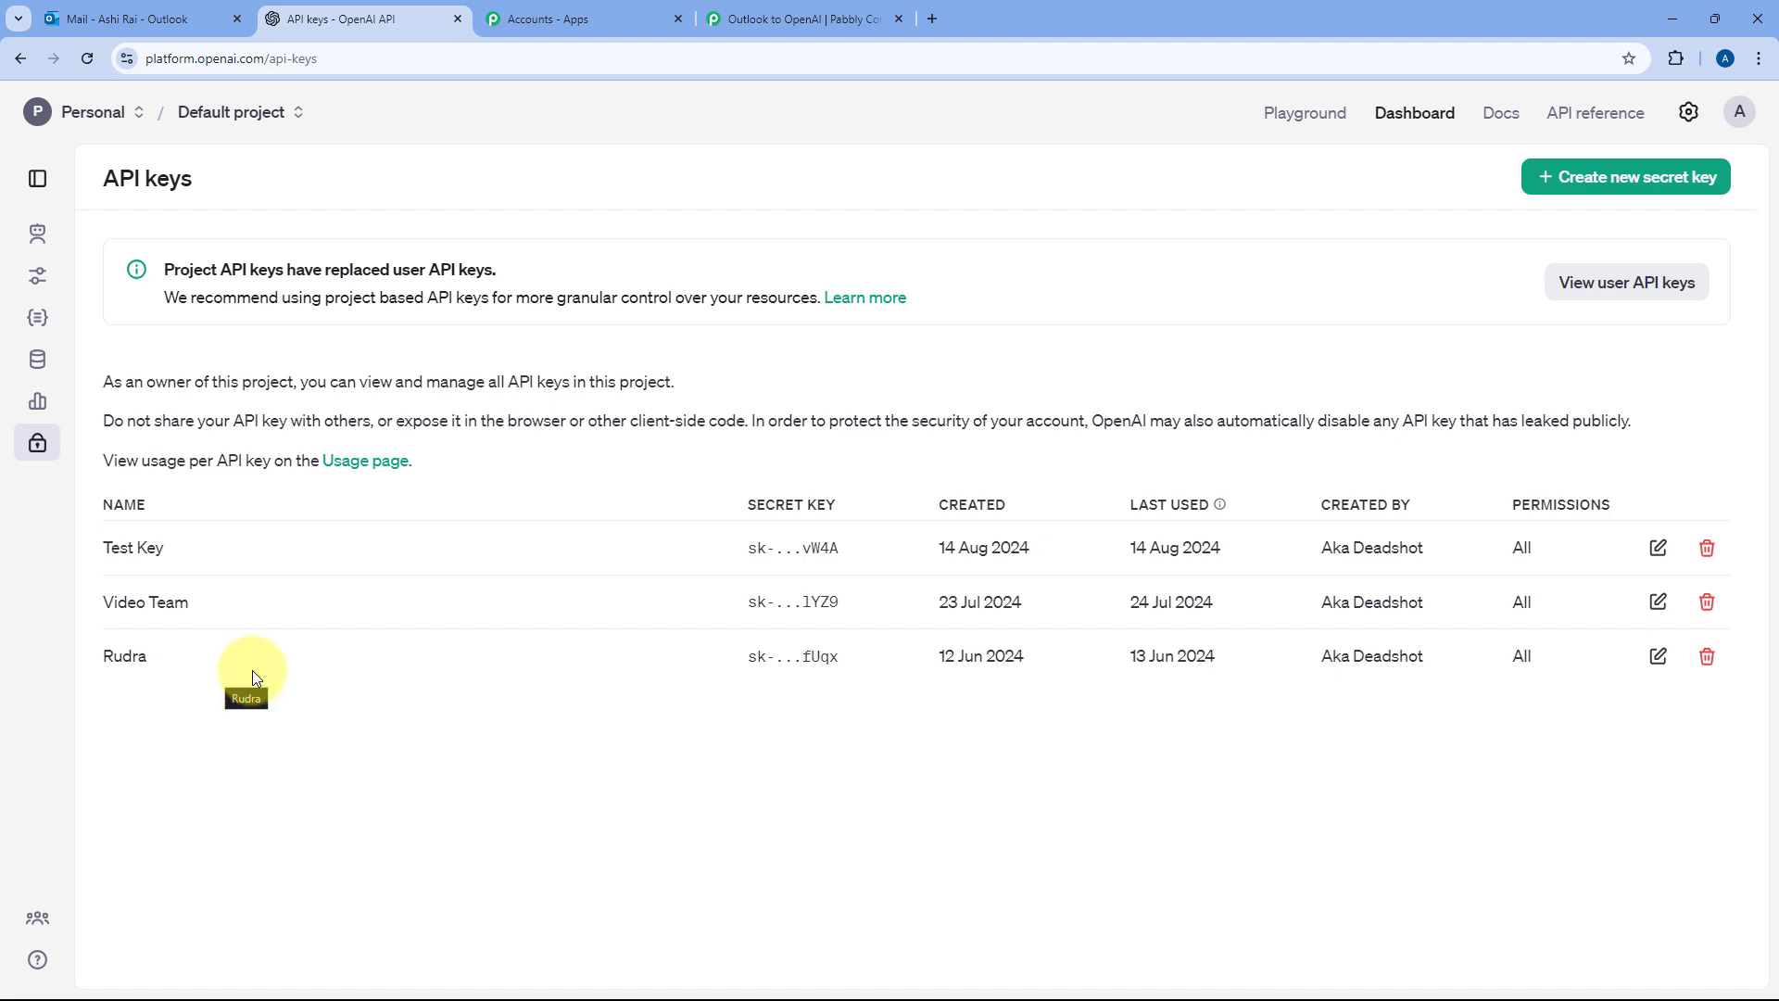
Create a new OpenAI secret key named Outlook in the Default project and copy it
{"action": "left_click", "coordinate": [1597, 188]}
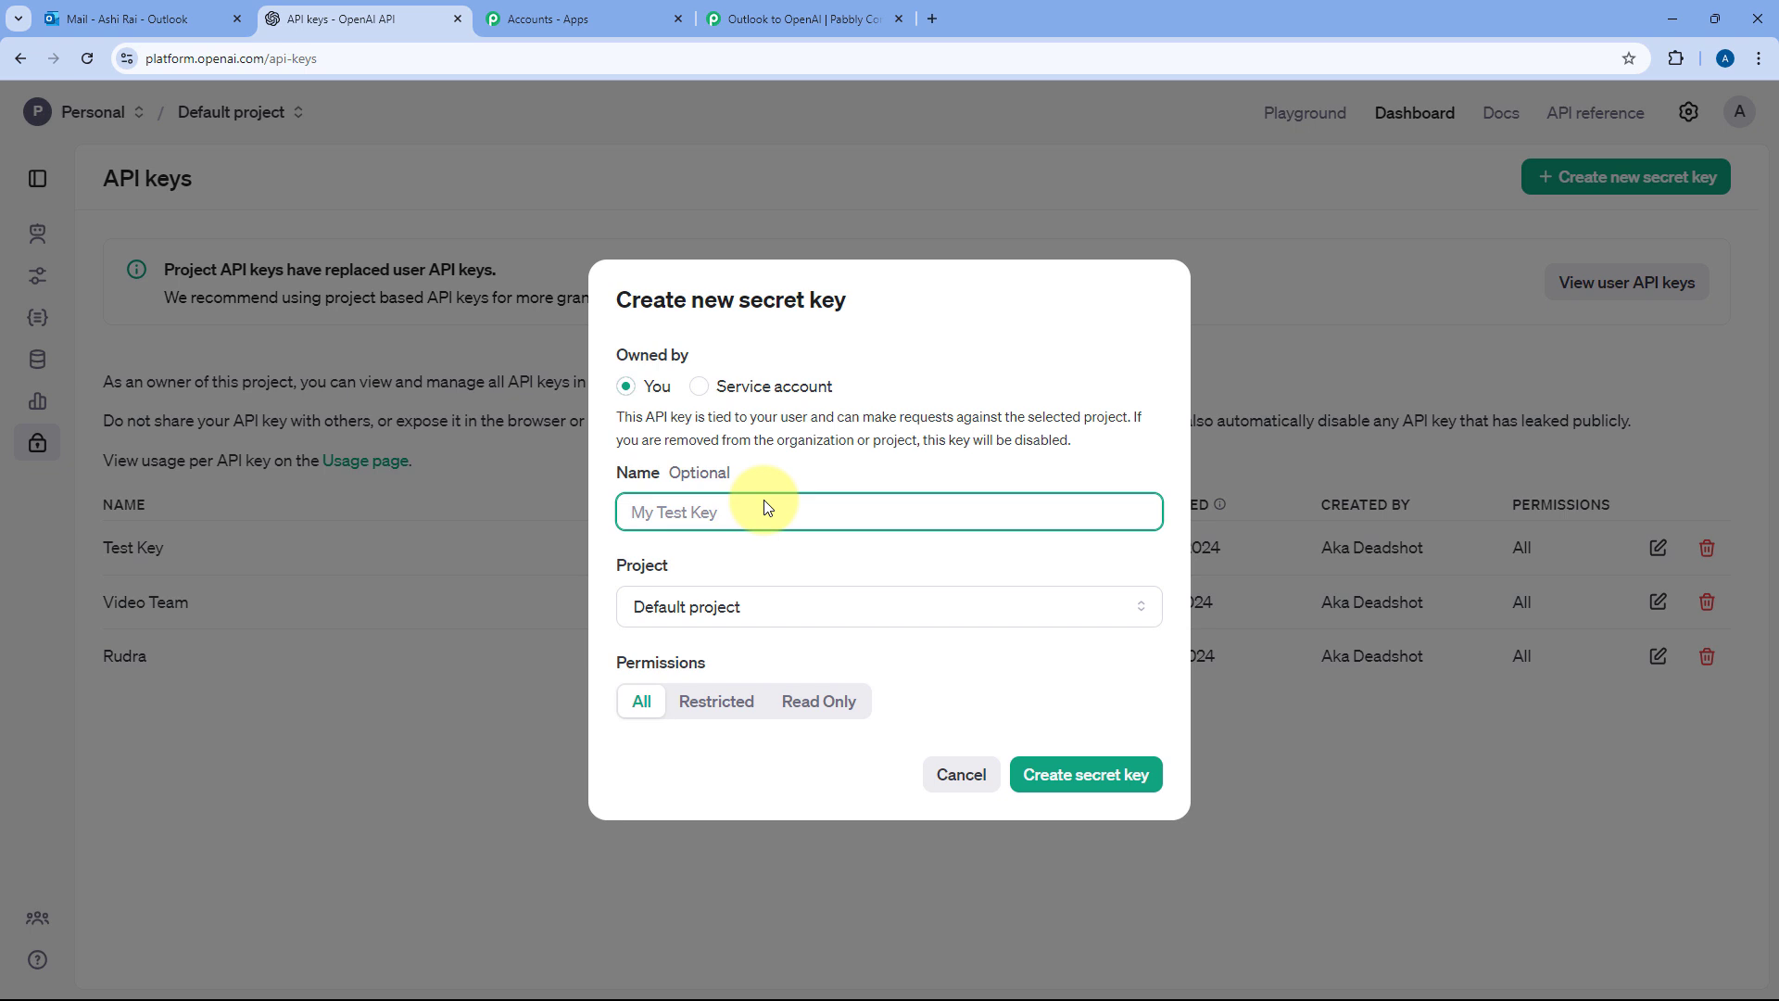
{"action": "type", "text": "Outlook"}
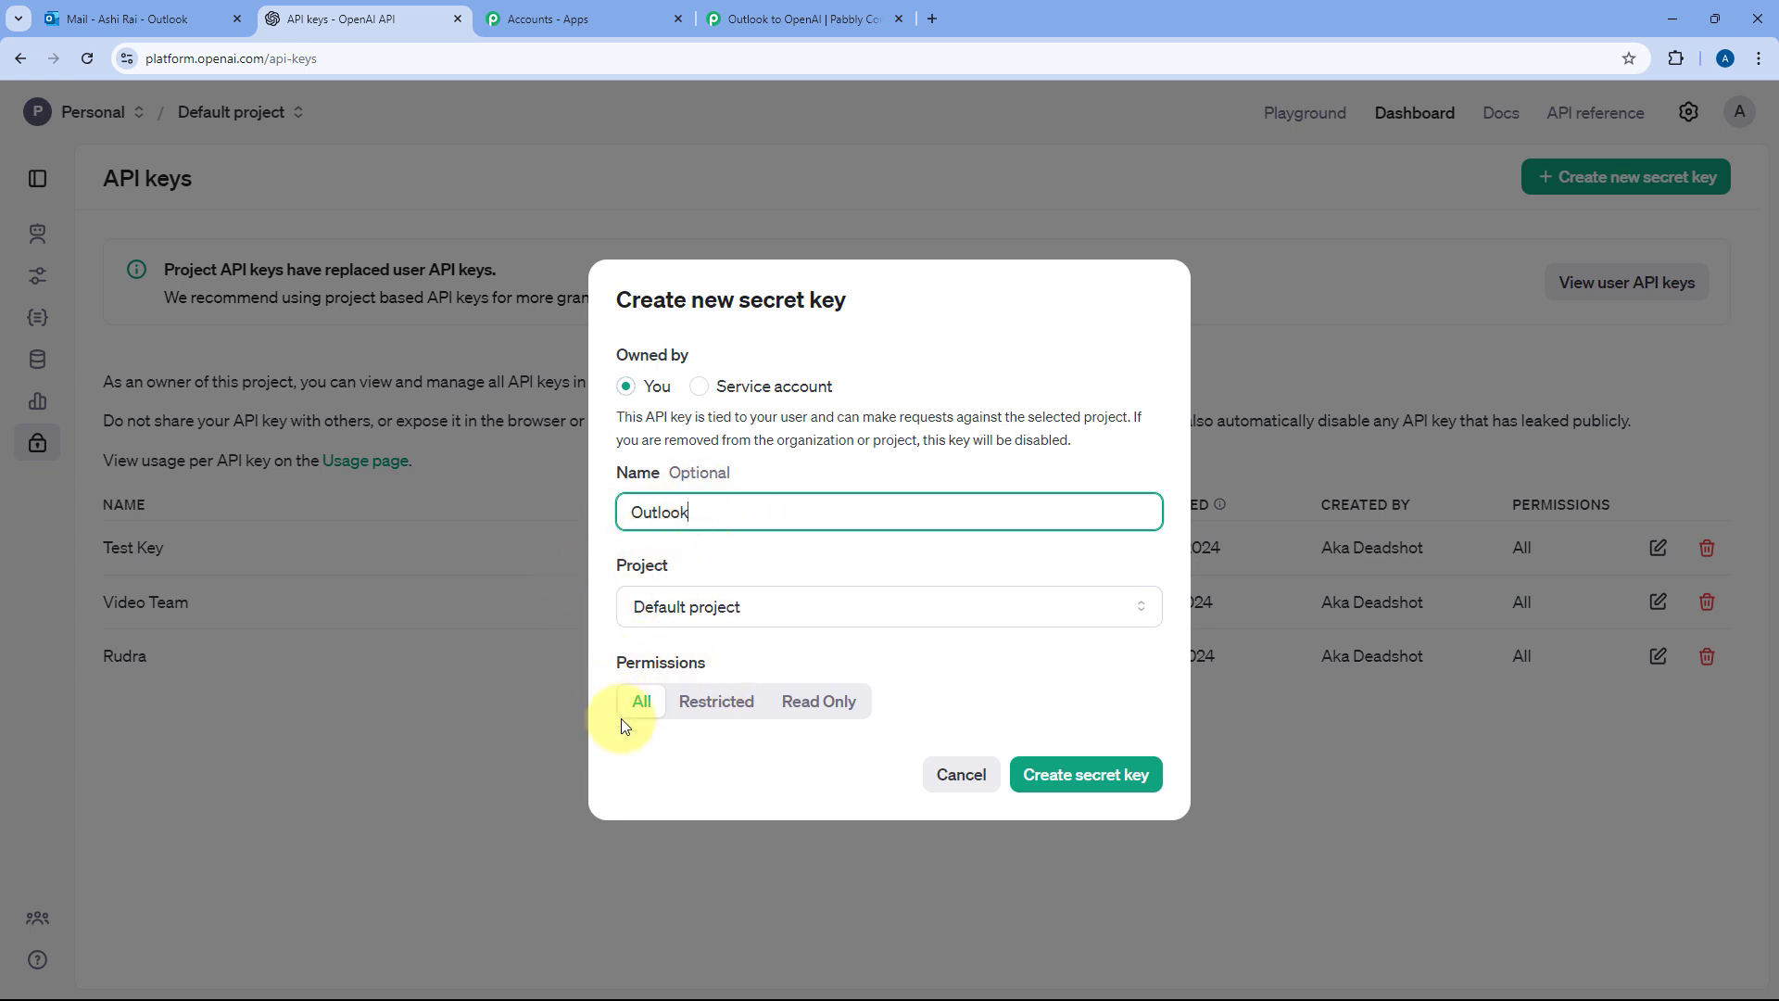
{"action": "left_click", "coordinate": [1090, 783]}
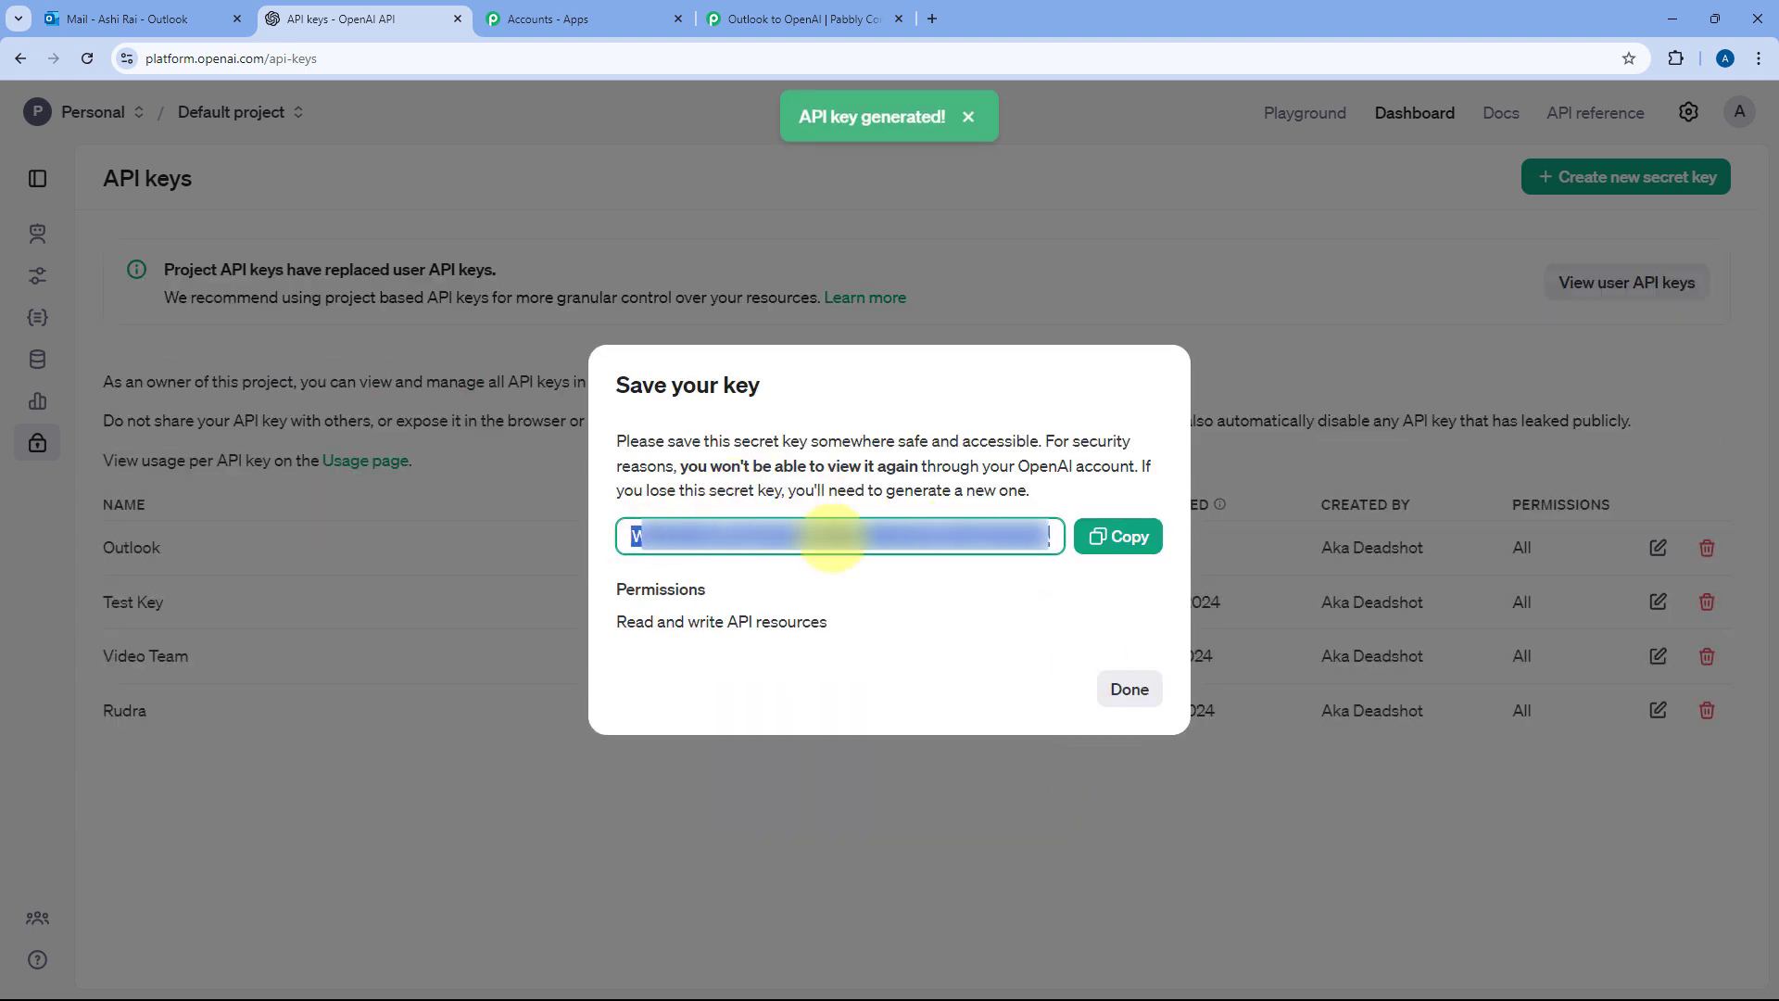
{"action": "left_click", "coordinate": [1131, 541]}
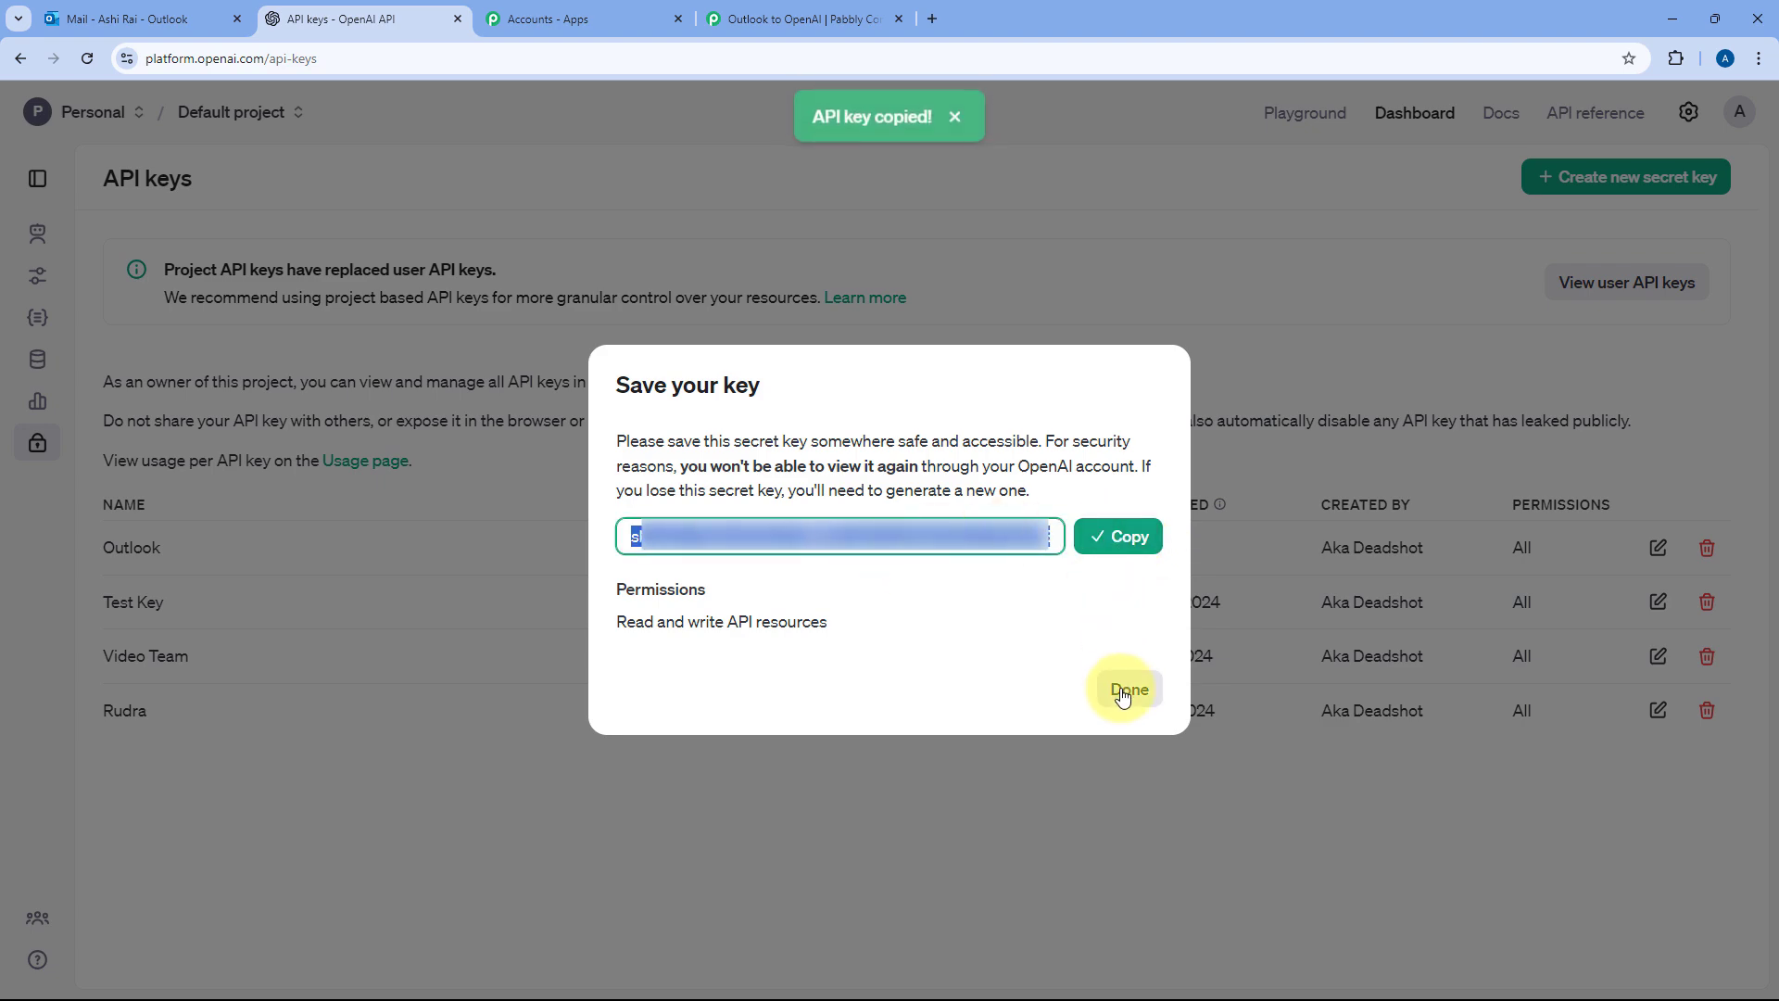
Paste the copied OpenAI API key as the token of the new connection in Pabbly Connect and save the connection
{"action": "left_click", "coordinate": [825, 21]}
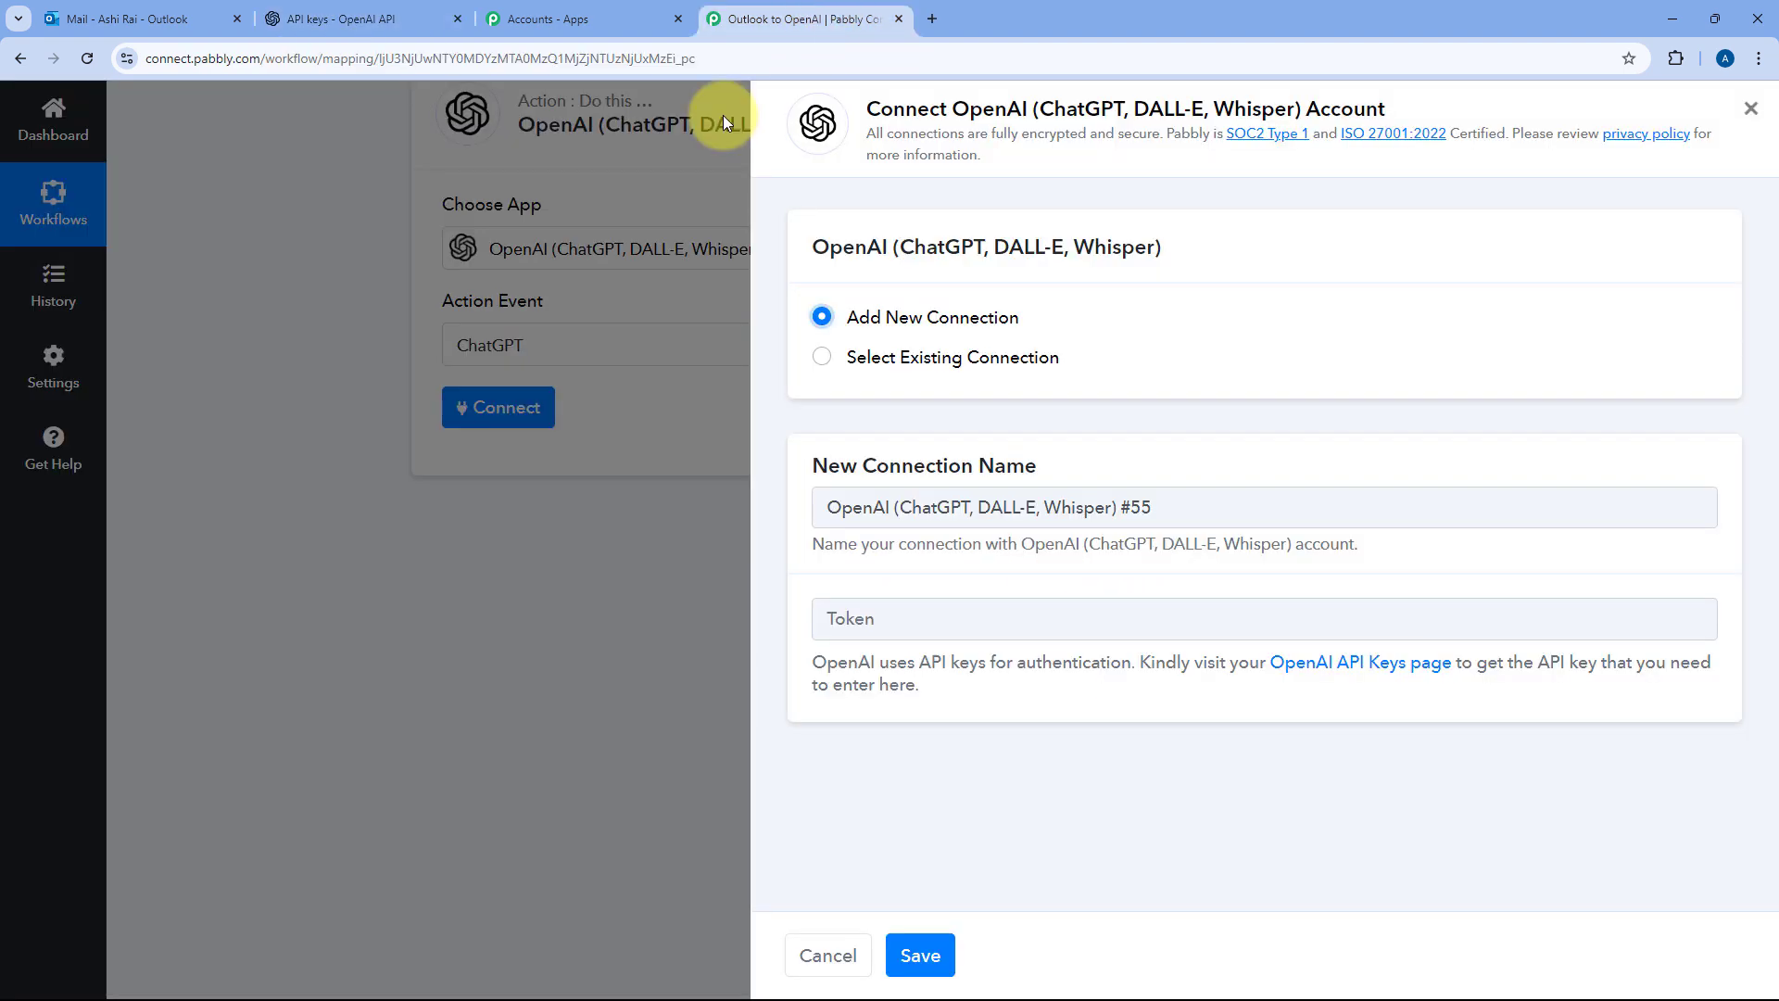
{"action": "right_click", "coordinate": [888, 618]}
{"action": "left_click", "coordinate": [955, 376]}
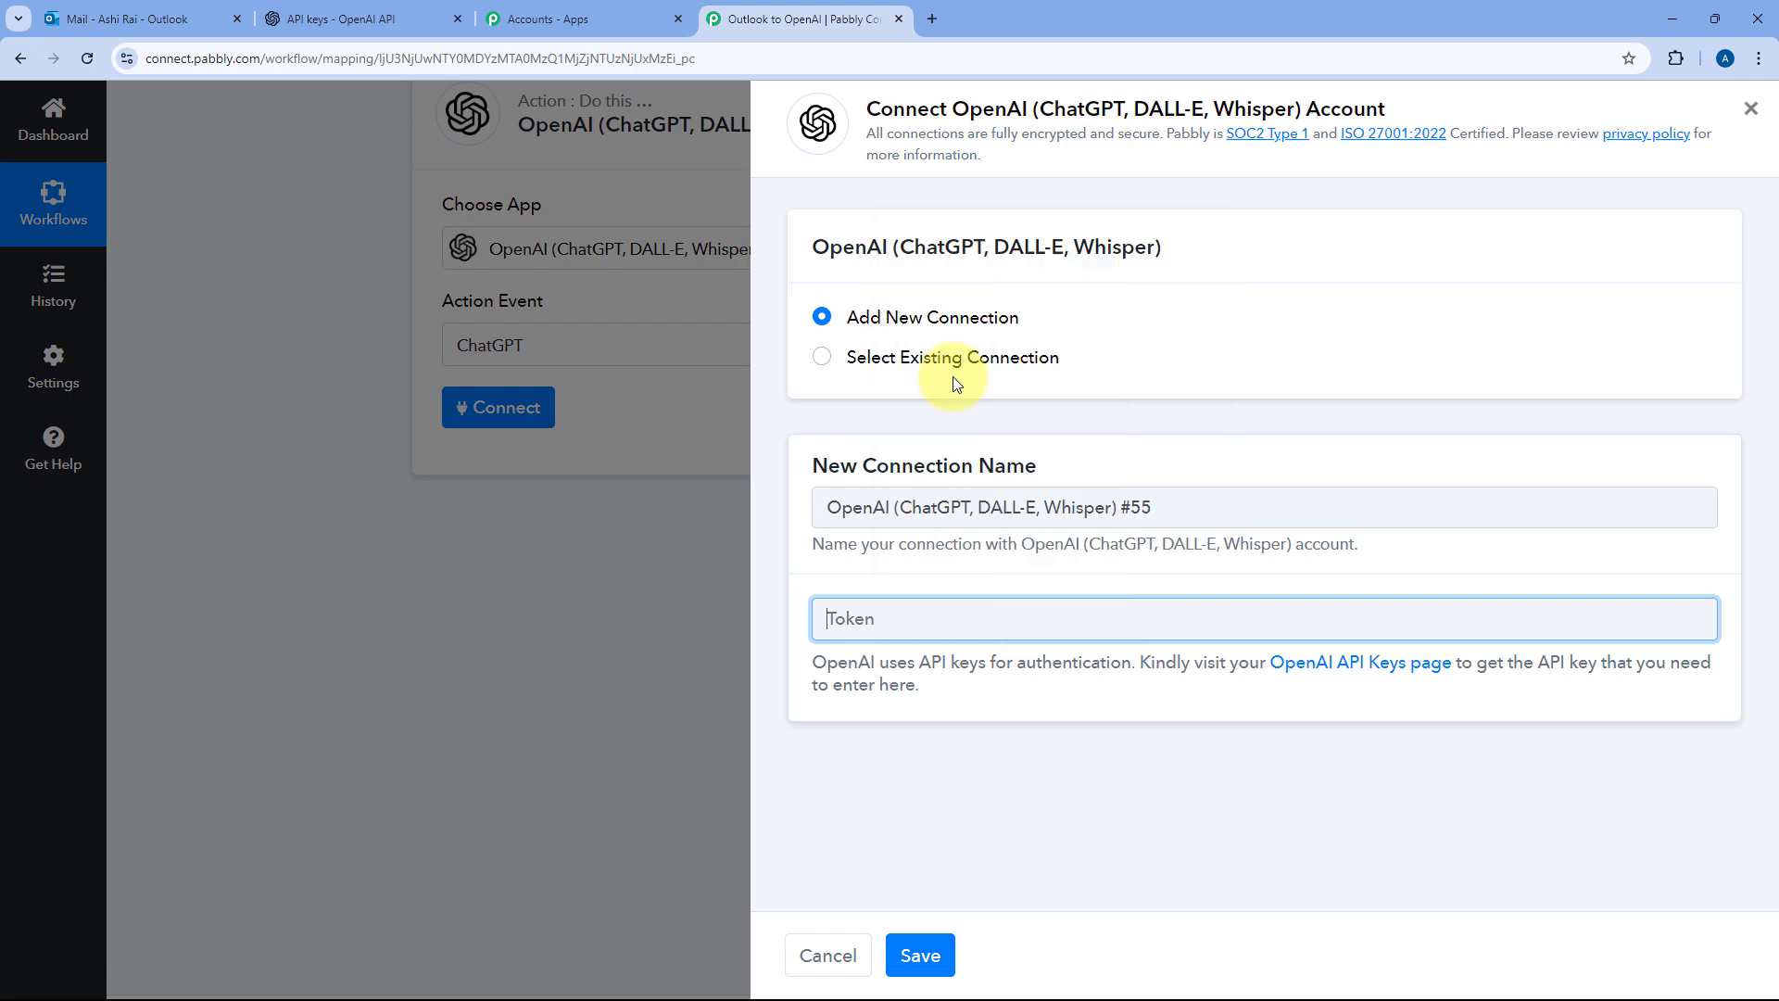
{"action": "left_click", "coordinate": [934, 955]}
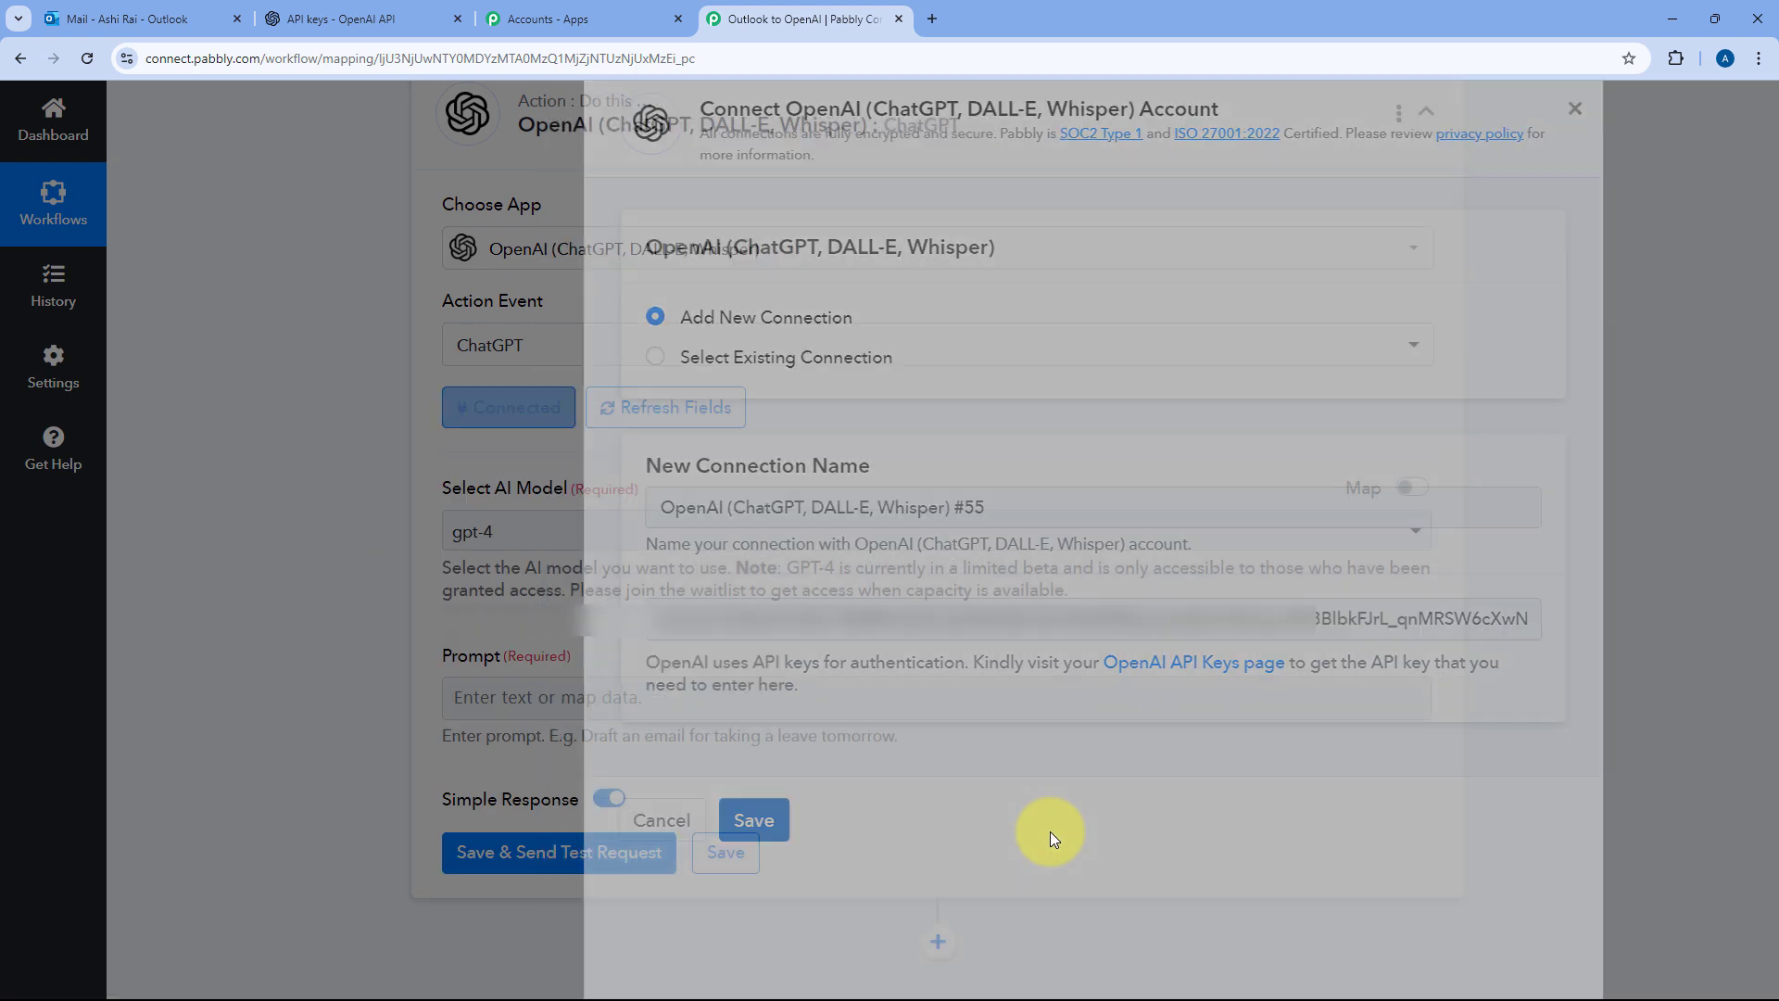
Review the available AI models for the ChatGPT action and select gpt-4
{"action": "scroll", "coordinate": [287, 410], "scroll_direction": "down", "scroll_amount": 1}
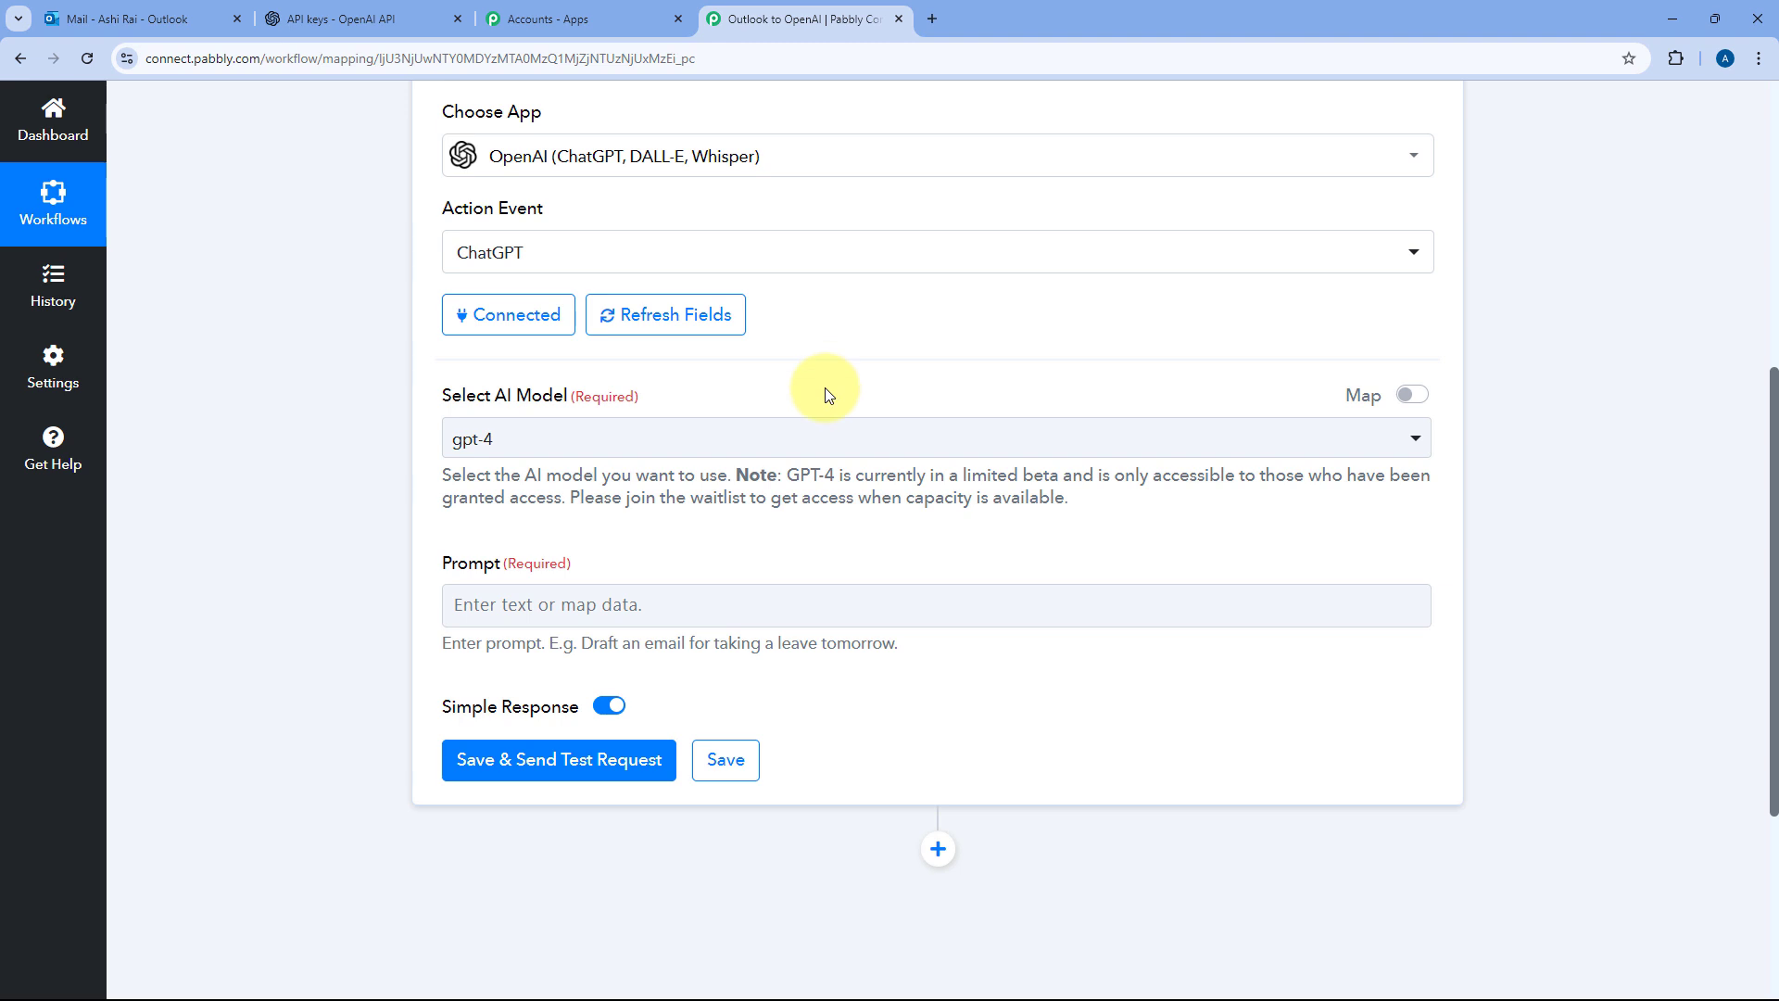
{"action": "scroll", "coordinate": [825, 387], "scroll_direction": "down", "scroll_amount": 1}
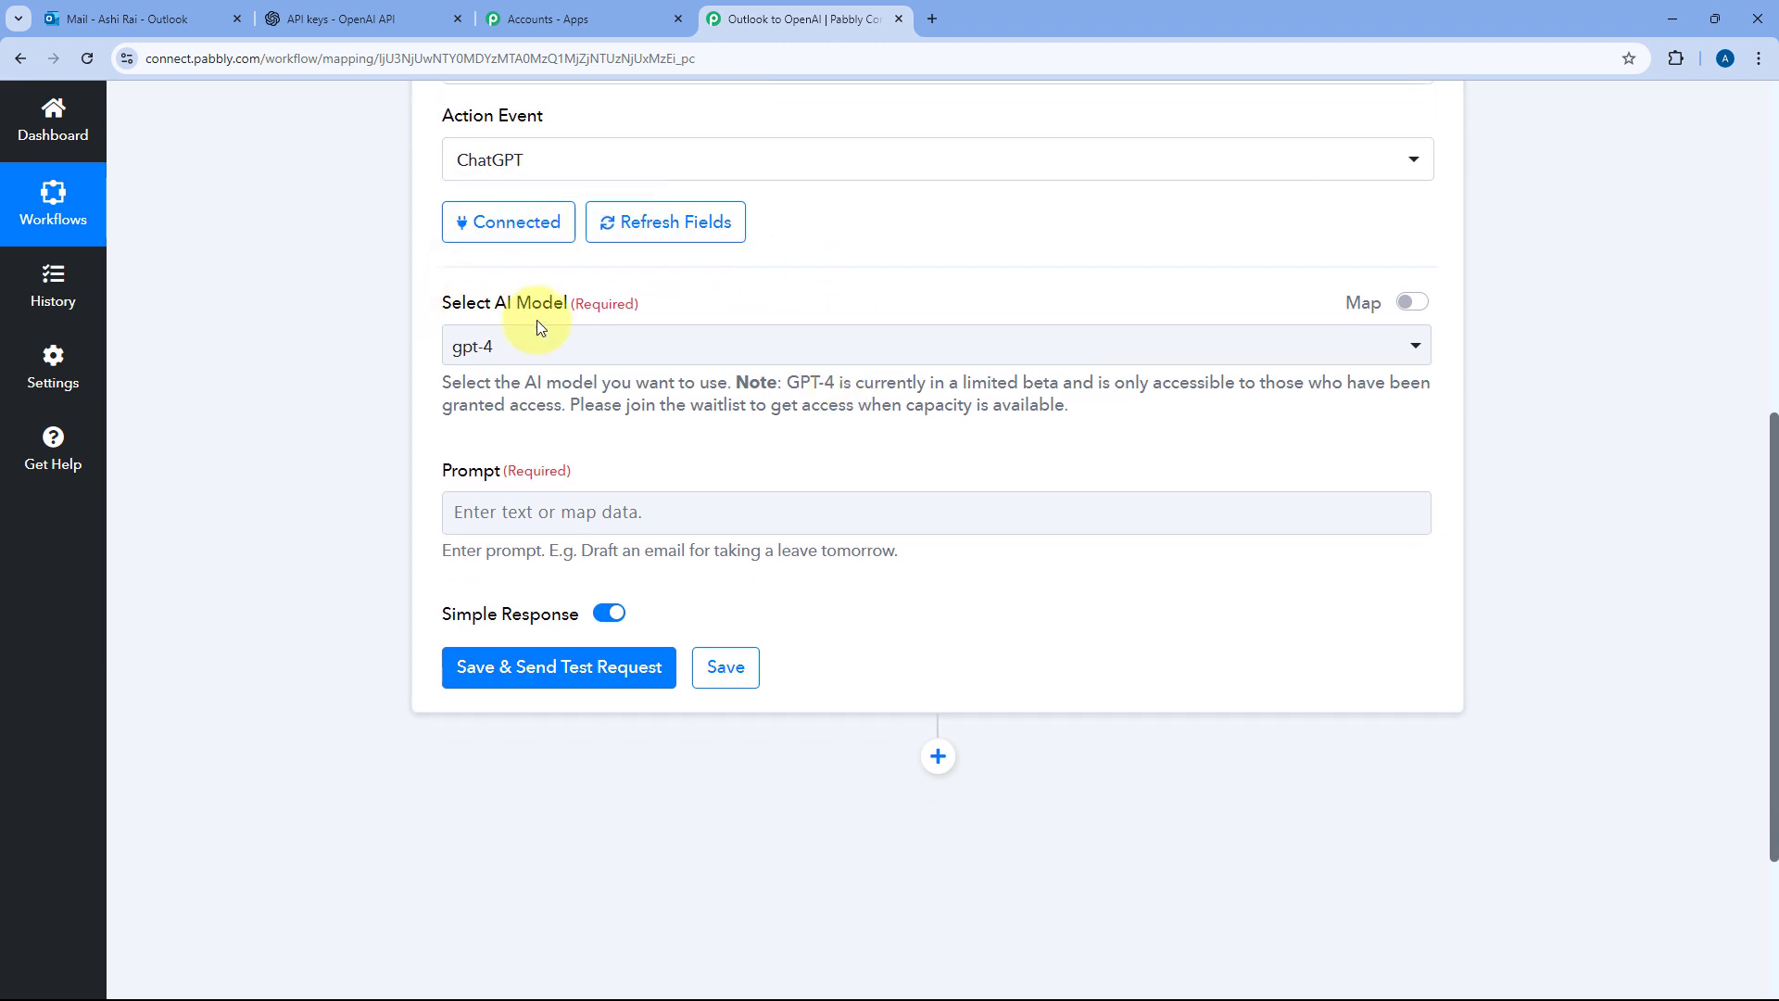
{"action": "scroll", "coordinate": [656, 306], "scroll_direction": "down", "scroll_amount": 1}
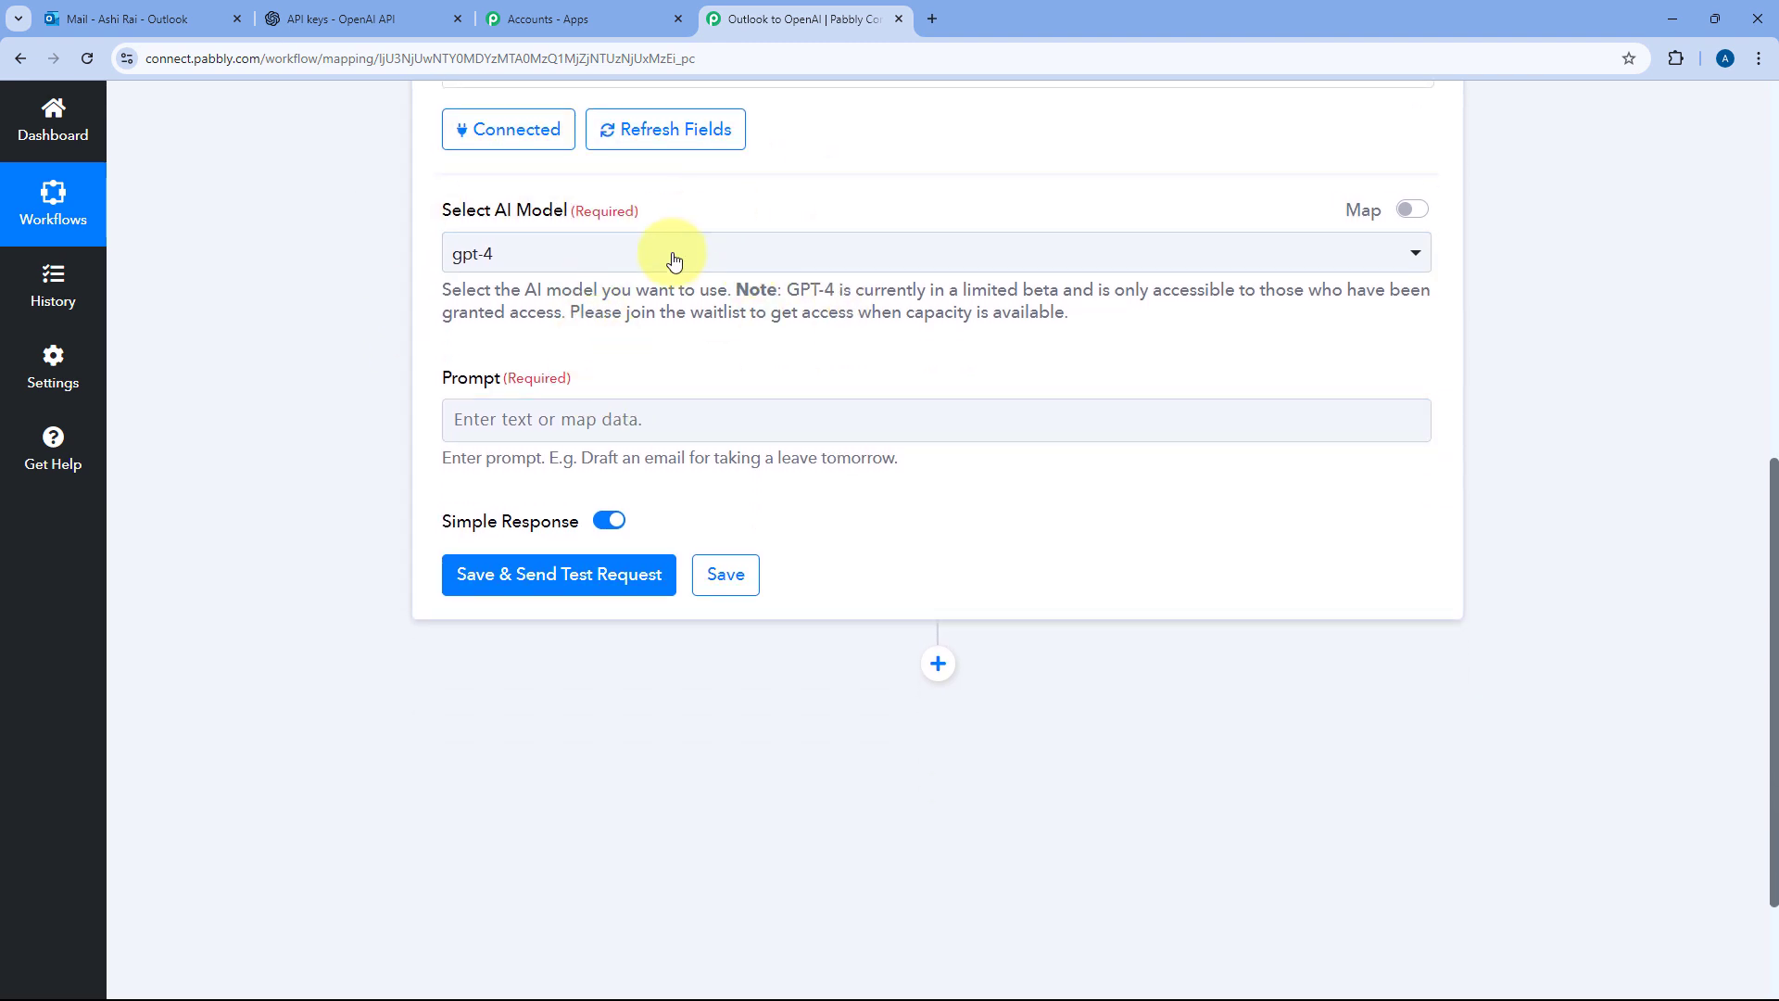
{"action": "left_click", "coordinate": [587, 243]}
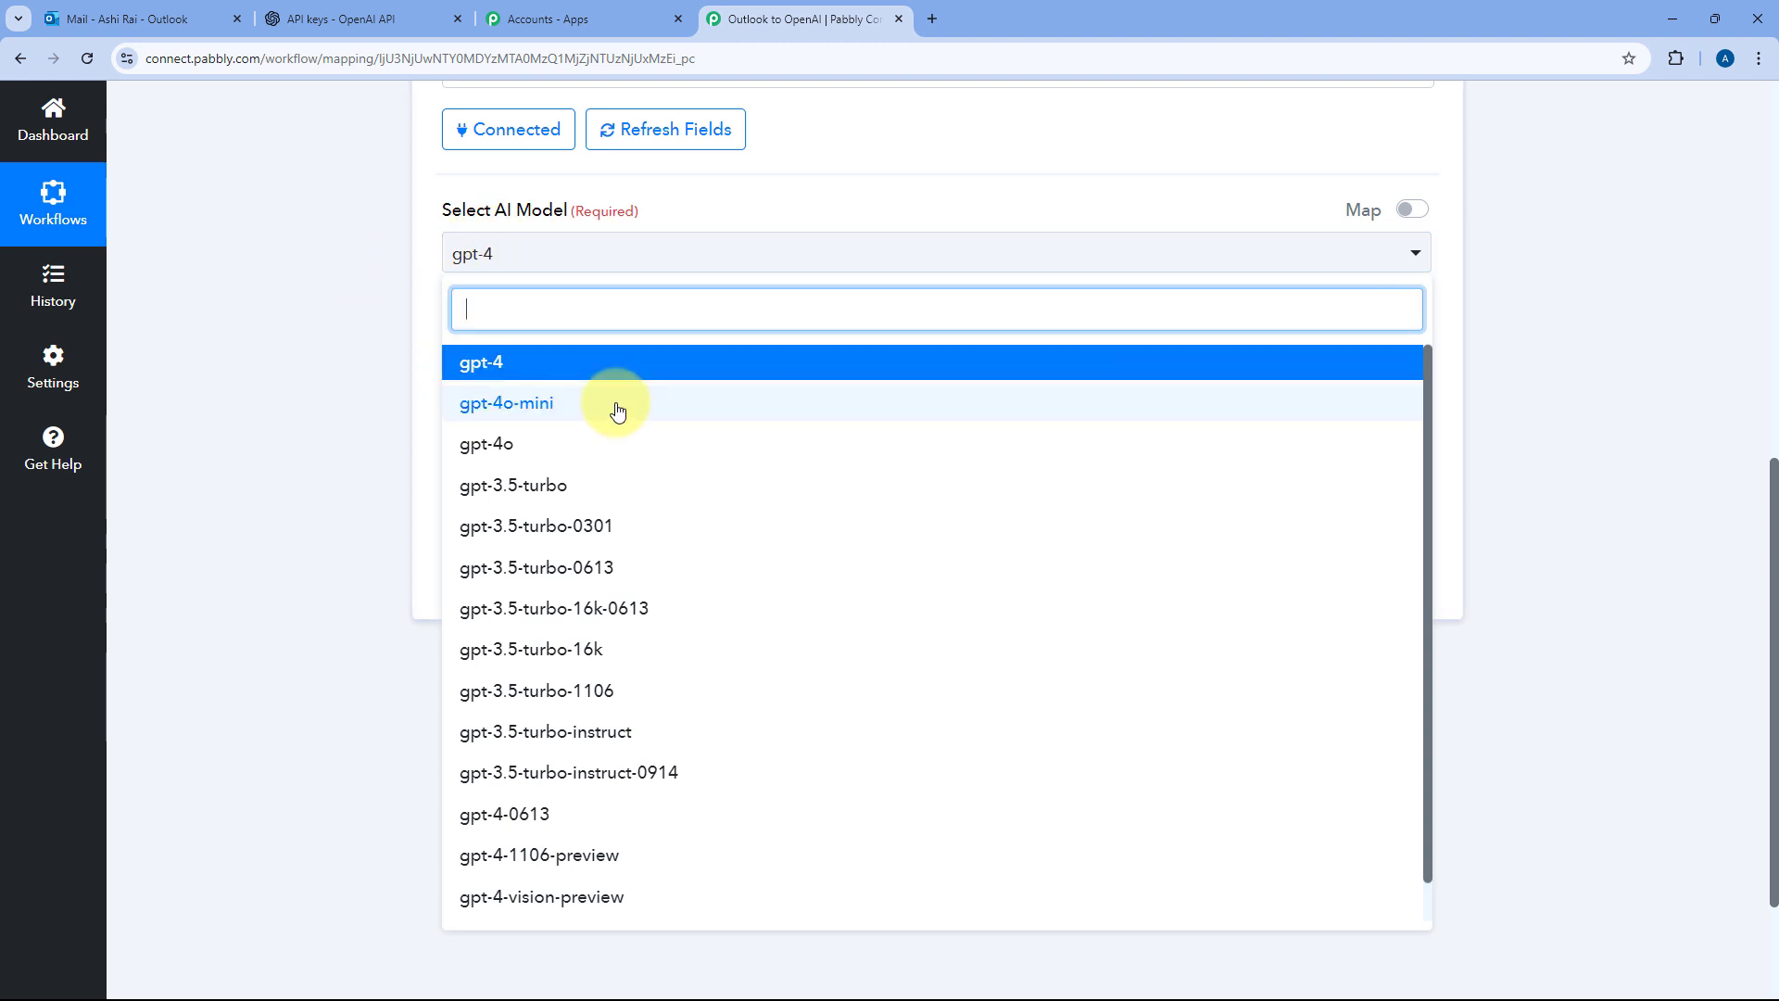
{"action": "scroll", "coordinate": [618, 414], "scroll_direction": "down", "scroll_amount": 1}
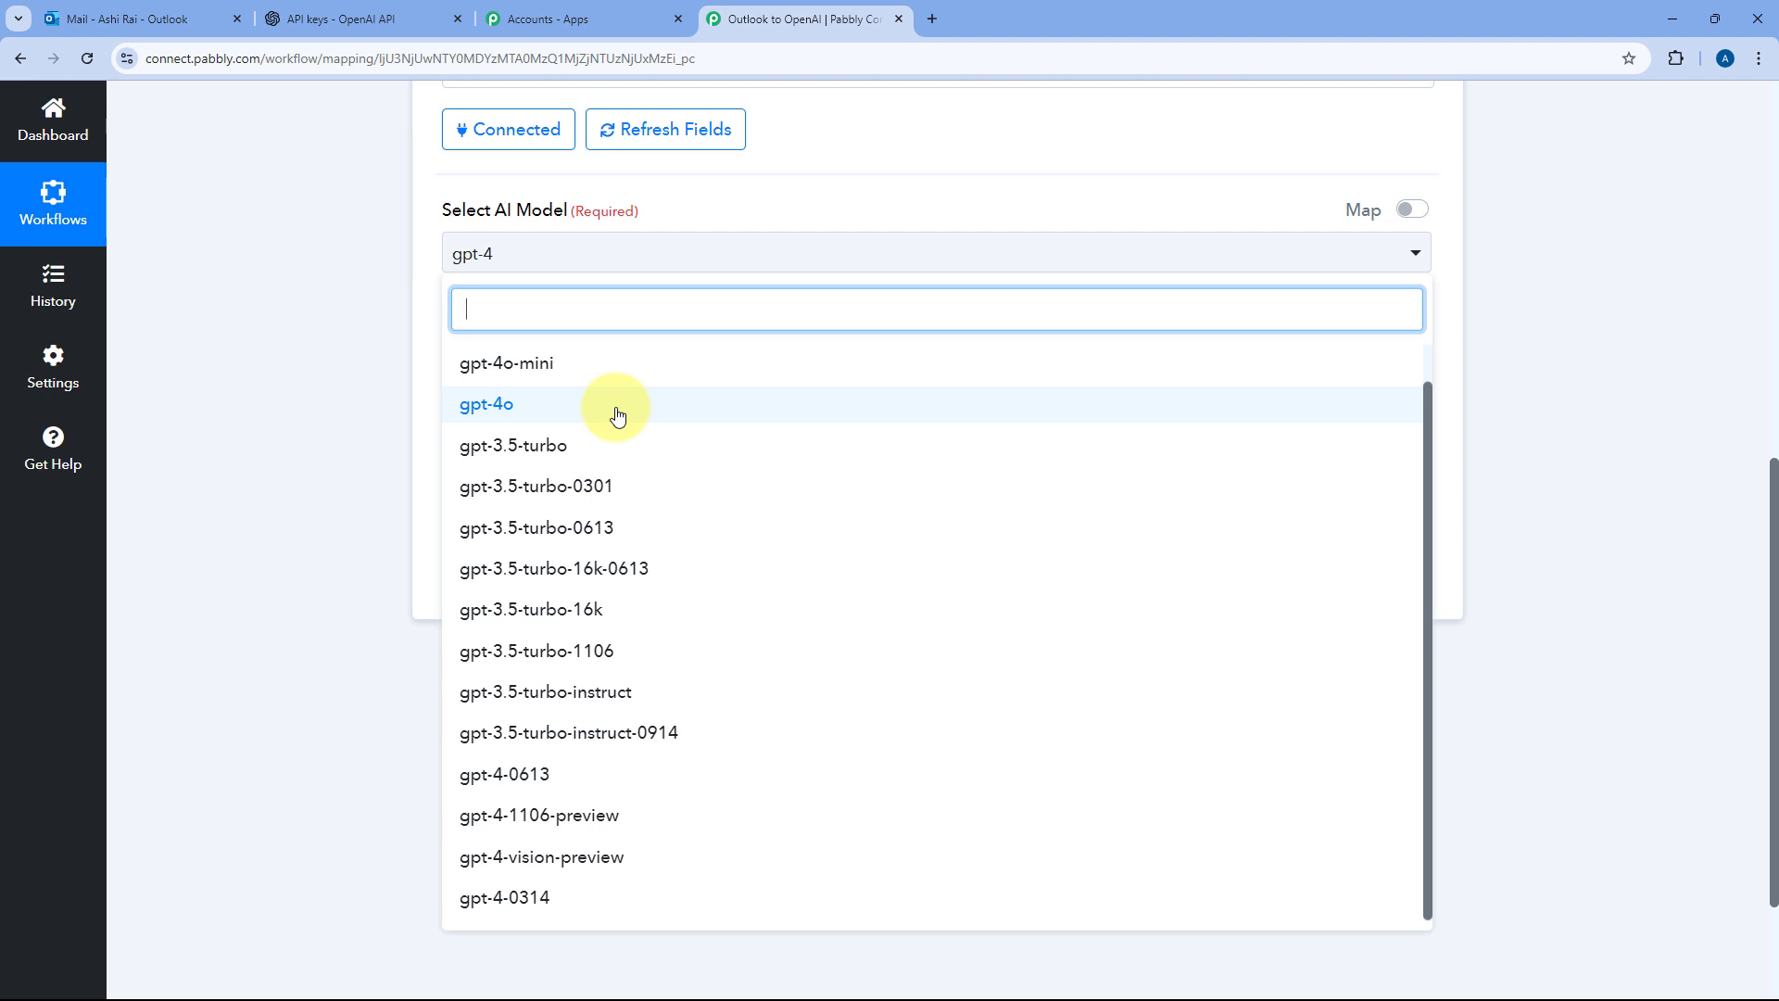
{"action": "scroll", "coordinate": [611, 412], "scroll_direction": "up", "scroll_amount": 1}
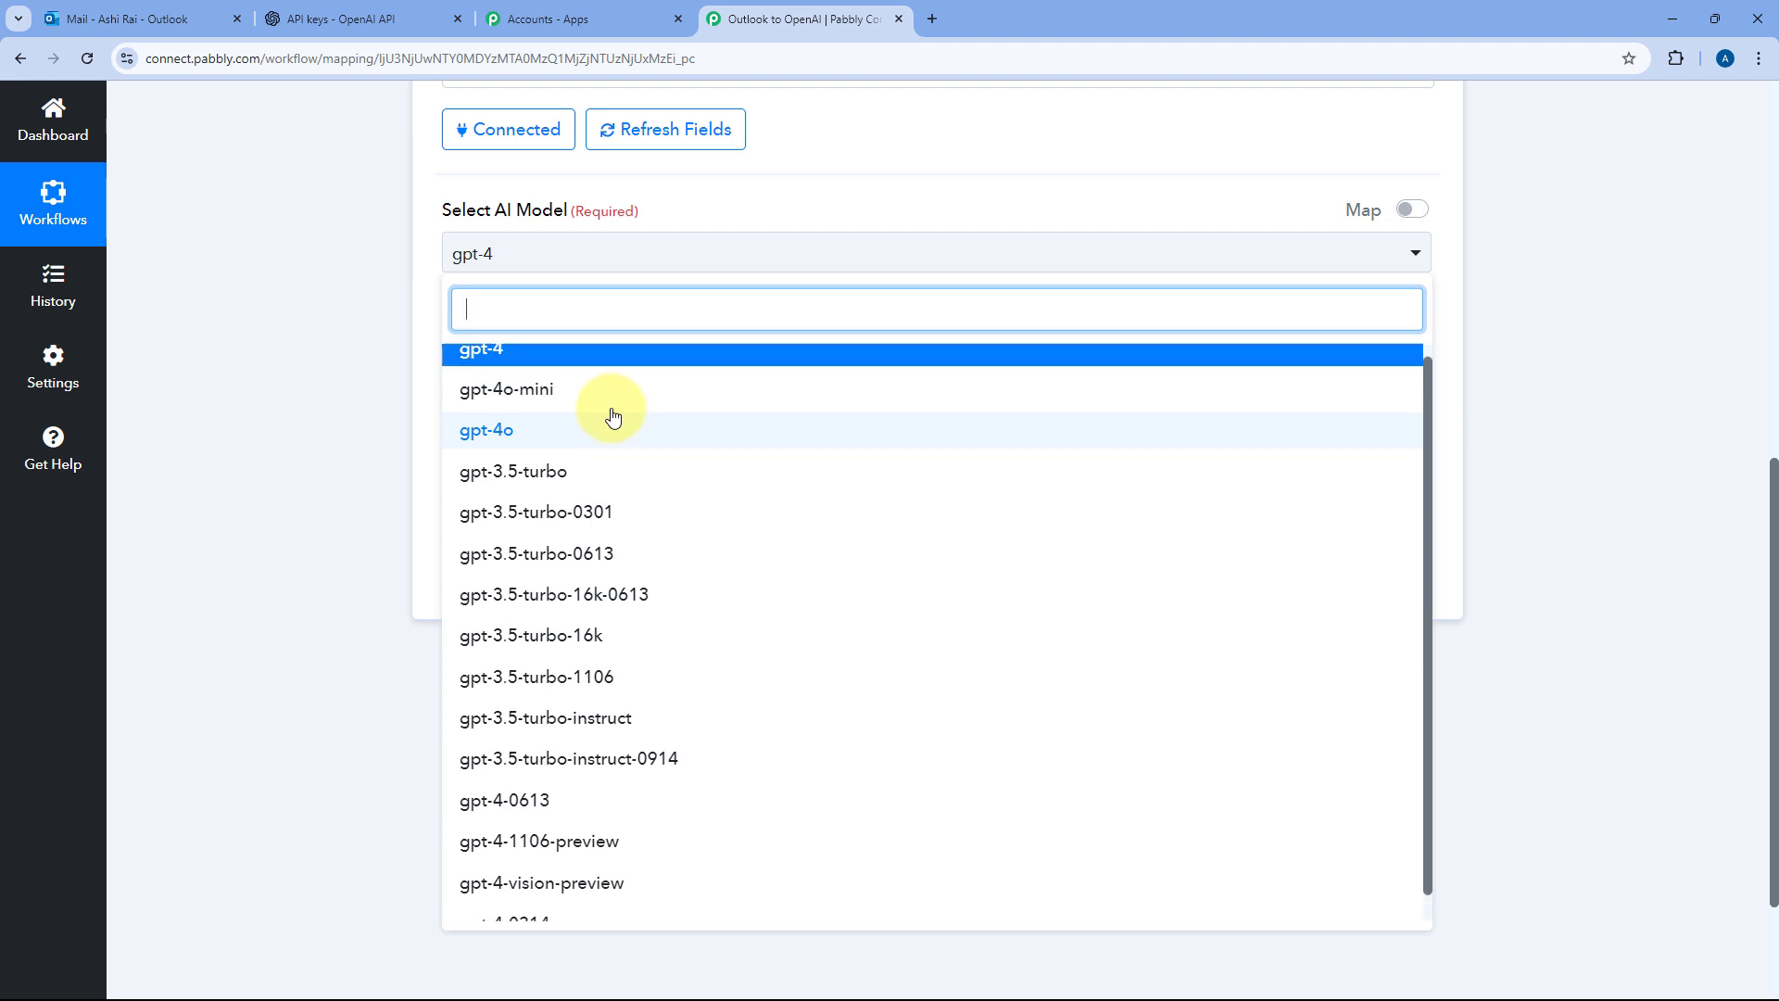
{"action": "left_click", "coordinate": [494, 359]}
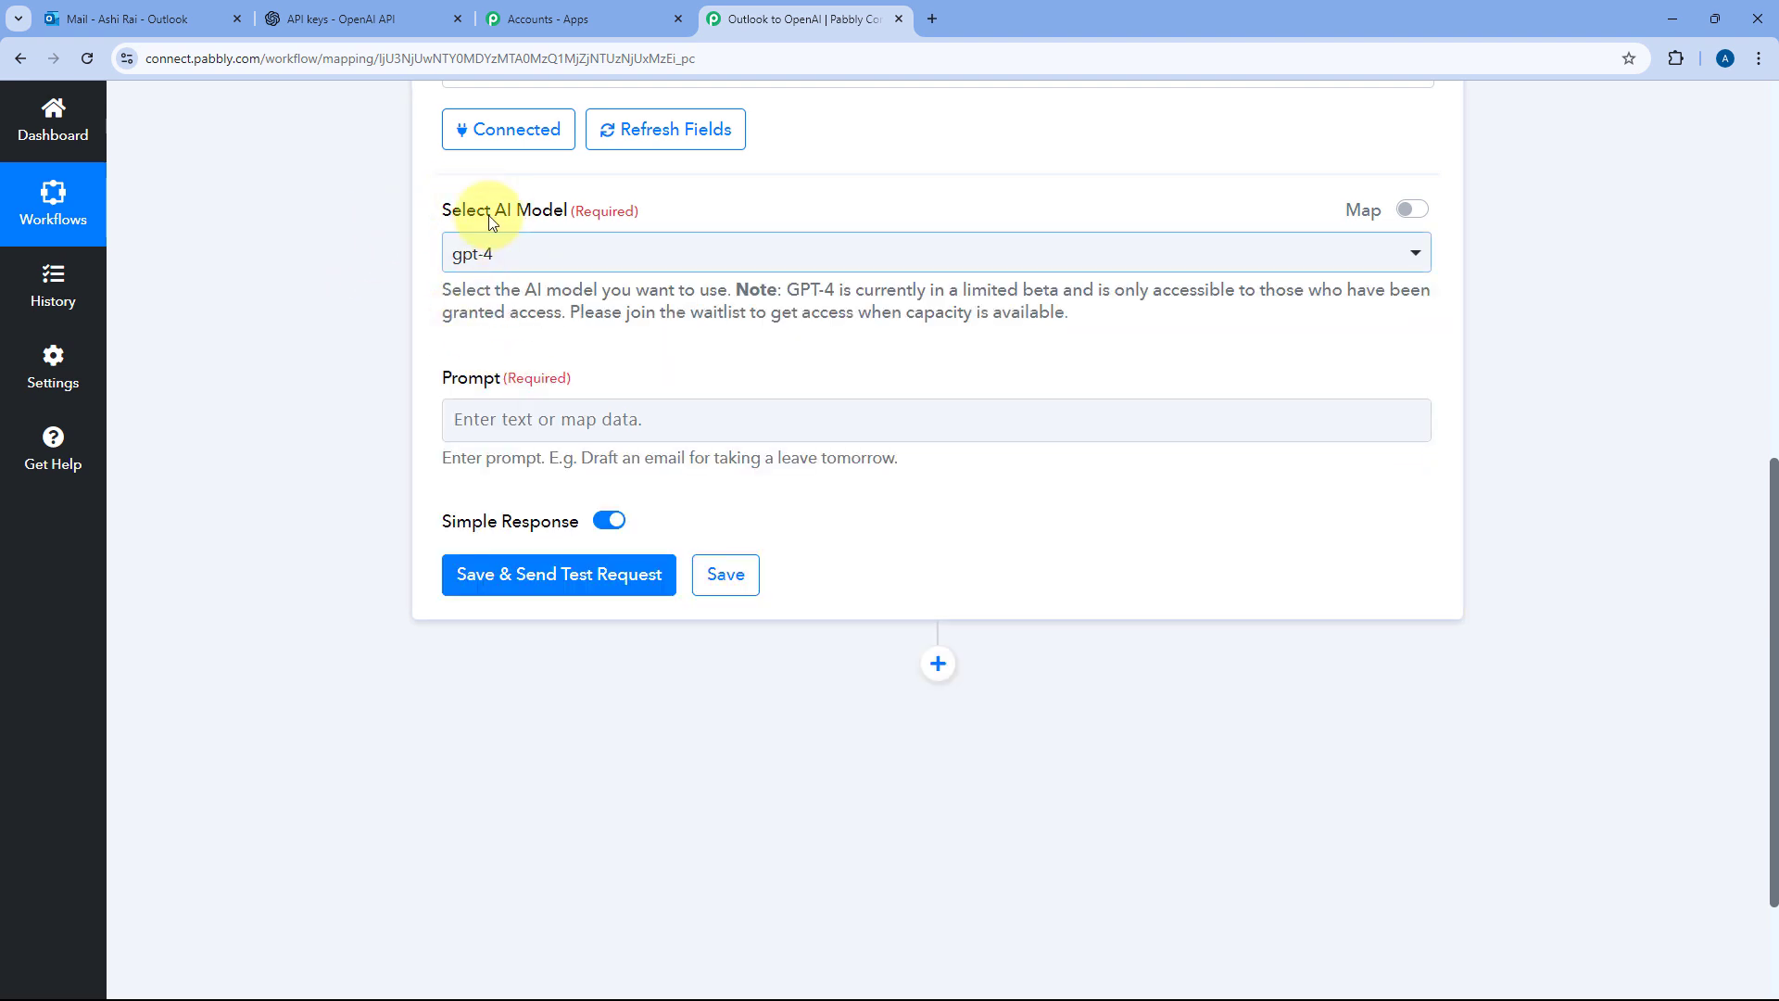
Paste the Customer Support Executive reply-drafting text as the prompt, adding blank lines before "If there is something" and "Only give me"
{"action": "scroll", "coordinate": [417, 330], "scroll_direction": "down", "scroll_amount": 2}
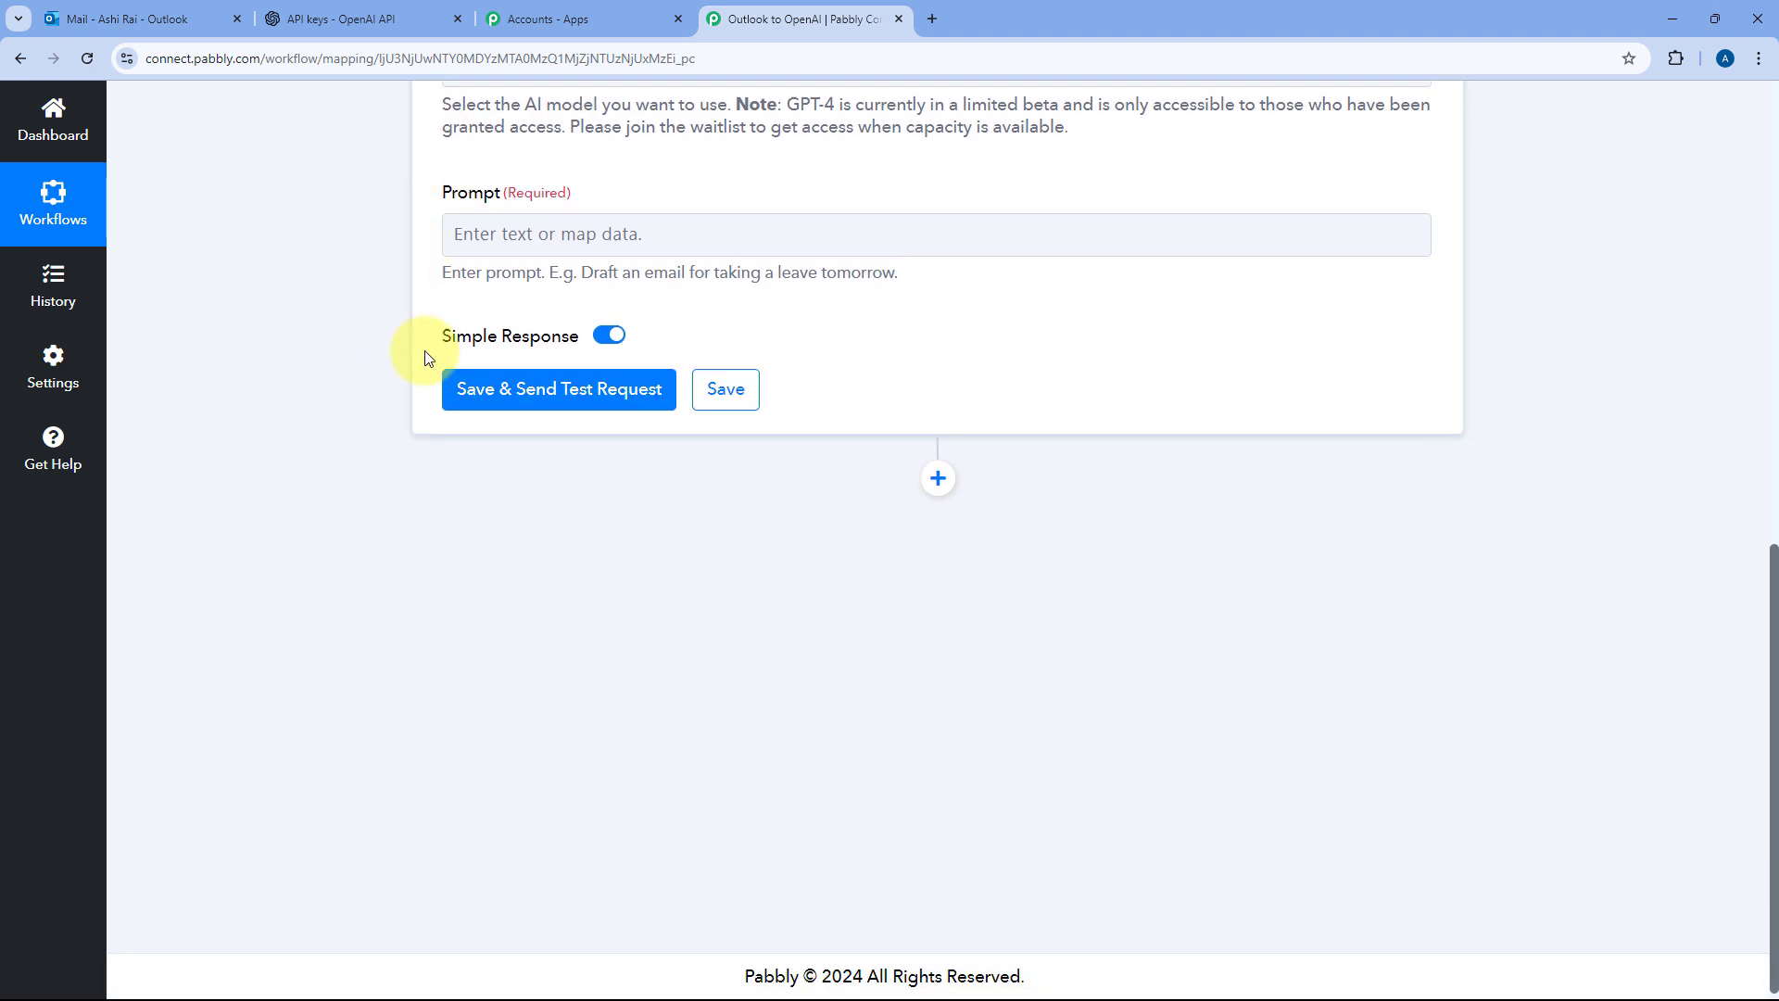
{"action": "left_click", "coordinate": [492, 242]}
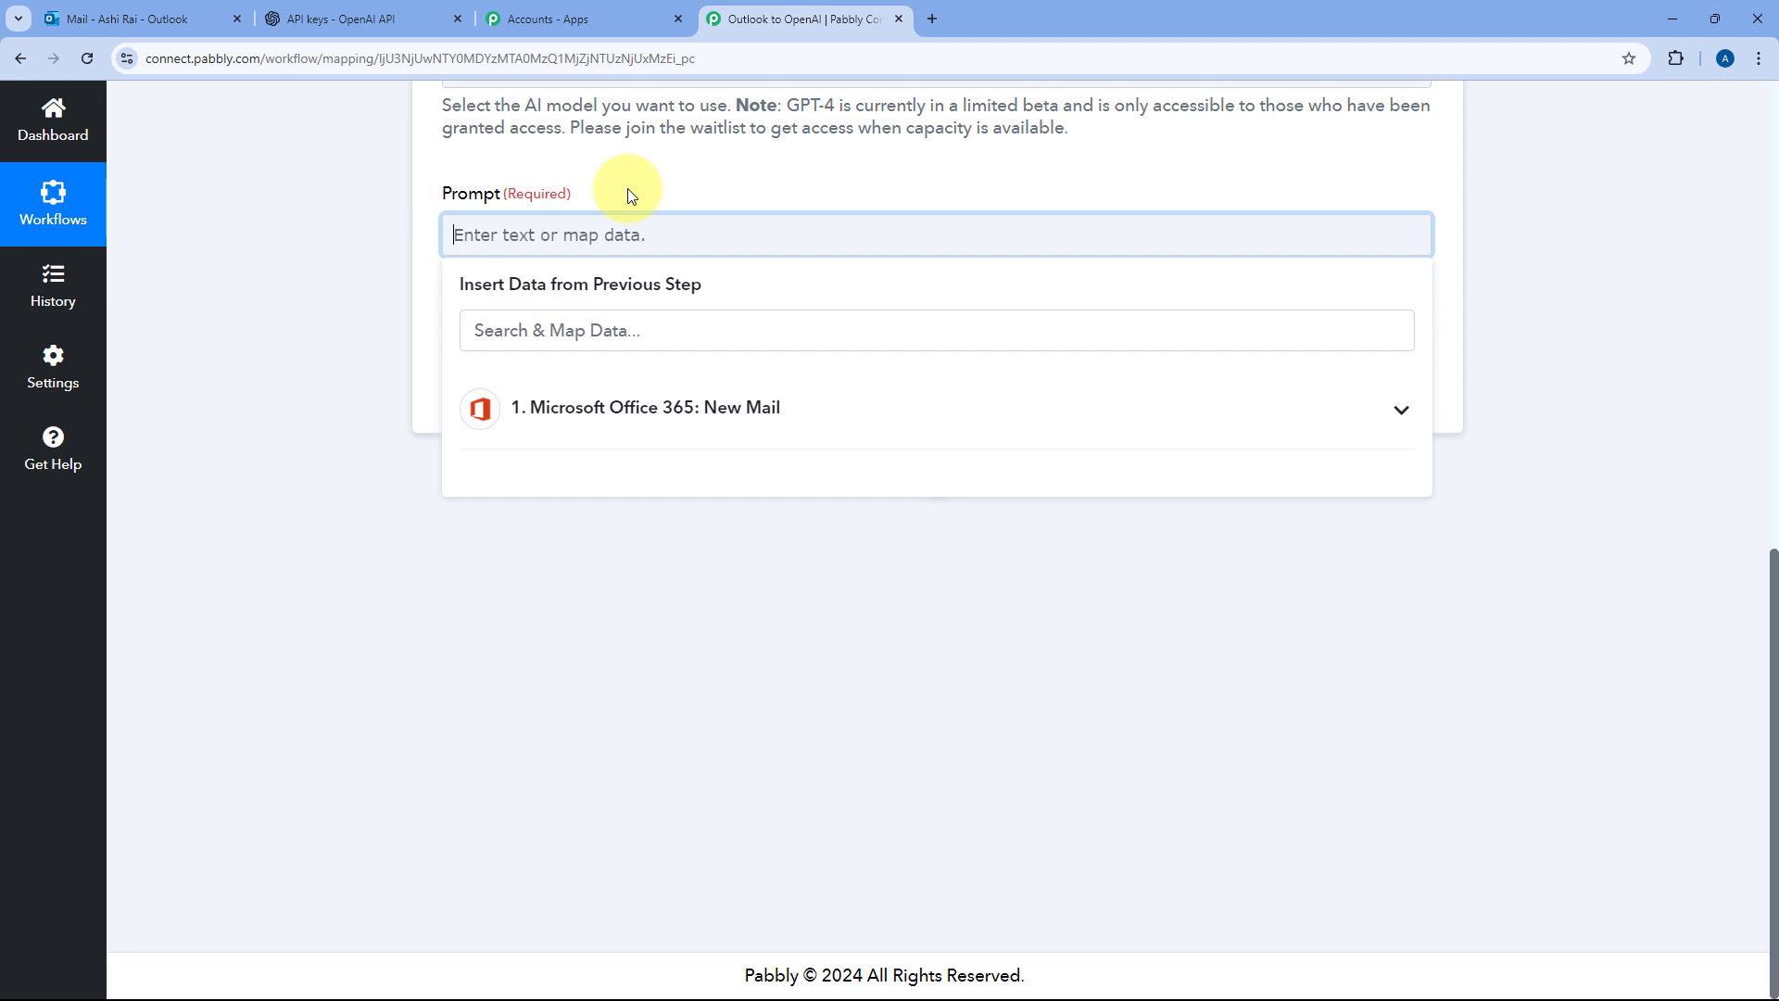
{"action": "key", "text": "ctrl+v"}
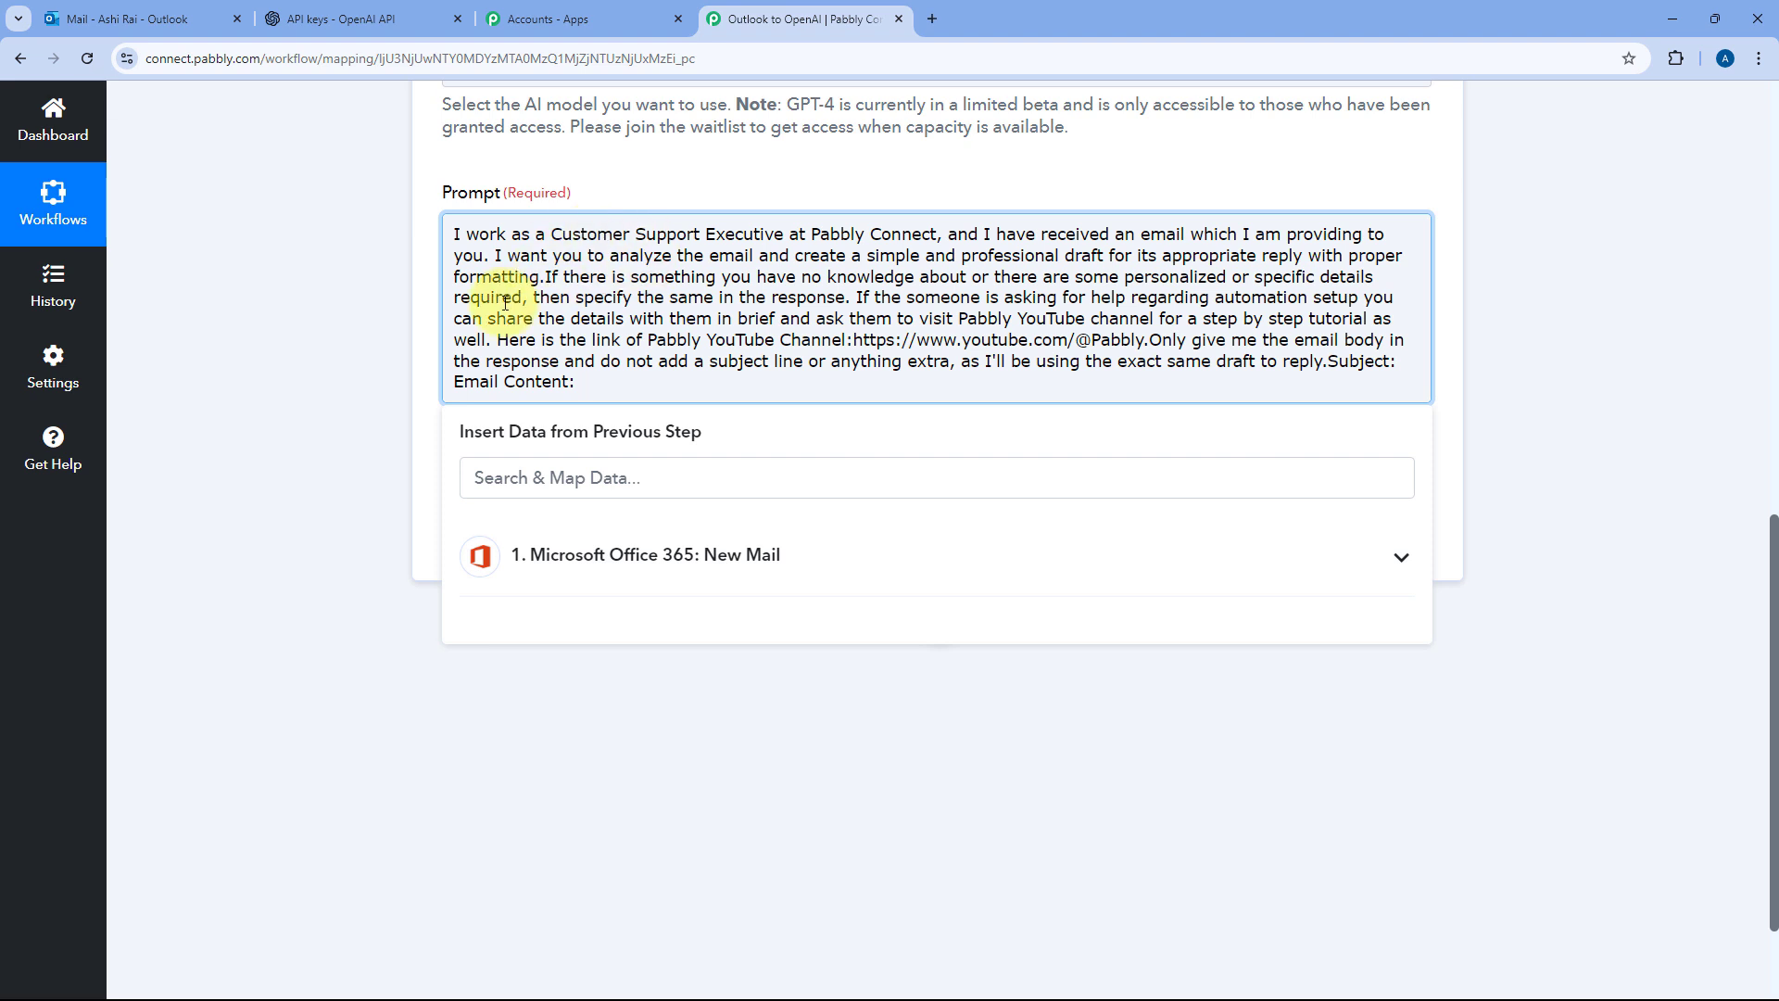
{"action": "left_click", "coordinate": [545, 277]}
{"action": "key", "text": "Return"}
{"action": "key", "text": "Return"}
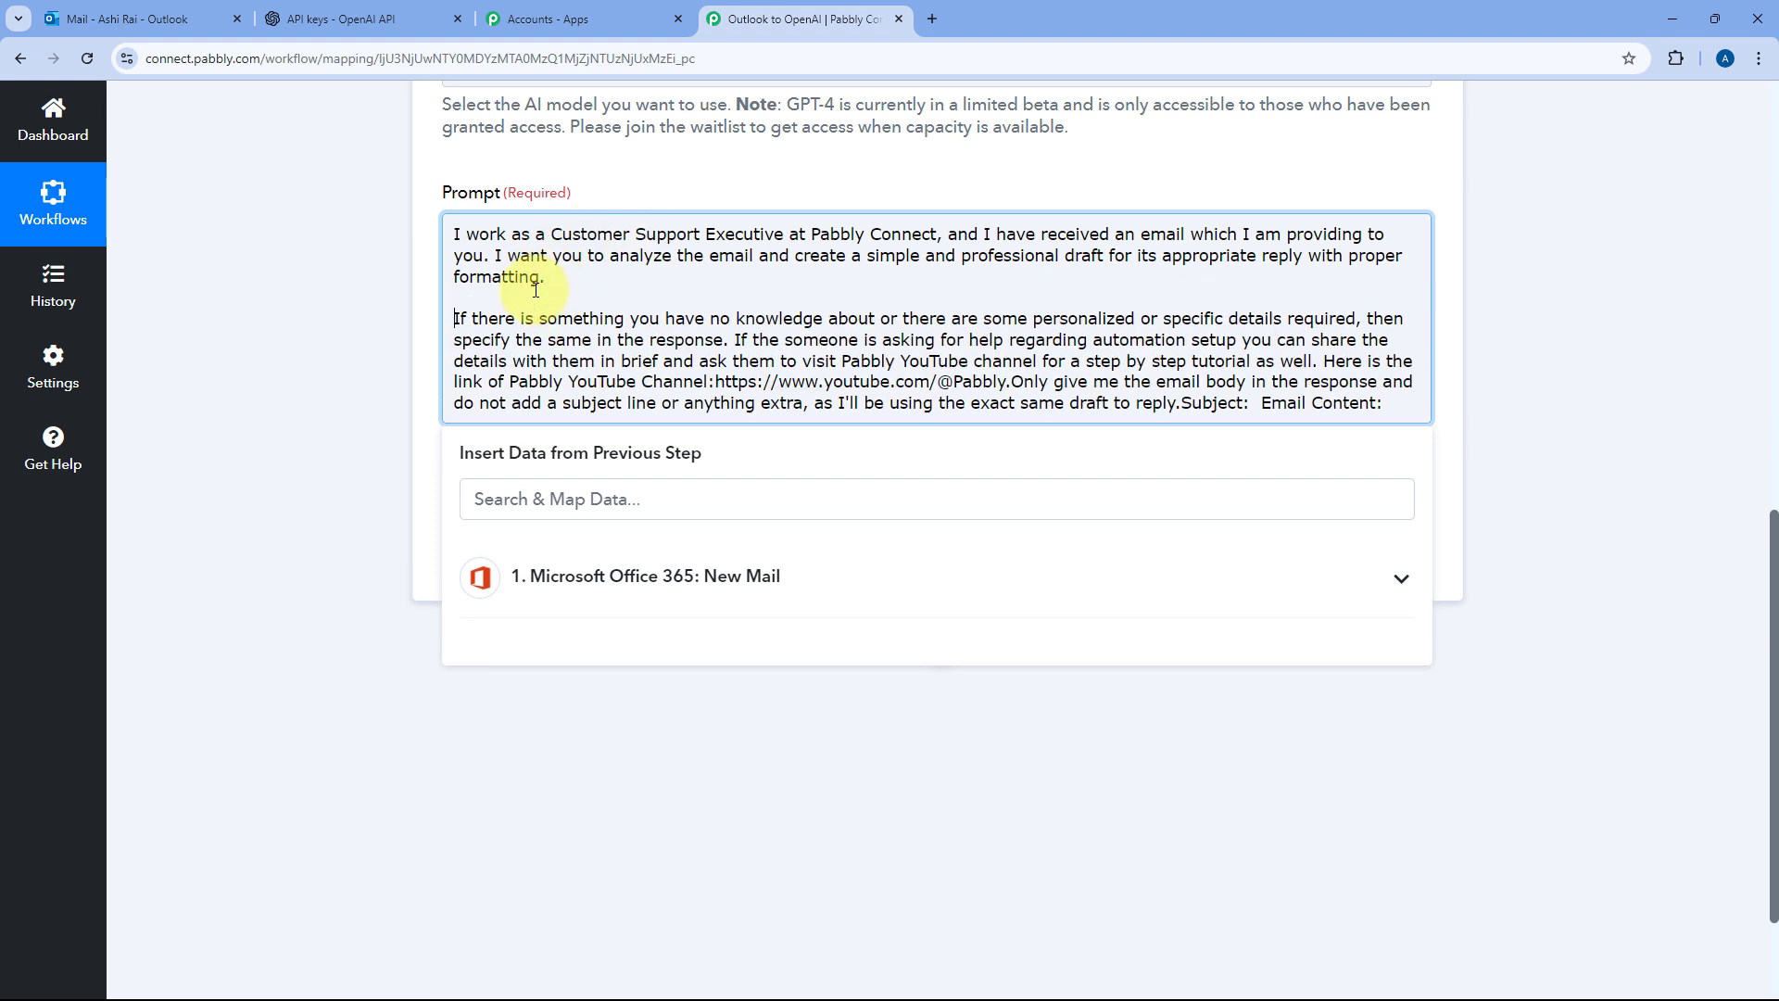
{"action": "left_click", "coordinate": [1010, 381]}
{"action": "key", "text": "Return"}
{"action": "key", "text": "Return"}
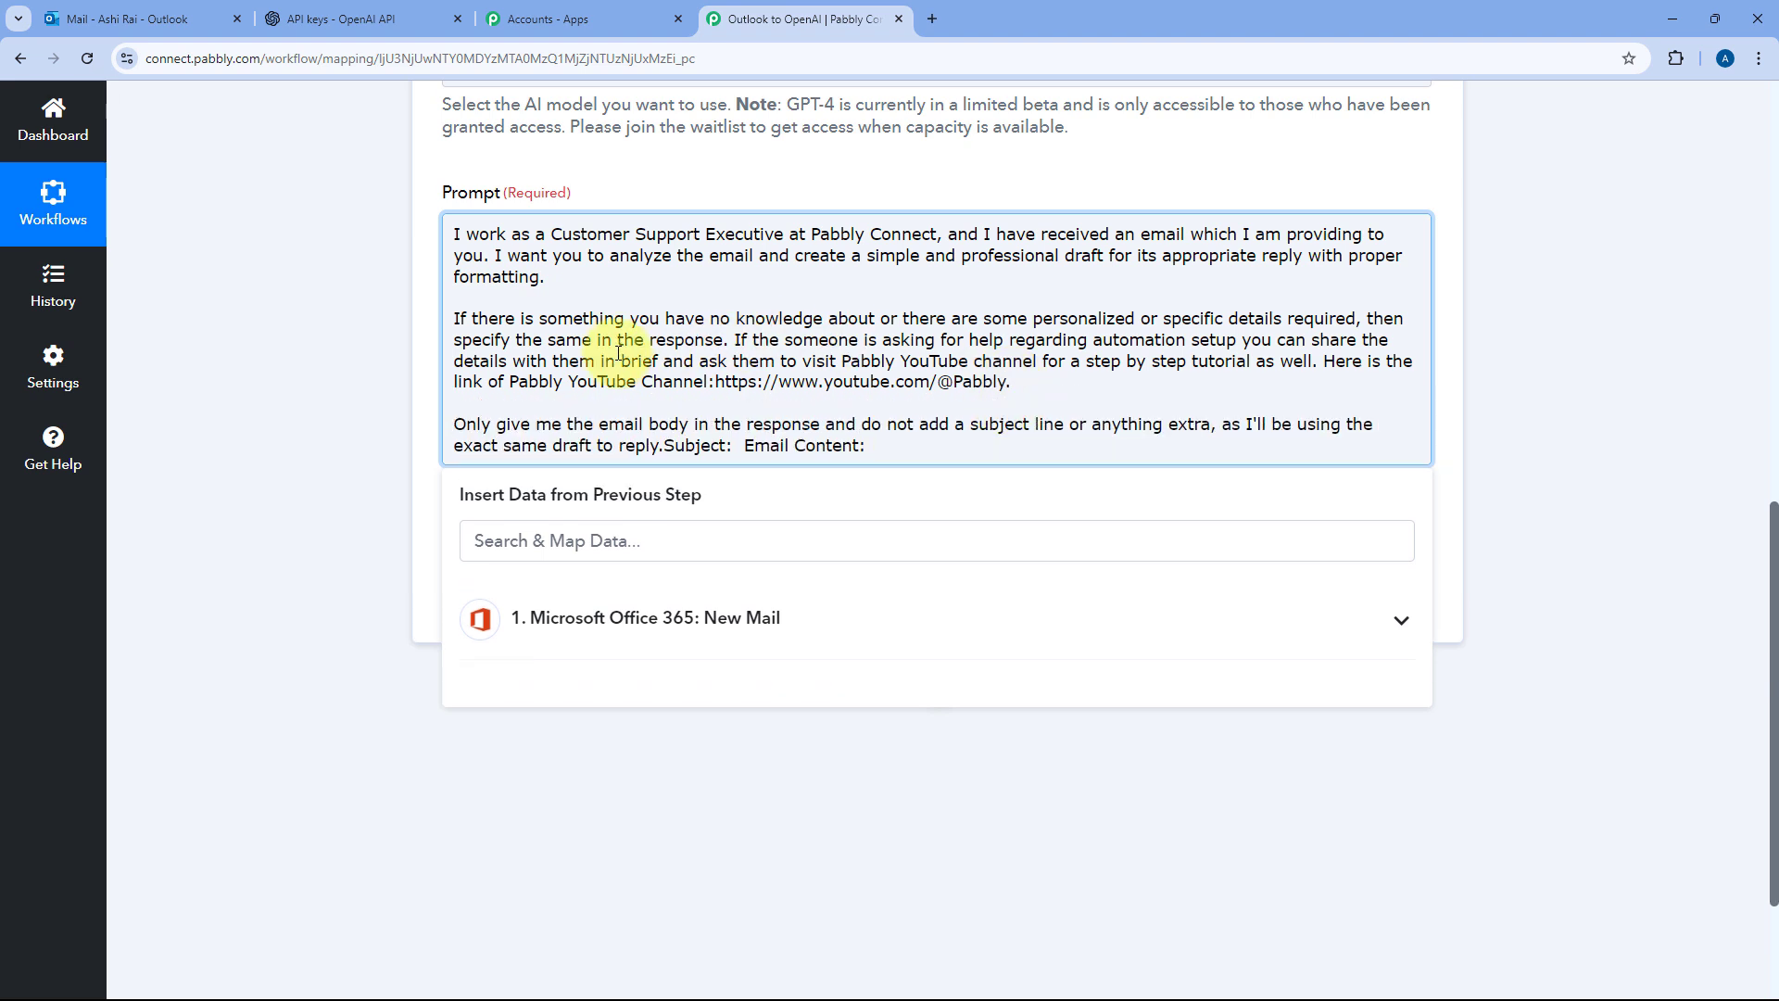
{"action": "left_click", "coordinate": [719, 192]}
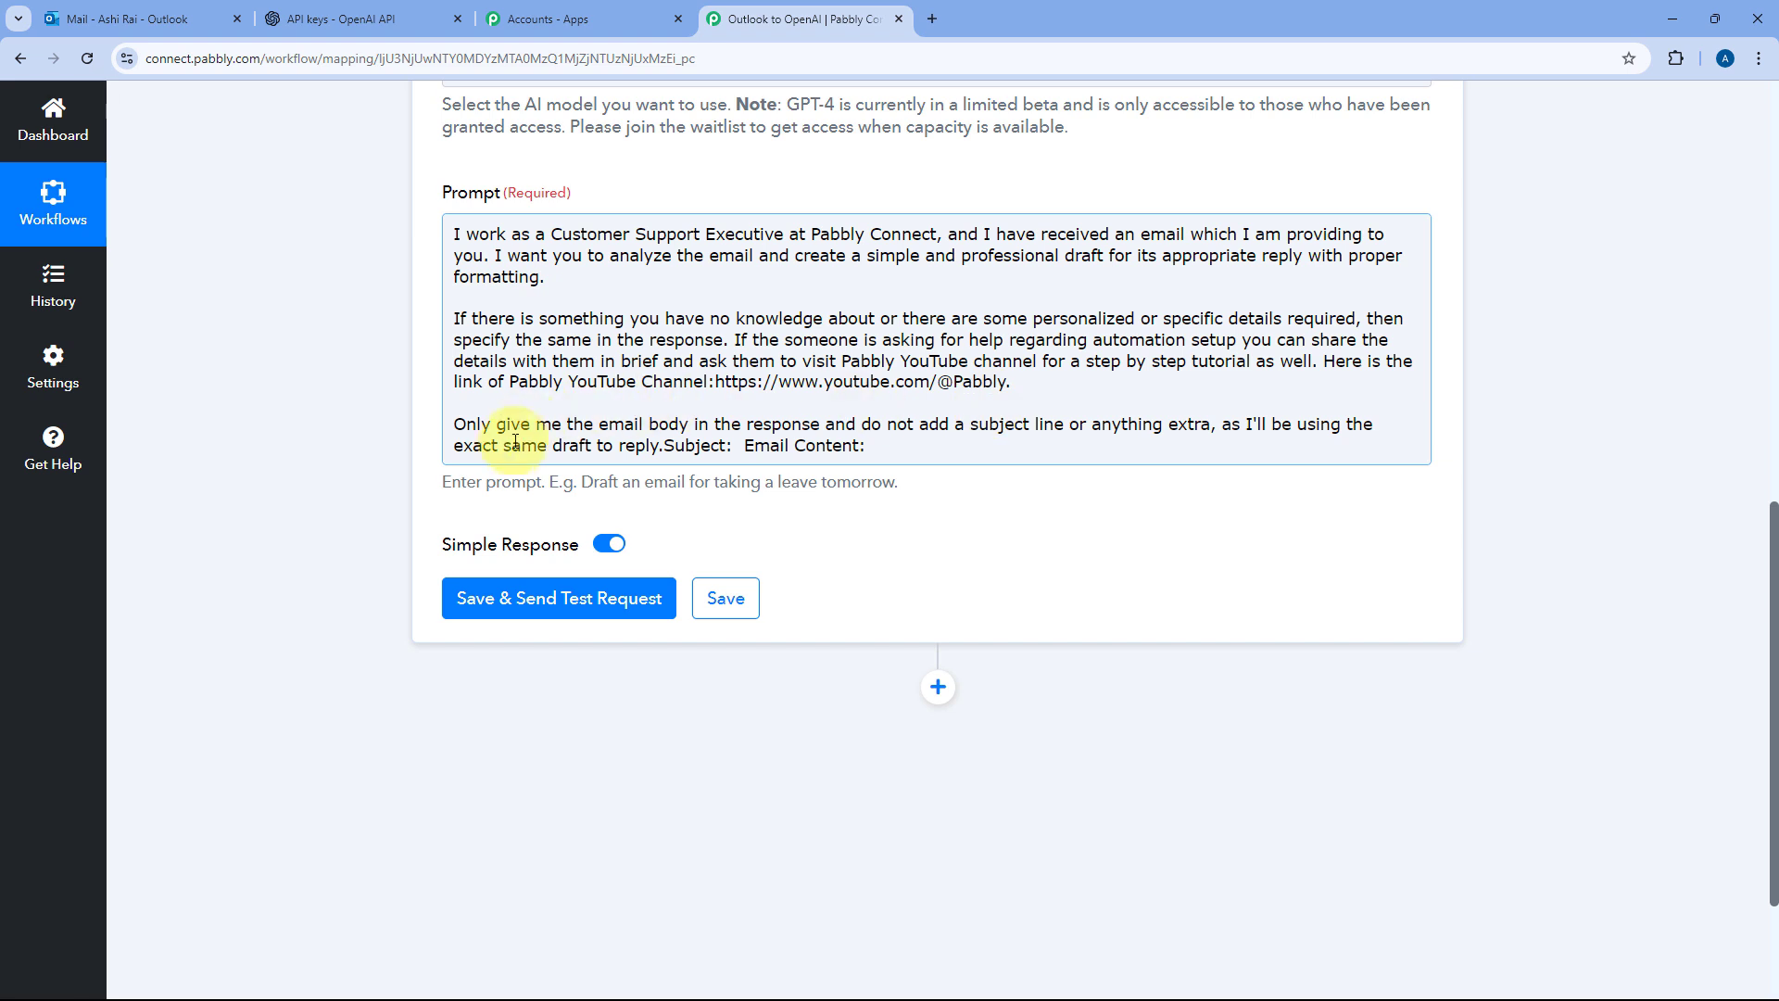
Put "Subject:" and "Email Content:" on separate lines at the end of the prompt, with a blank line above "Subject:"
{"action": "left_click", "coordinate": [663, 446]}
{"action": "key", "text": "Return"}
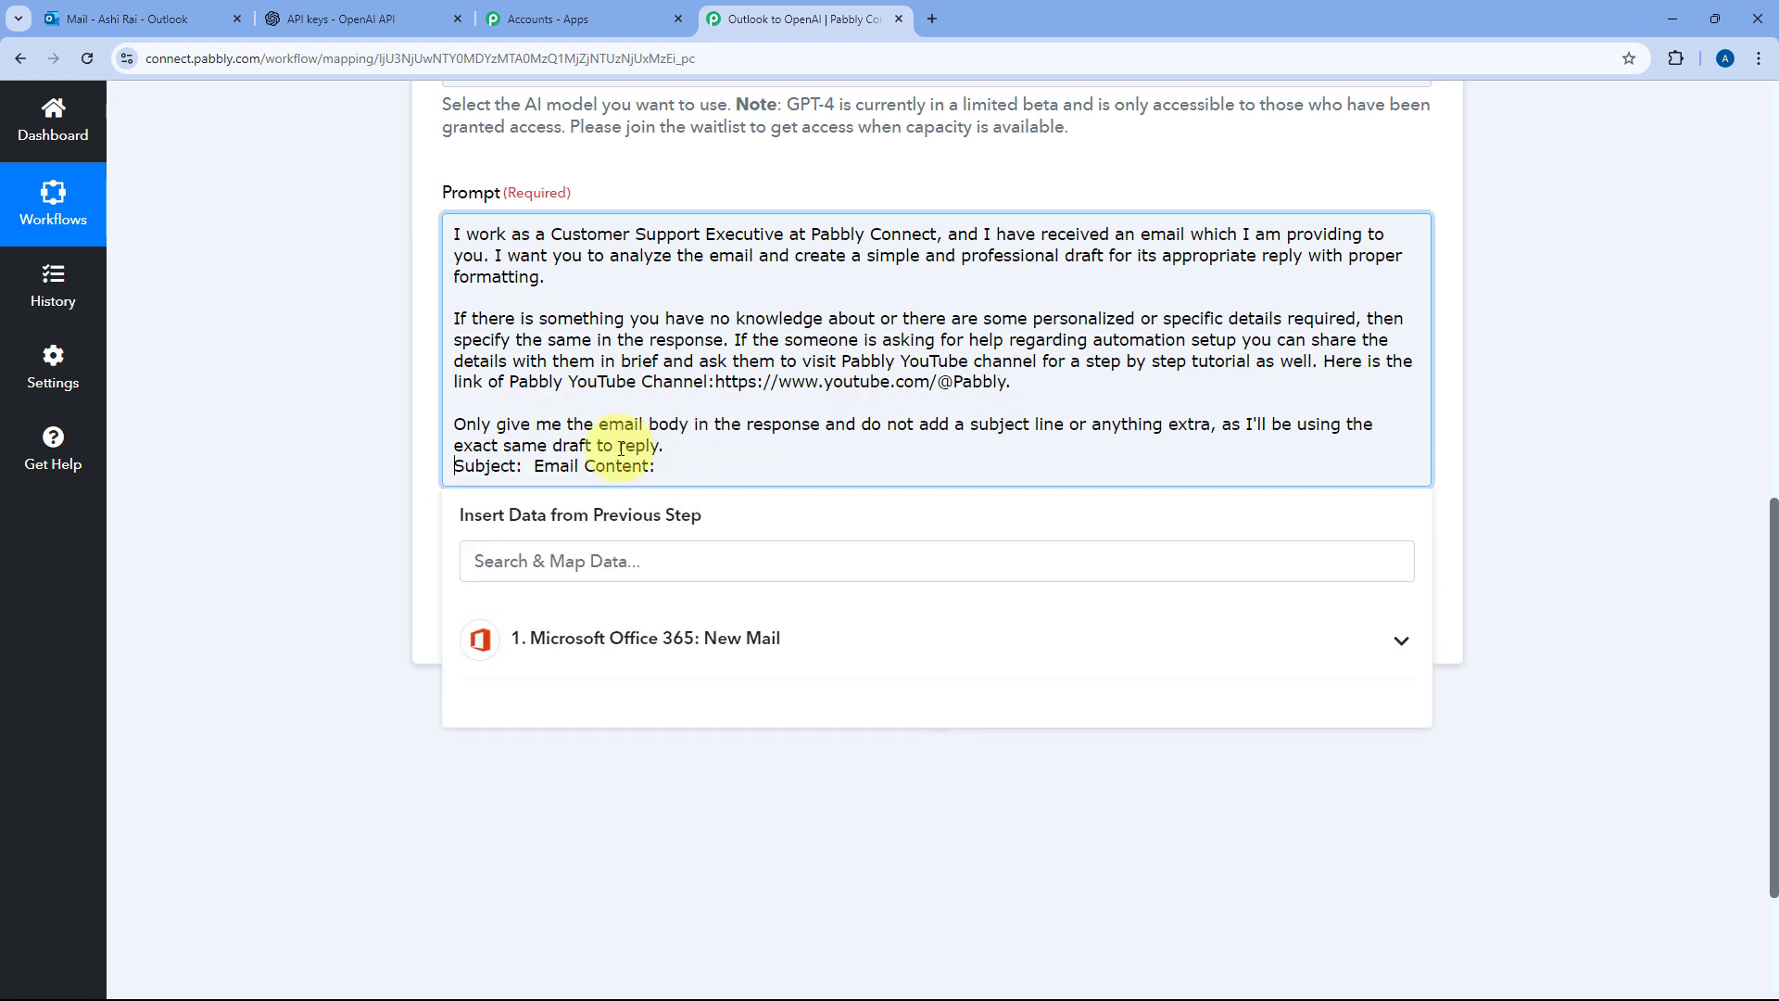
{"action": "left_click", "coordinate": [538, 466]}
{"action": "key", "text": "Return"}
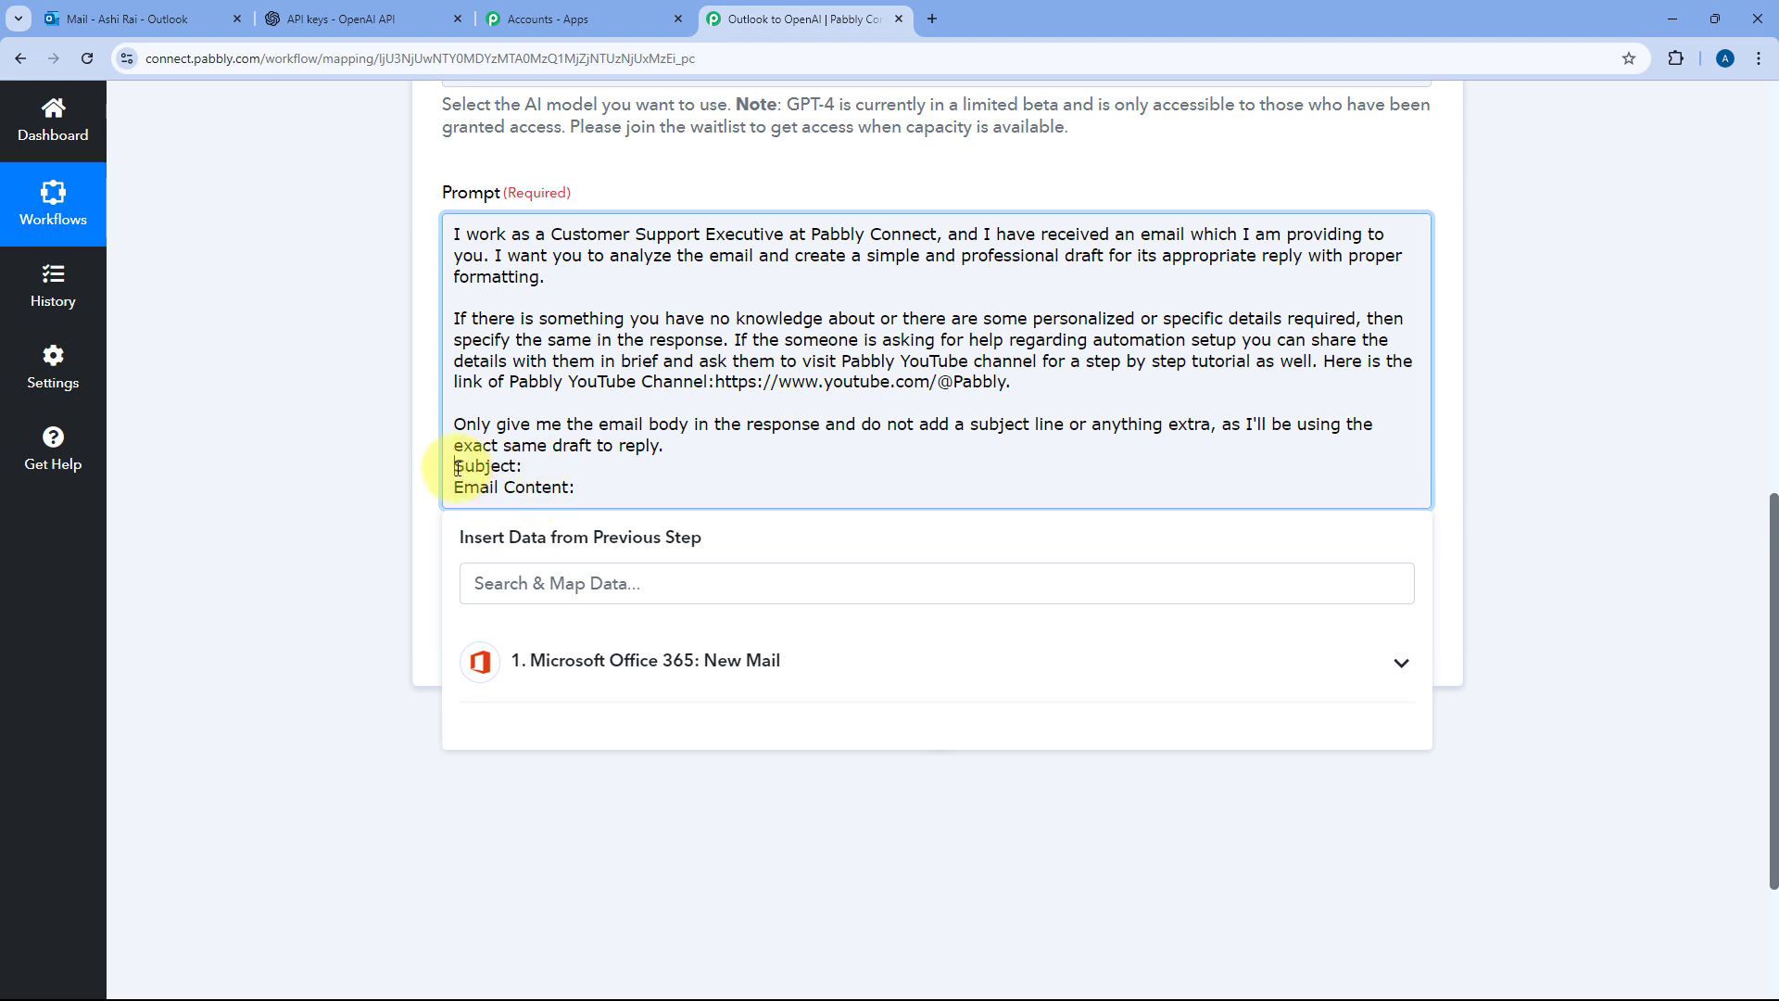
{"action": "left_click", "coordinate": [456, 468]}
{"action": "key", "text": "Return"}
{"action": "left_click", "coordinate": [592, 480]}
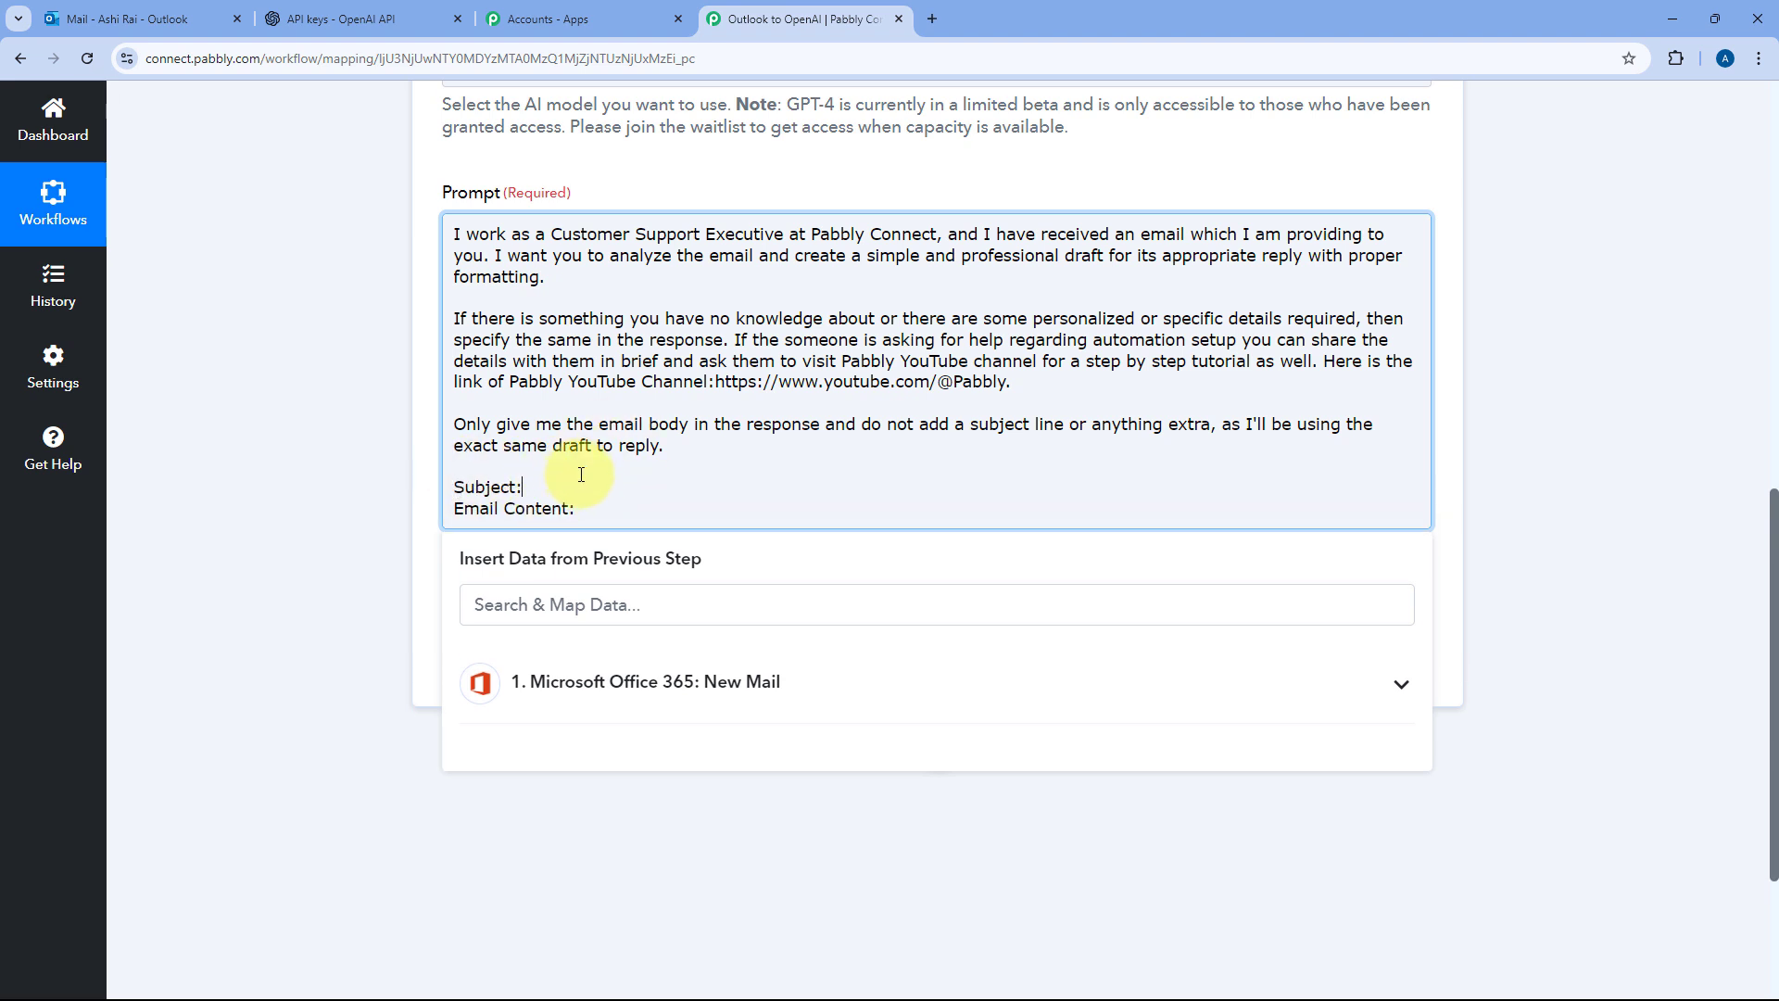
{"action": "left_click", "coordinate": [603, 509]}
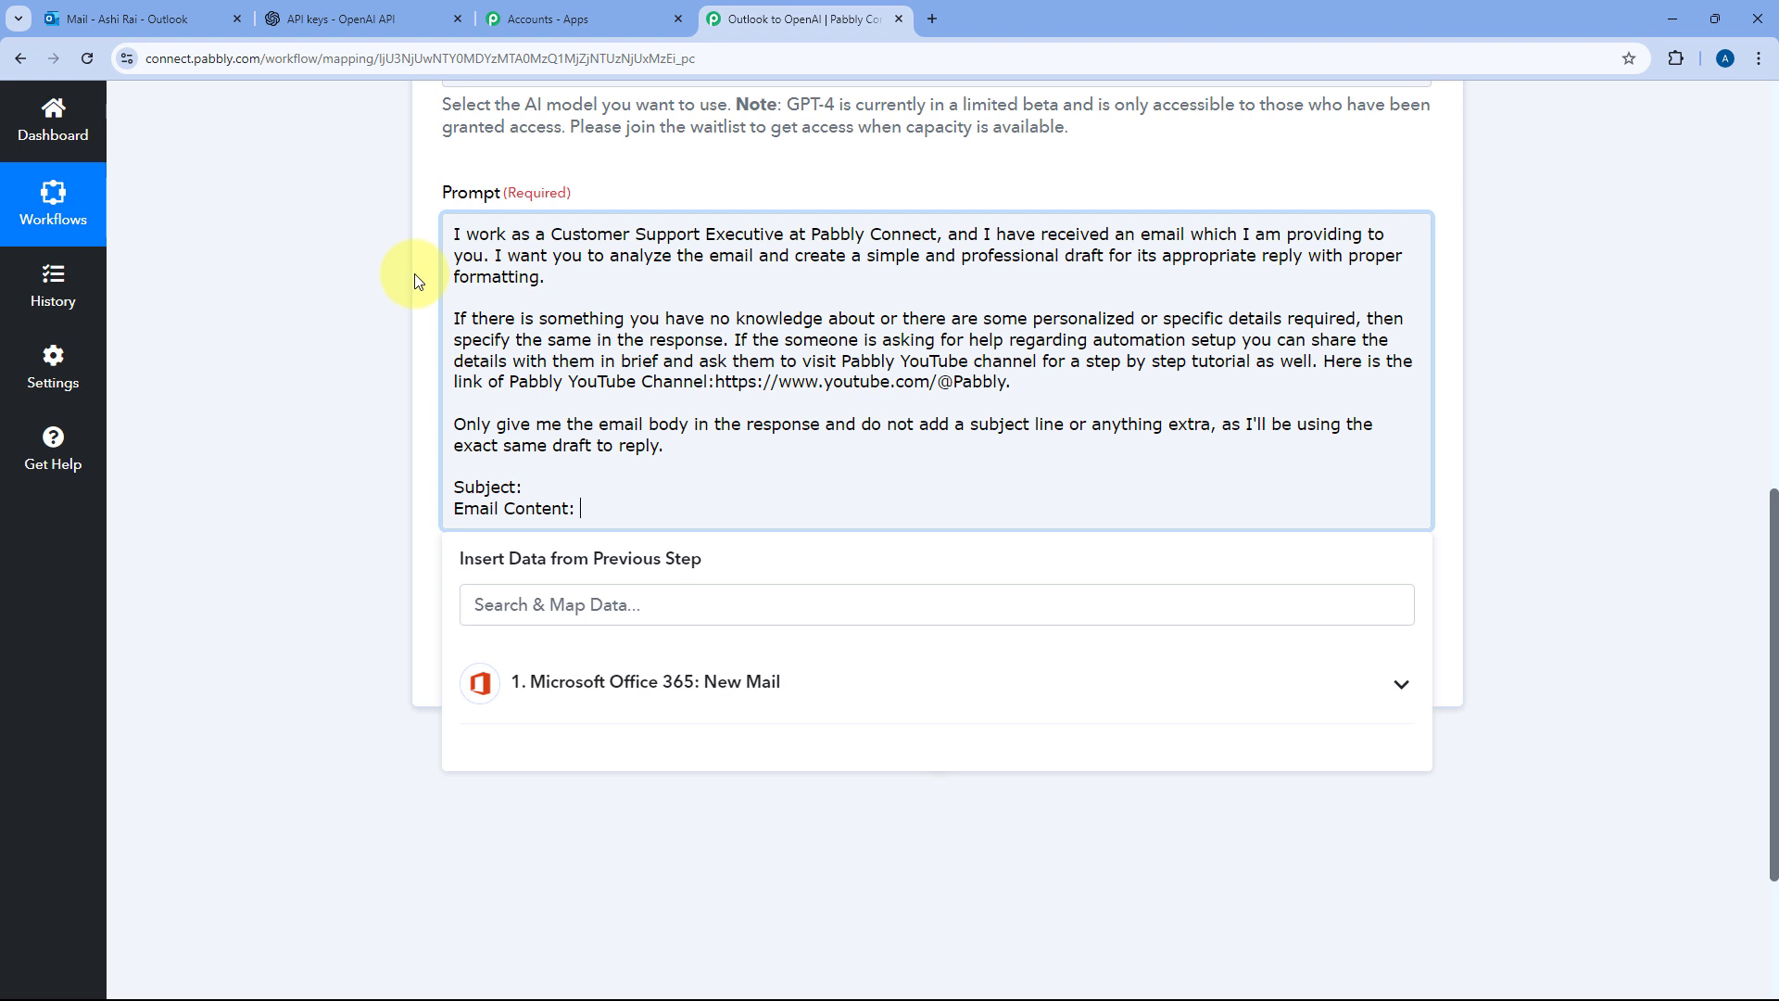
{"action": "left_click", "coordinate": [606, 505]}
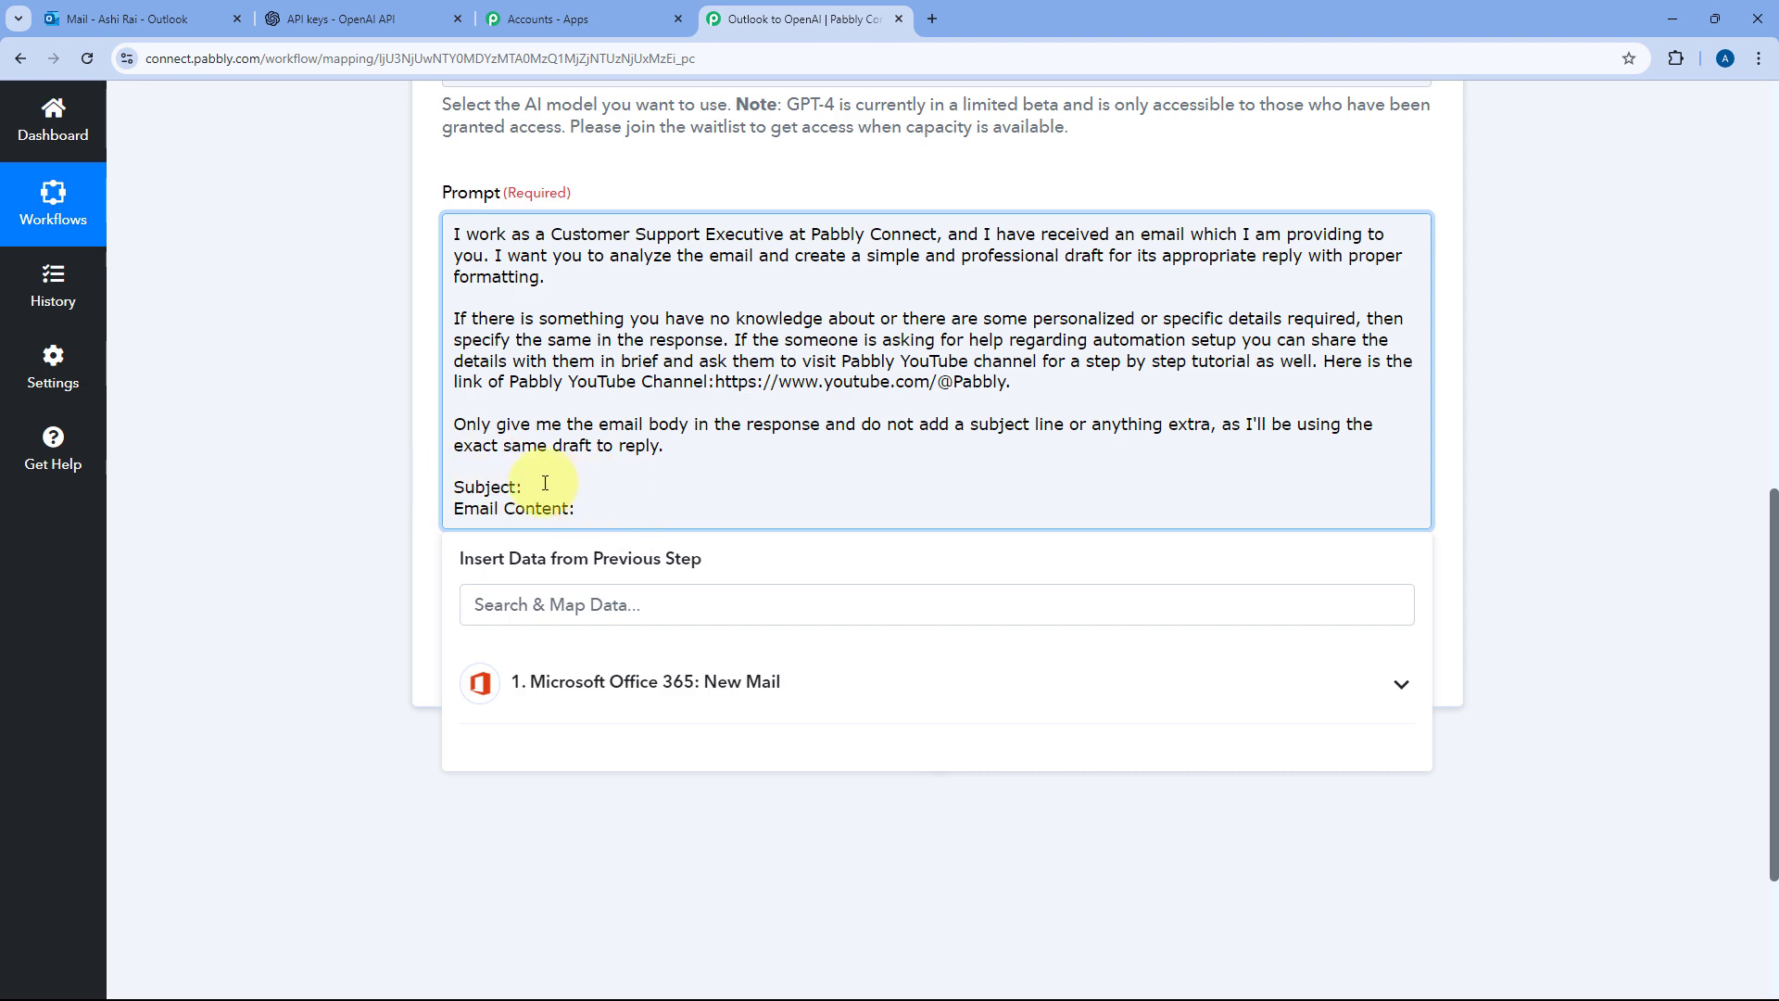
Review the response captured by the New Mail trigger, including its BodyPreview, and return to the ChatGPT prompt
{"action": "scroll", "coordinate": [349, 397], "scroll_direction": "up", "scroll_amount": 10}
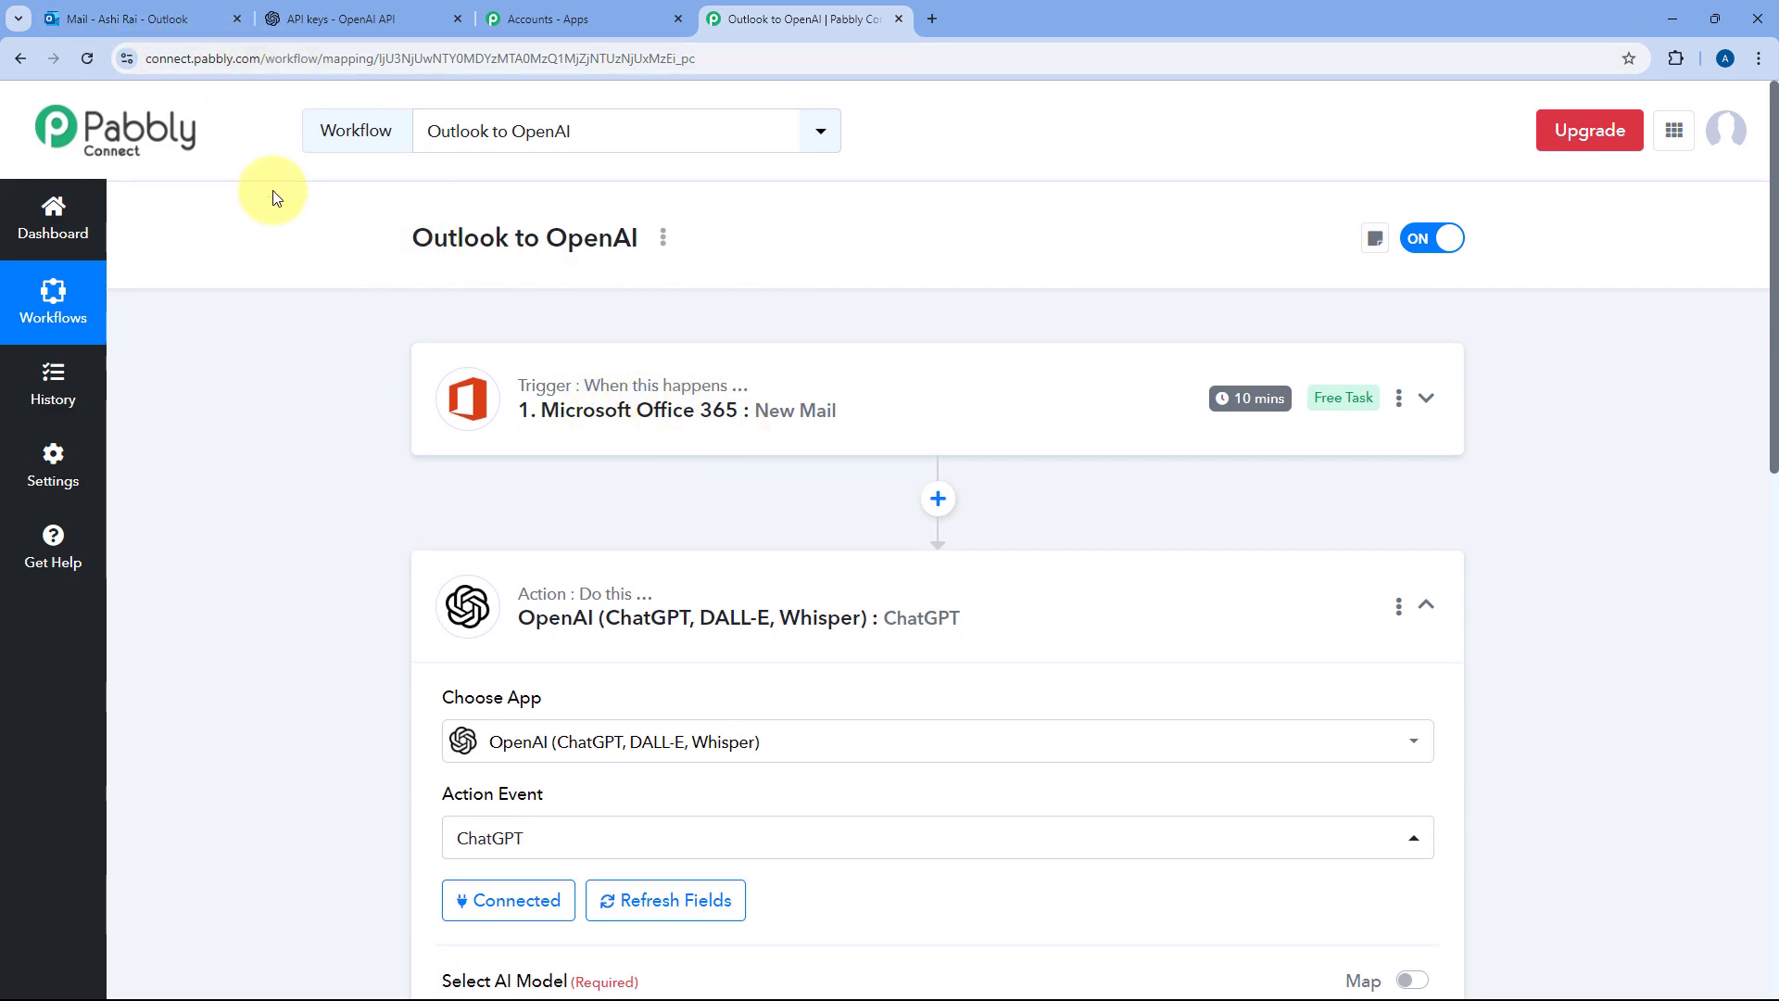
{"action": "scroll", "coordinate": [858, 315], "scroll_direction": "down", "scroll_amount": 3}
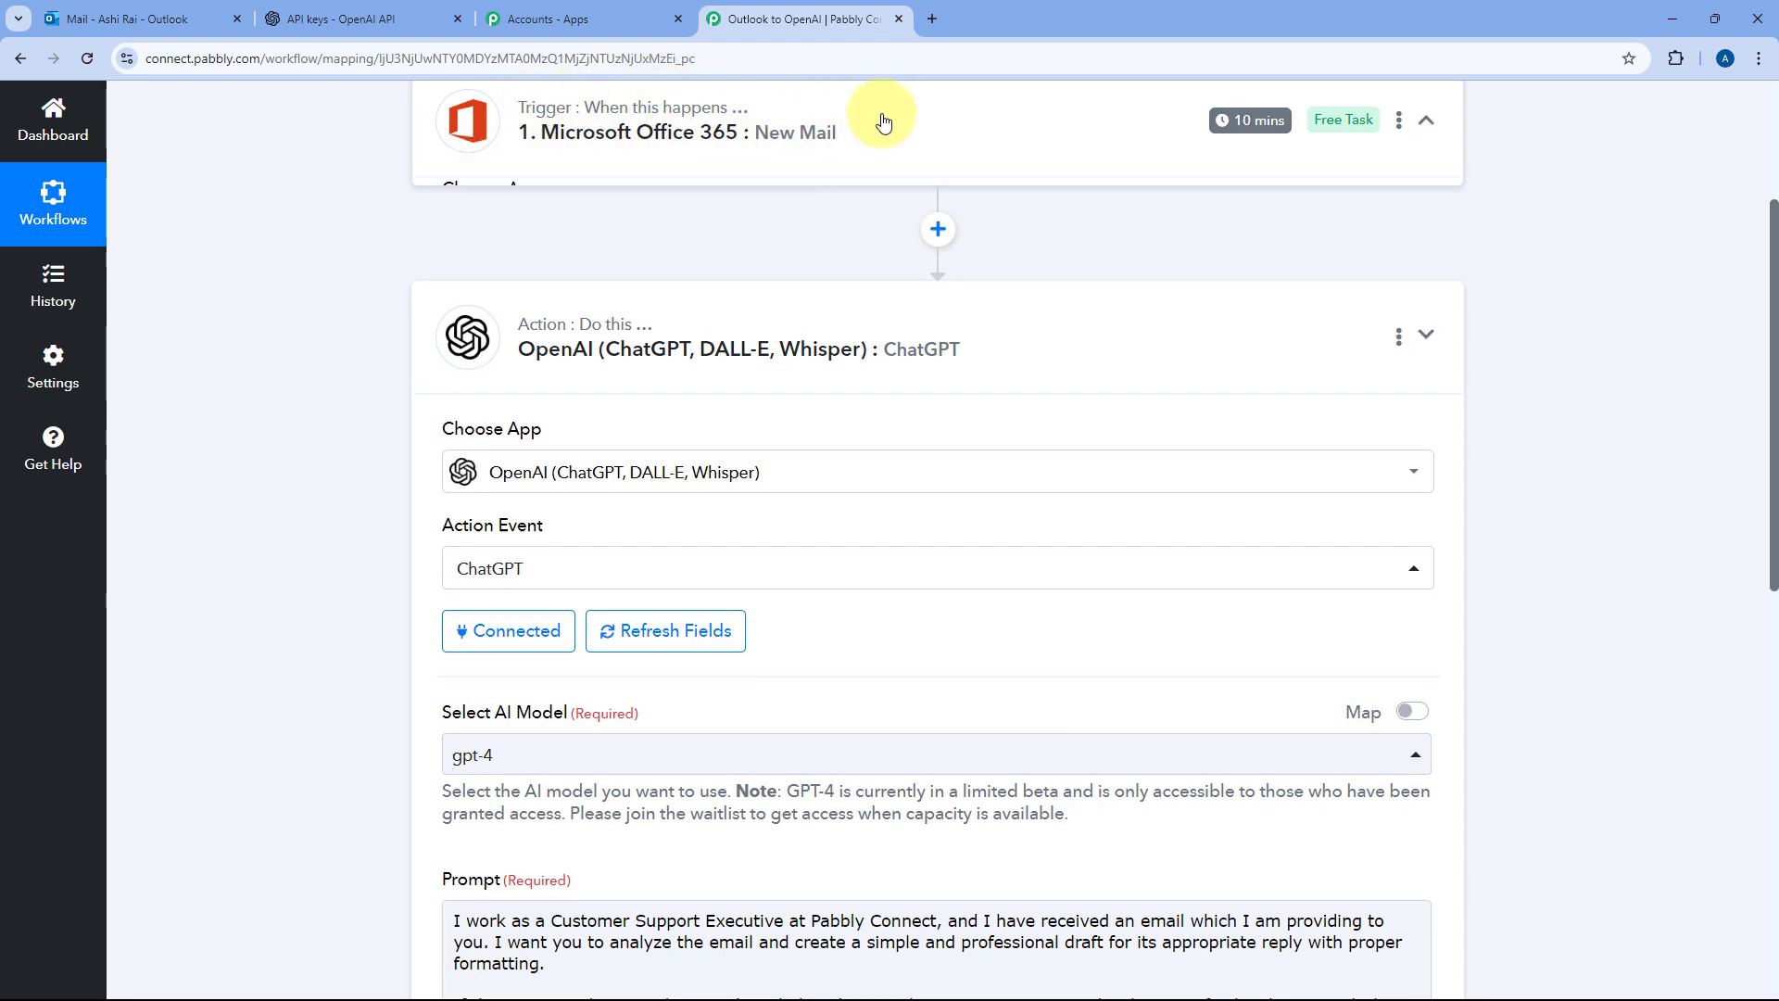
{"action": "left_click", "coordinate": [883, 121]}
{"action": "scroll", "coordinate": [306, 306], "scroll_direction": "down", "scroll_amount": 5}
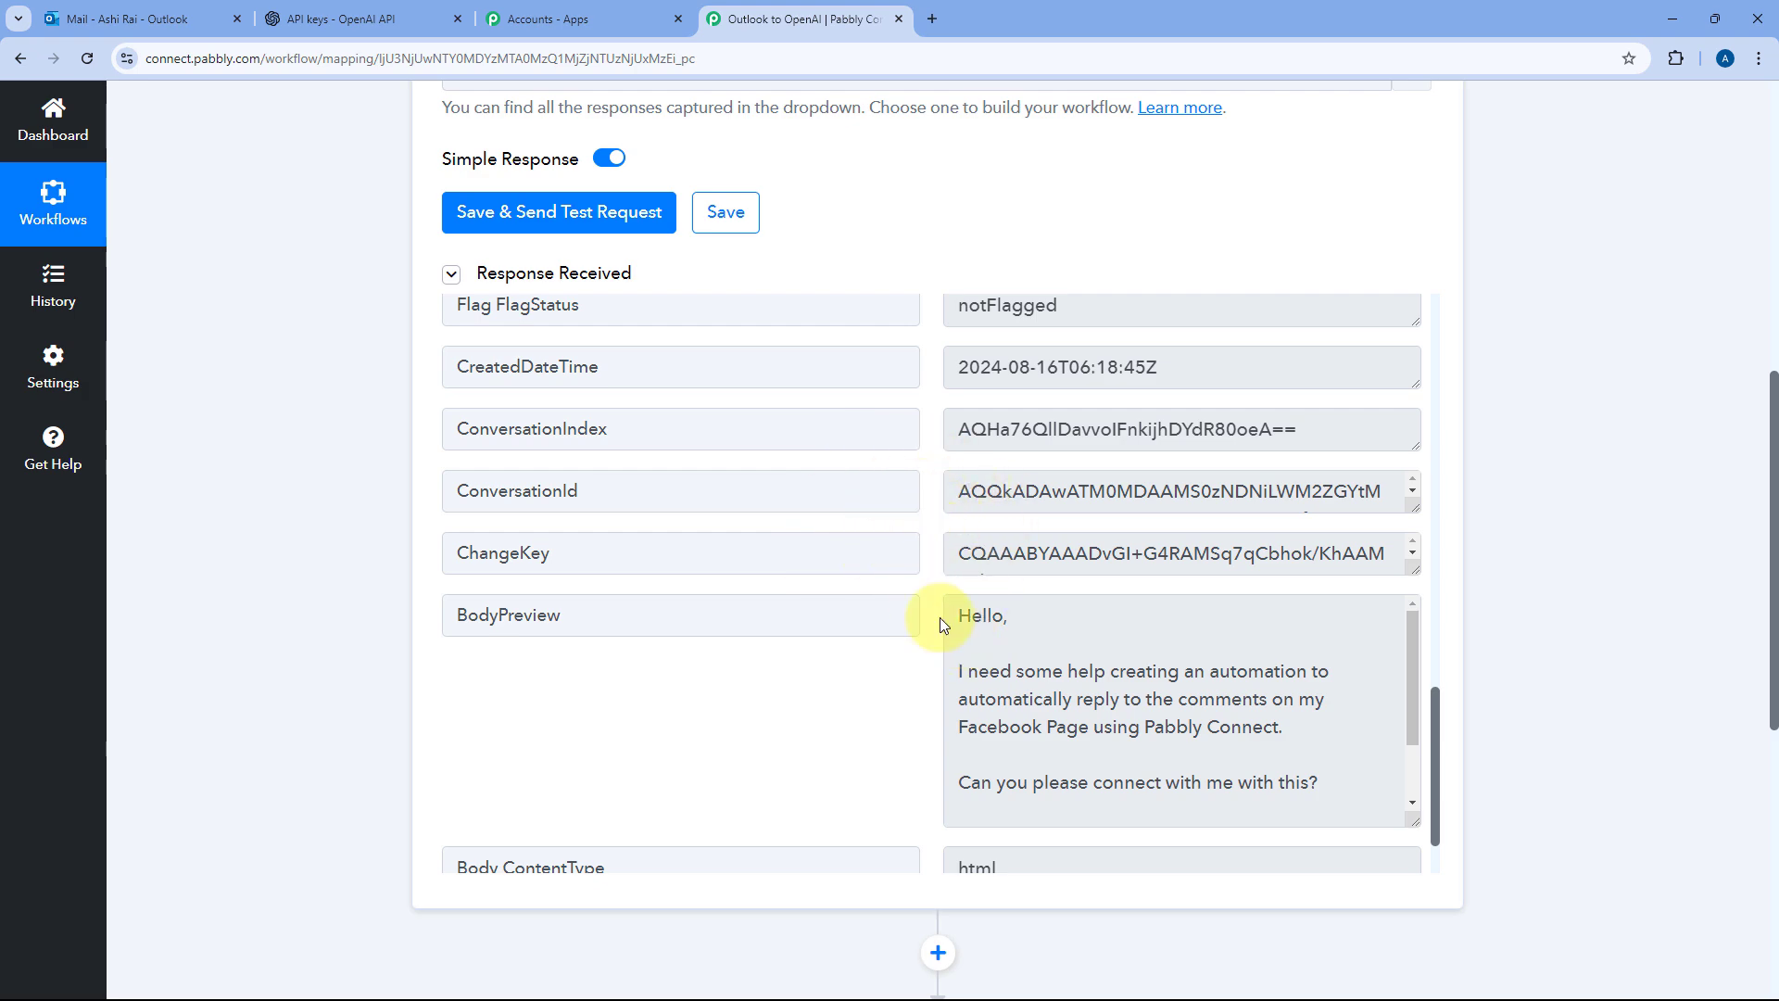
{"action": "scroll", "coordinate": [334, 542], "scroll_direction": "down", "scroll_amount": 4}
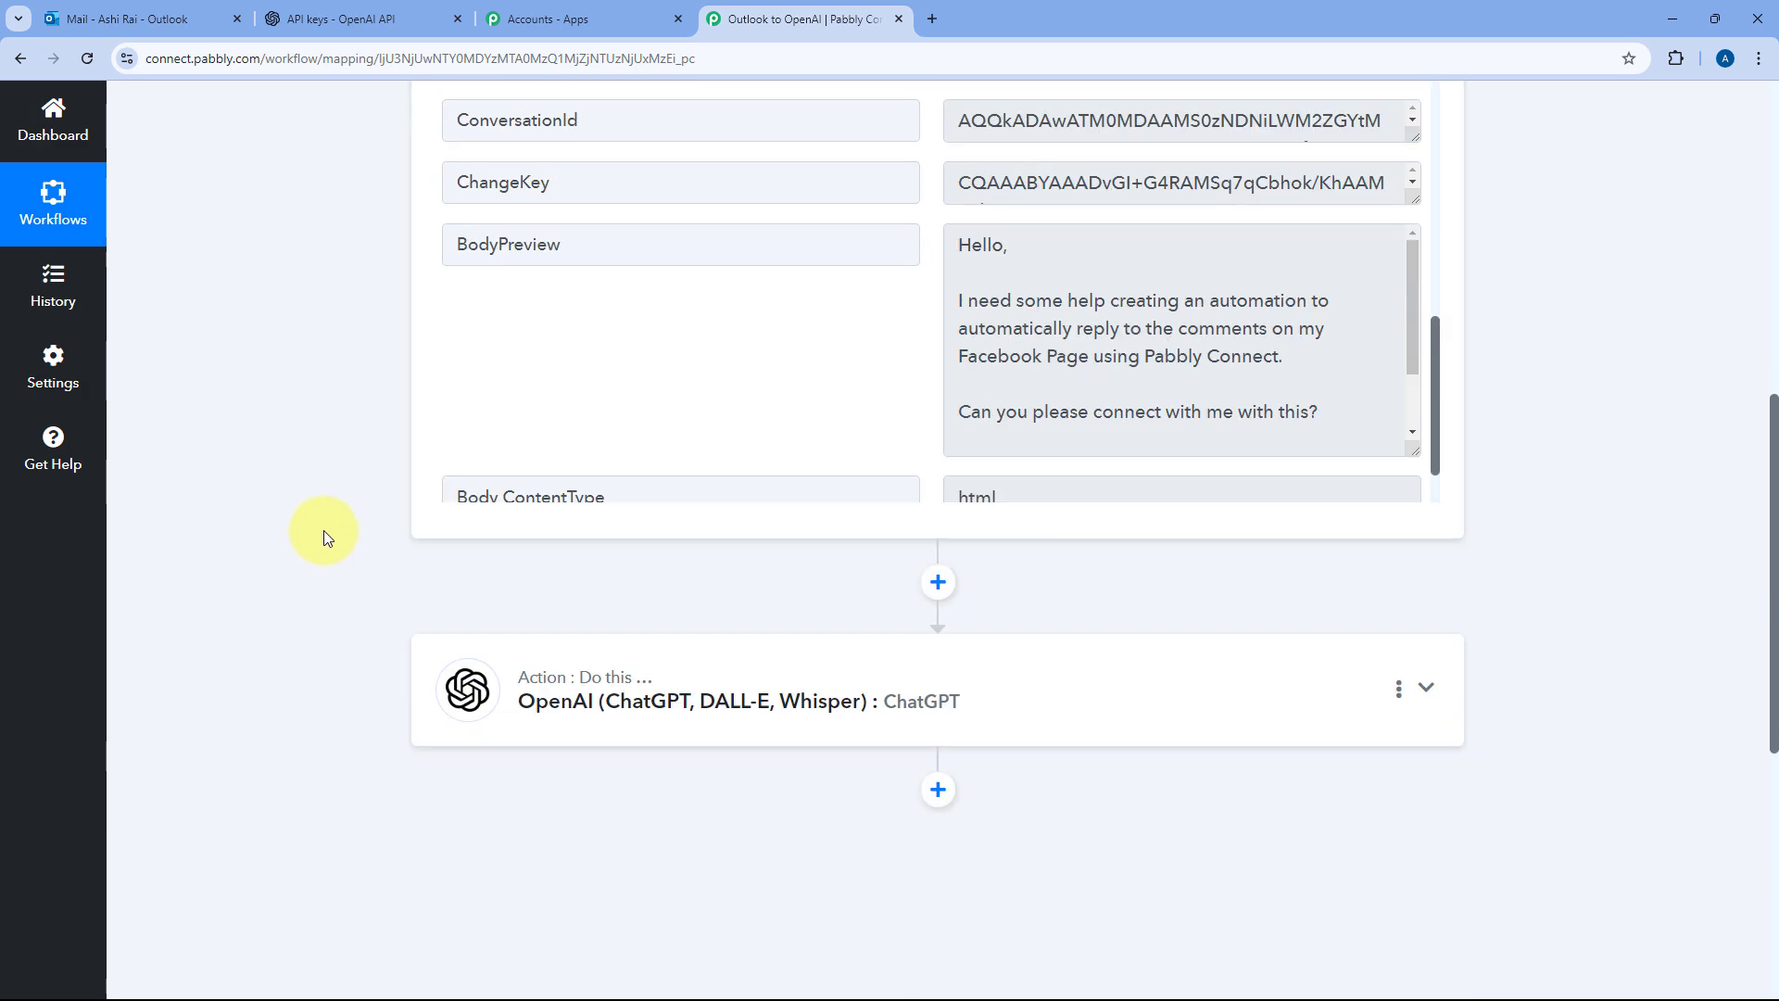
{"action": "left_click", "coordinate": [775, 727]}
{"action": "scroll", "coordinate": [293, 419], "scroll_direction": "down", "scroll_amount": 8}
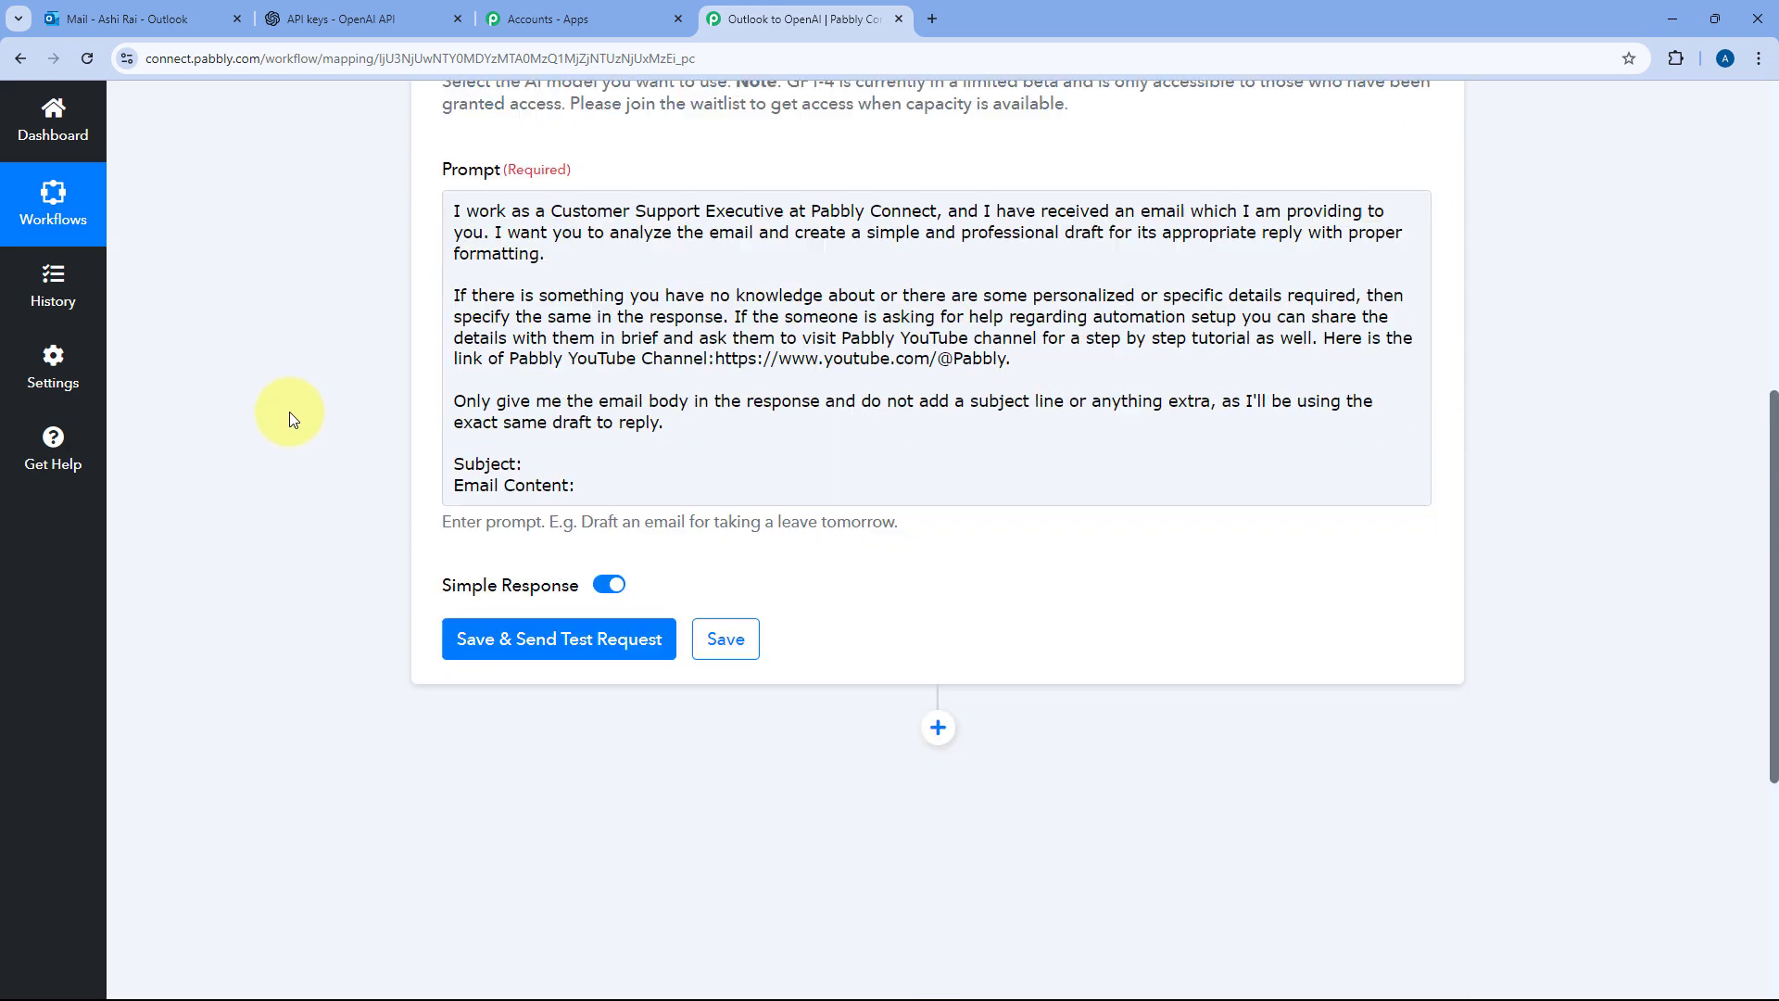
{"action": "scroll", "coordinate": [306, 404], "scroll_direction": "up", "scroll_amount": 8}
{"action": "scroll", "coordinate": [512, 254], "scroll_direction": "up", "scroll_amount": 3}
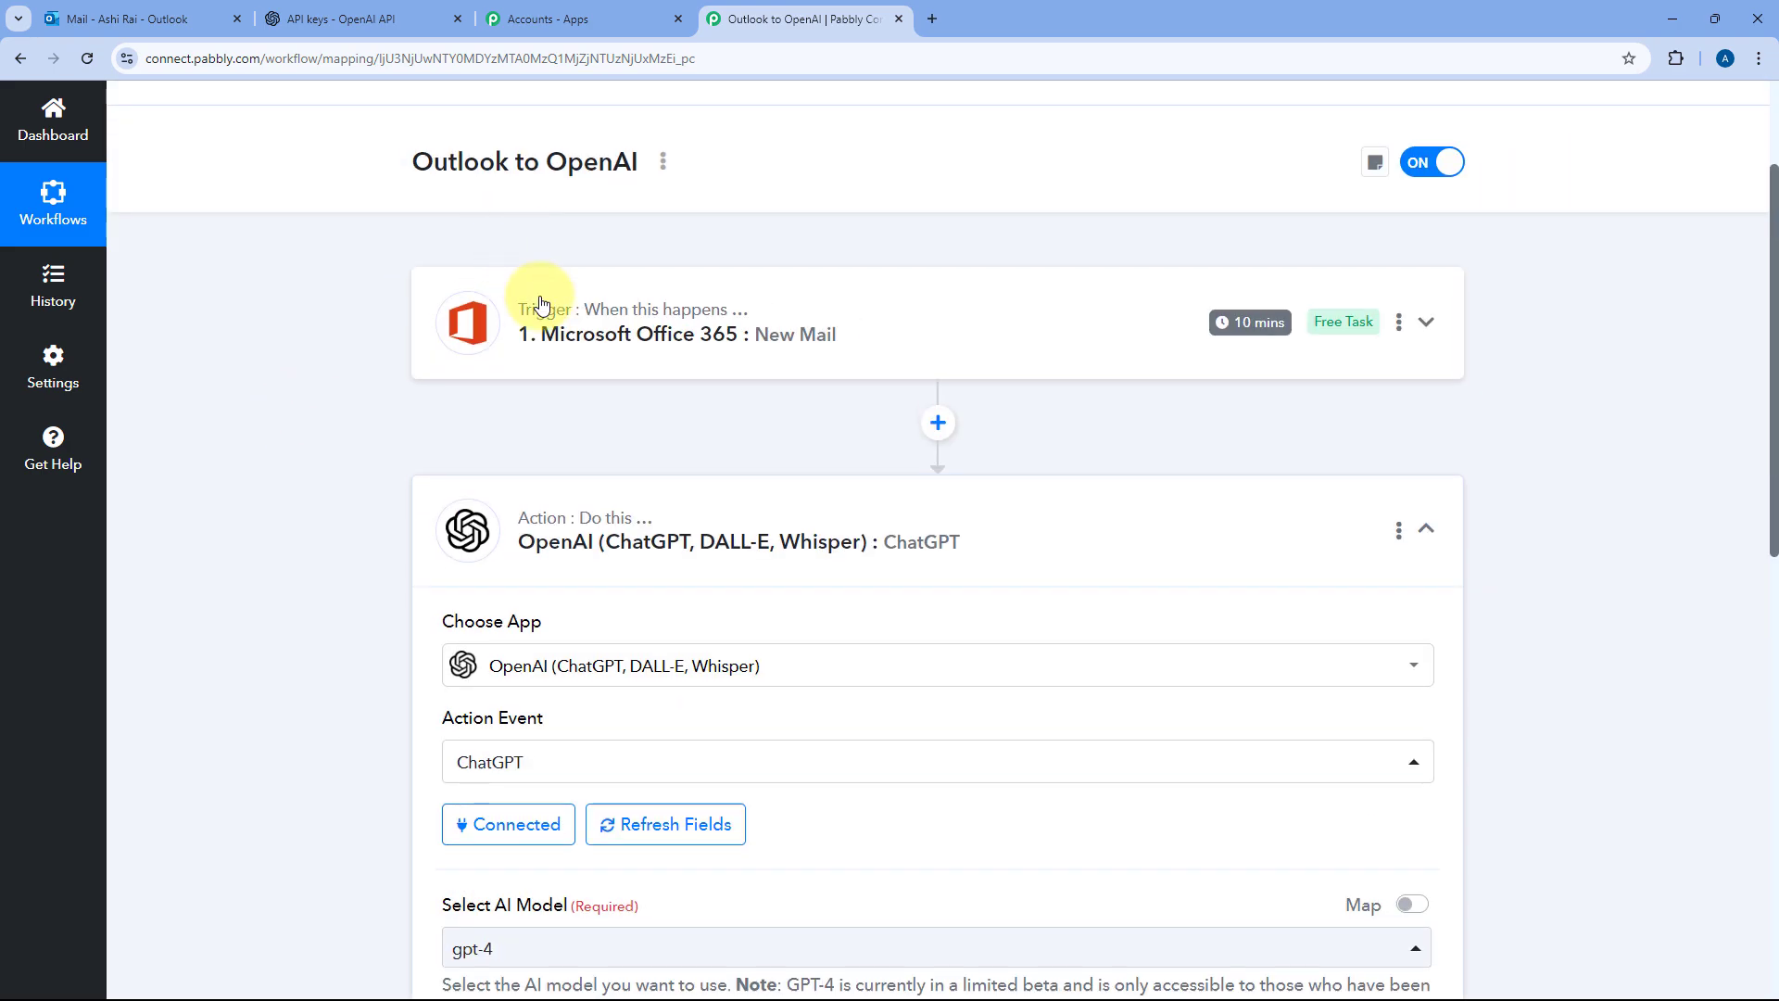
{"action": "scroll", "coordinate": [385, 365], "scroll_direction": "down", "scroll_amount": 12}
{"action": "scroll", "coordinate": [365, 431], "scroll_direction": "up", "scroll_amount": 1}
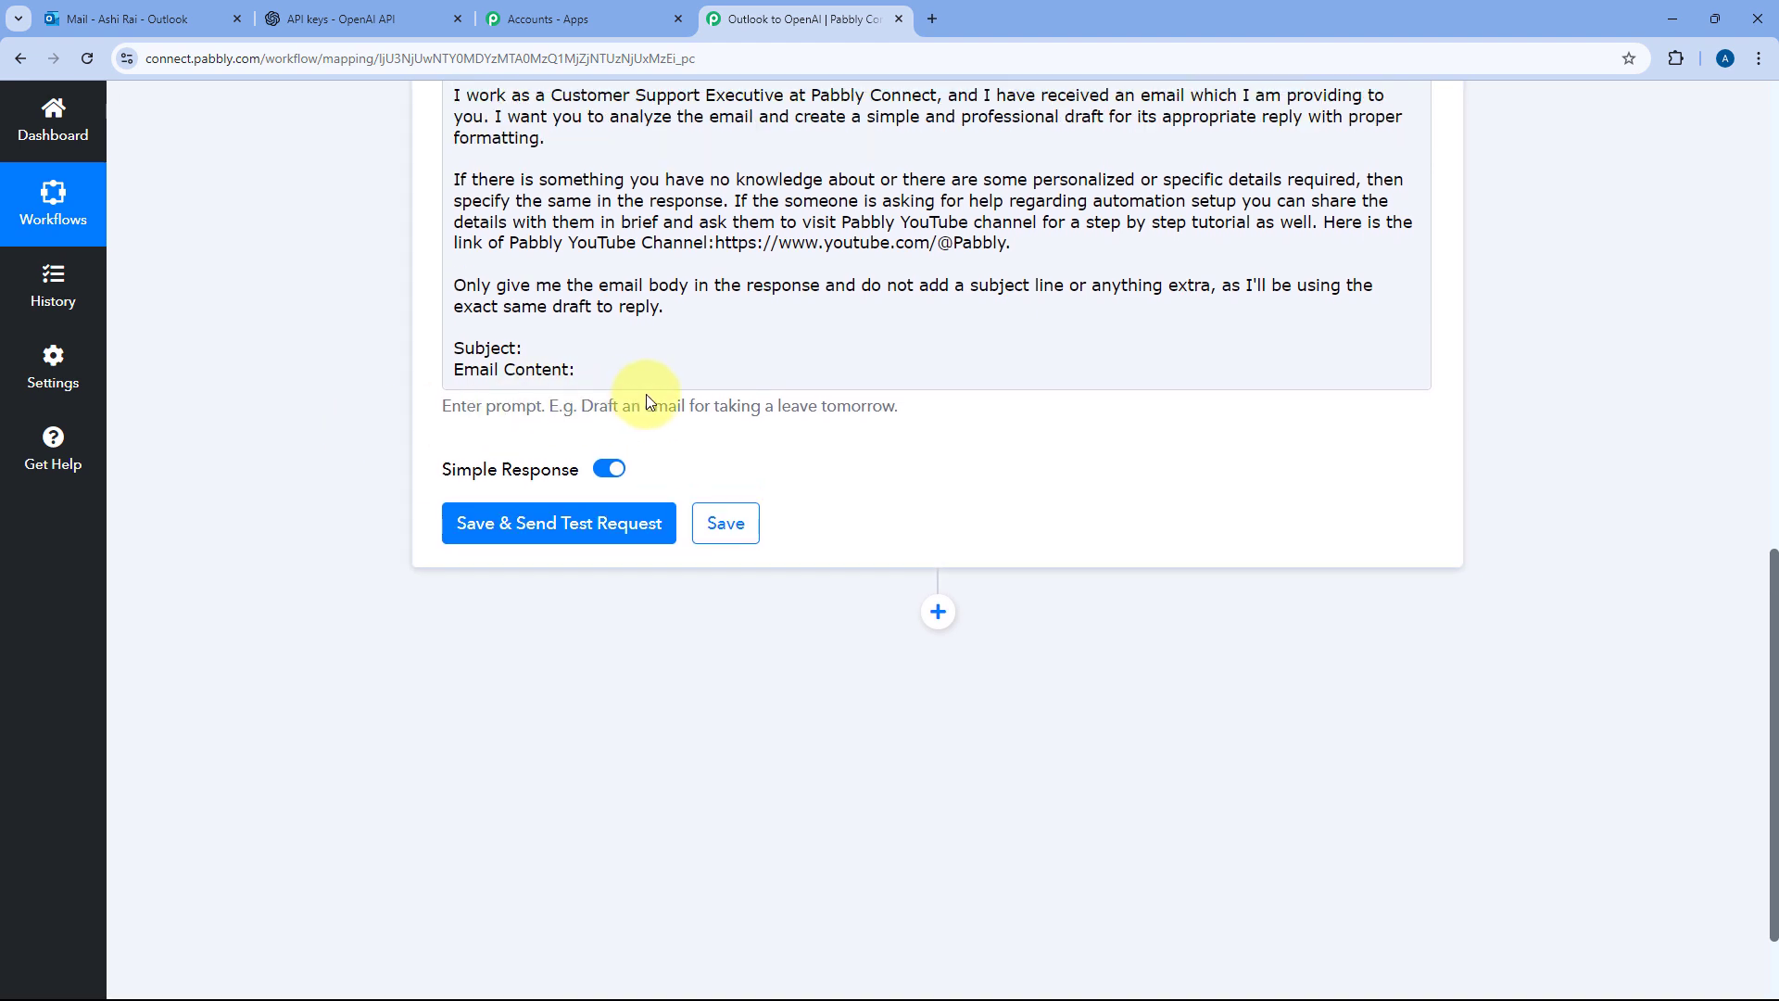
Map the Subject field from the New Mail trigger after "Subject:" in the prompt
{"action": "left_click", "coordinate": [607, 348]}
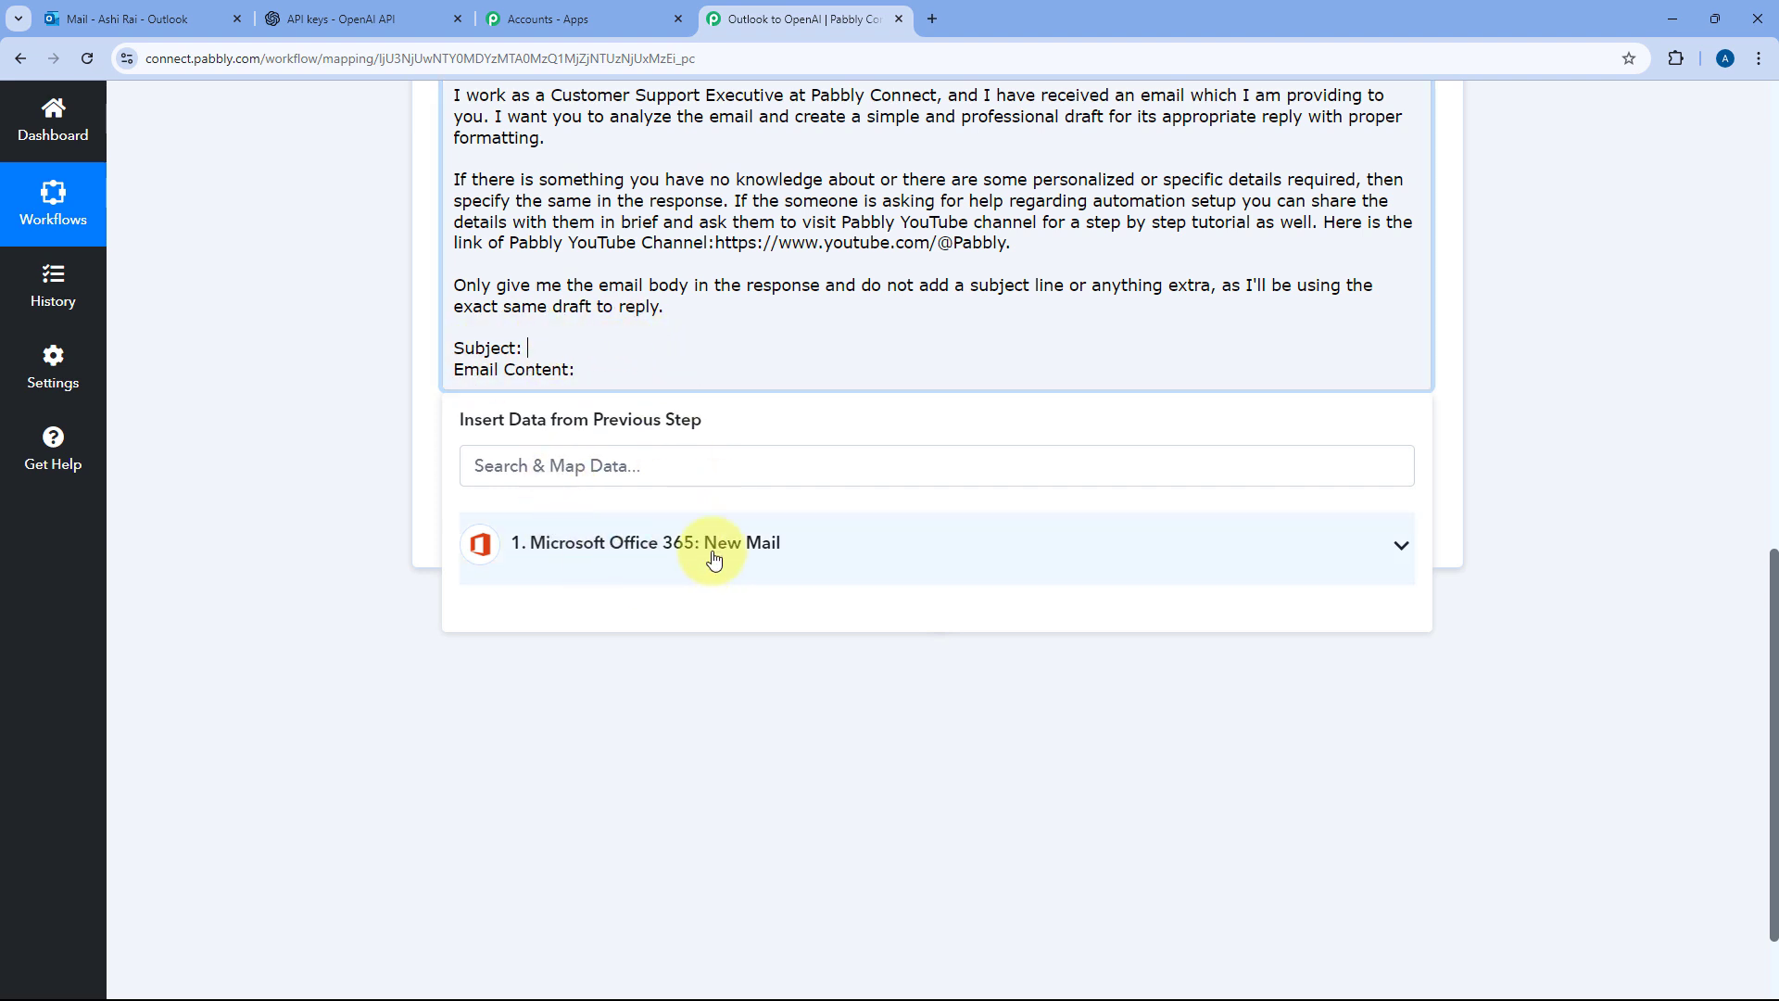
{"action": "scroll", "coordinate": [338, 458], "scroll_direction": "down", "scroll_amount": 1}
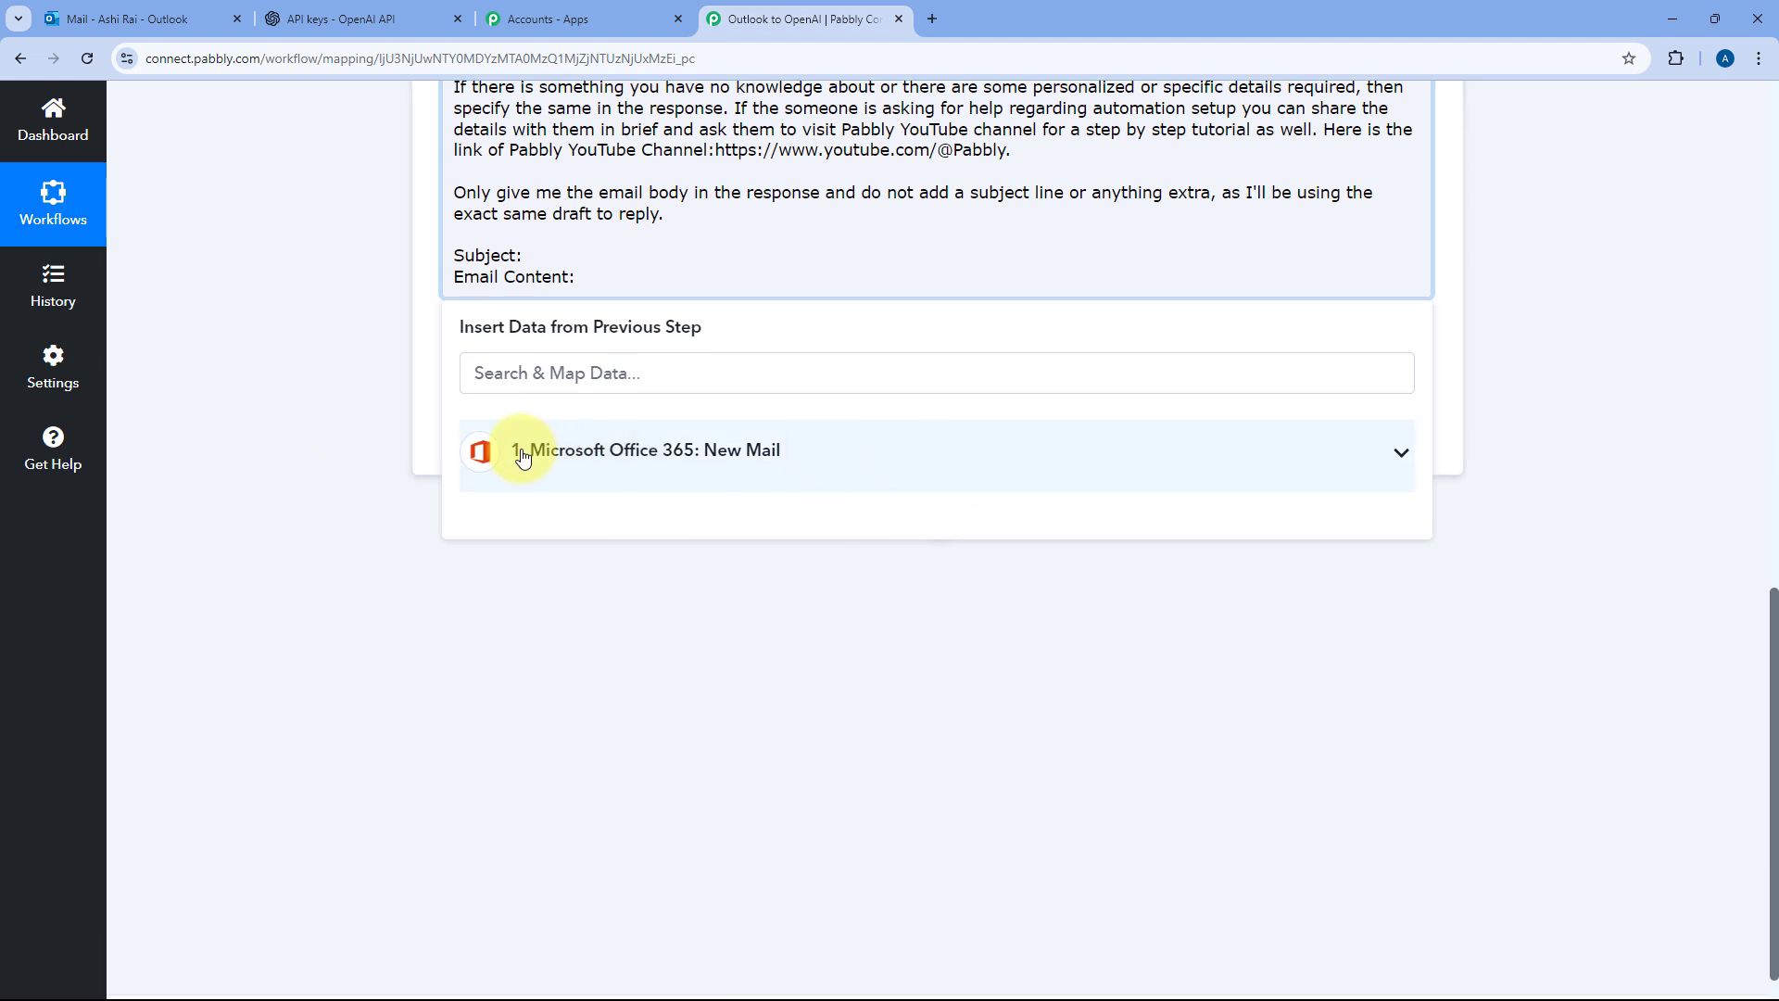
{"action": "left_click", "coordinate": [818, 458]}
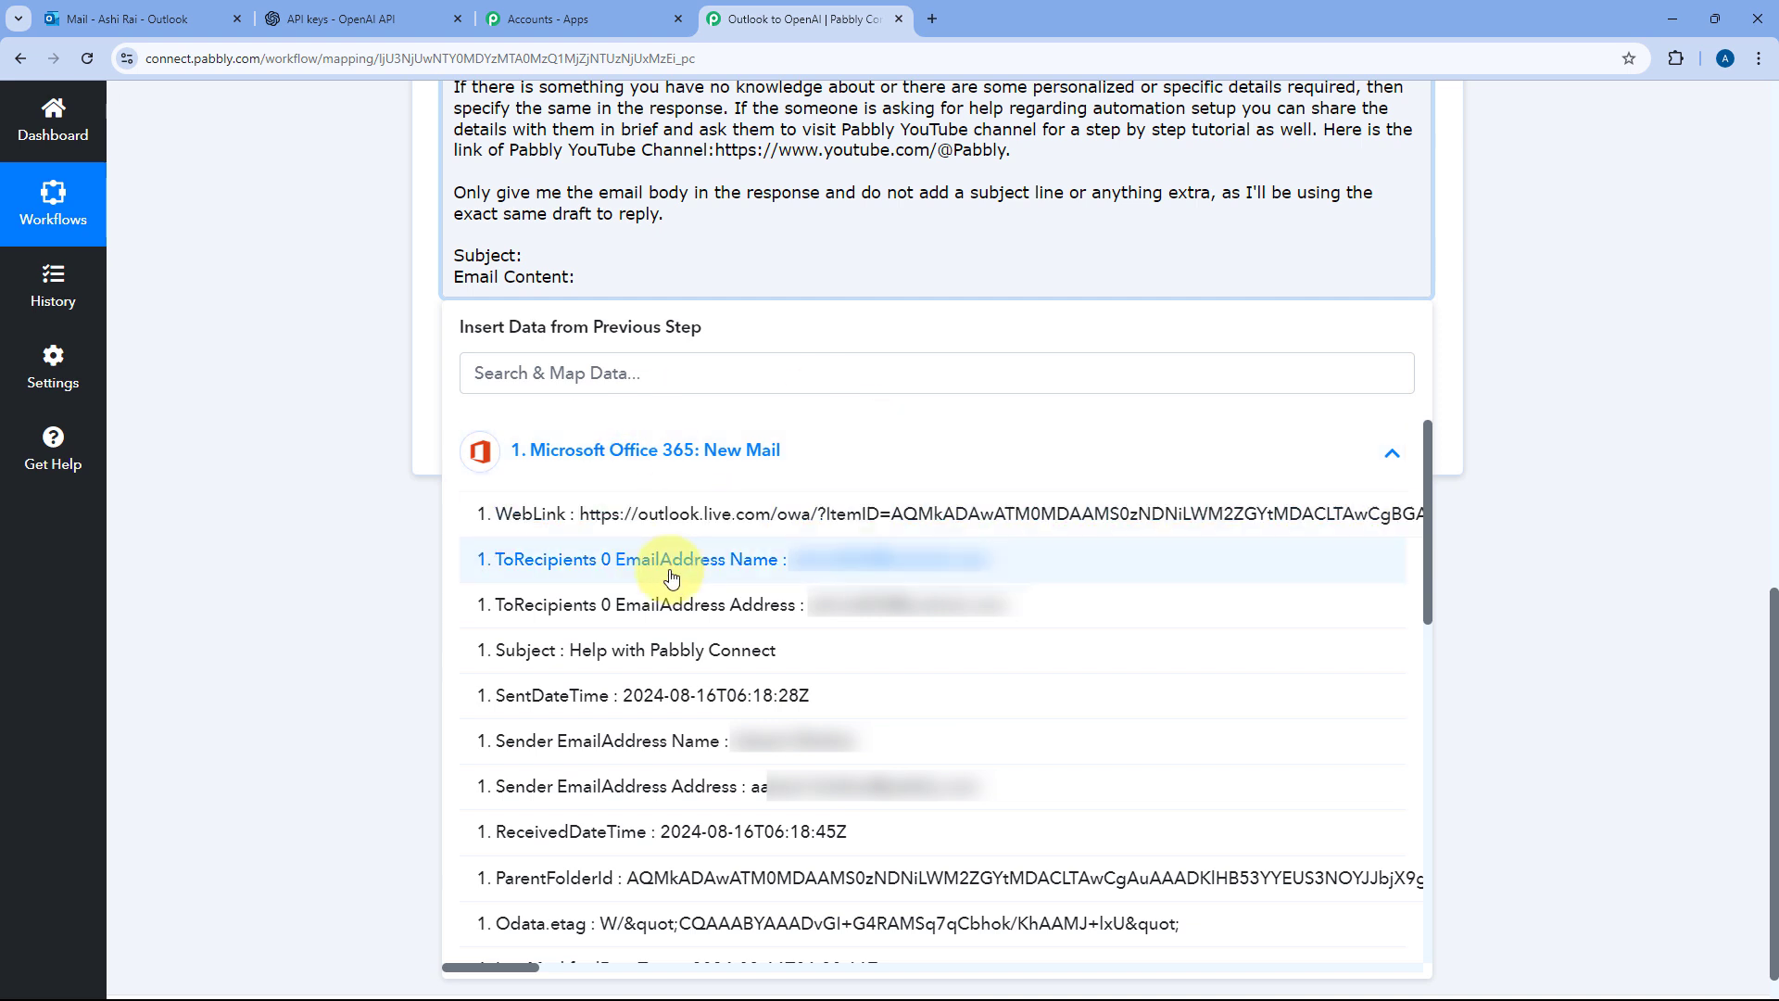
{"action": "left_click", "coordinate": [579, 651]}
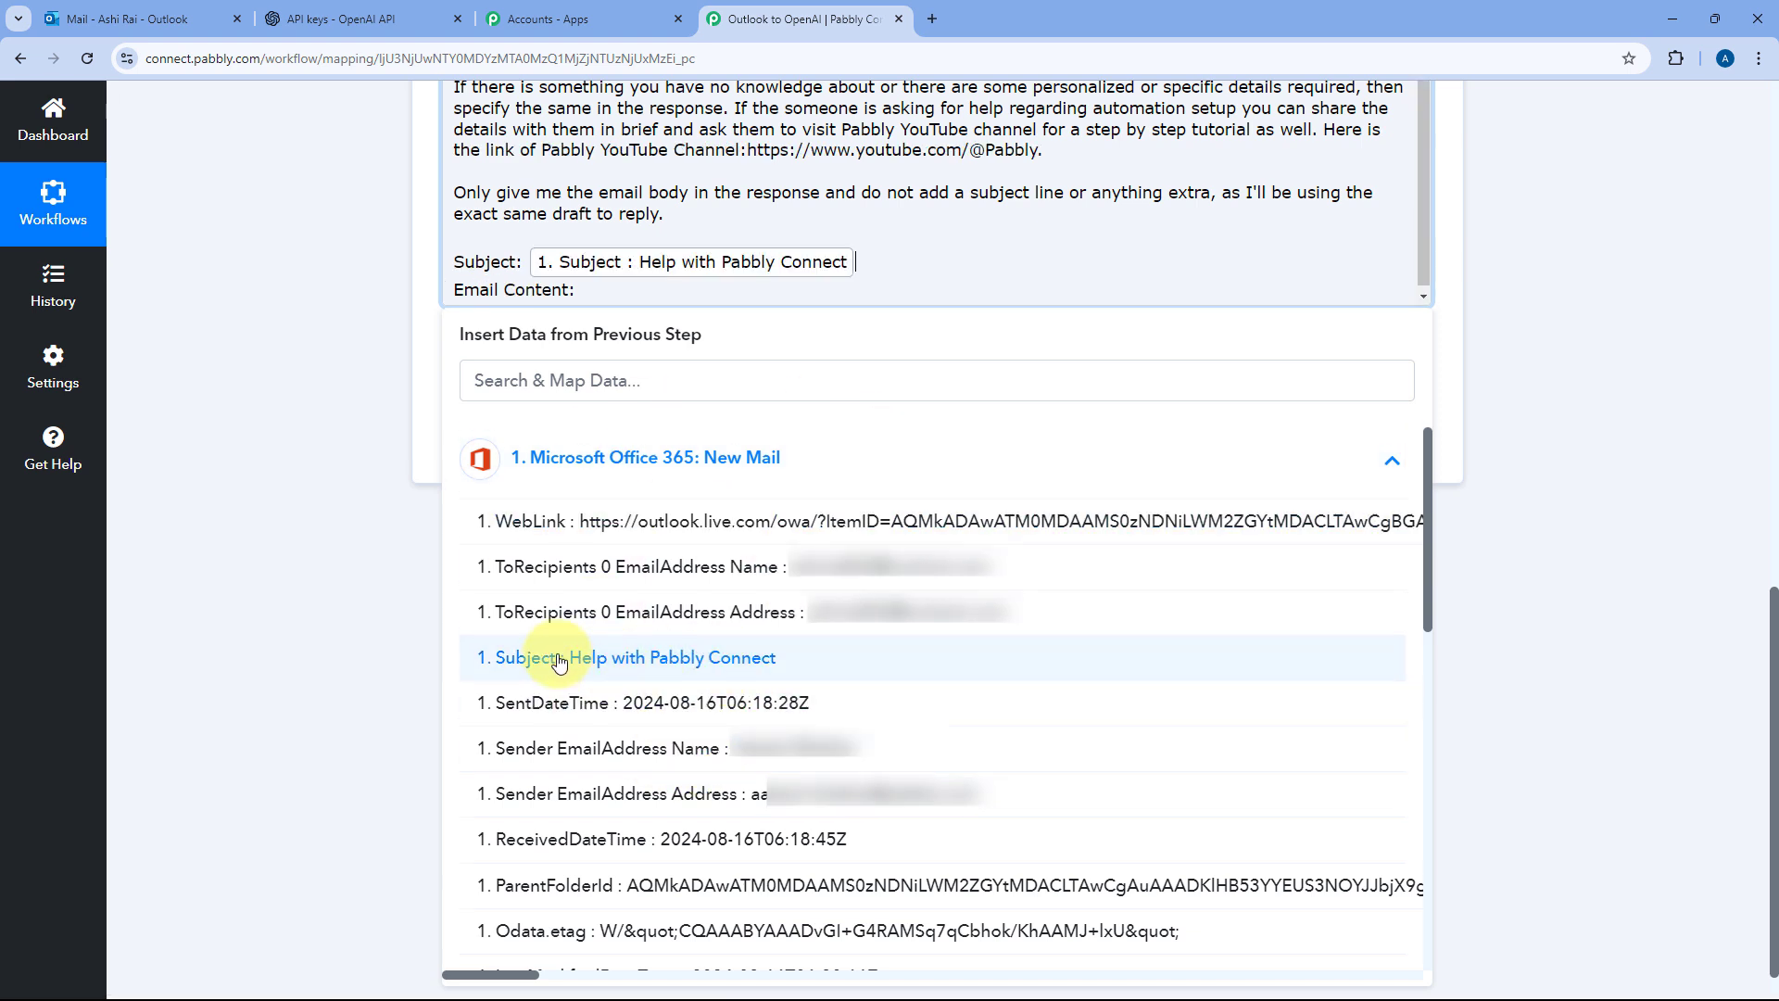
Map the BodyPreview field from the New Mail trigger after "Email Content:" in the prompt
{"action": "left_click", "coordinate": [707, 285]}
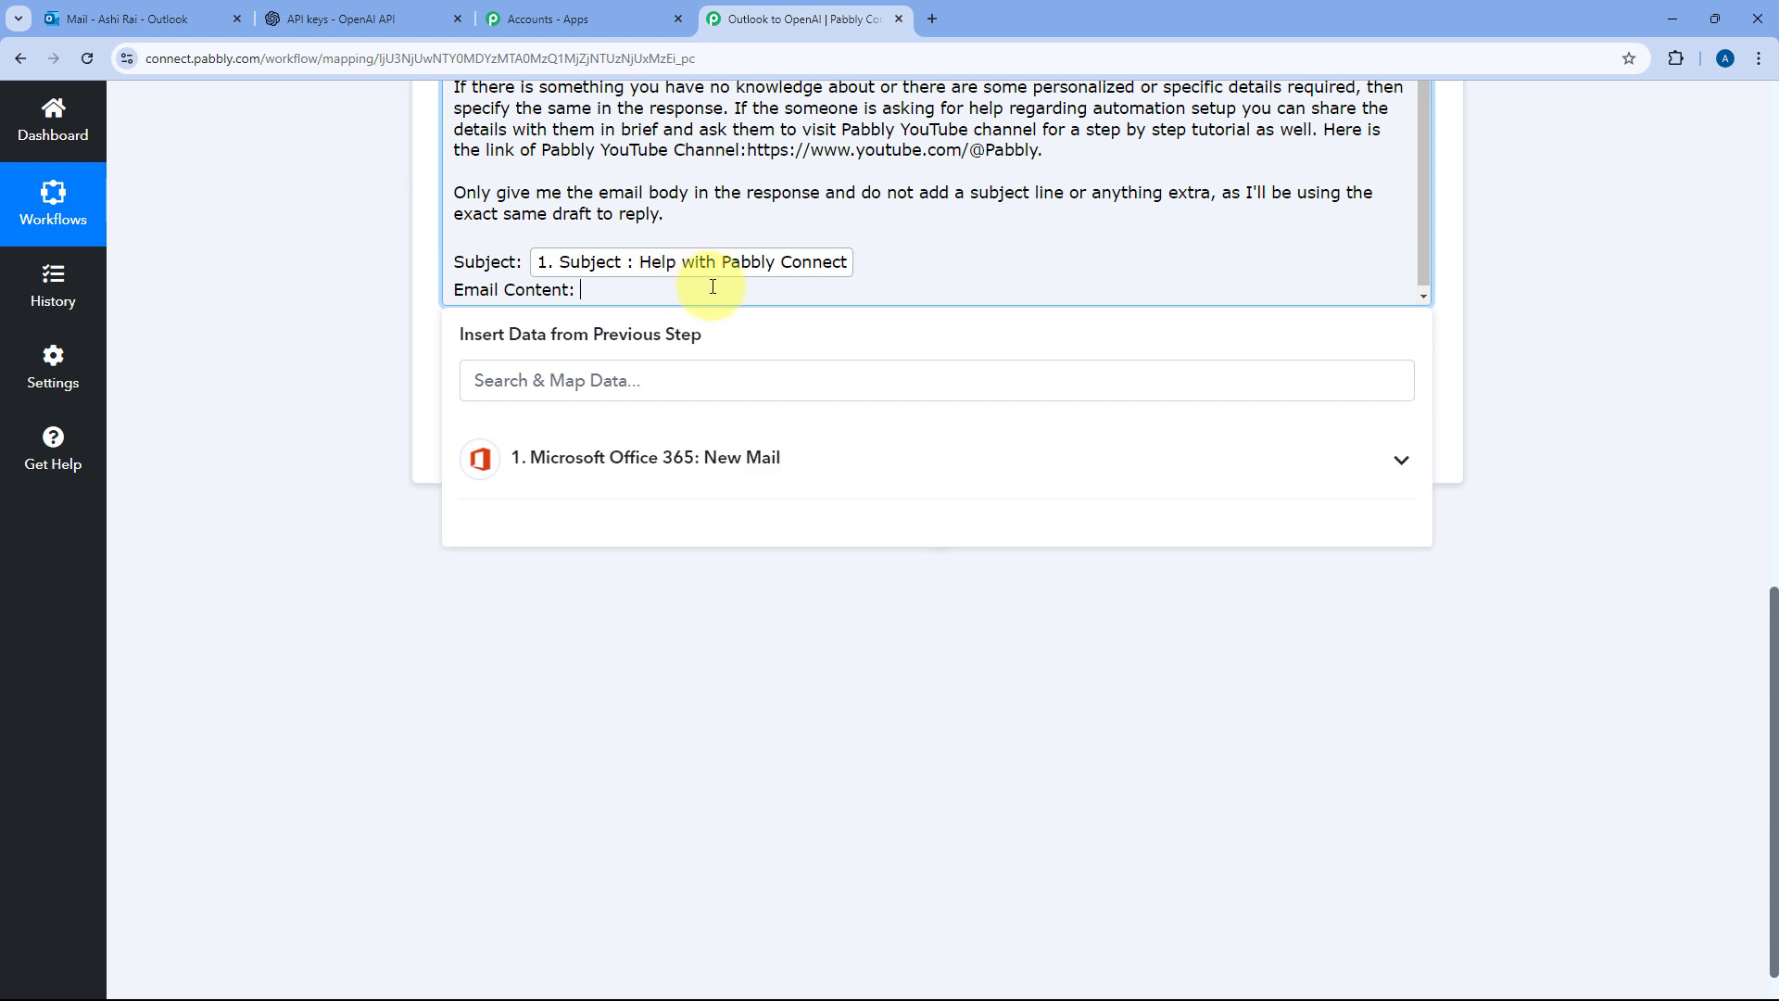
{"action": "left_click", "coordinate": [765, 459]}
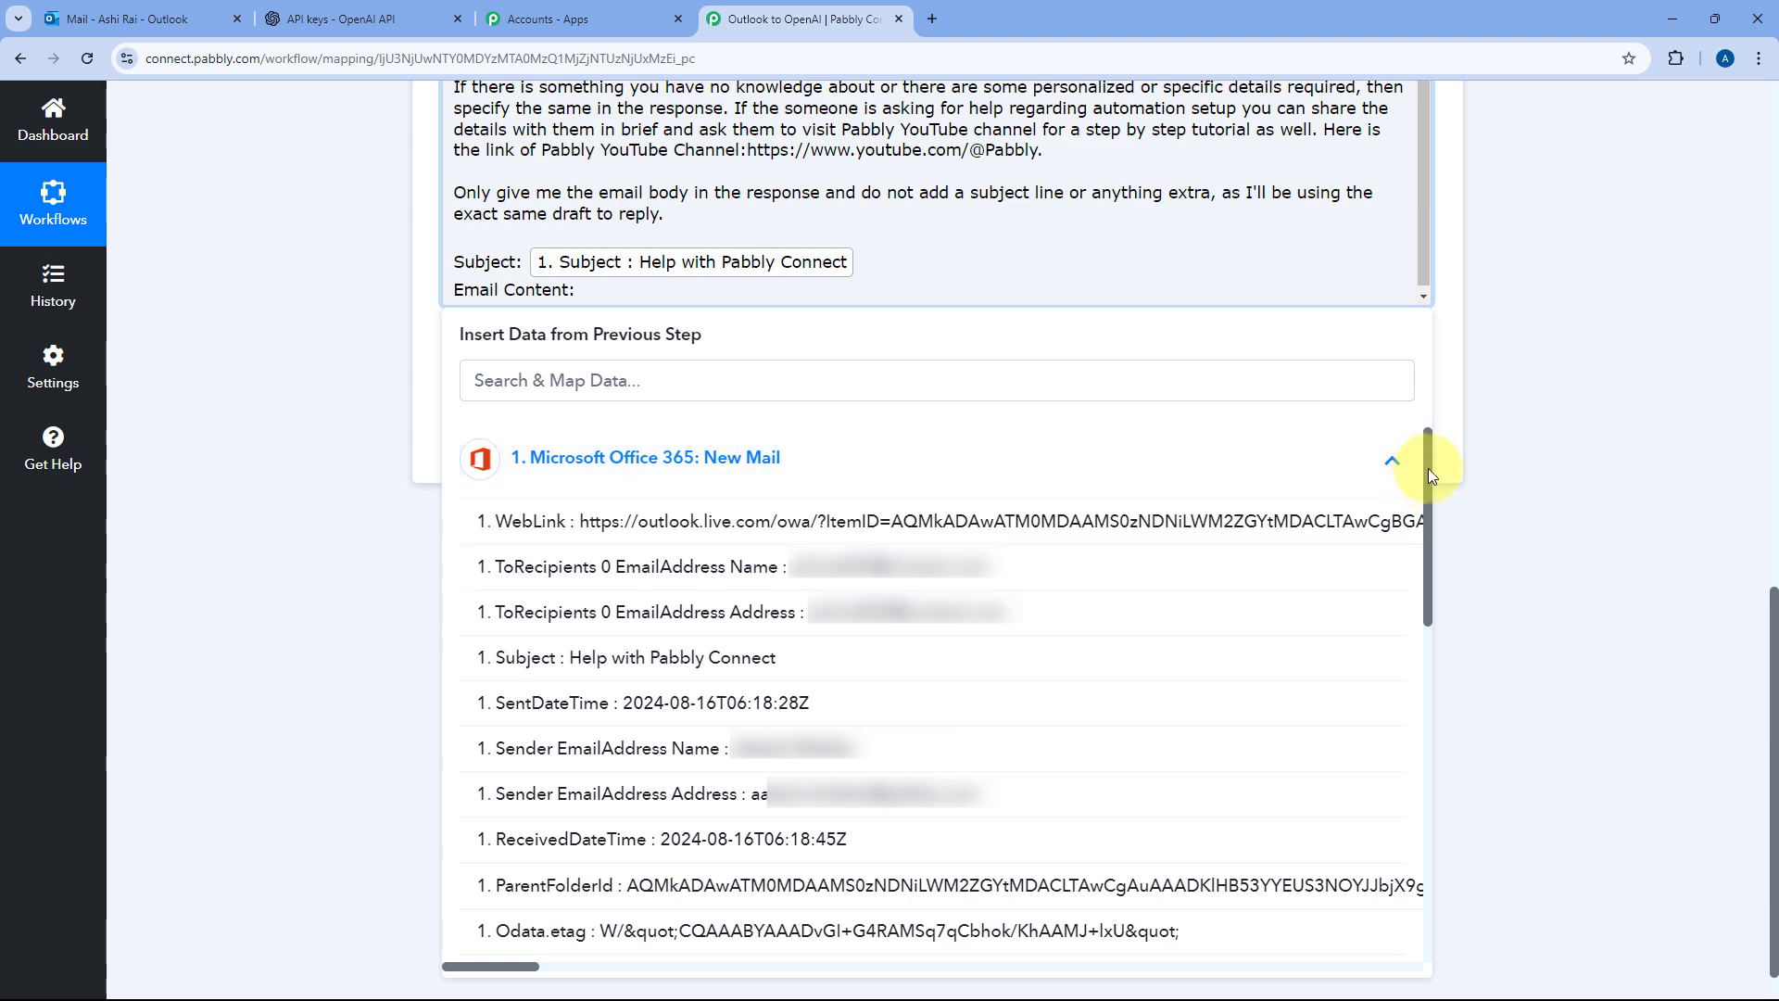
{"action": "left_click_drag", "start_coordinate": [1427, 469], "coordinate": [1453, 830]}
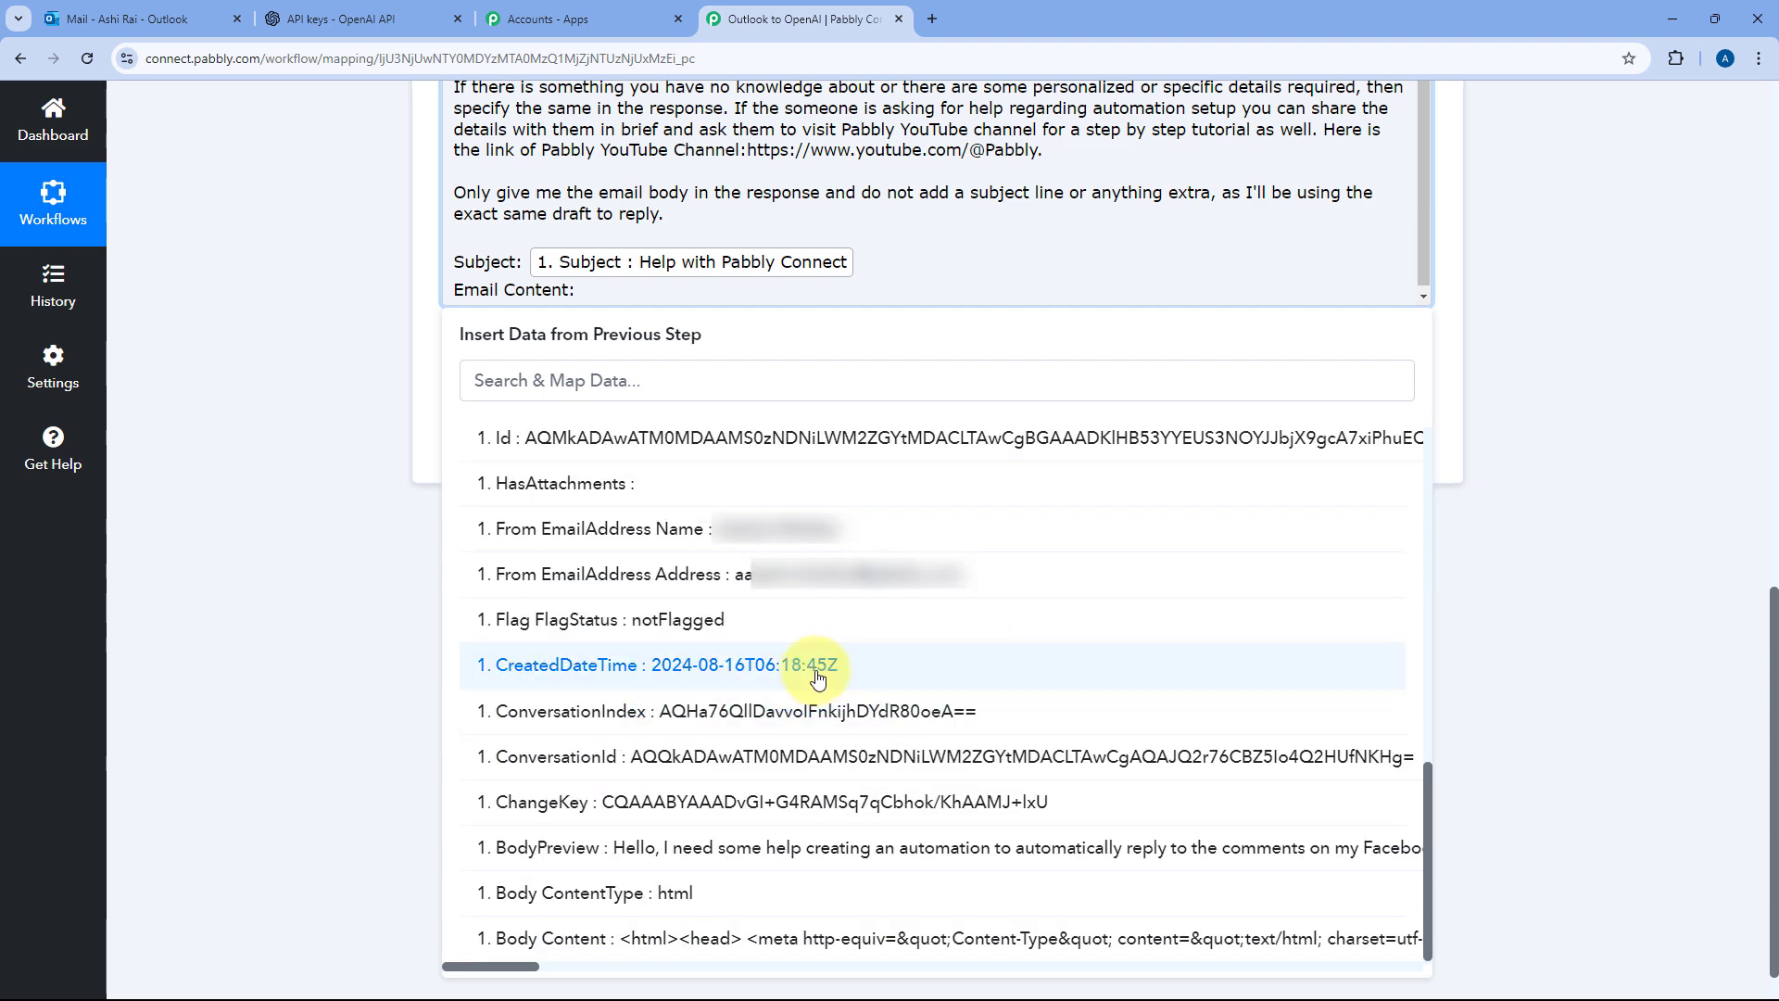
{"action": "left_click", "coordinate": [567, 859]}
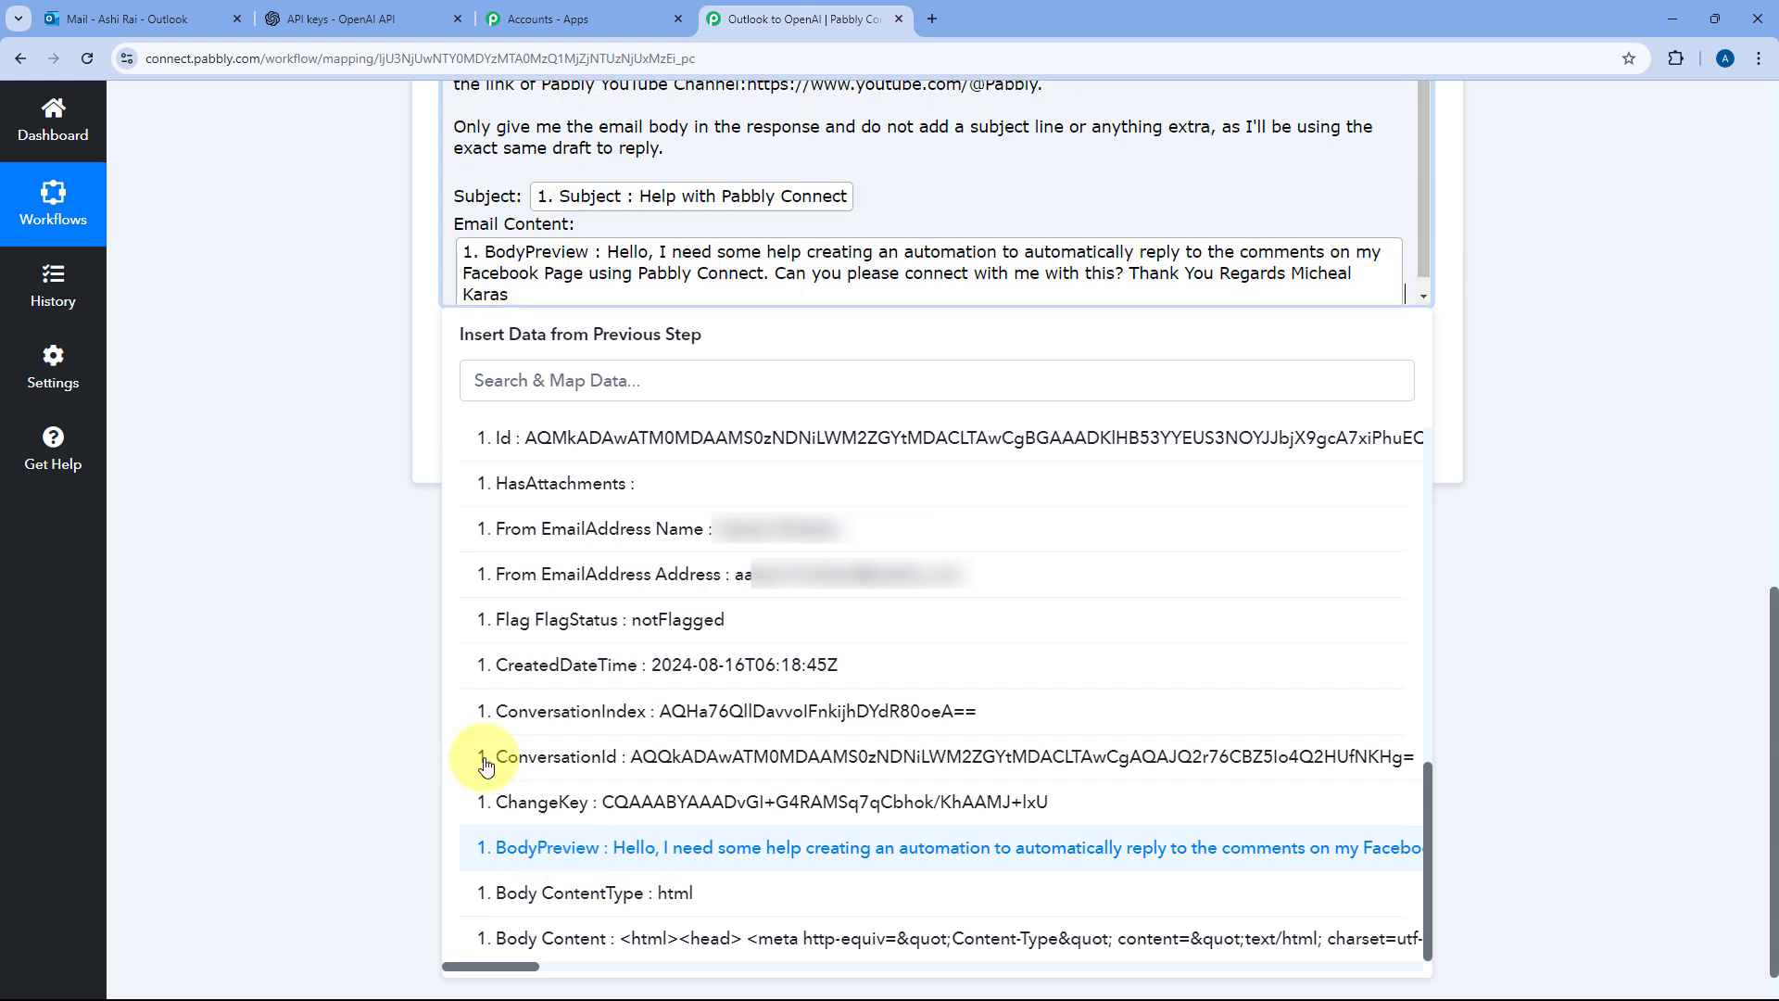
{"action": "left_click", "coordinate": [313, 413]}
Check the completed prompt with its mapped Subject and BodyPreview, then save the ChatGPT step and send a test request
{"action": "scroll", "coordinate": [313, 413], "scroll_direction": "up", "scroll_amount": 2}
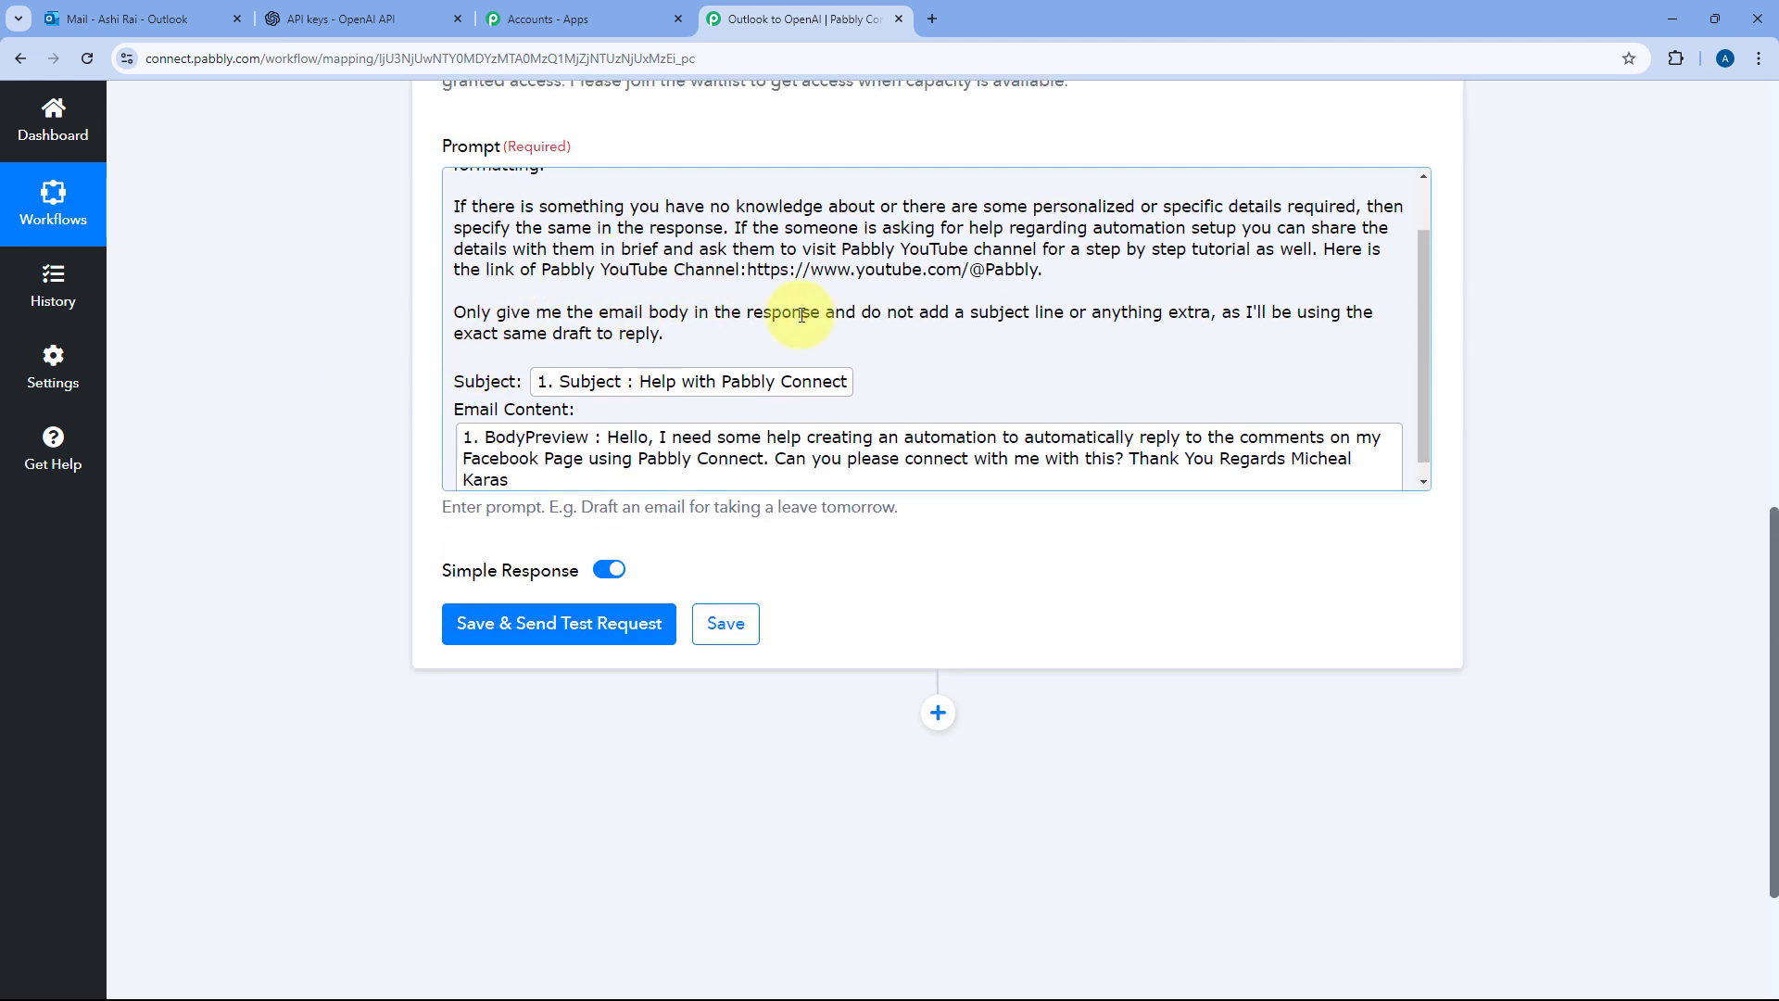
{"action": "scroll", "coordinate": [942, 407], "scroll_direction": "up", "scroll_amount": 2}
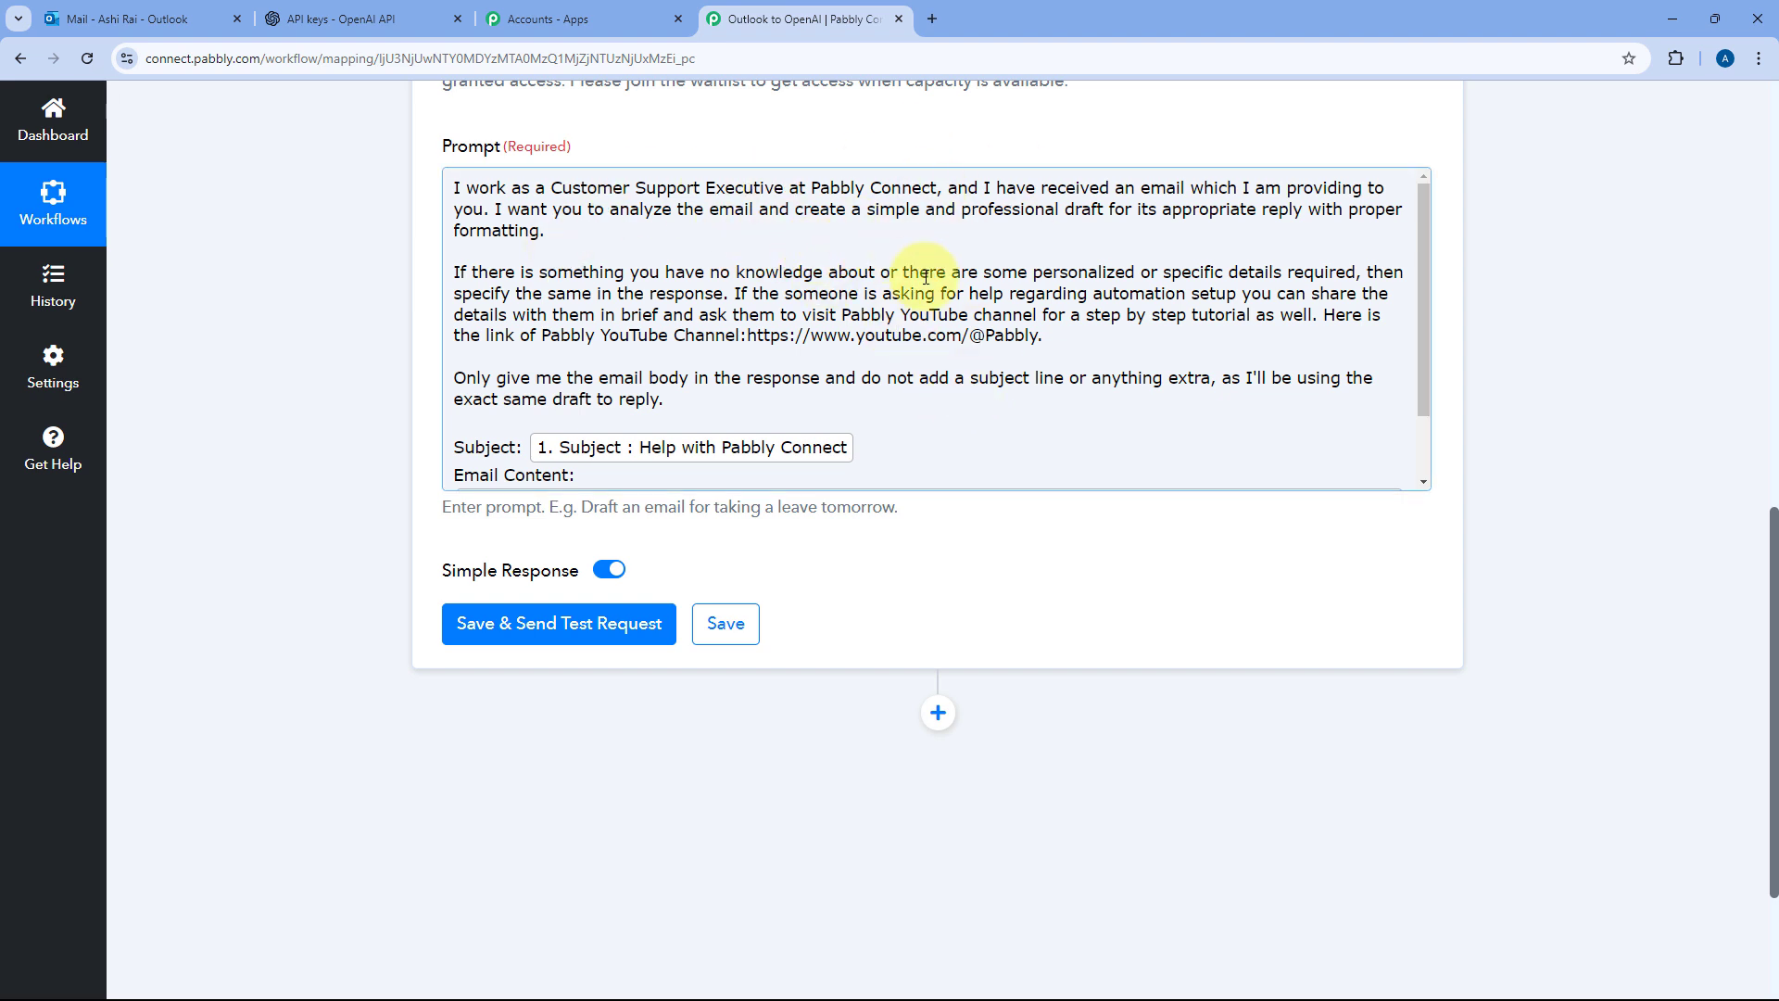
{"action": "scroll", "coordinate": [356, 319], "scroll_direction": "down", "scroll_amount": 2}
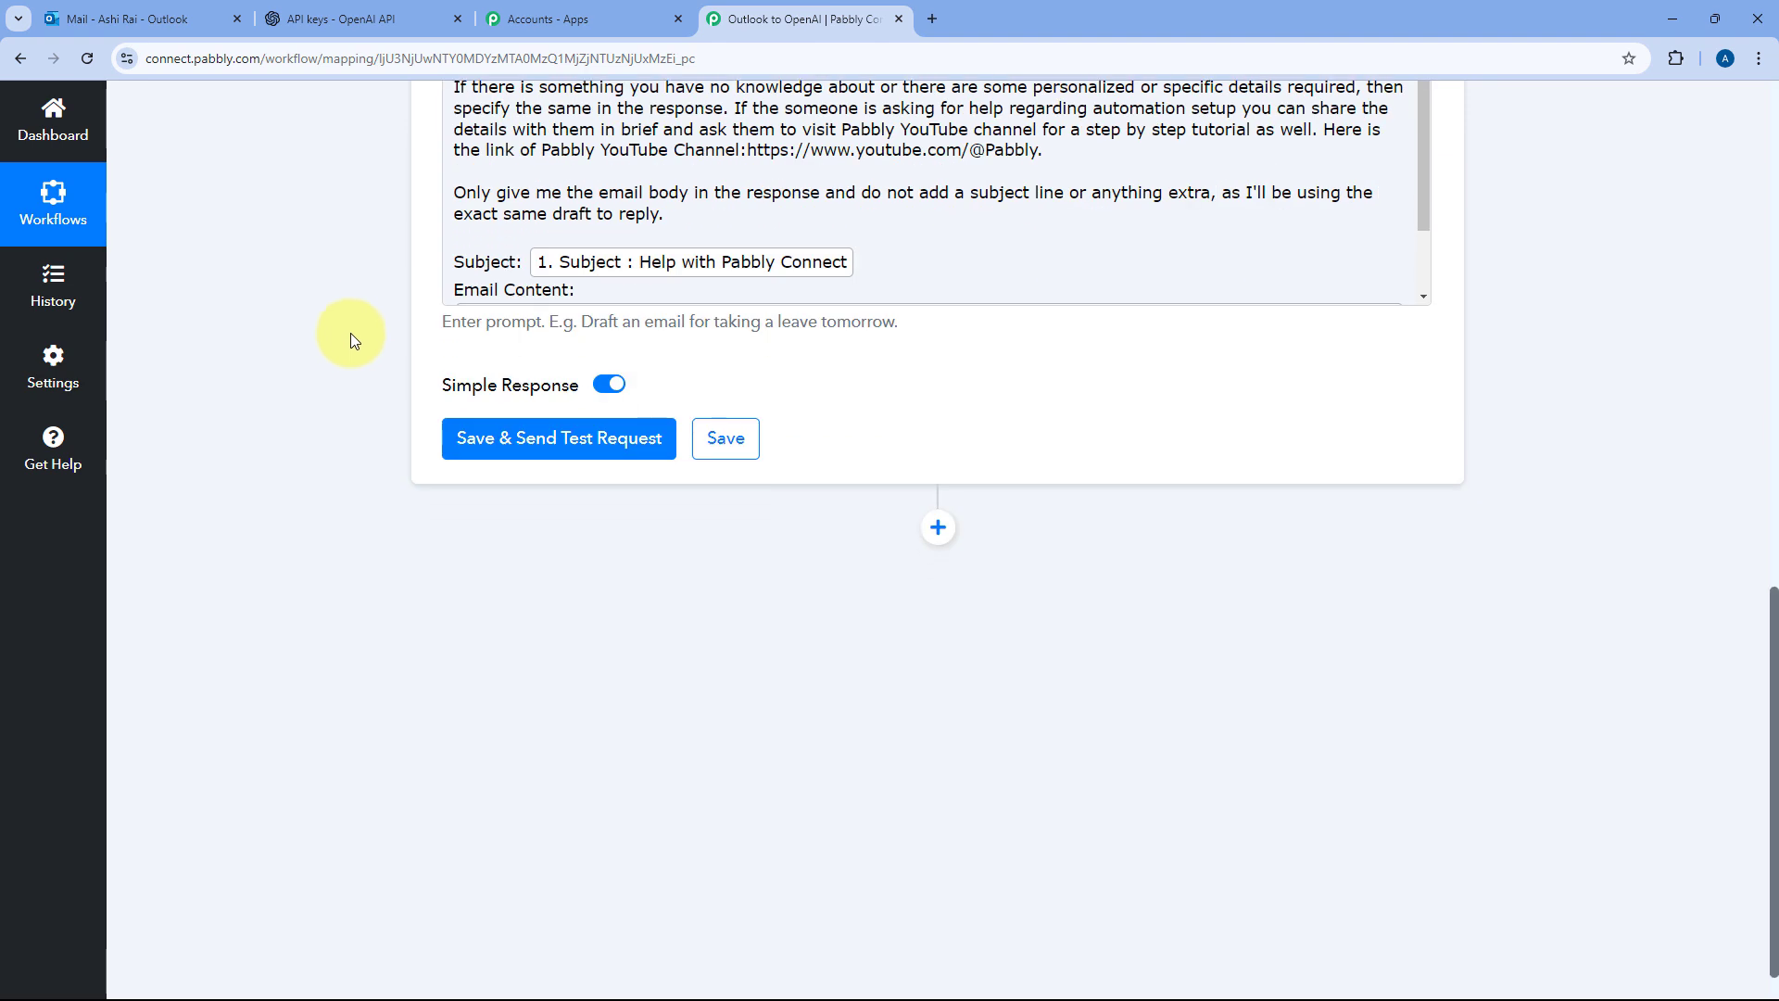
{"action": "scroll", "coordinate": [468, 132], "scroll_direction": "down", "scroll_amount": 1}
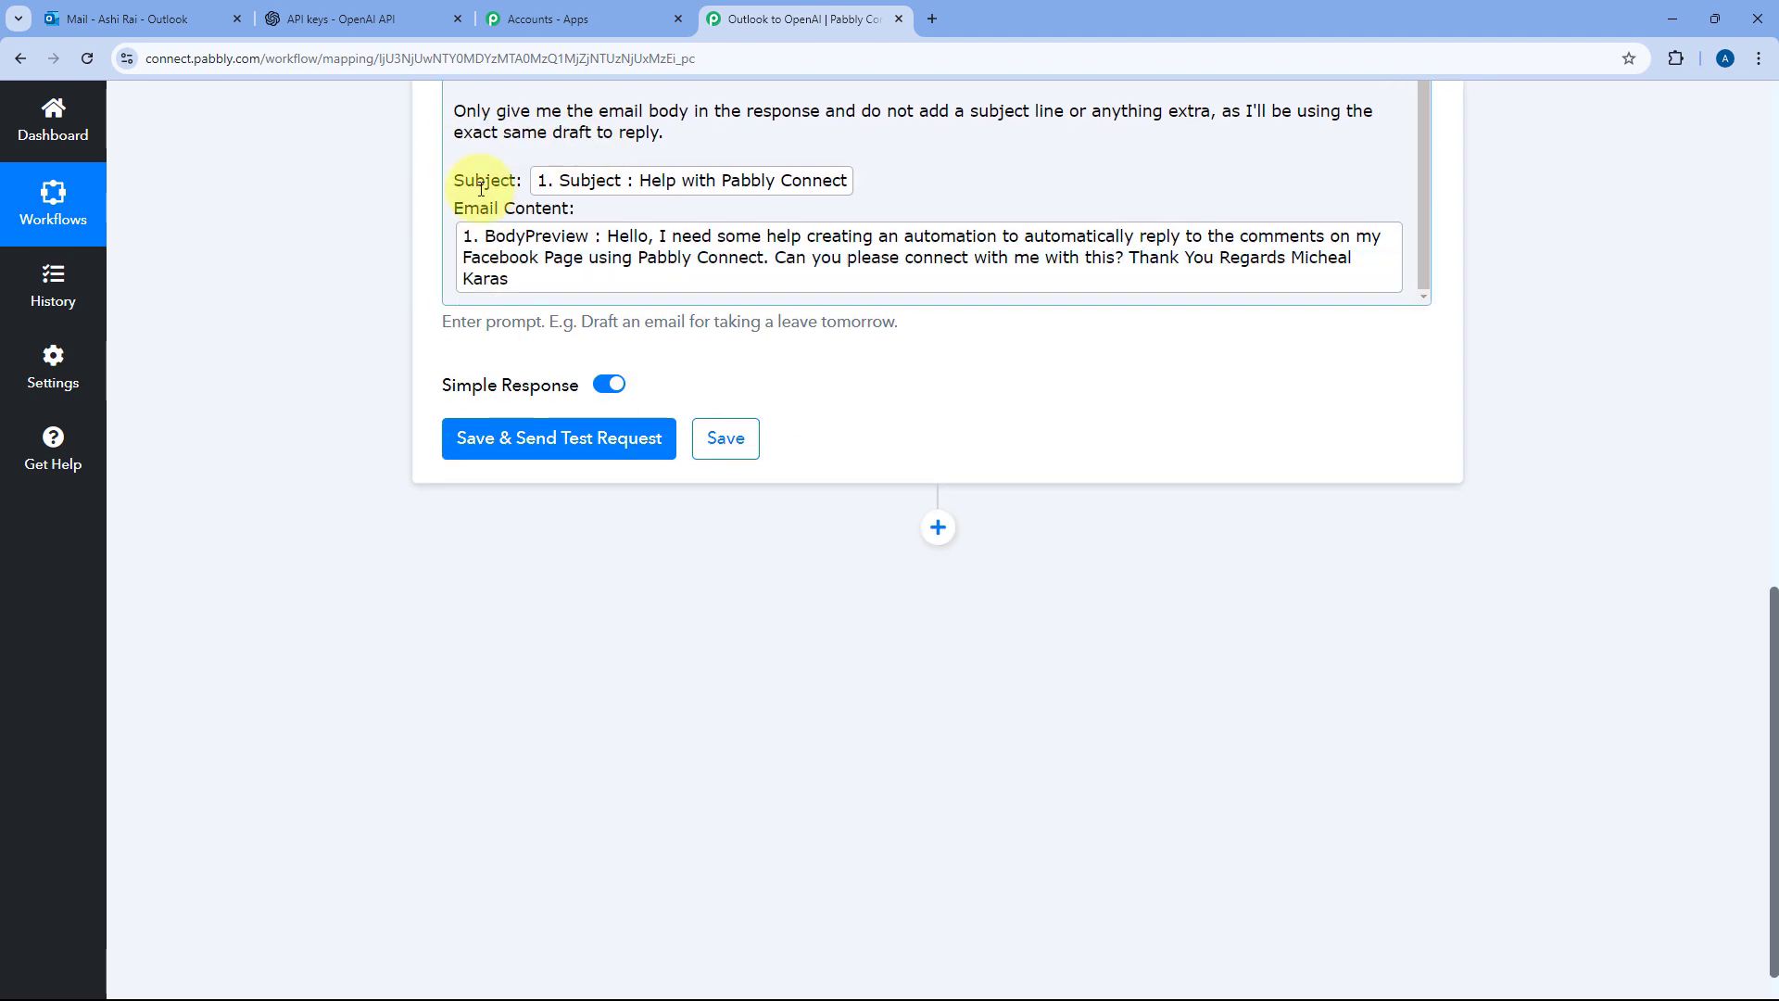
{"action": "left_click", "coordinate": [533, 442]}
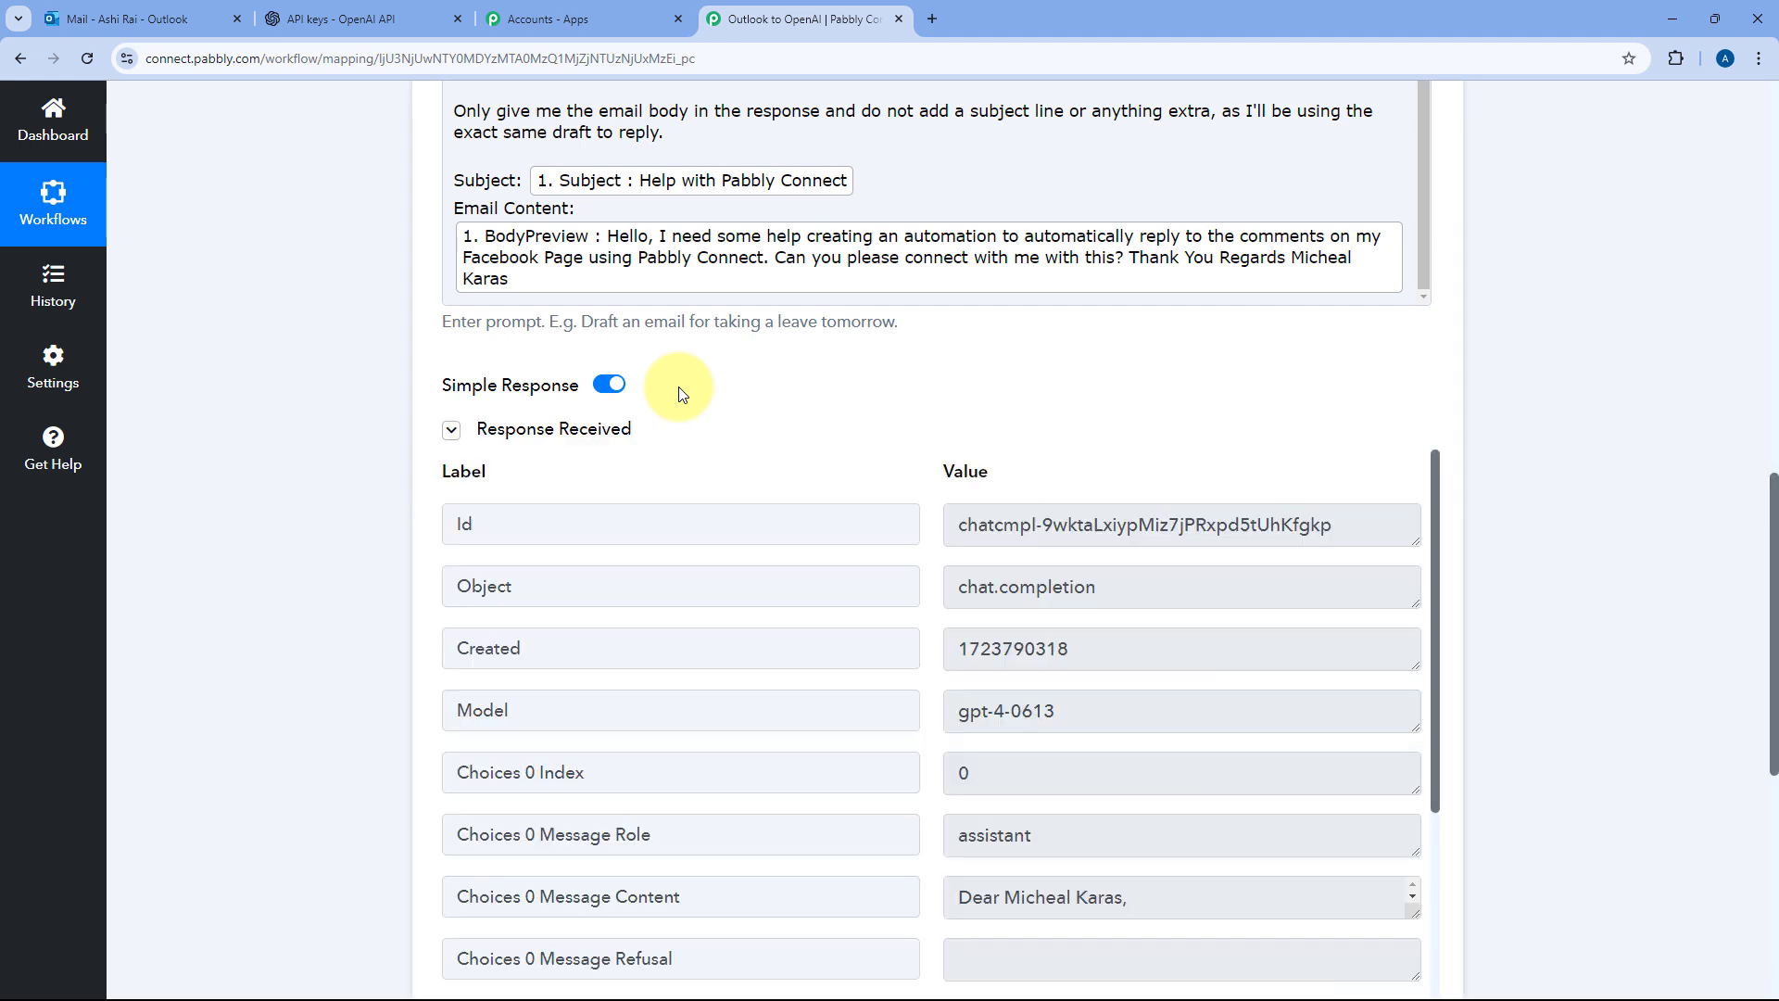
Find Choices 0 Message Content in the received ChatGPT response and enlarge its value box for reading
{"action": "scroll", "coordinate": [814, 386], "scroll_direction": "down", "scroll_amount": 4}
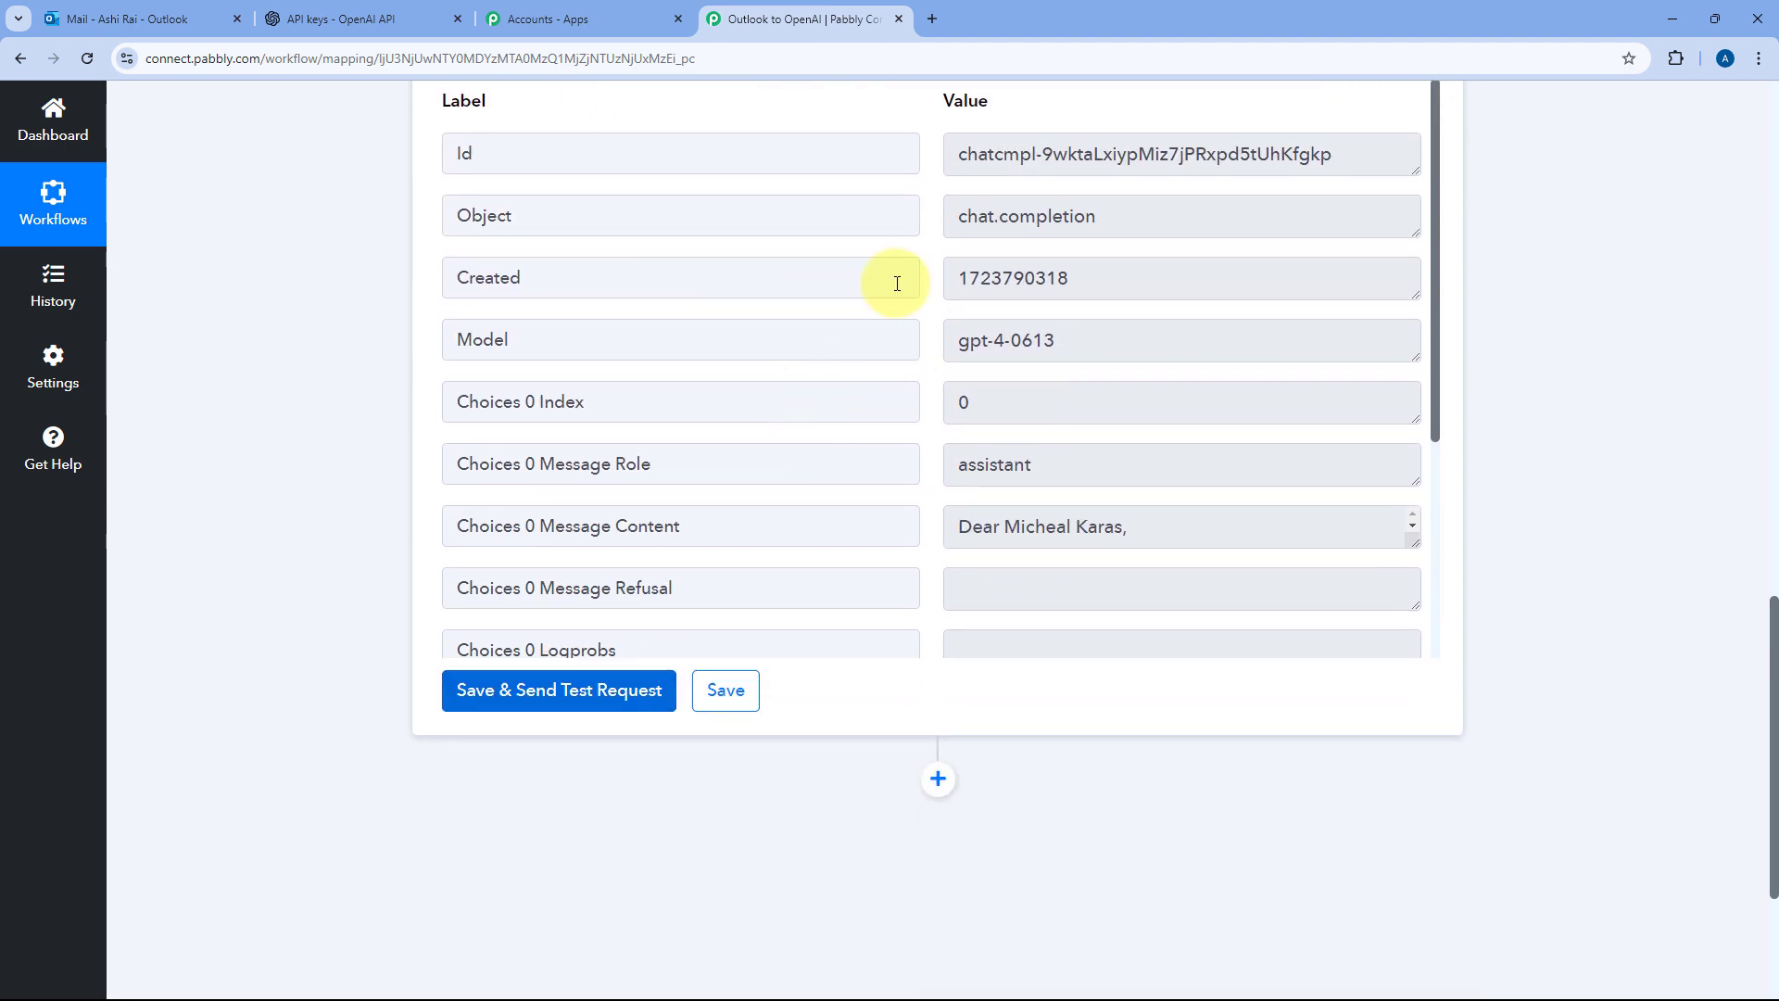
{"action": "scroll", "coordinate": [896, 283], "scroll_direction": "down", "scroll_amount": 1}
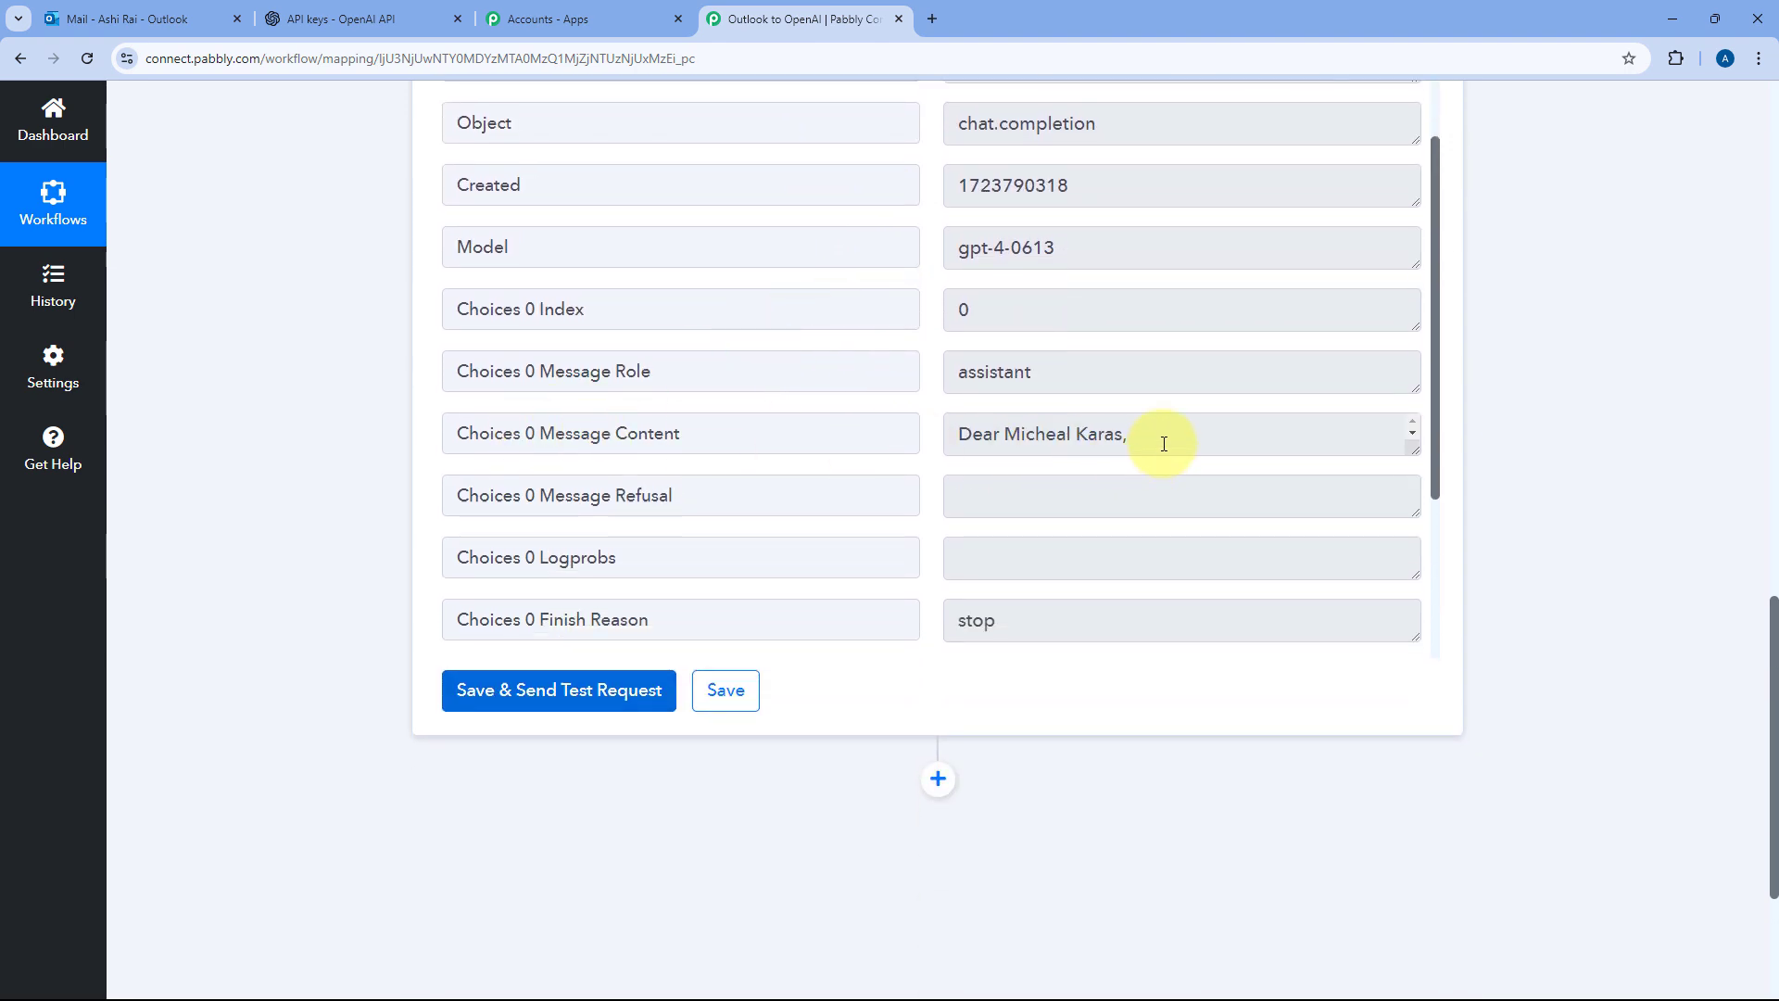
{"action": "left_click_drag", "start_coordinate": [1413, 443], "coordinate": [1410, 648]}
{"action": "scroll", "coordinate": [926, 286], "scroll_direction": "down", "scroll_amount": 2}
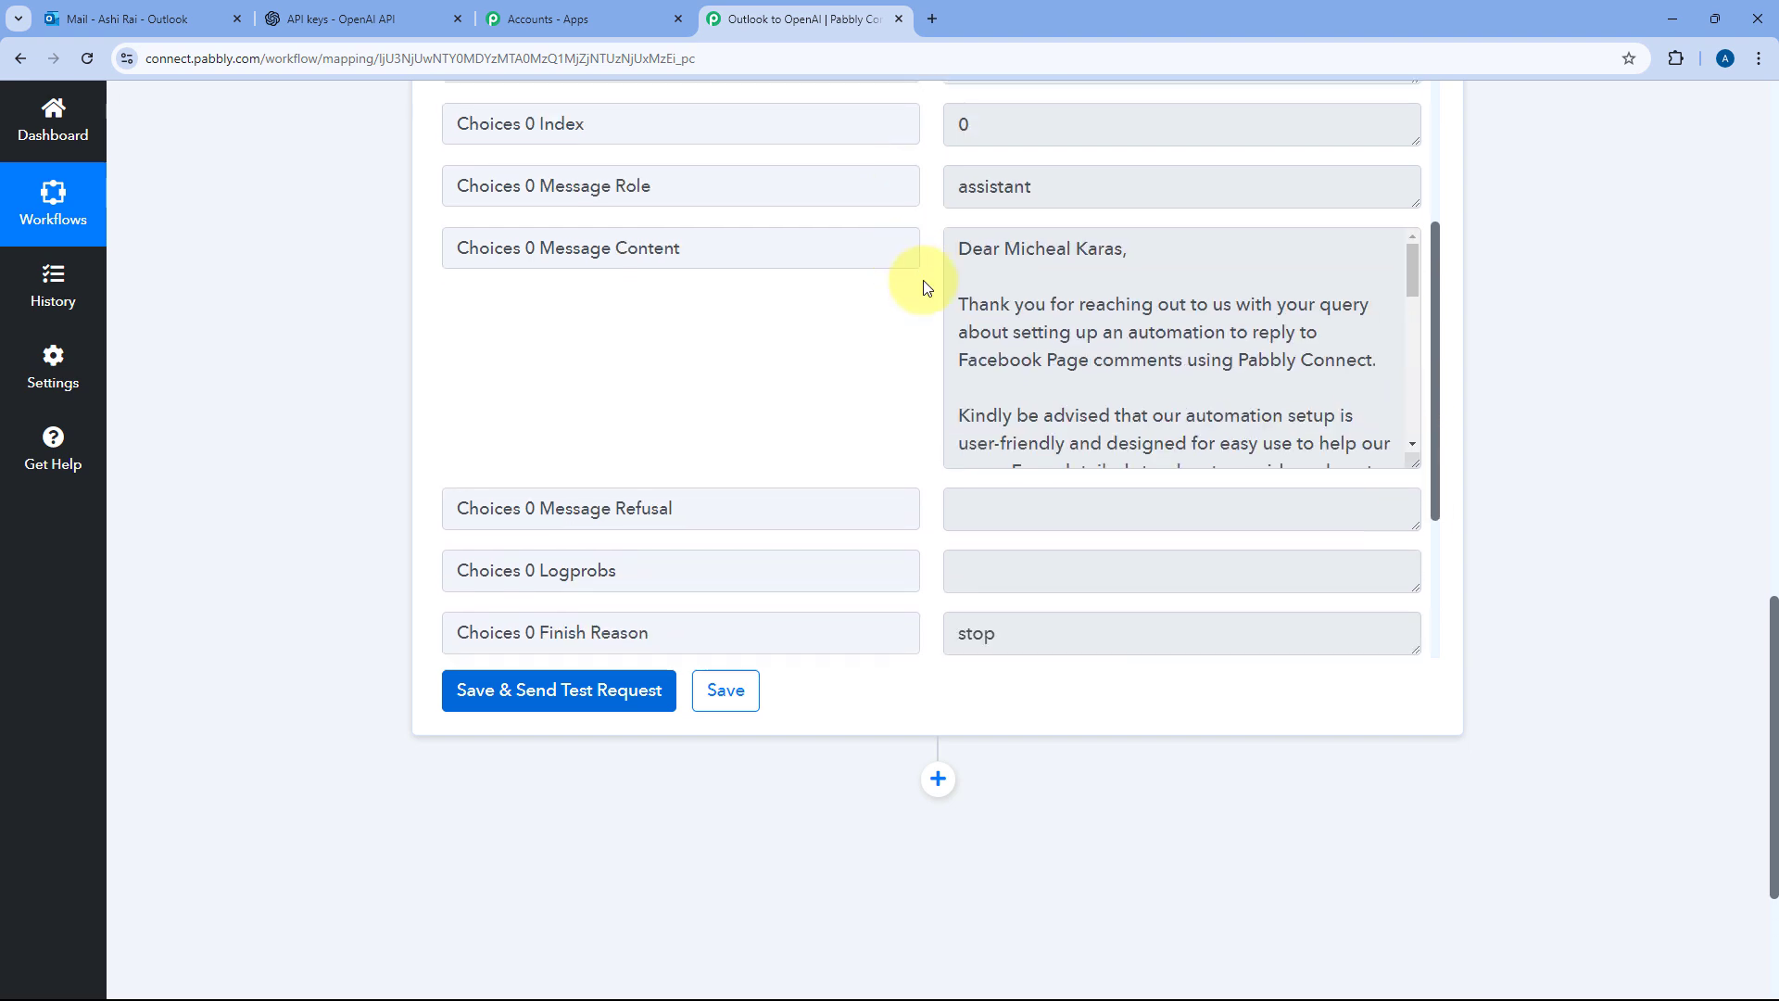
{"action": "left_click_drag", "start_coordinate": [1413, 454], "coordinate": [1409, 648]}
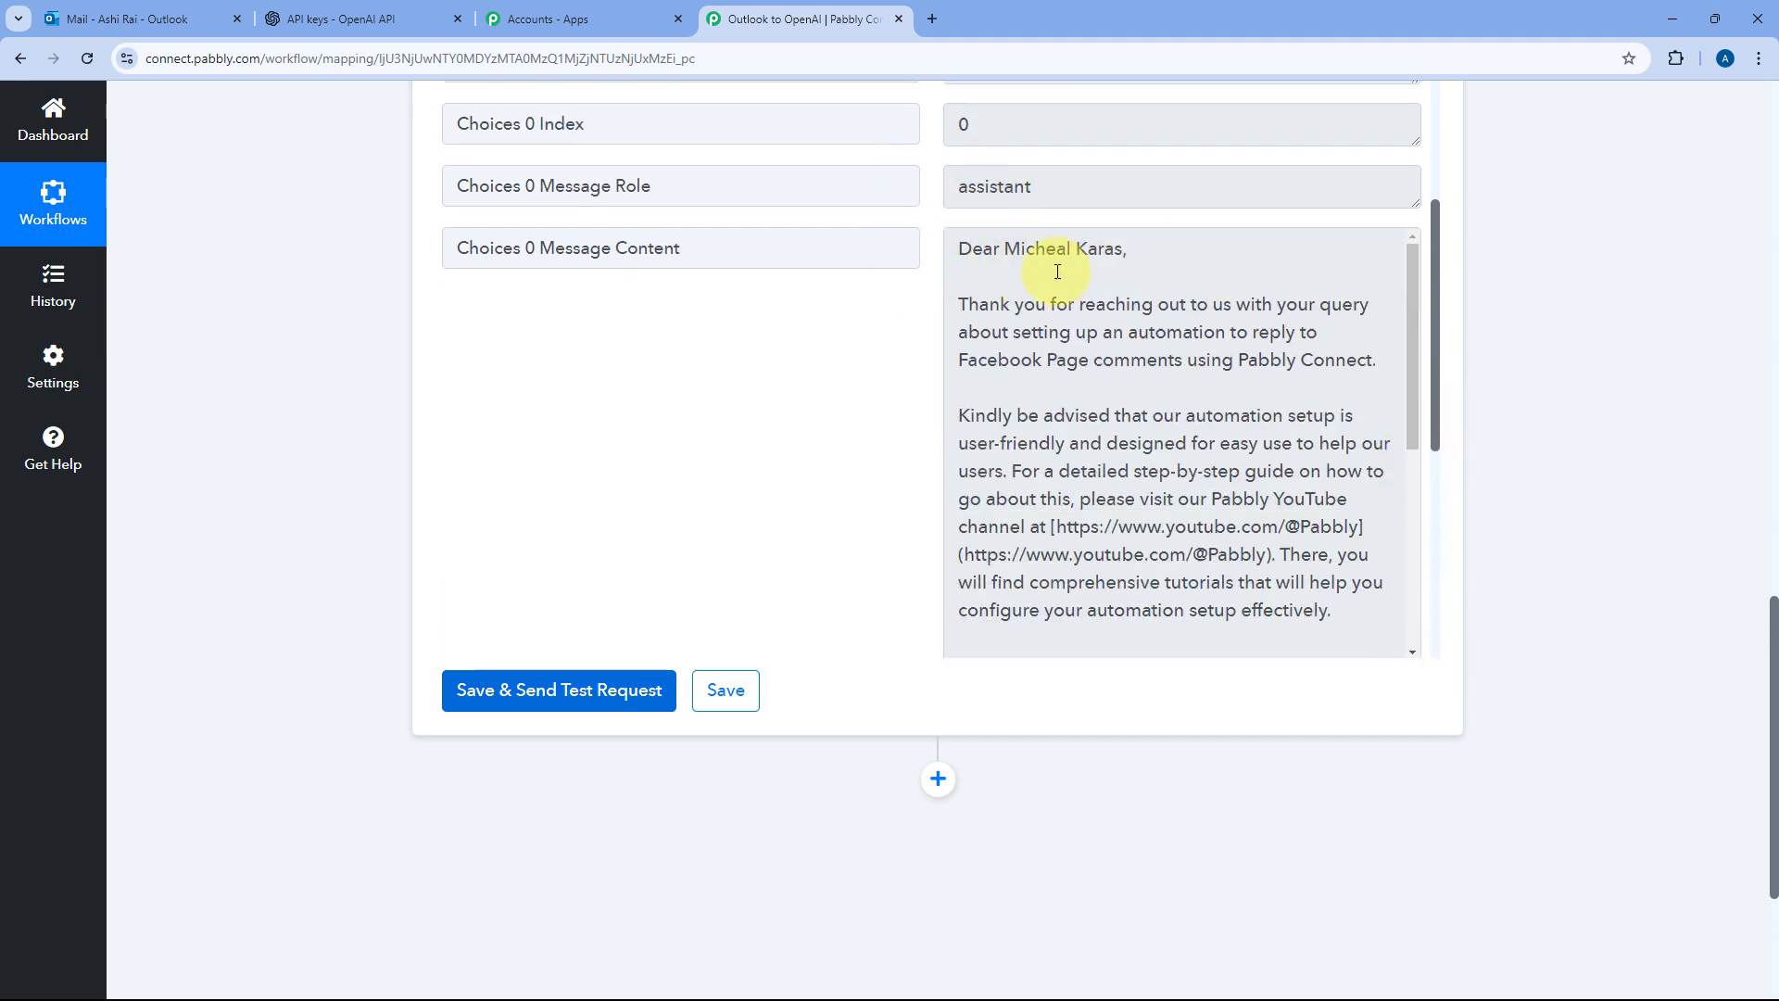
Read the drafted reply in Choices 0 Message Content from greeting to signature, checking the YouTube channel reference and closing
{"action": "scroll", "coordinate": [881, 365], "scroll_direction": "down", "scroll_amount": 1}
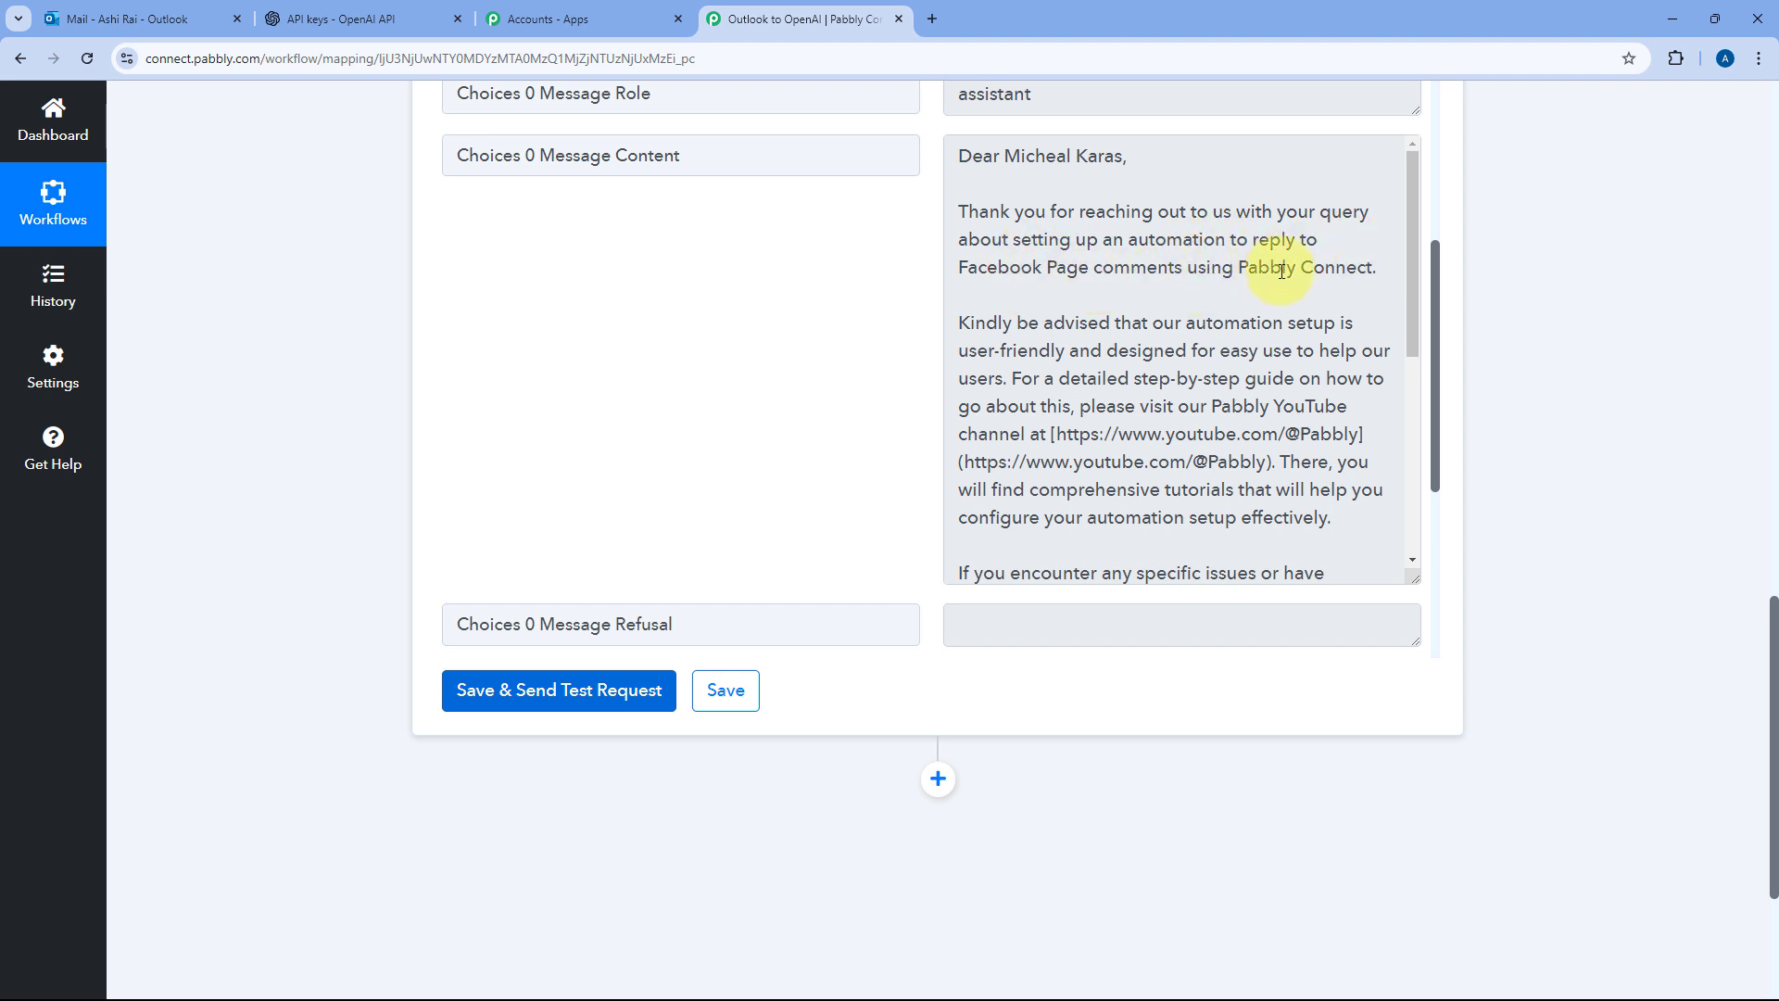
{"action": "left_click_drag", "start_coordinate": [1380, 268], "coordinate": [964, 219]}
{"action": "left_click", "coordinate": [956, 315]}
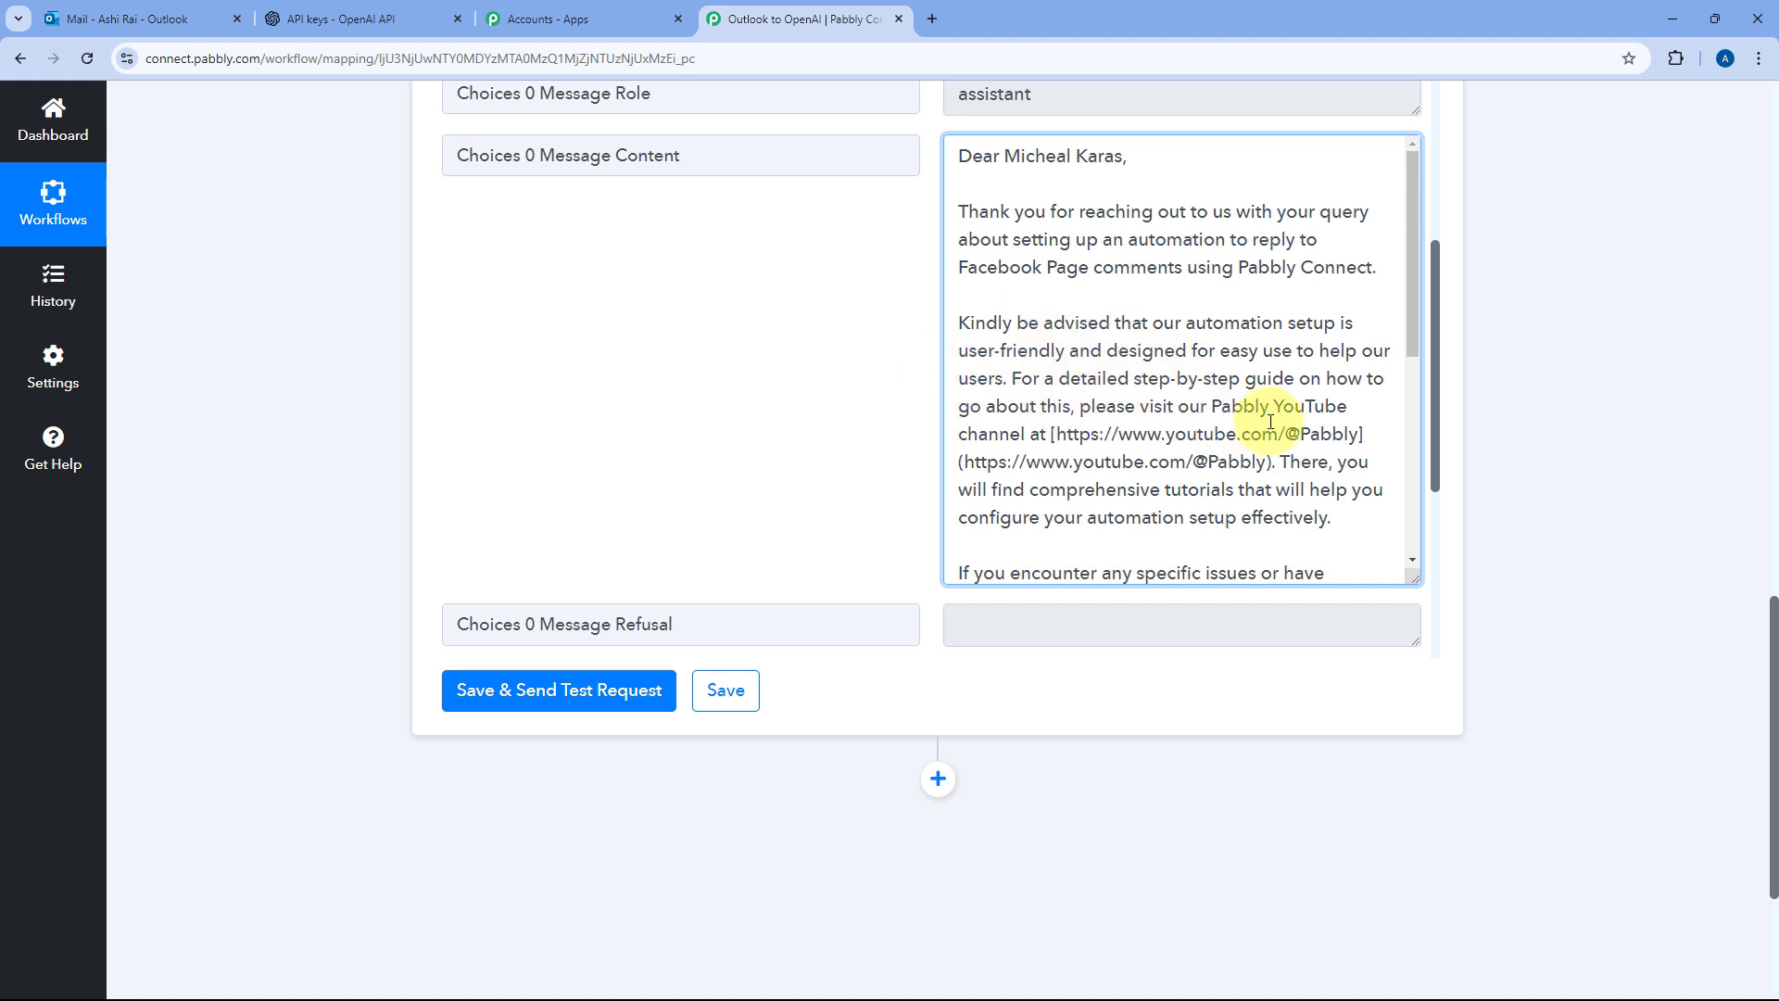
{"action": "scroll", "coordinate": [1144, 426], "scroll_direction": "down", "scroll_amount": 1}
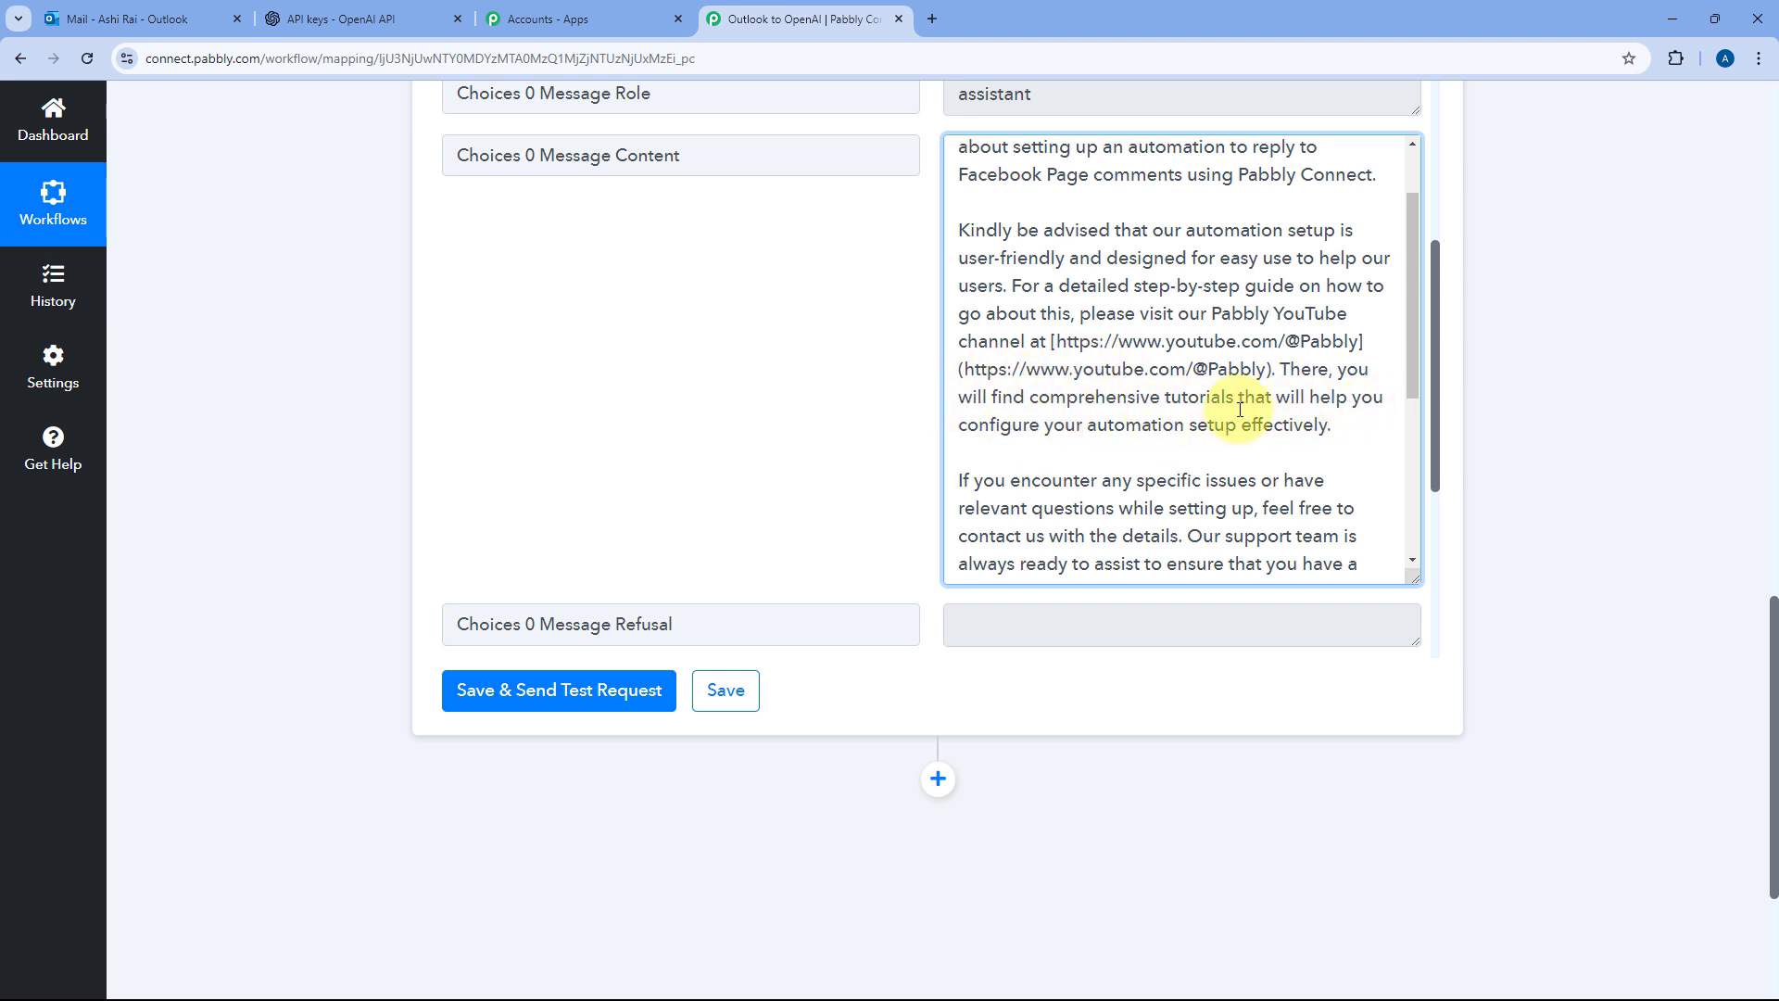
{"action": "scroll", "coordinate": [1028, 361], "scroll_direction": "down", "scroll_amount": 1}
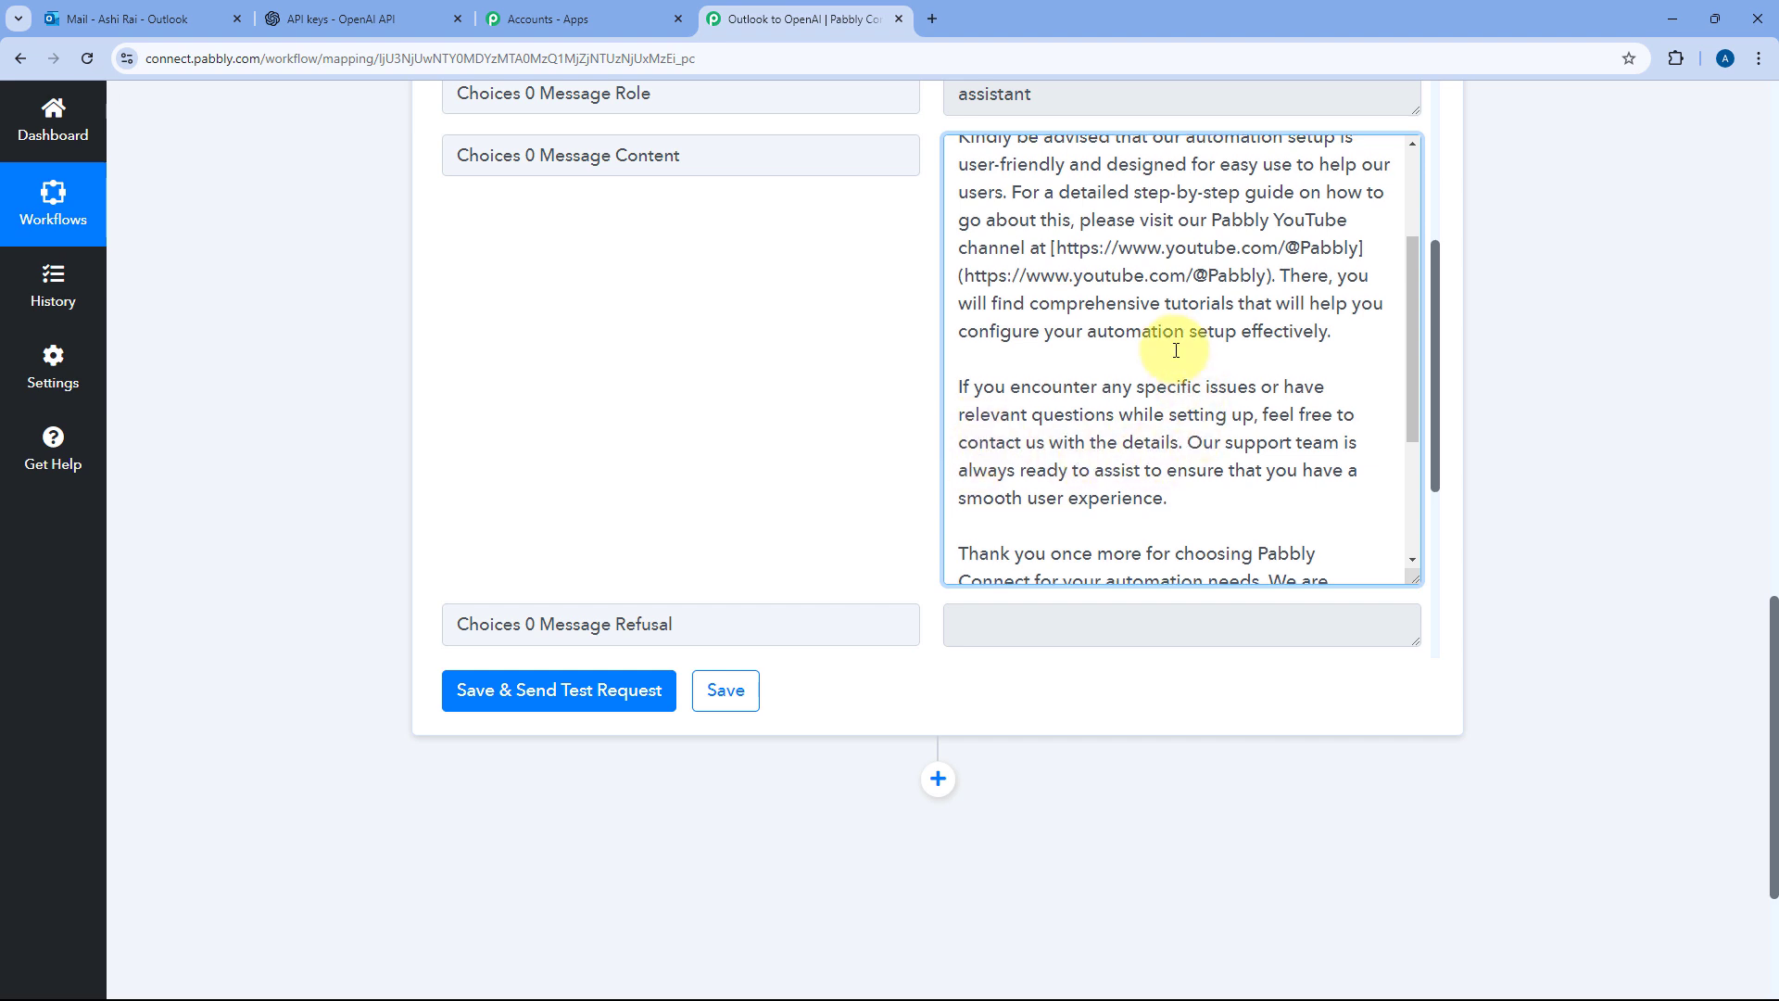
{"action": "scroll", "coordinate": [1176, 350], "scroll_direction": "down", "scroll_amount": 3}
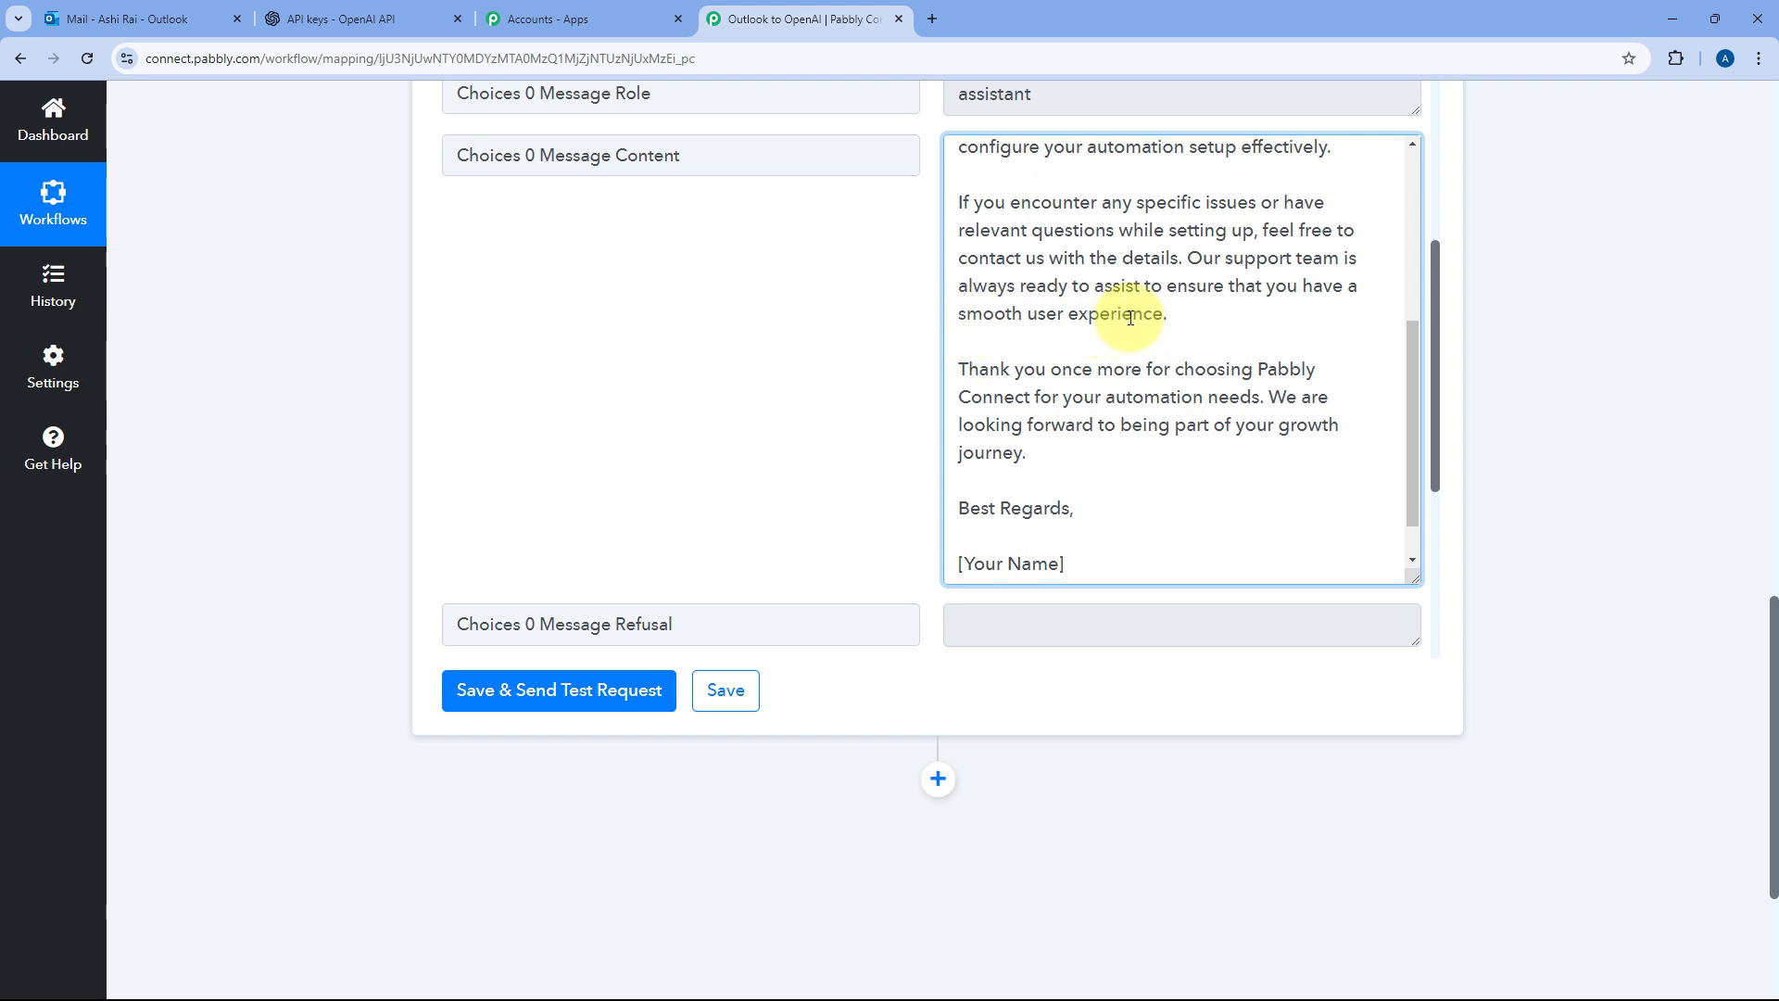
{"action": "scroll", "coordinate": [1185, 324], "scroll_direction": "up", "scroll_amount": 5}
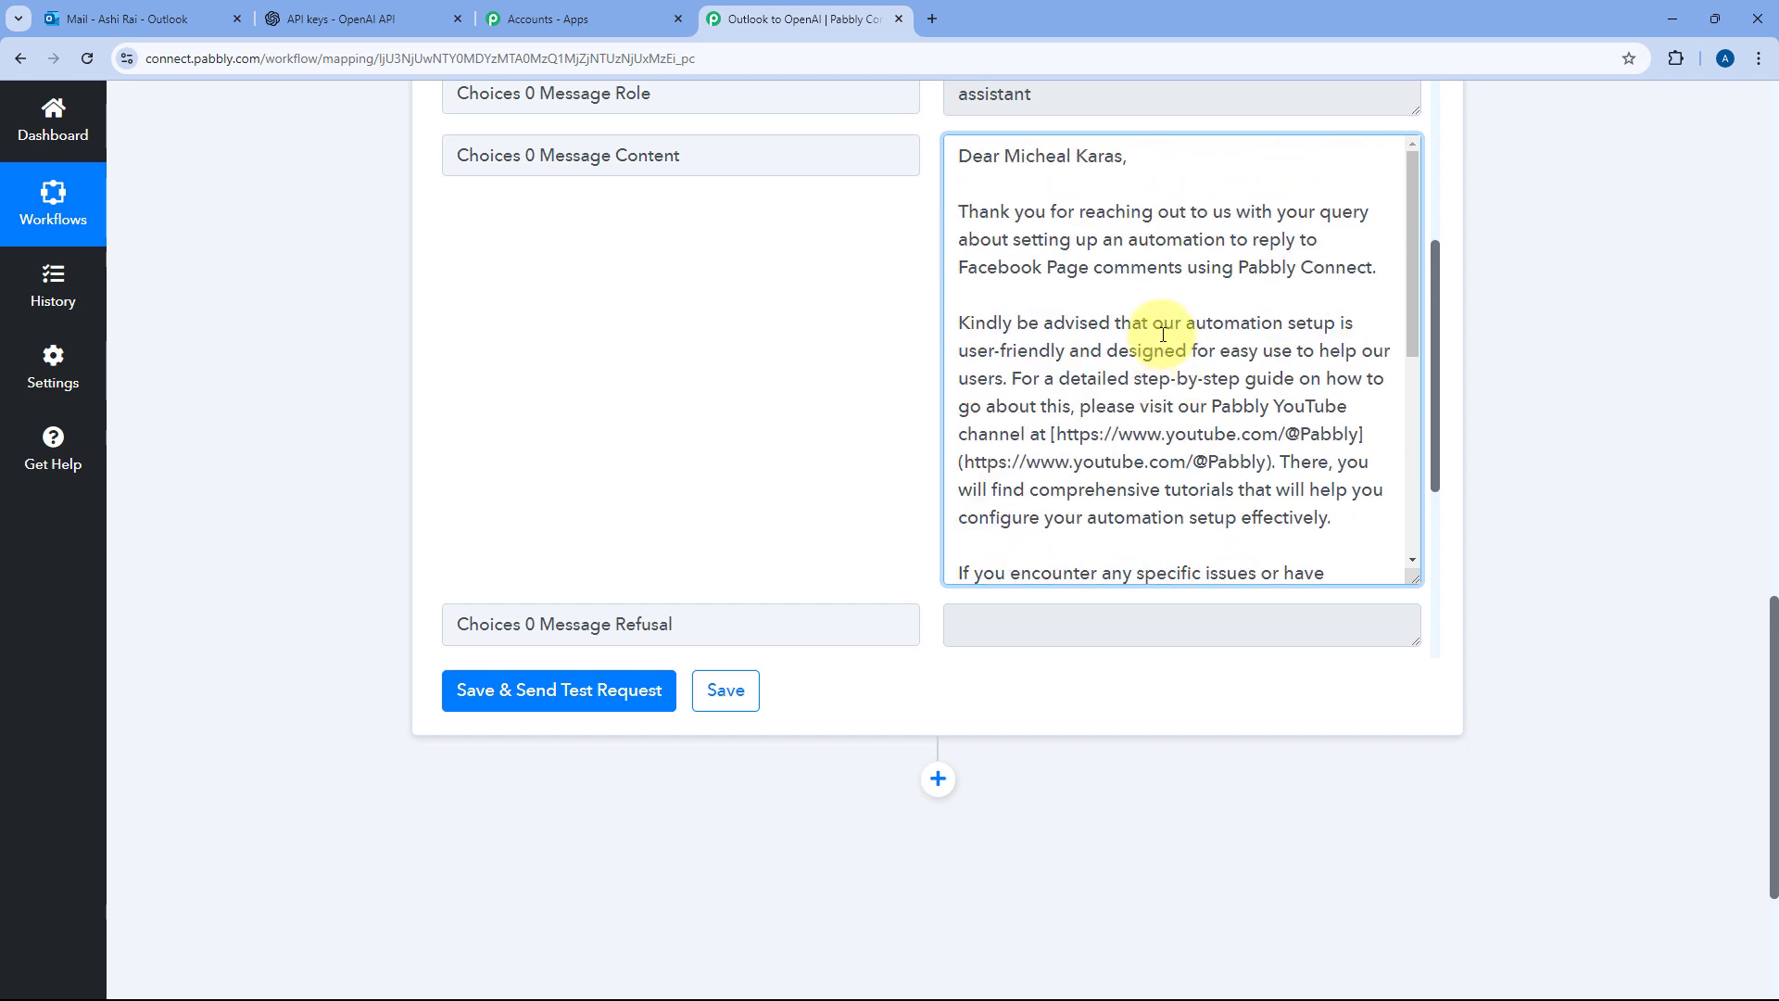
{"action": "scroll", "coordinate": [1158, 296], "scroll_direction": "down", "scroll_amount": 3}
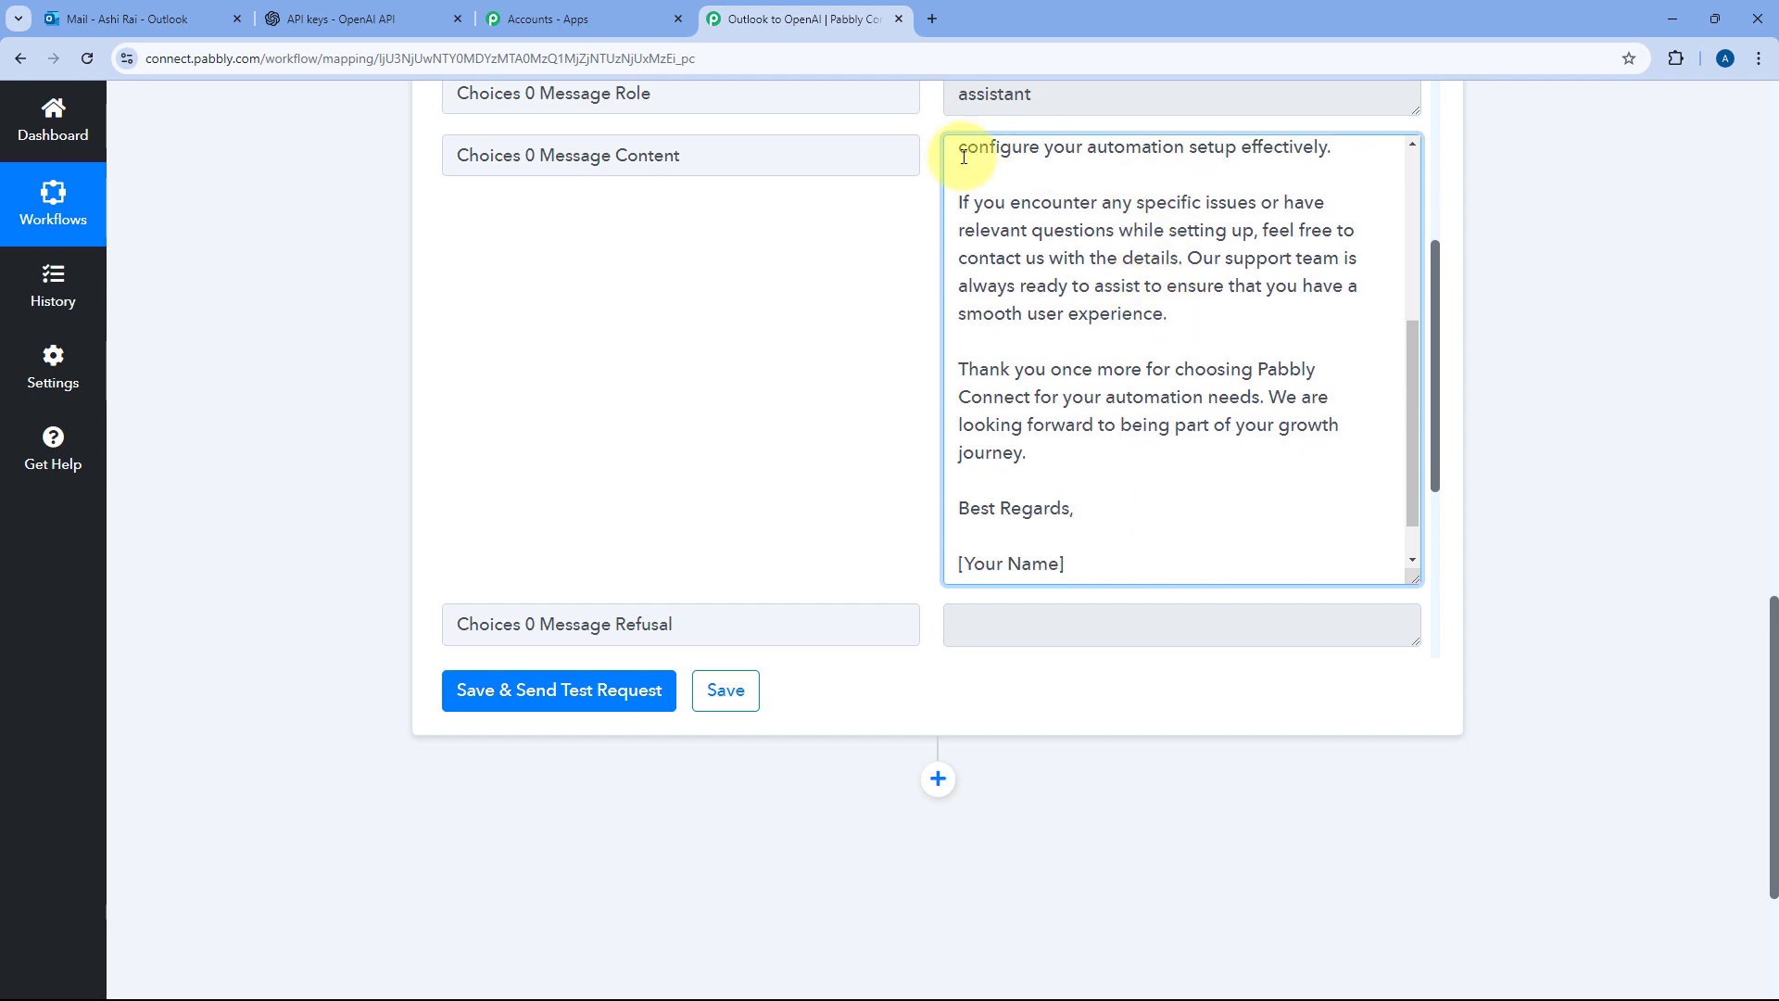
{"action": "scroll", "coordinate": [1063, 294], "scroll_direction": "down", "scroll_amount": 1}
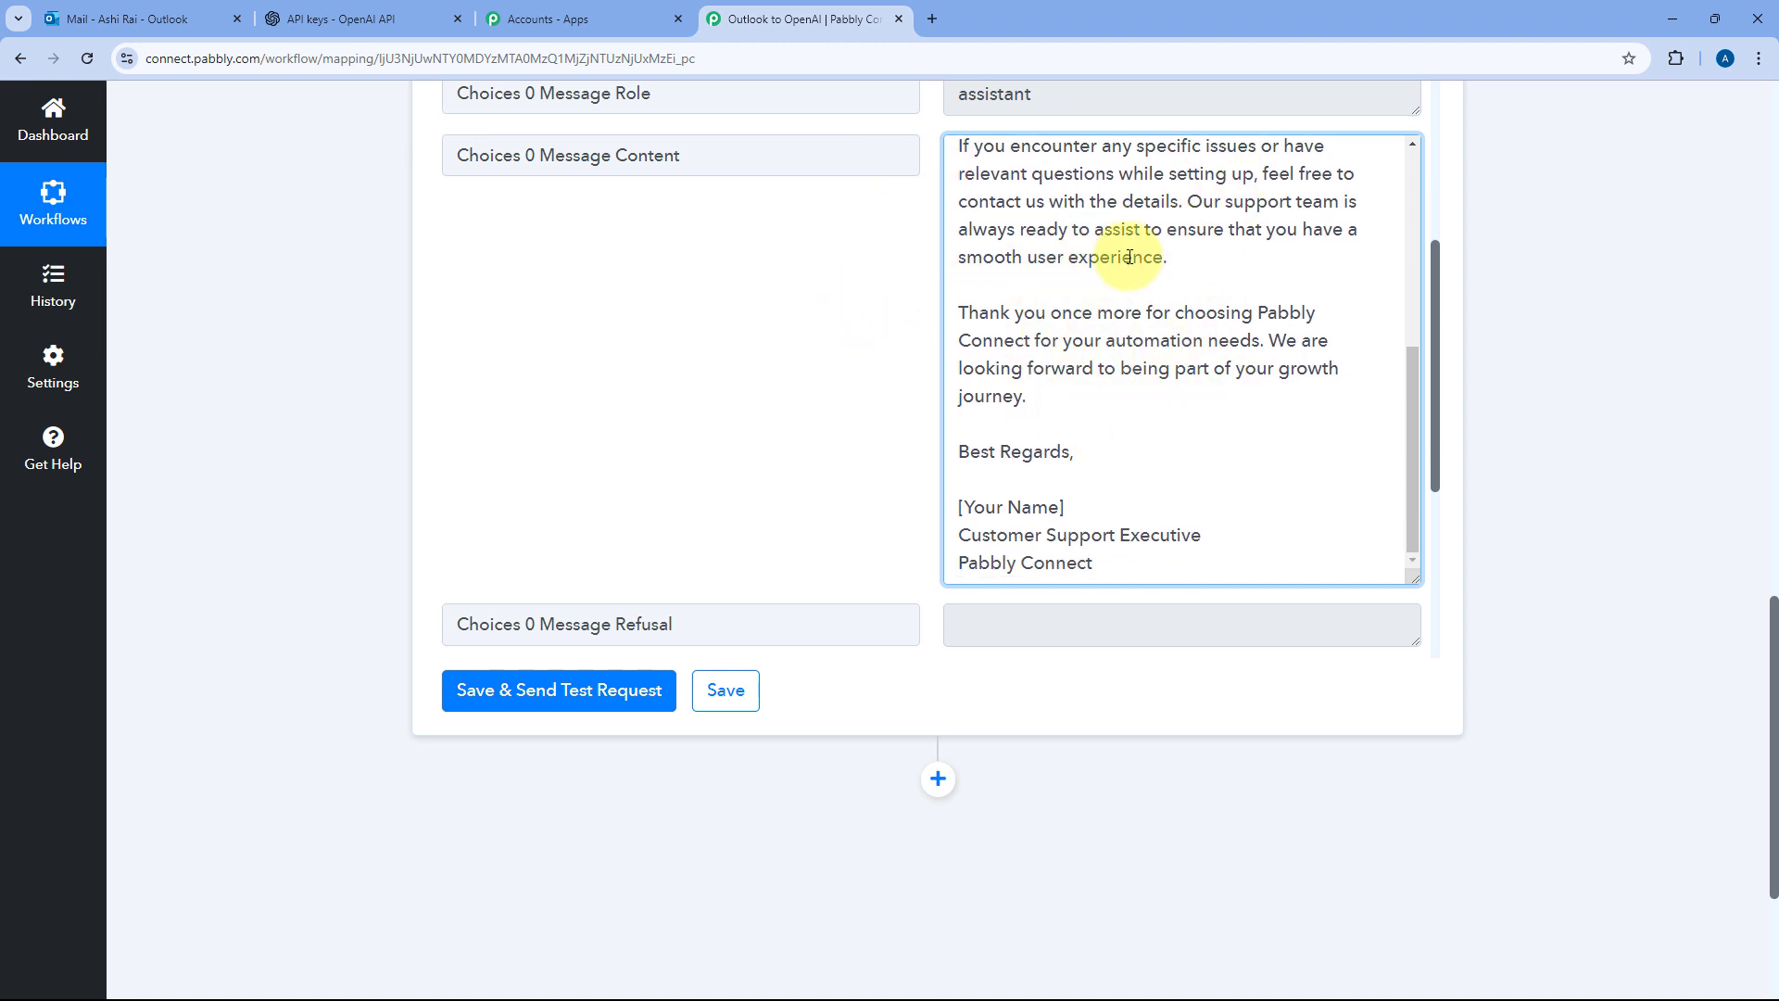
{"action": "scroll", "coordinate": [1144, 278], "scroll_direction": "up", "scroll_amount": 1}
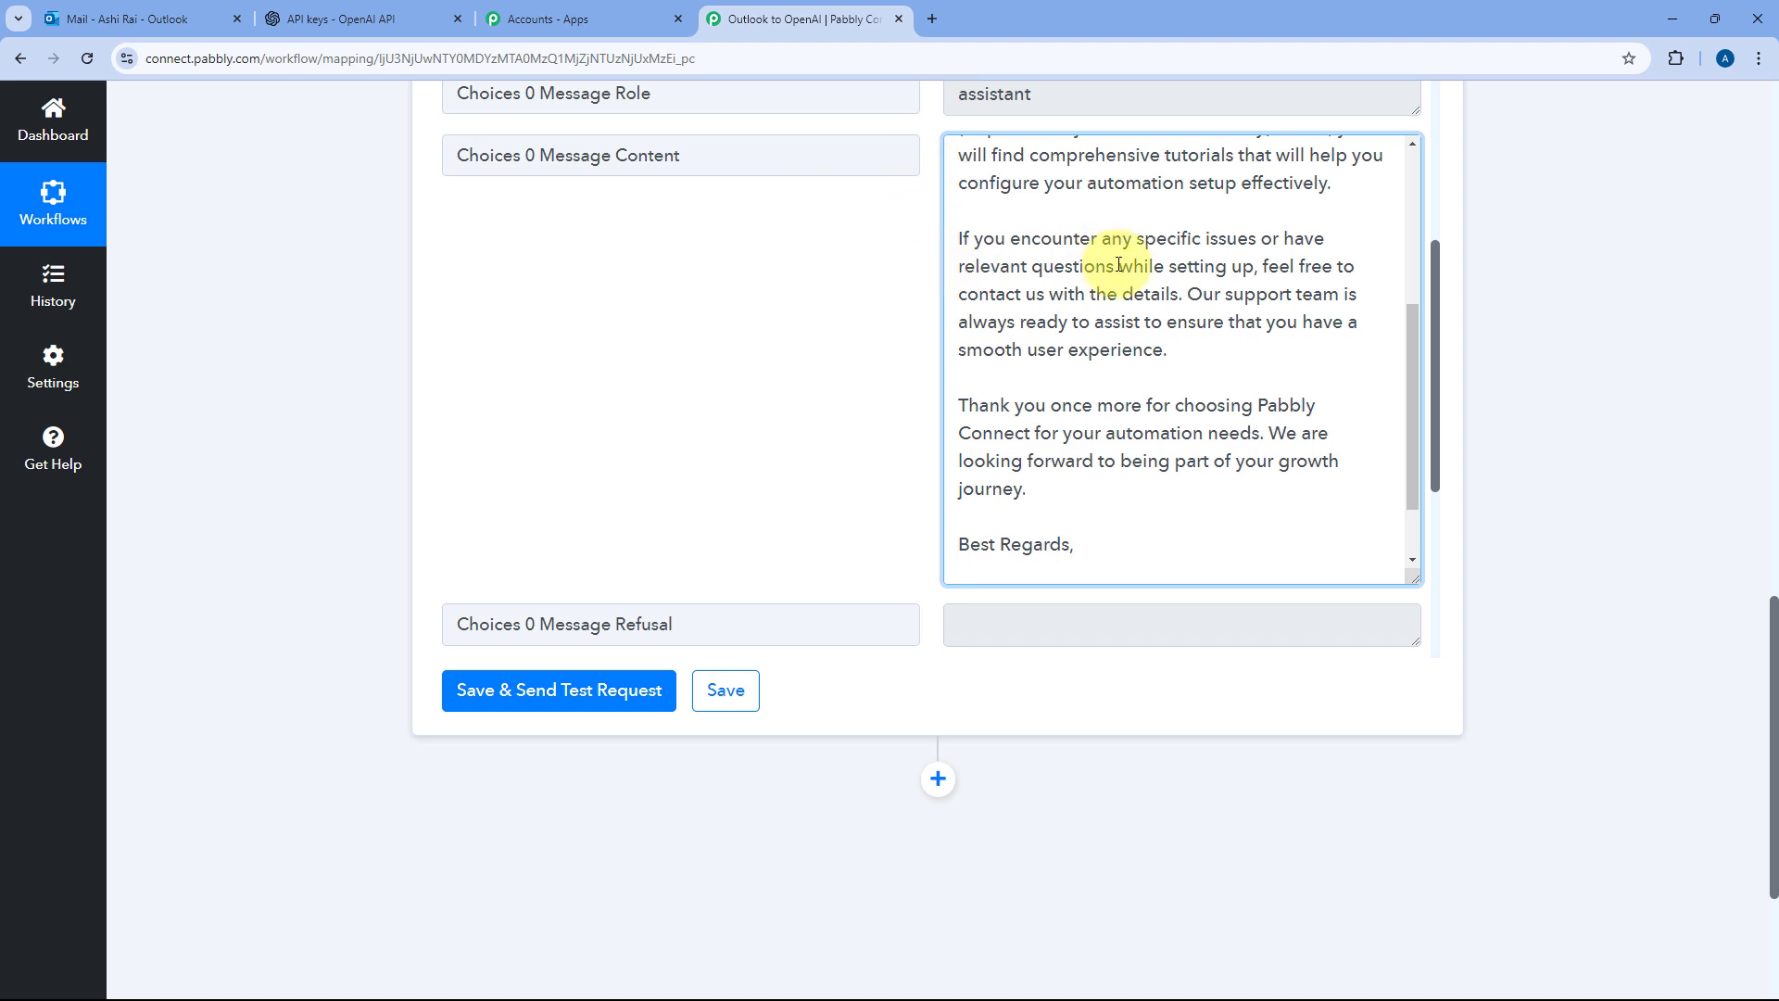
{"action": "scroll", "coordinate": [1019, 241], "scroll_direction": "up", "scroll_amount": 2}
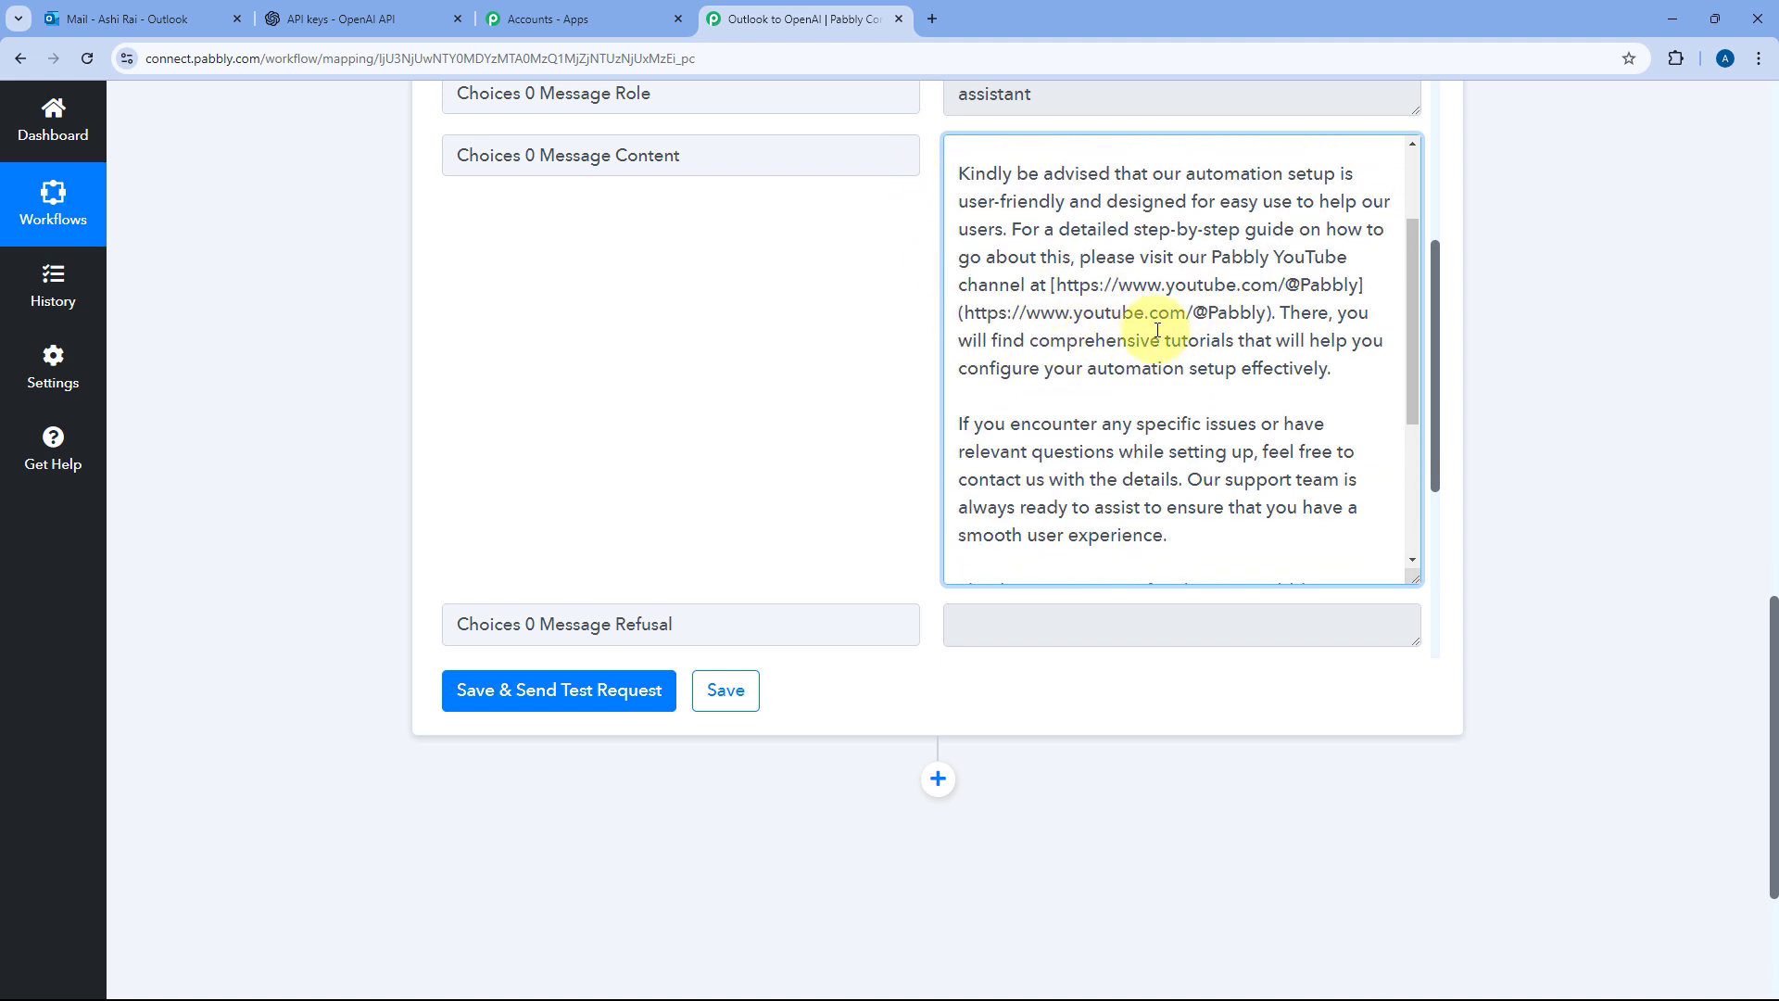
{"action": "scroll", "coordinate": [1070, 274], "scroll_direction": "down", "scroll_amount": 1}
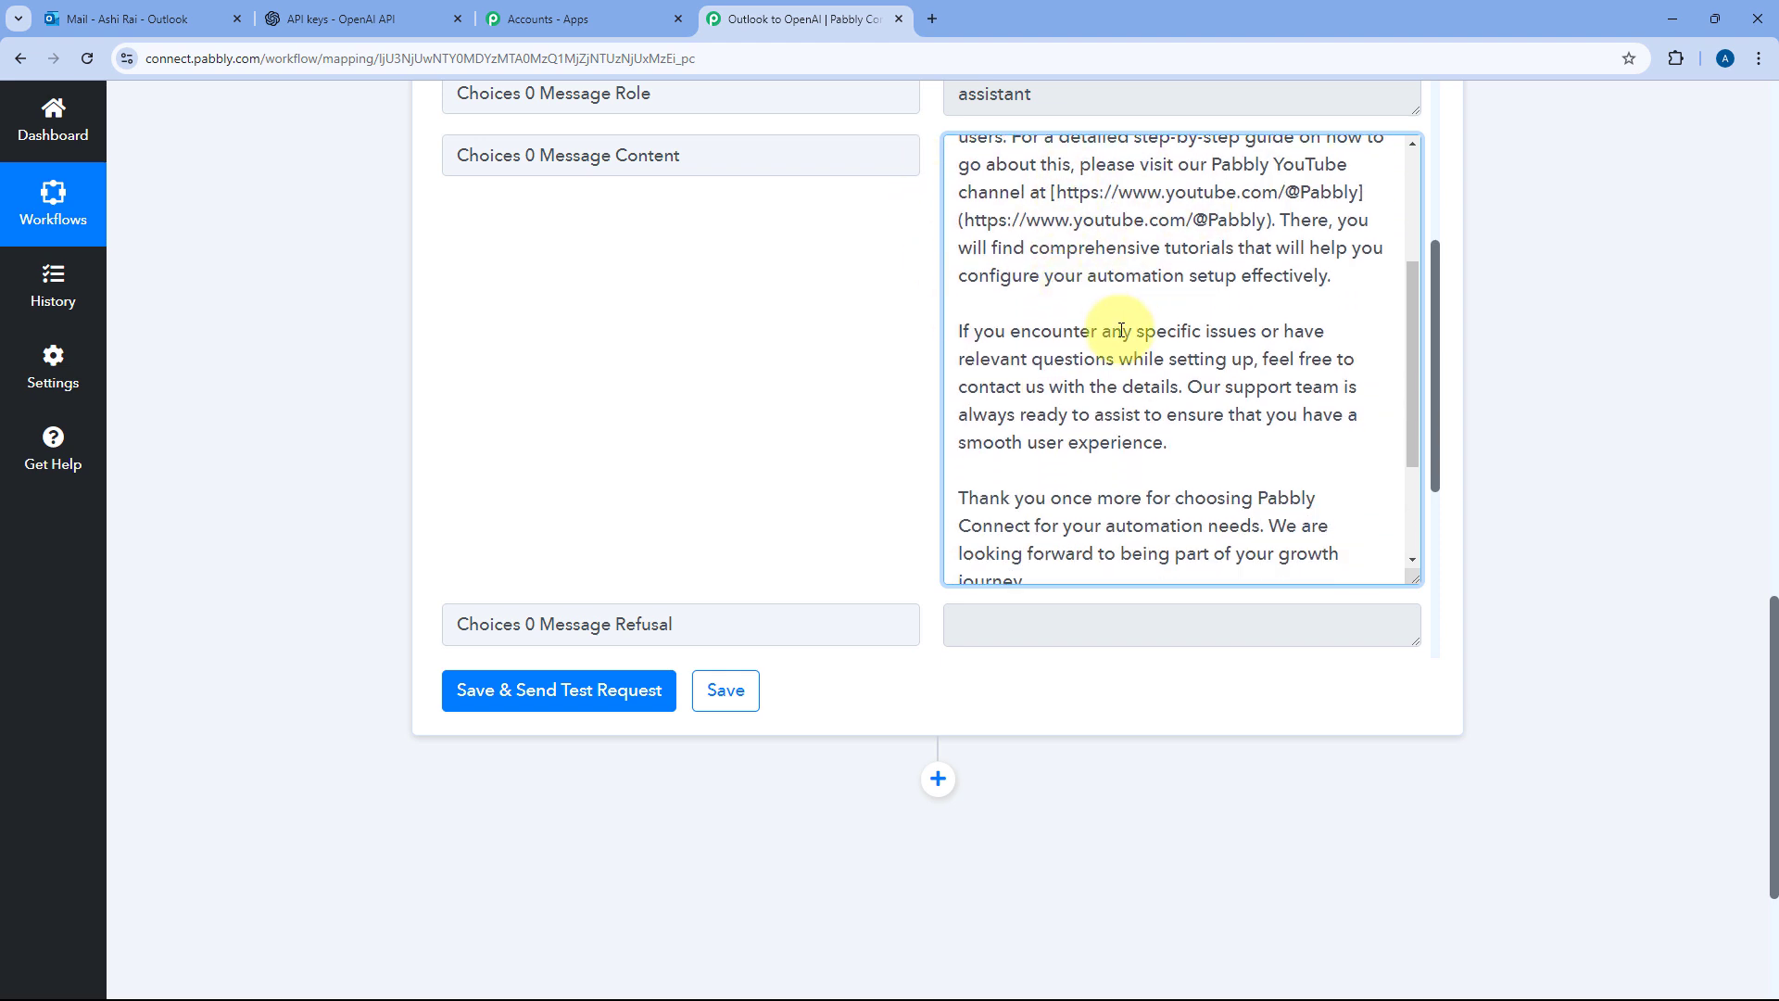
{"action": "scroll", "coordinate": [1121, 331], "scroll_direction": "up", "scroll_amount": 5}
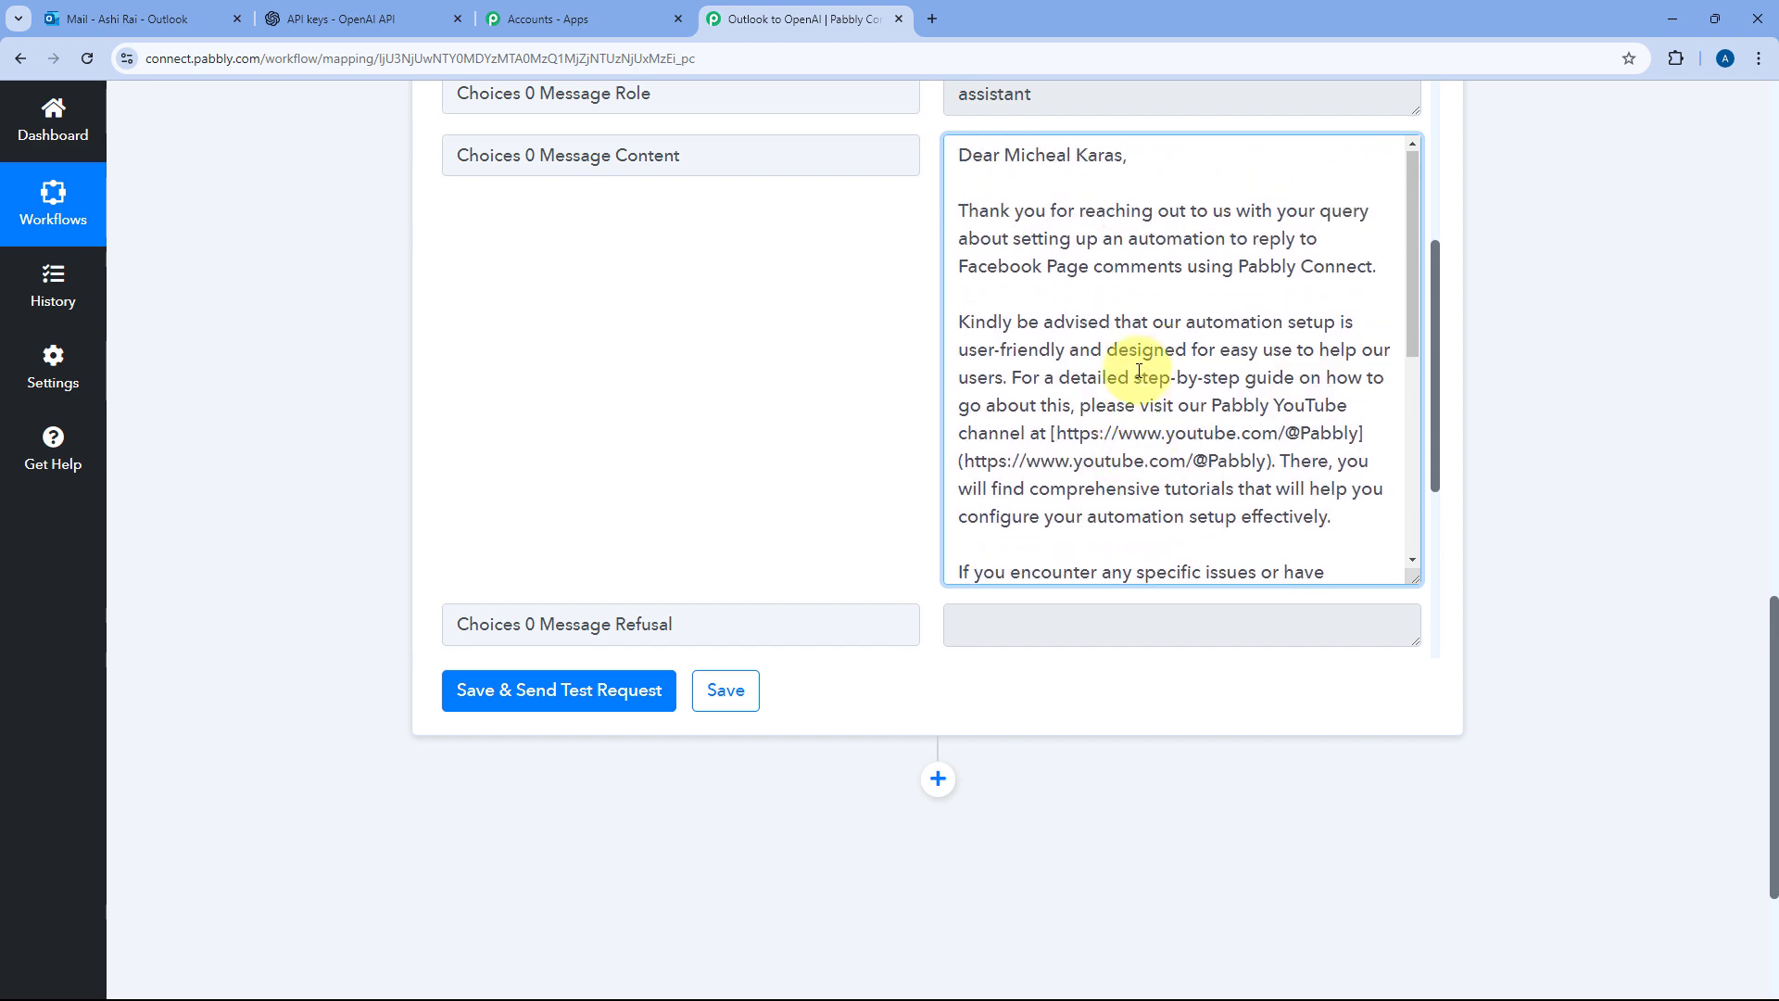
{"action": "scroll", "coordinate": [913, 320], "scroll_direction": "down", "scroll_amount": 1}
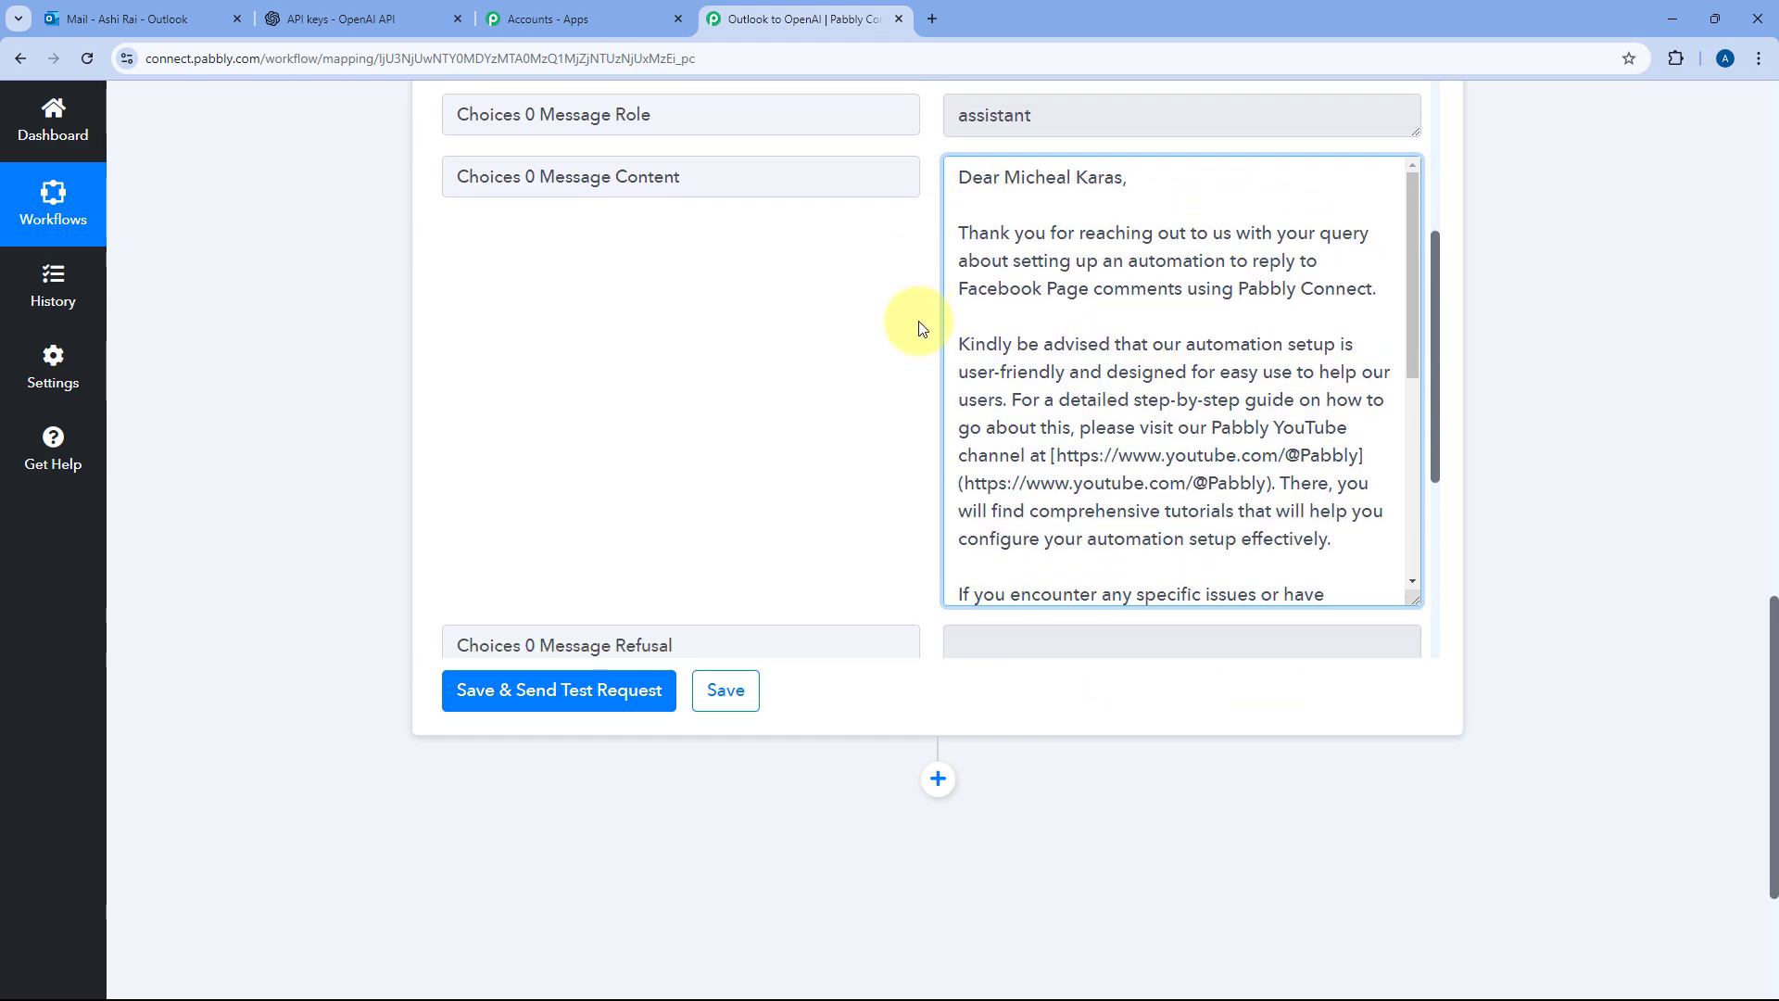
{"action": "scroll", "coordinate": [1144, 268], "scroll_direction": "down", "scroll_amount": 4}
{"action": "scroll", "coordinate": [1136, 271], "scroll_direction": "down", "scroll_amount": 1}
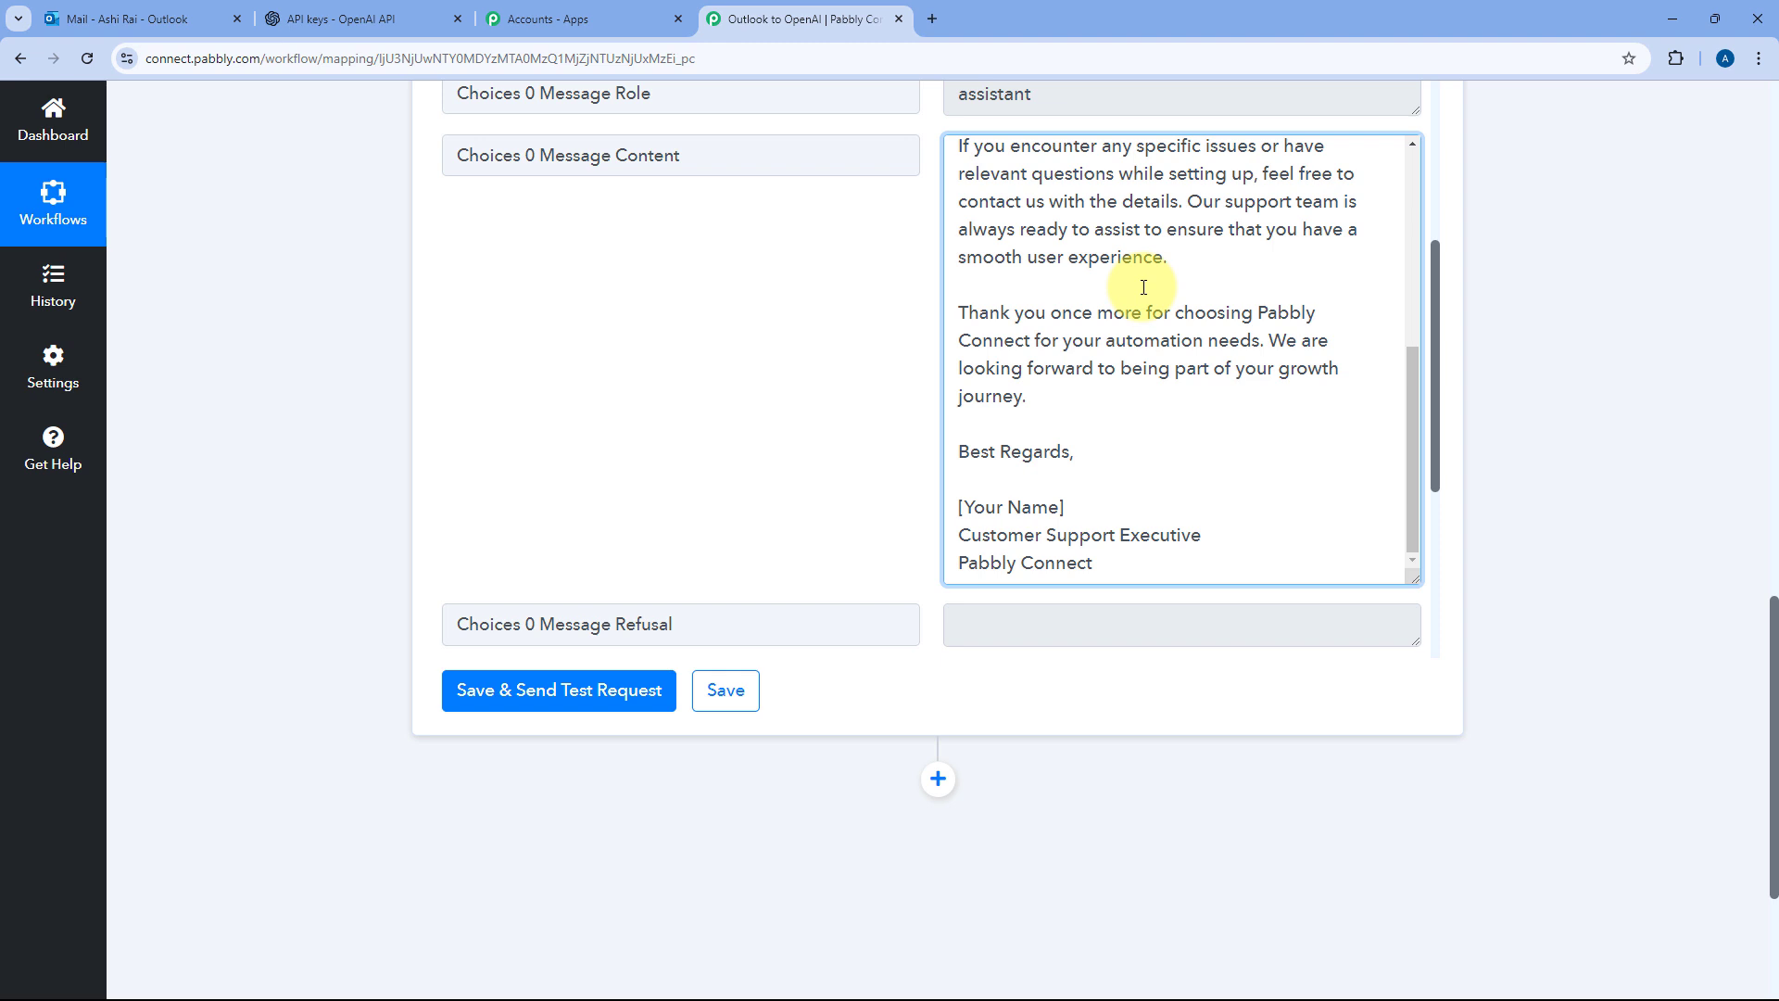
{"action": "left_click", "coordinate": [843, 248]}
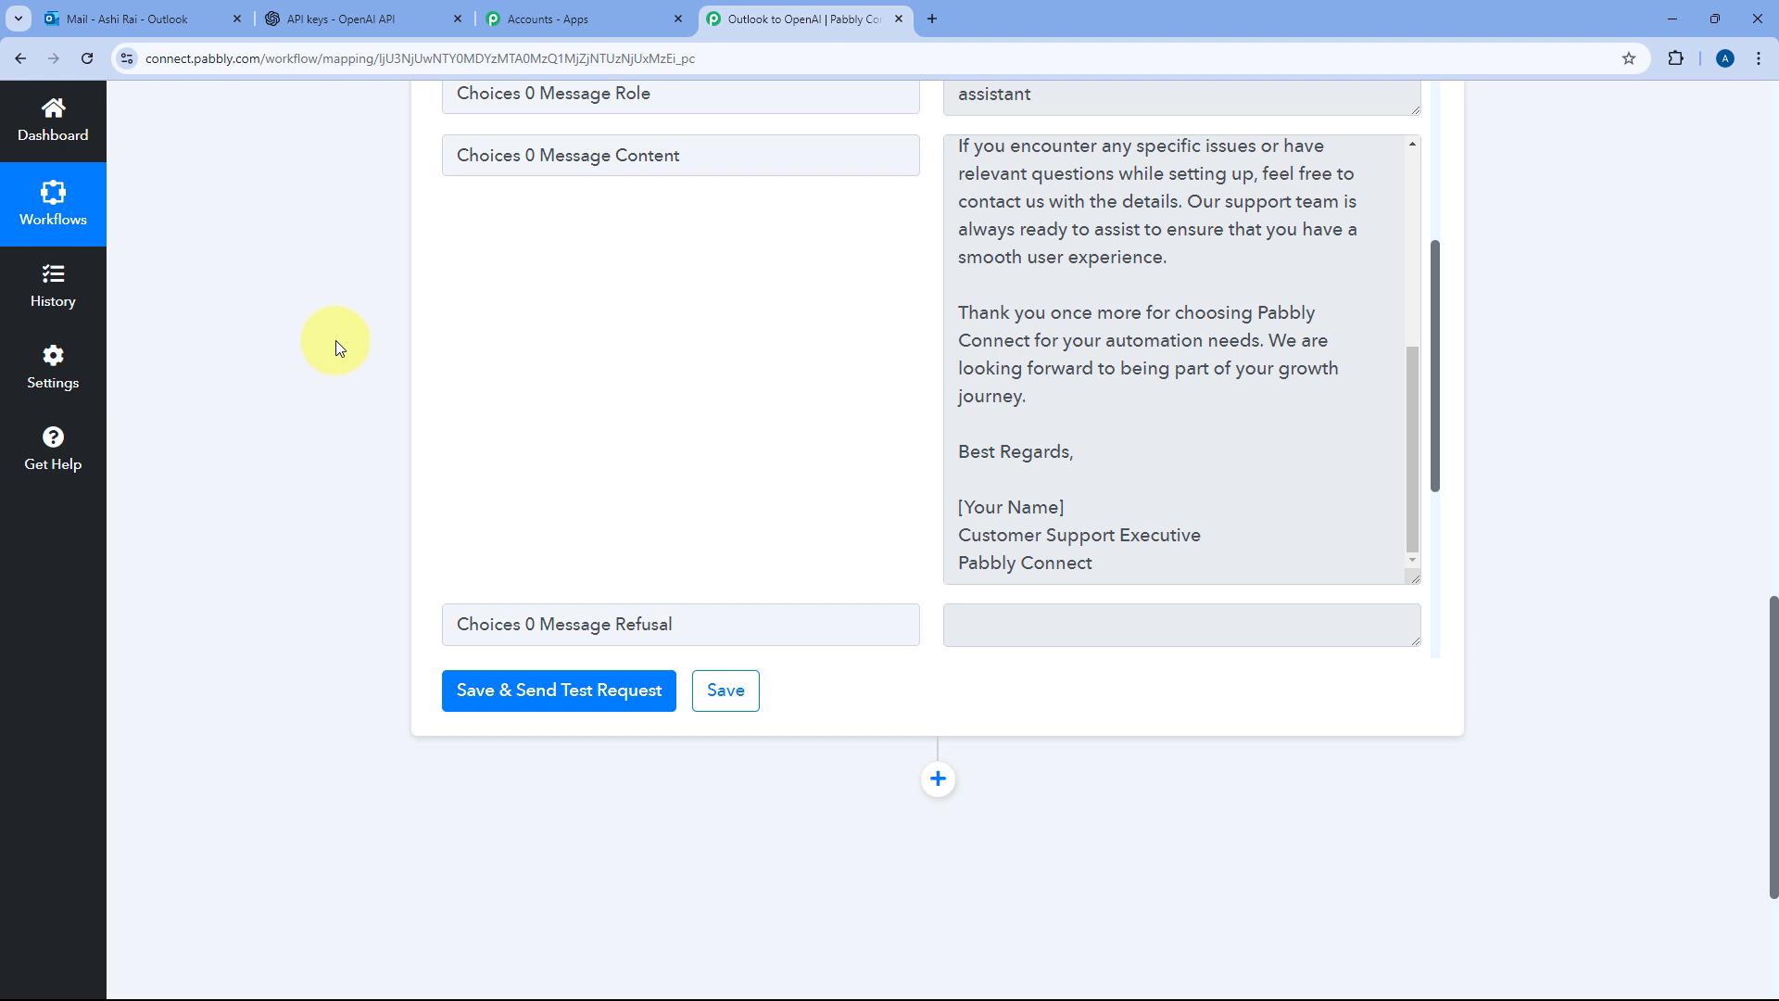
Add another action step after the ChatGPT step and choose Microsoft Office 365 as its app
{"action": "scroll", "coordinate": [336, 345], "scroll_direction": "down", "scroll_amount": 3}
{"action": "left_click", "coordinate": [938, 477]}
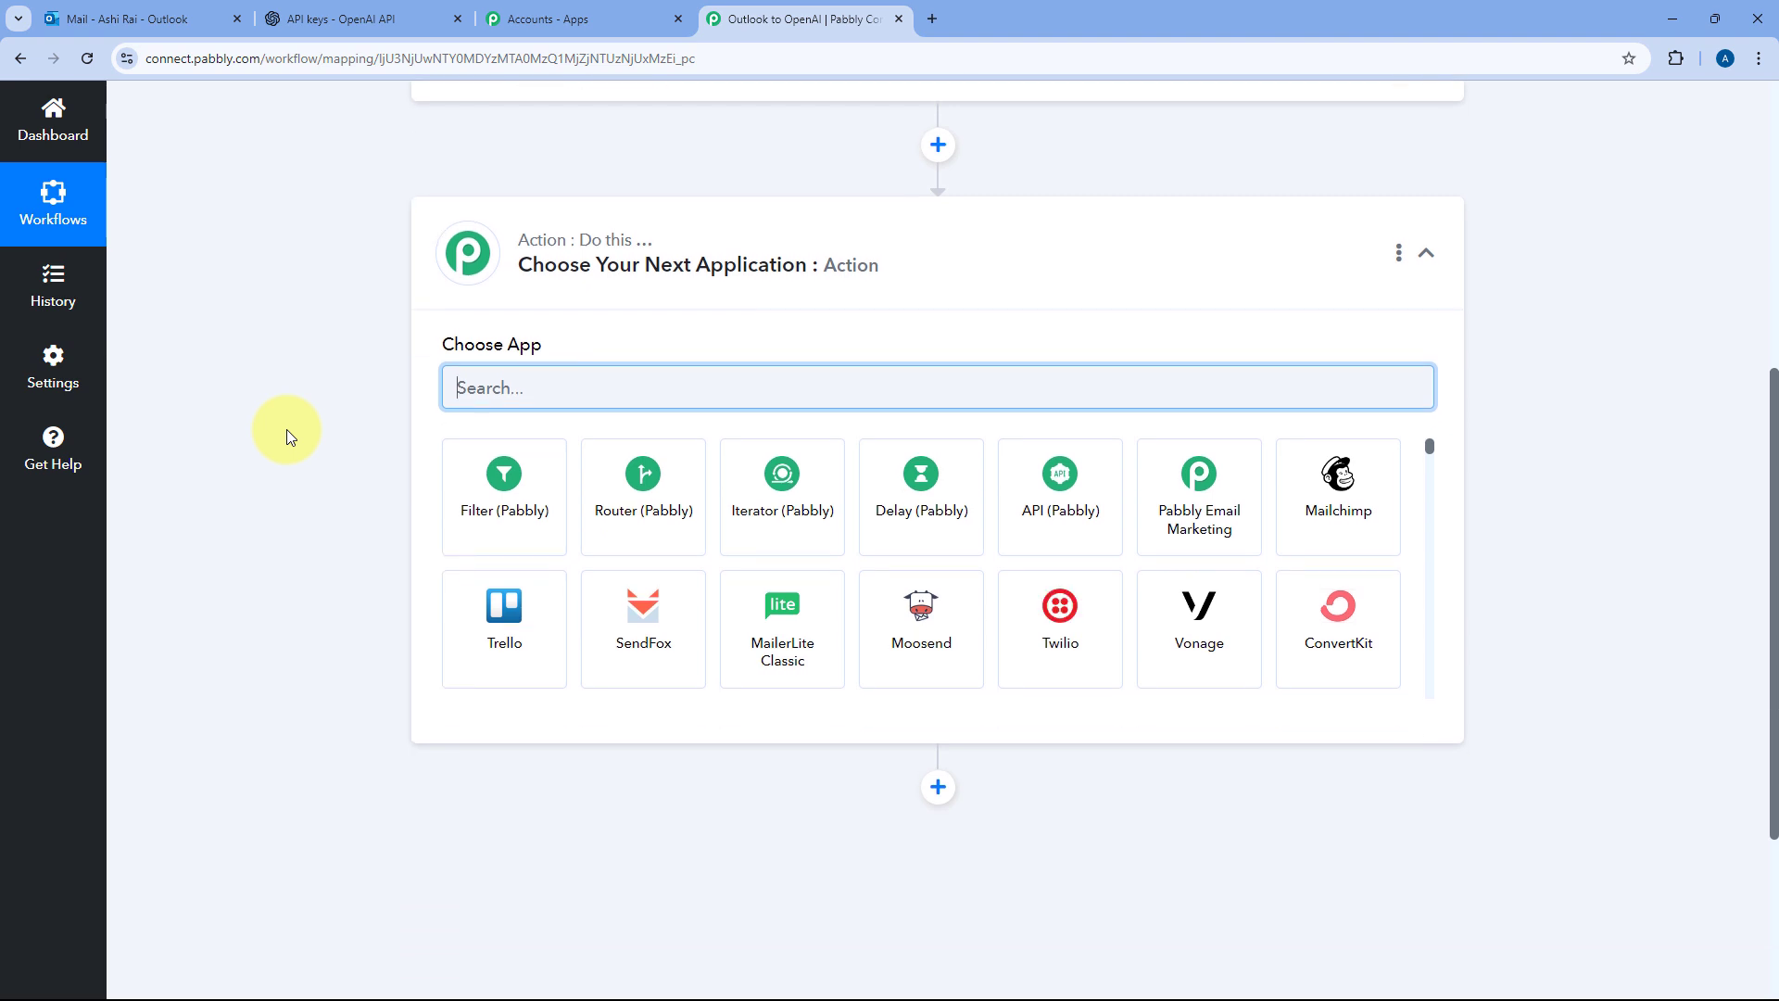
{"action": "type", "text": "Micro"}
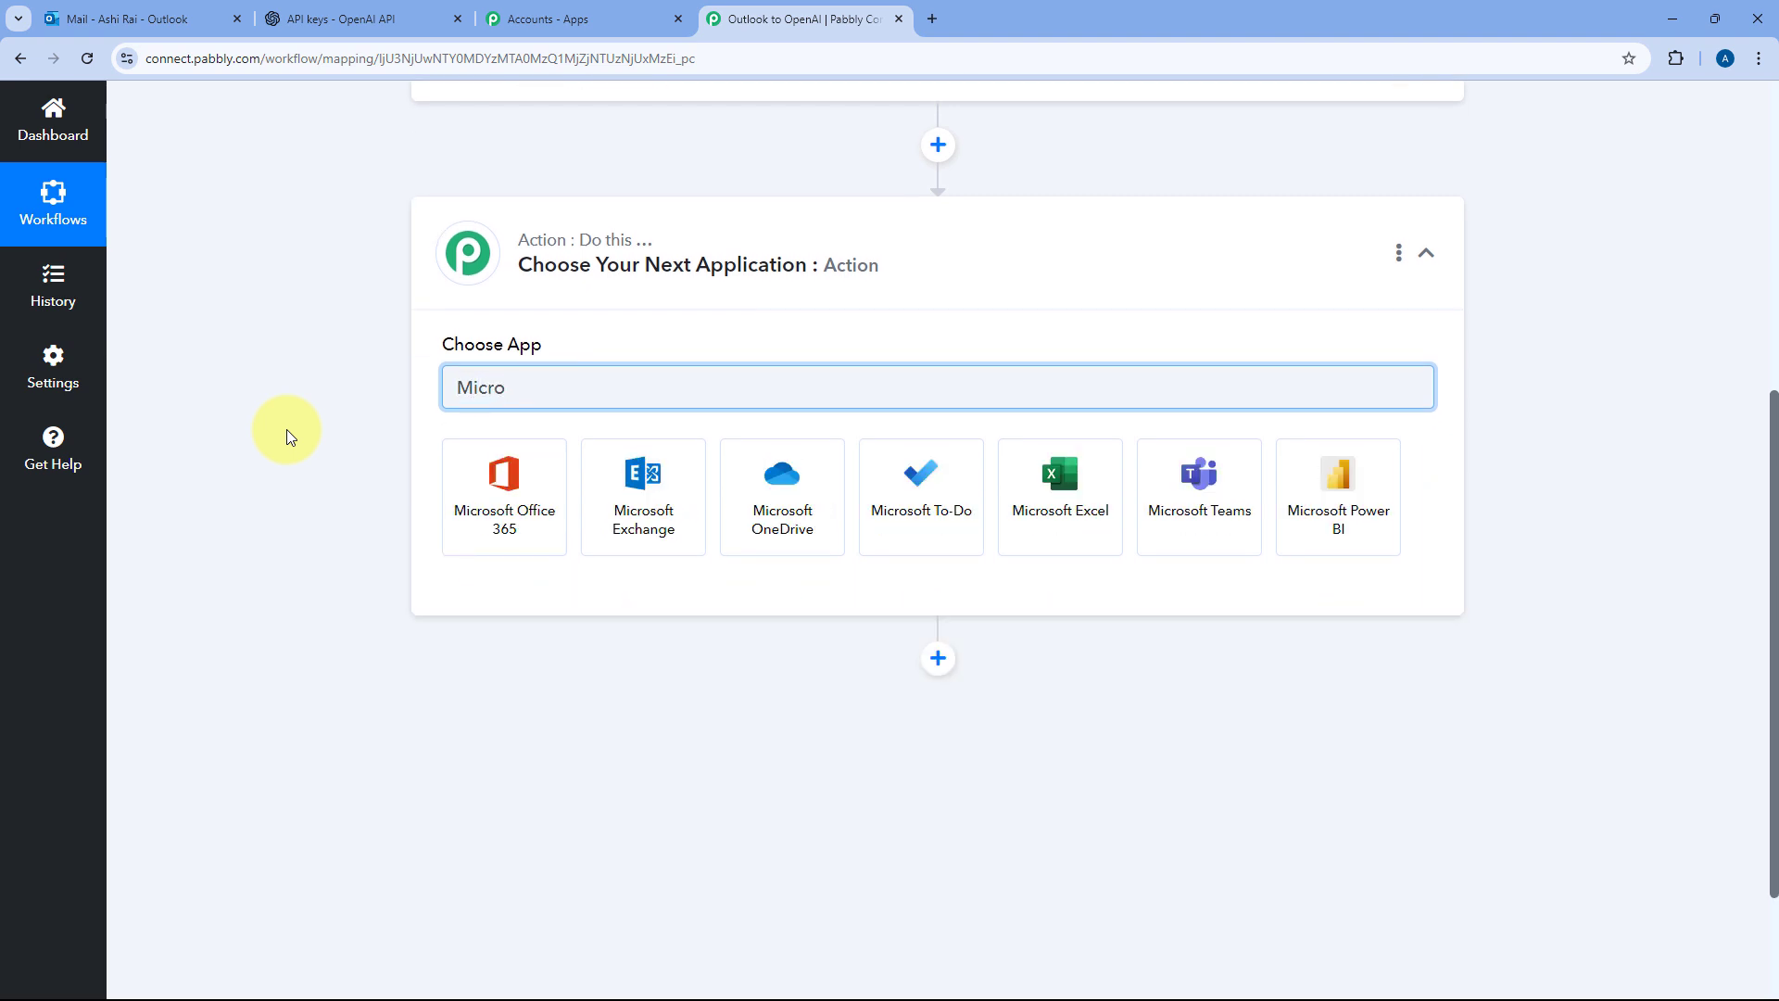
{"action": "left_click", "coordinate": [517, 480]}
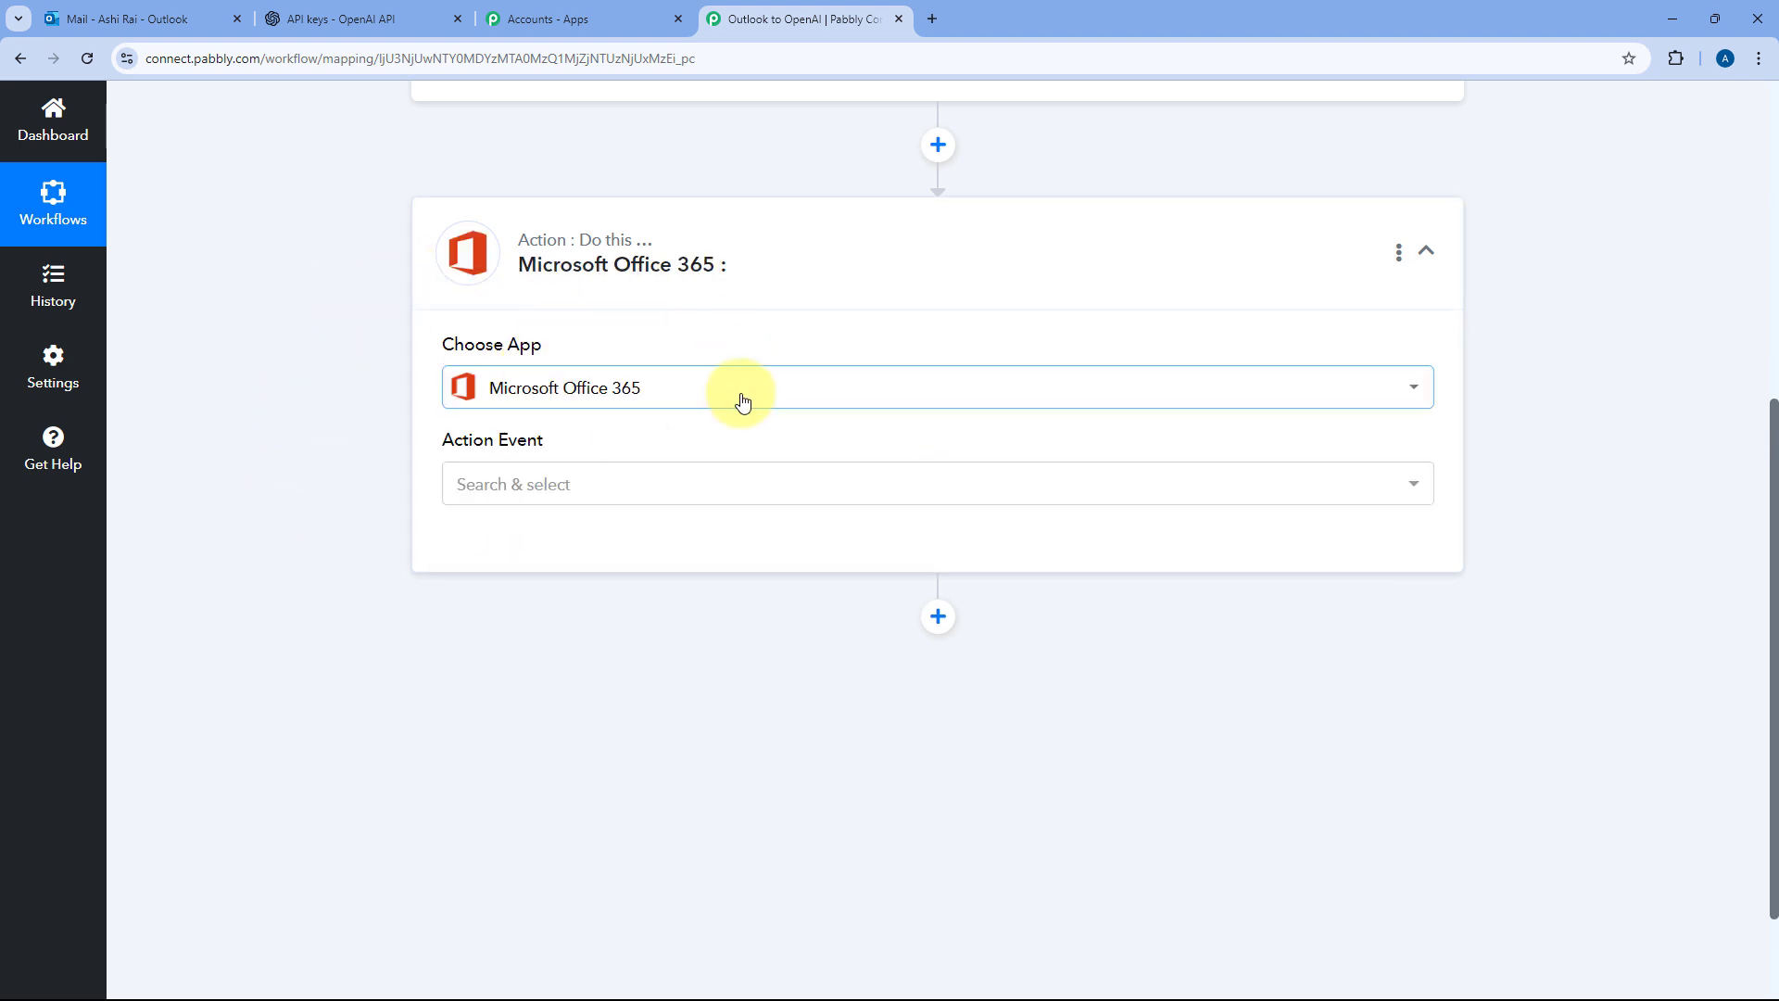
Set the Microsoft Office 365 action event to Create a Draft Message and connect the account
{"action": "scroll", "coordinate": [741, 400], "scroll_direction": "down", "scroll_amount": 1}
{"action": "left_click", "coordinate": [603, 399]}
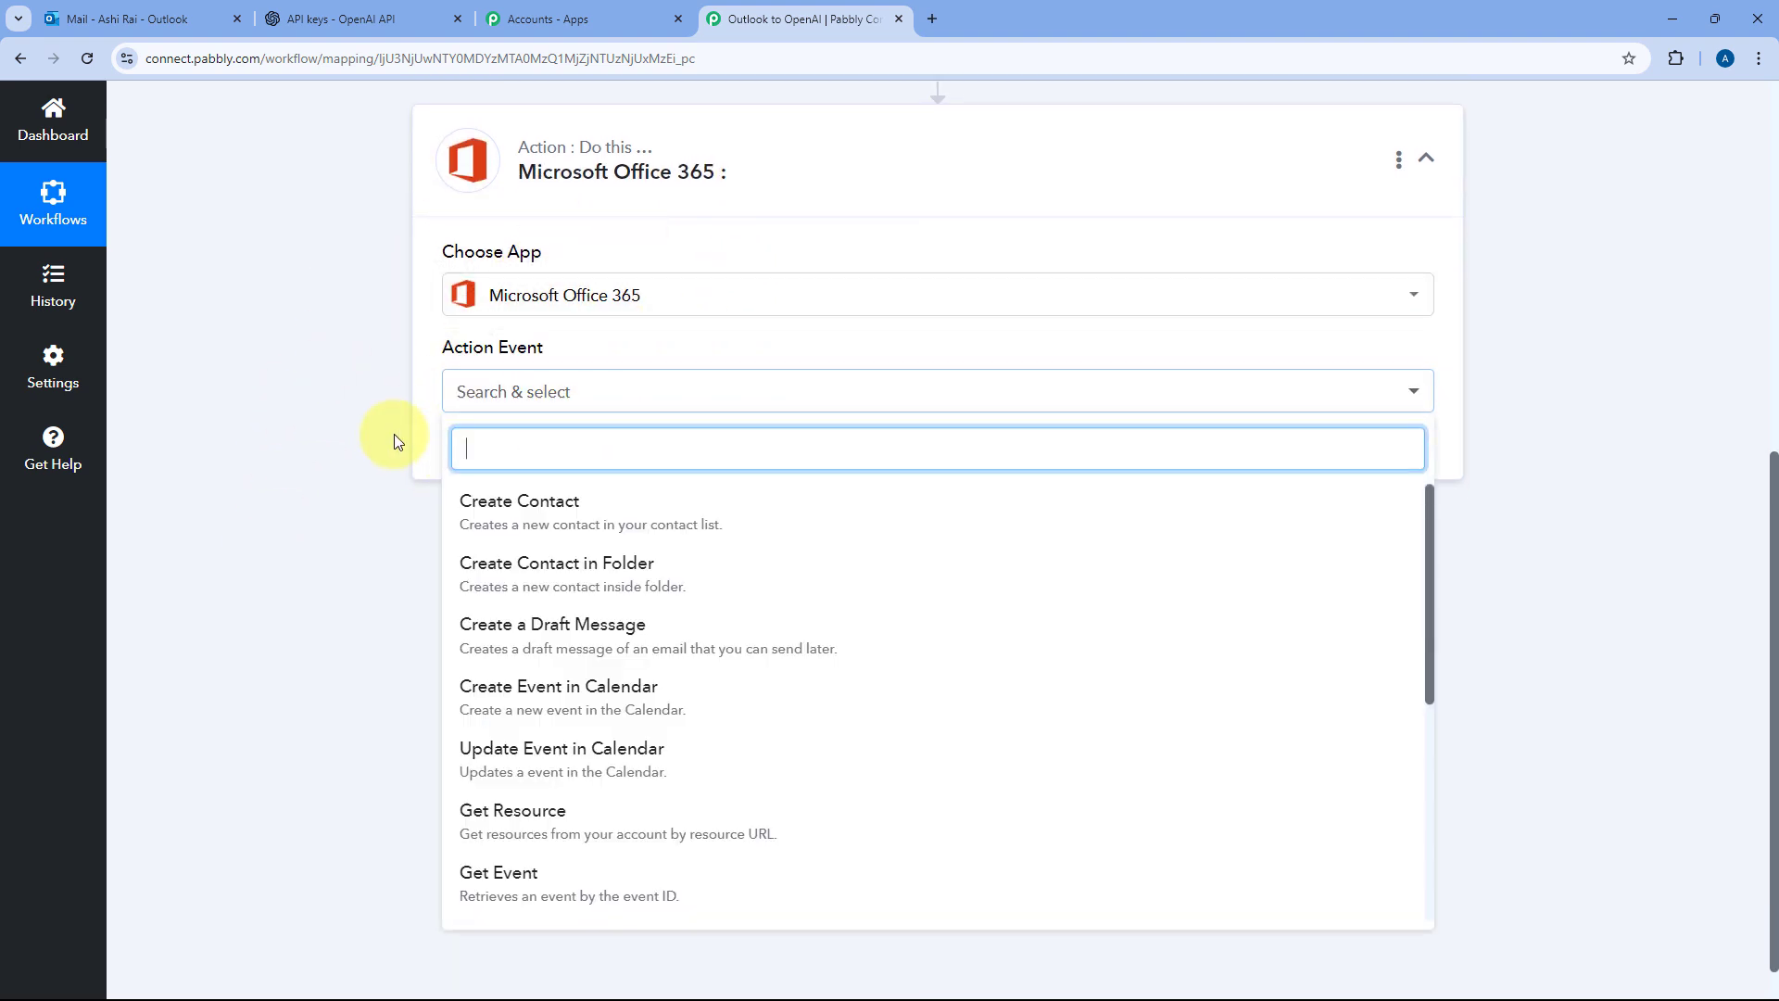
{"action": "scroll", "coordinate": [389, 436], "scroll_direction": "down", "scroll_amount": 1}
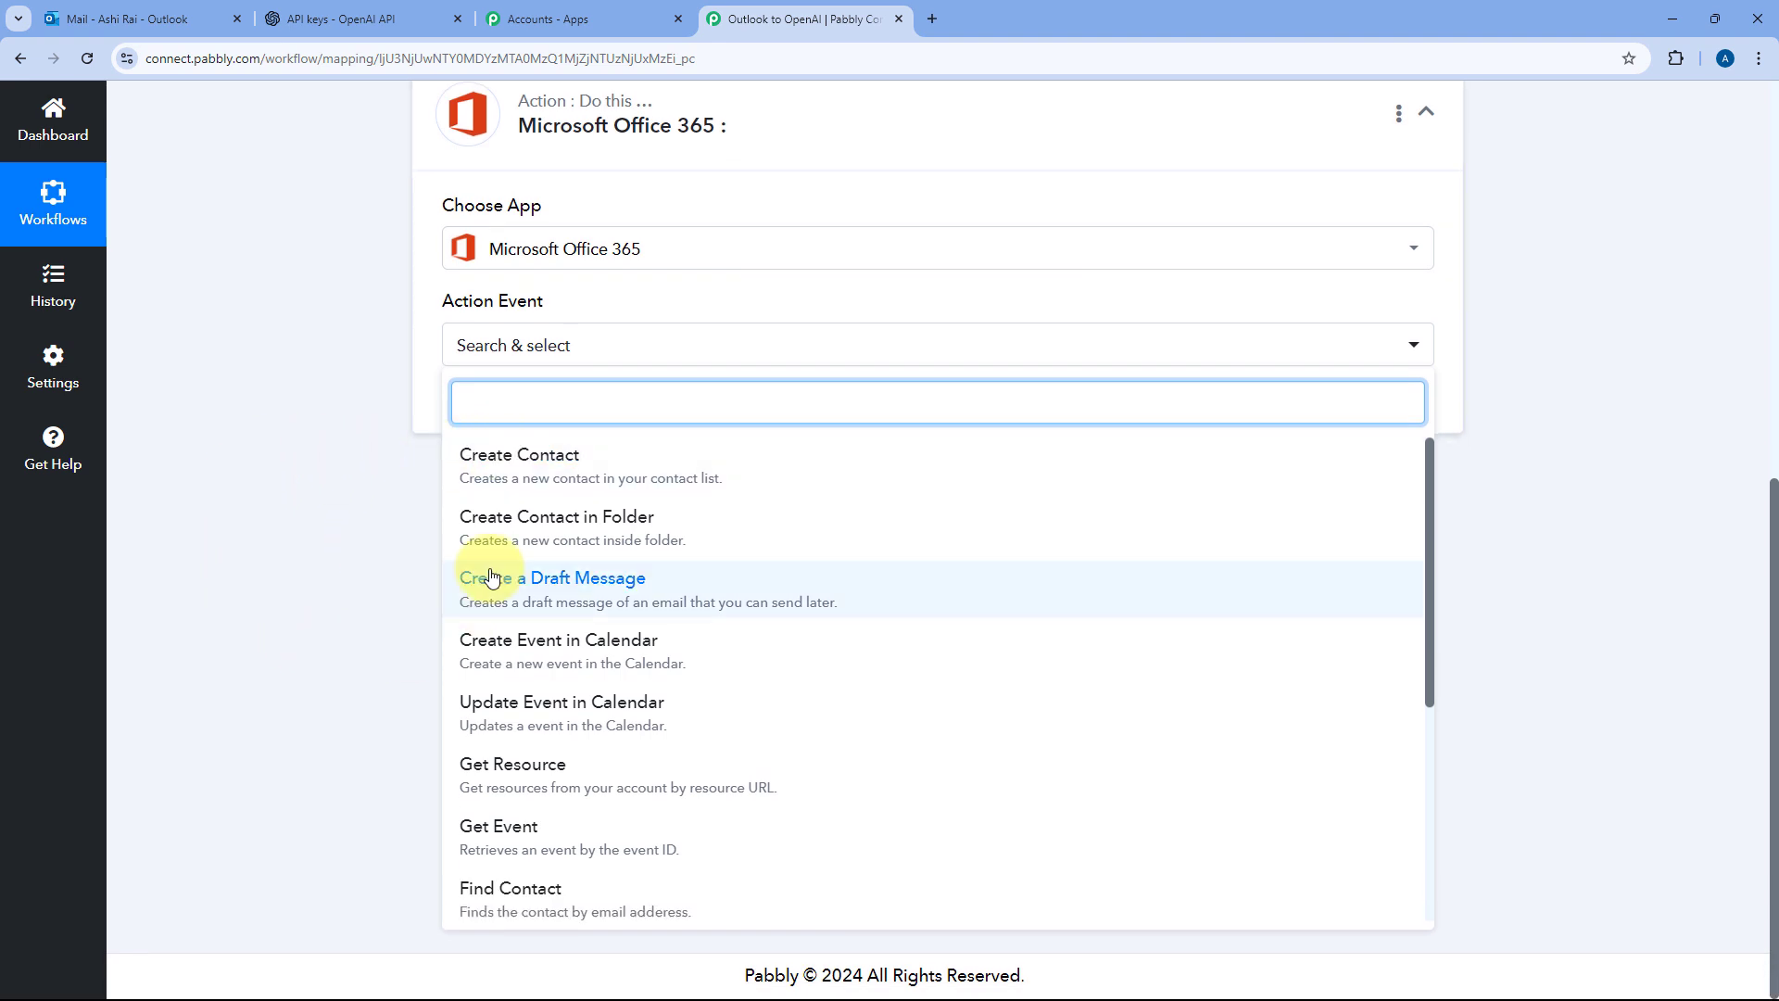
{"action": "scroll", "coordinate": [514, 556], "scroll_direction": "down", "scroll_amount": 1}
{"action": "left_click", "coordinate": [551, 501]}
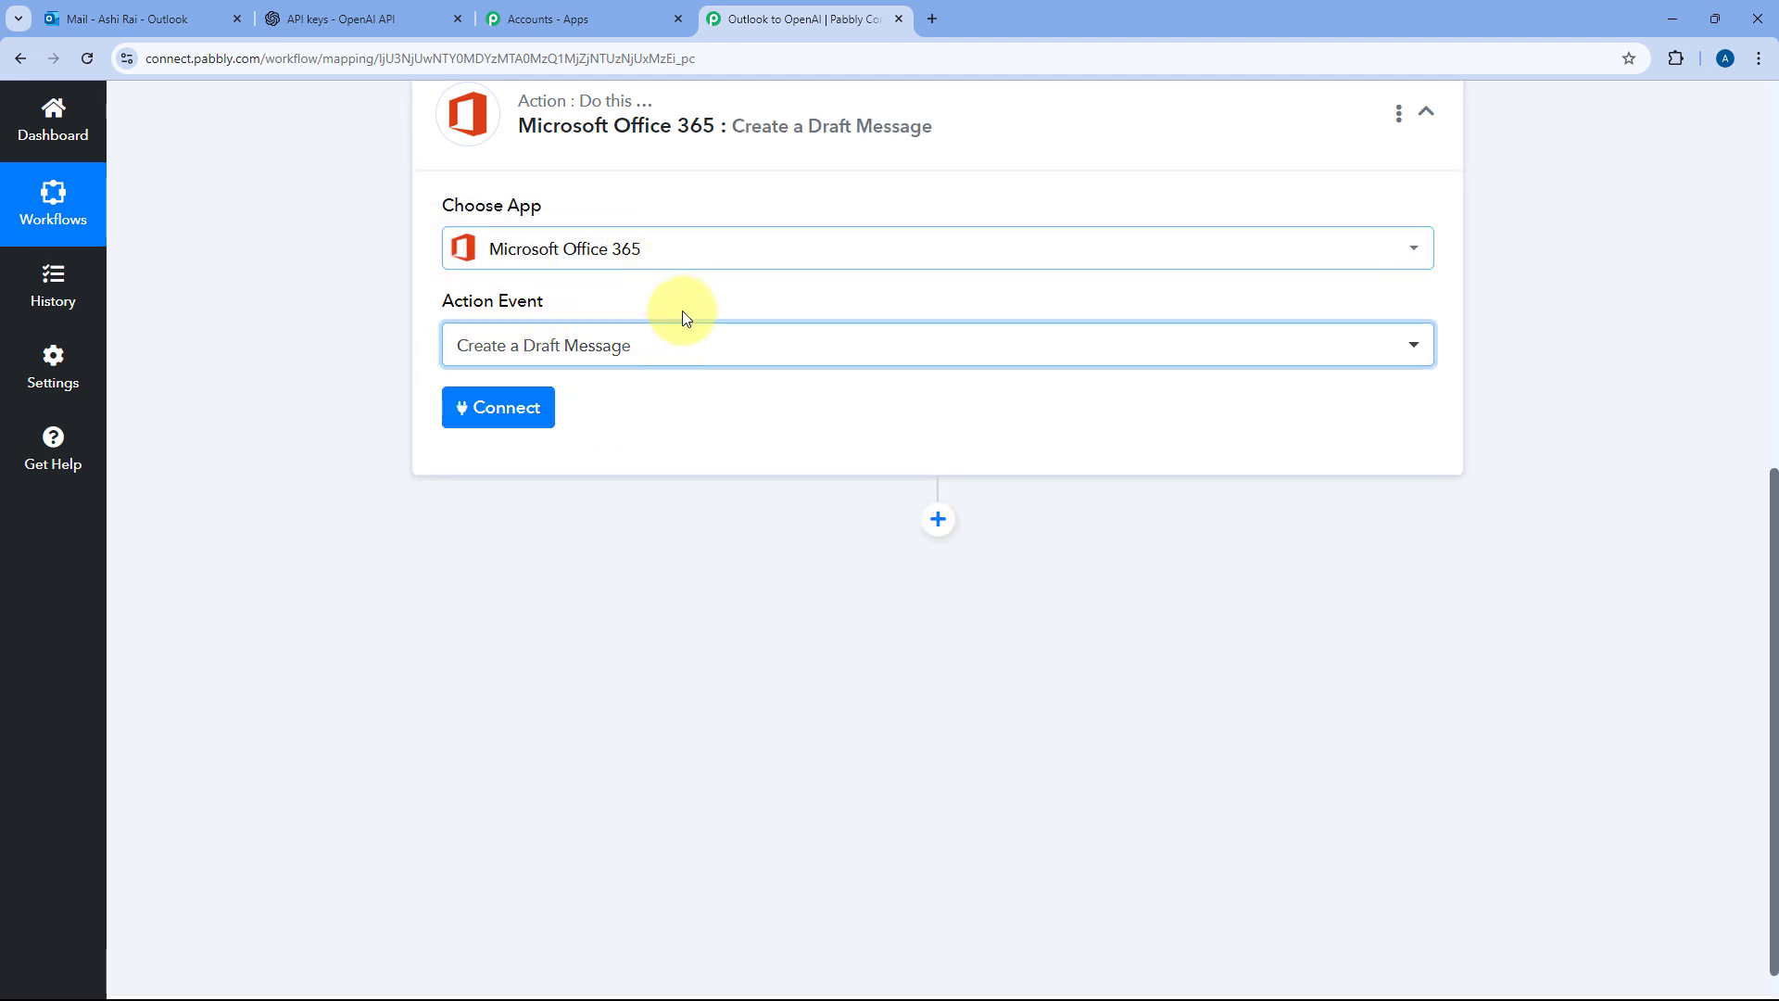
{"action": "left_click", "coordinate": [498, 408]}
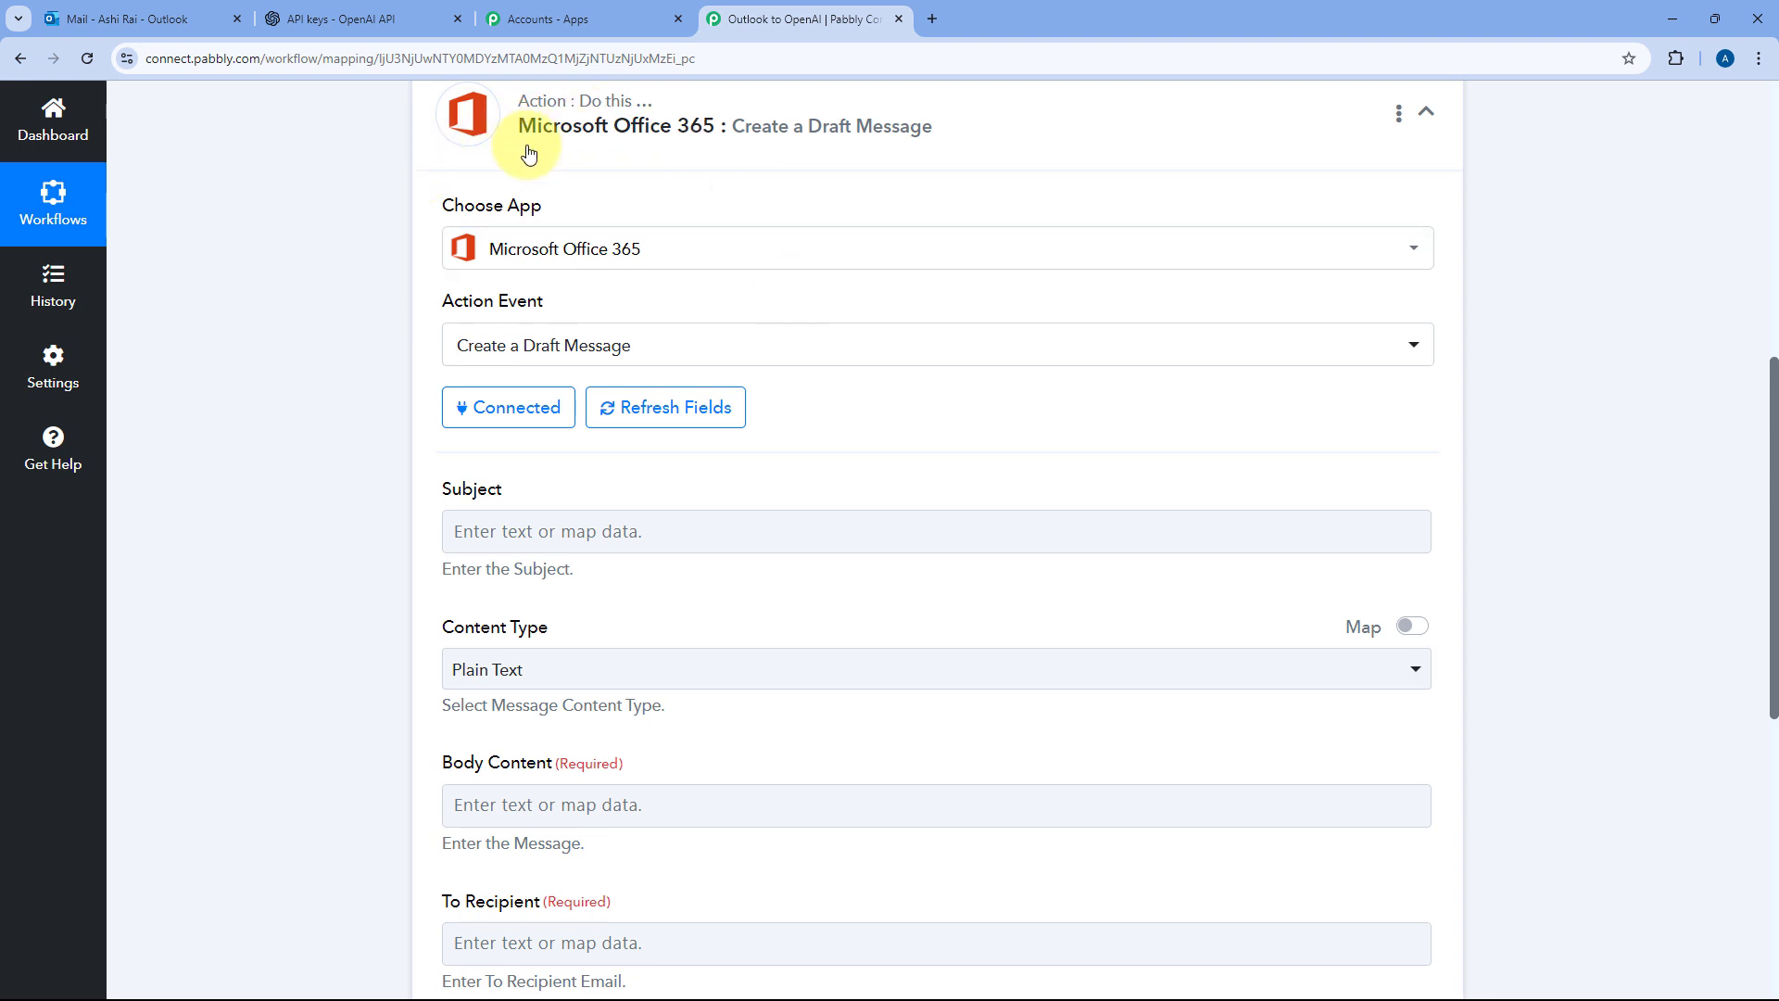
Examine the Subject, Content Type, Body Content and To Recipient fields of the draft message step, including the available content types
{"action": "scroll", "coordinate": [400, 283], "scroll_direction": "down", "scroll_amount": 4}
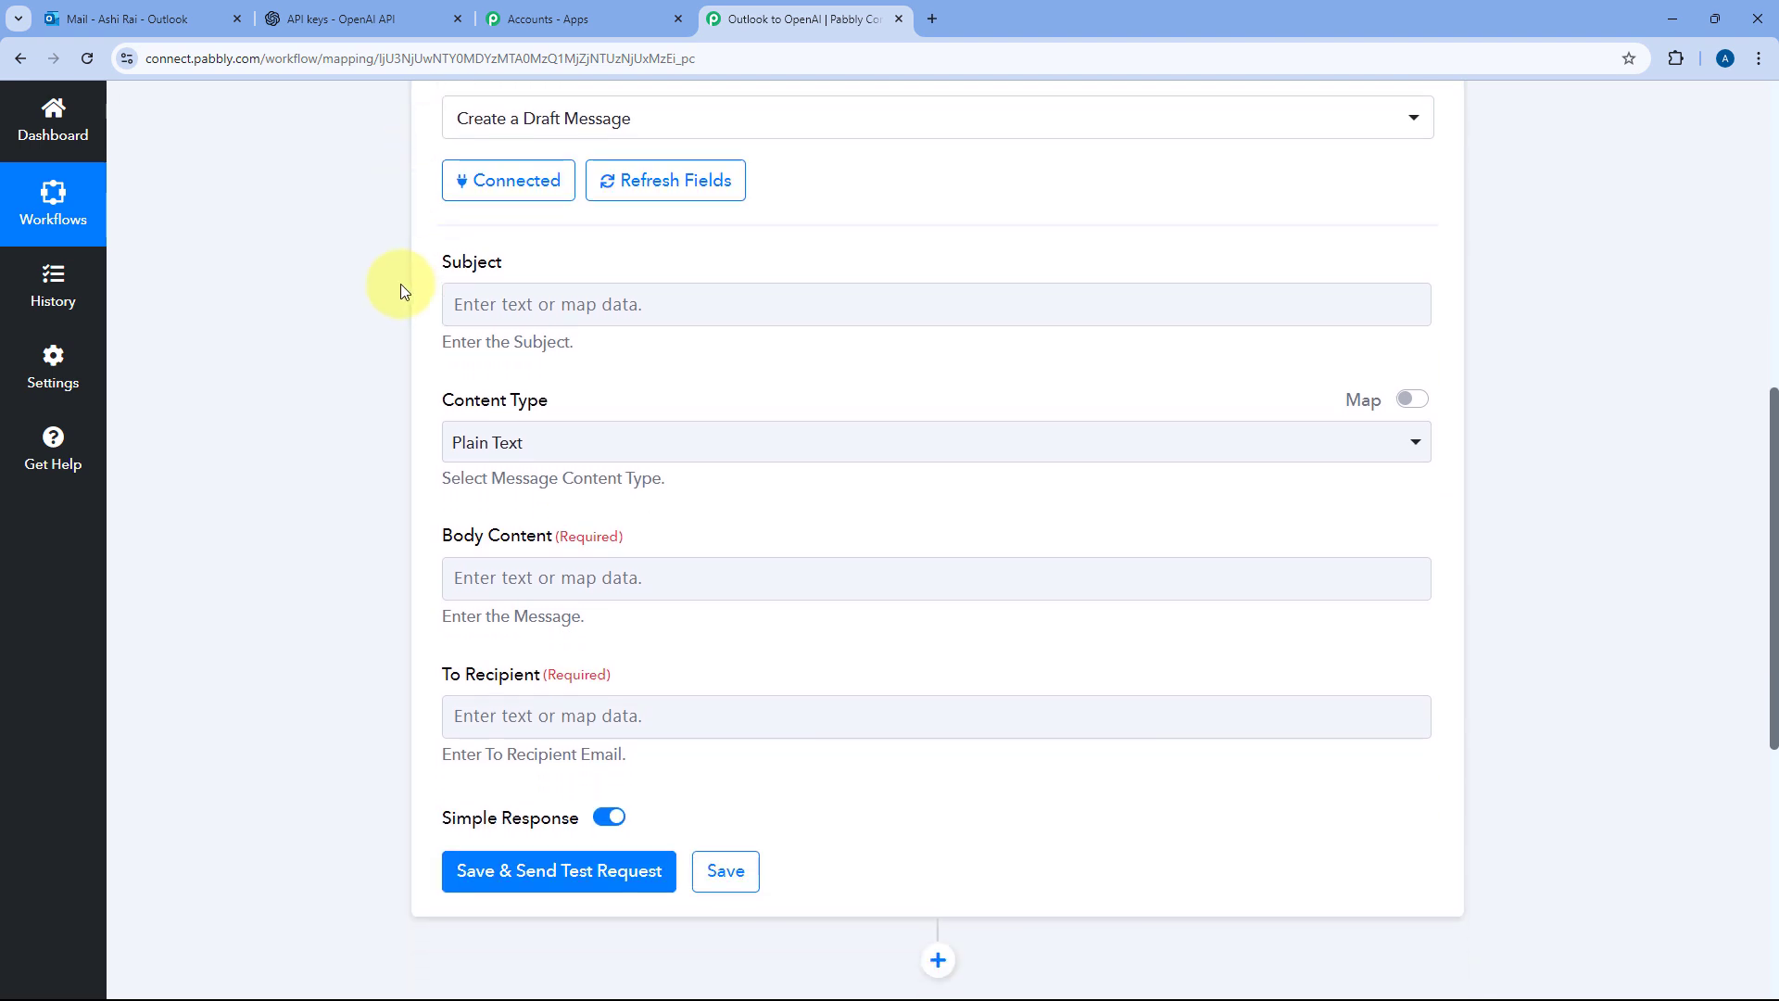
{"action": "scroll", "coordinate": [454, 308], "scroll_direction": "up", "scroll_amount": 1}
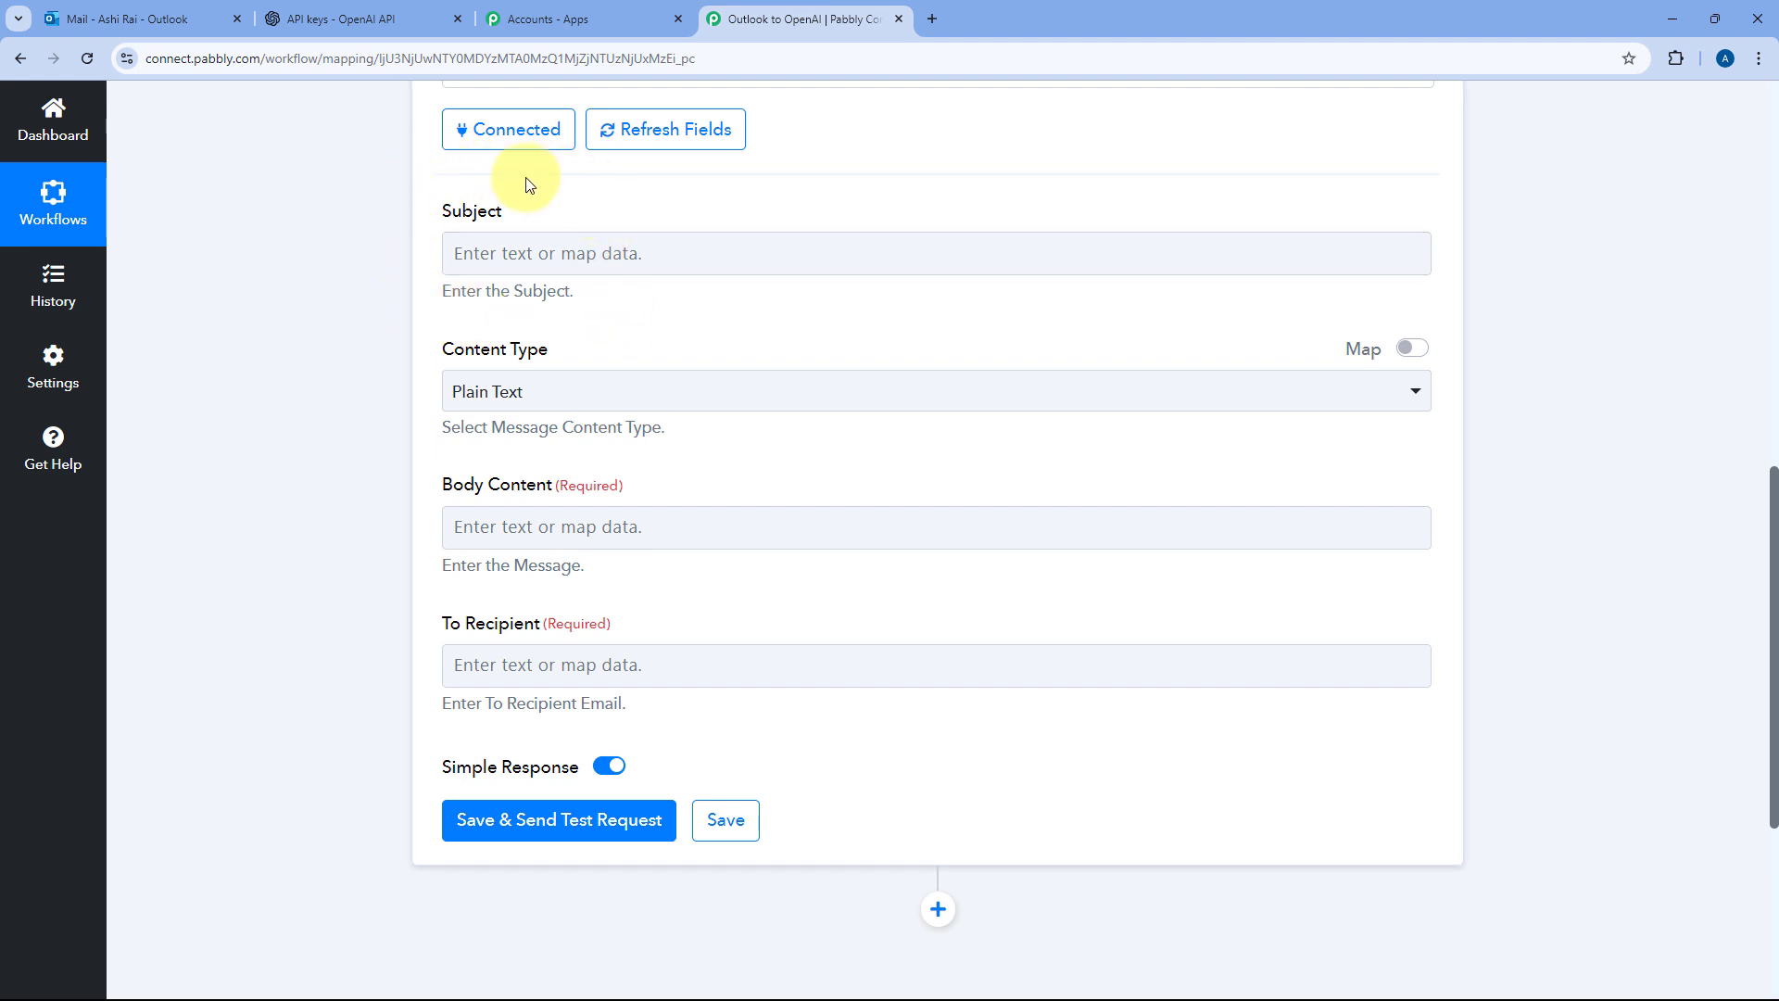
{"action": "scroll", "coordinate": [418, 213], "scroll_direction": "up", "scroll_amount": 2}
{"action": "scroll", "coordinate": [397, 287], "scroll_direction": "down", "scroll_amount": 3}
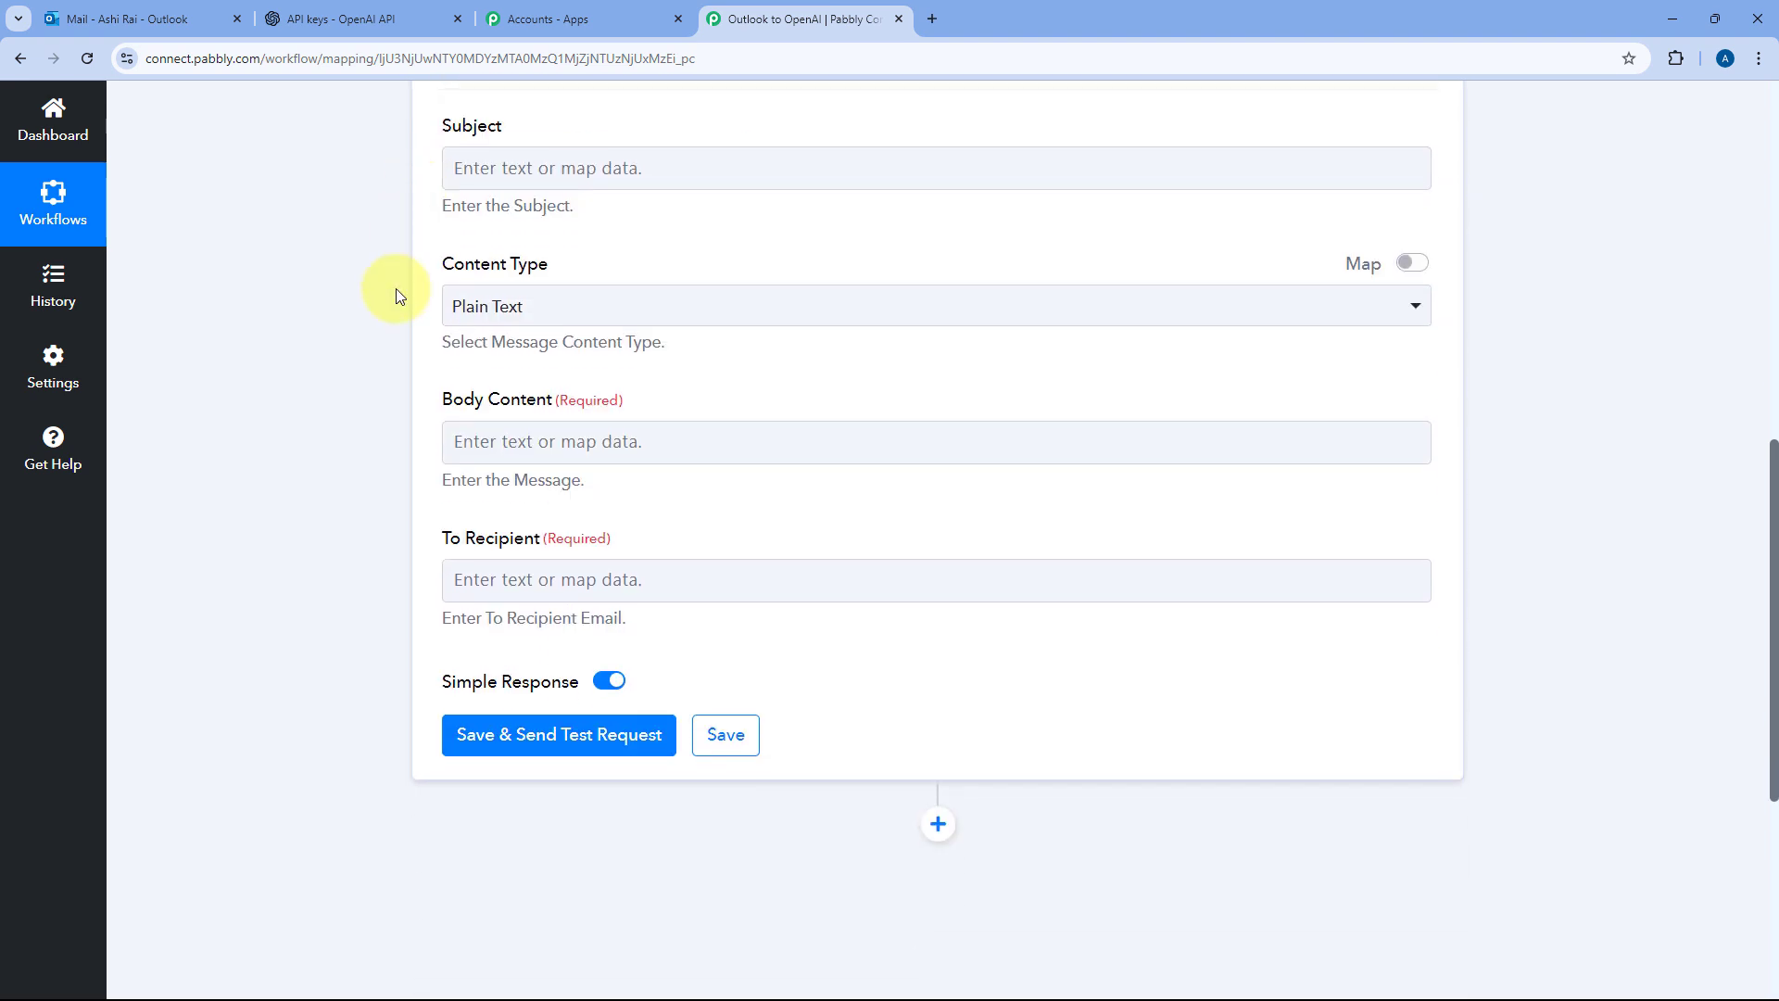
{"action": "left_click", "coordinate": [608, 310]}
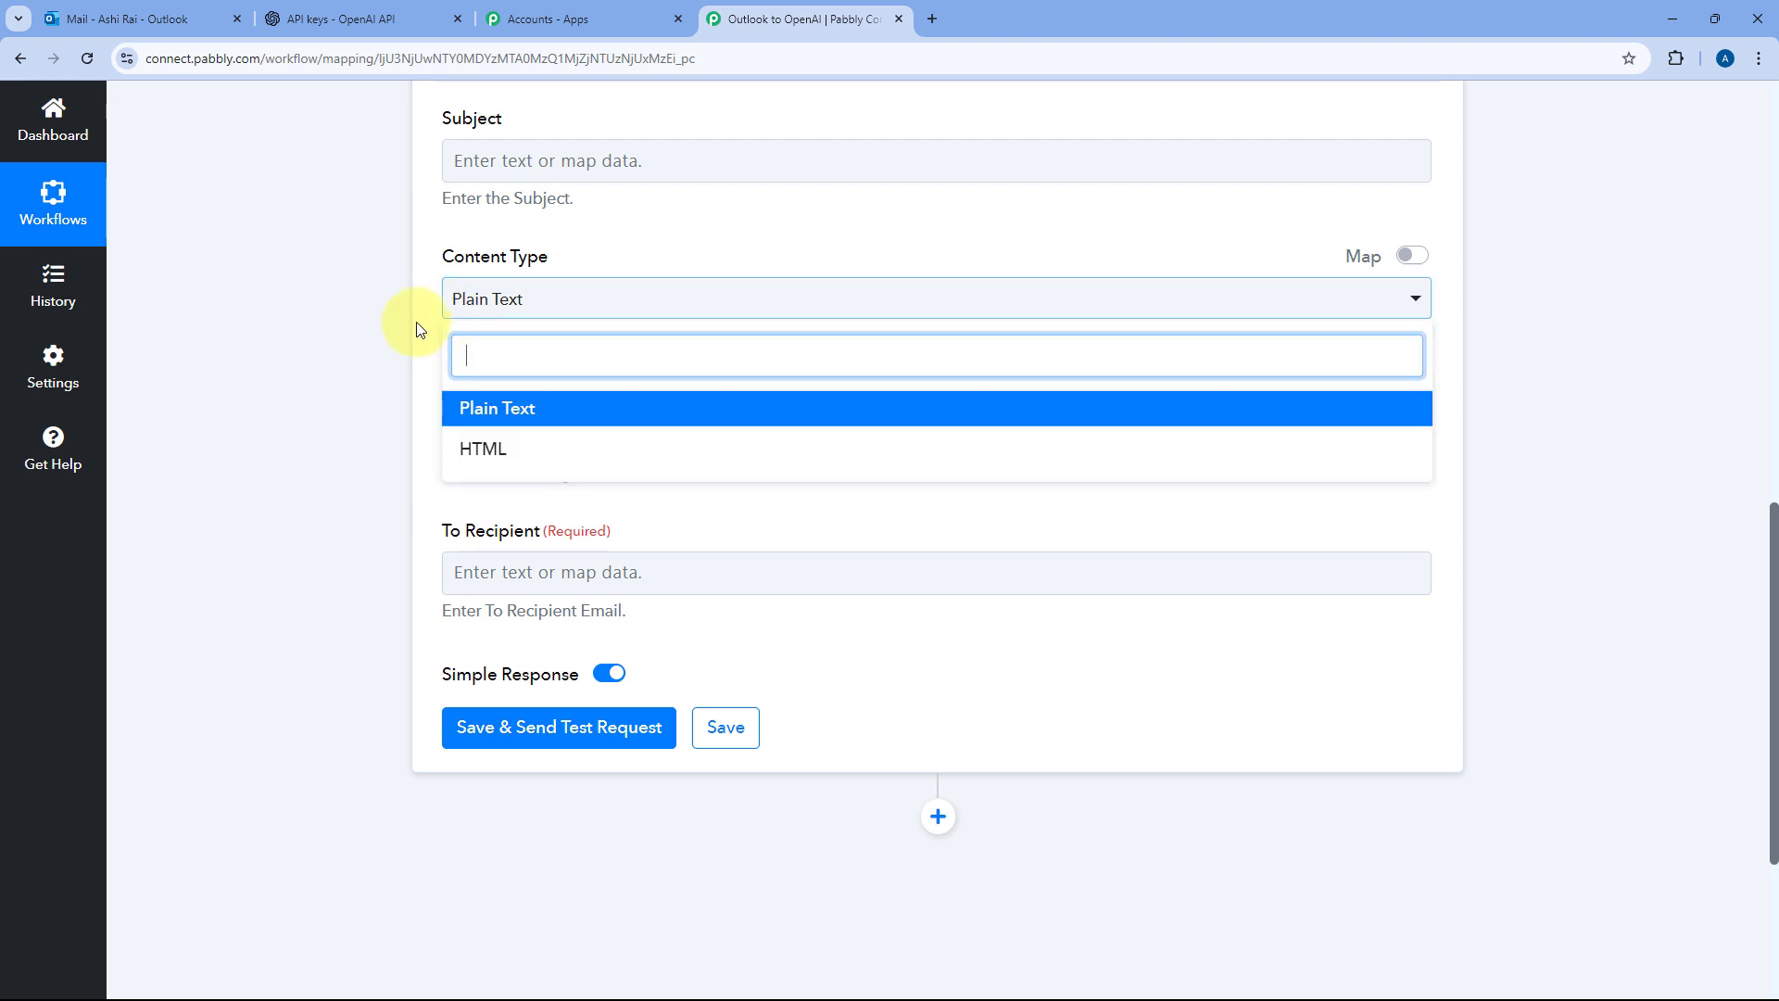
{"action": "scroll", "coordinate": [413, 330], "scroll_direction": "down", "scroll_amount": 1}
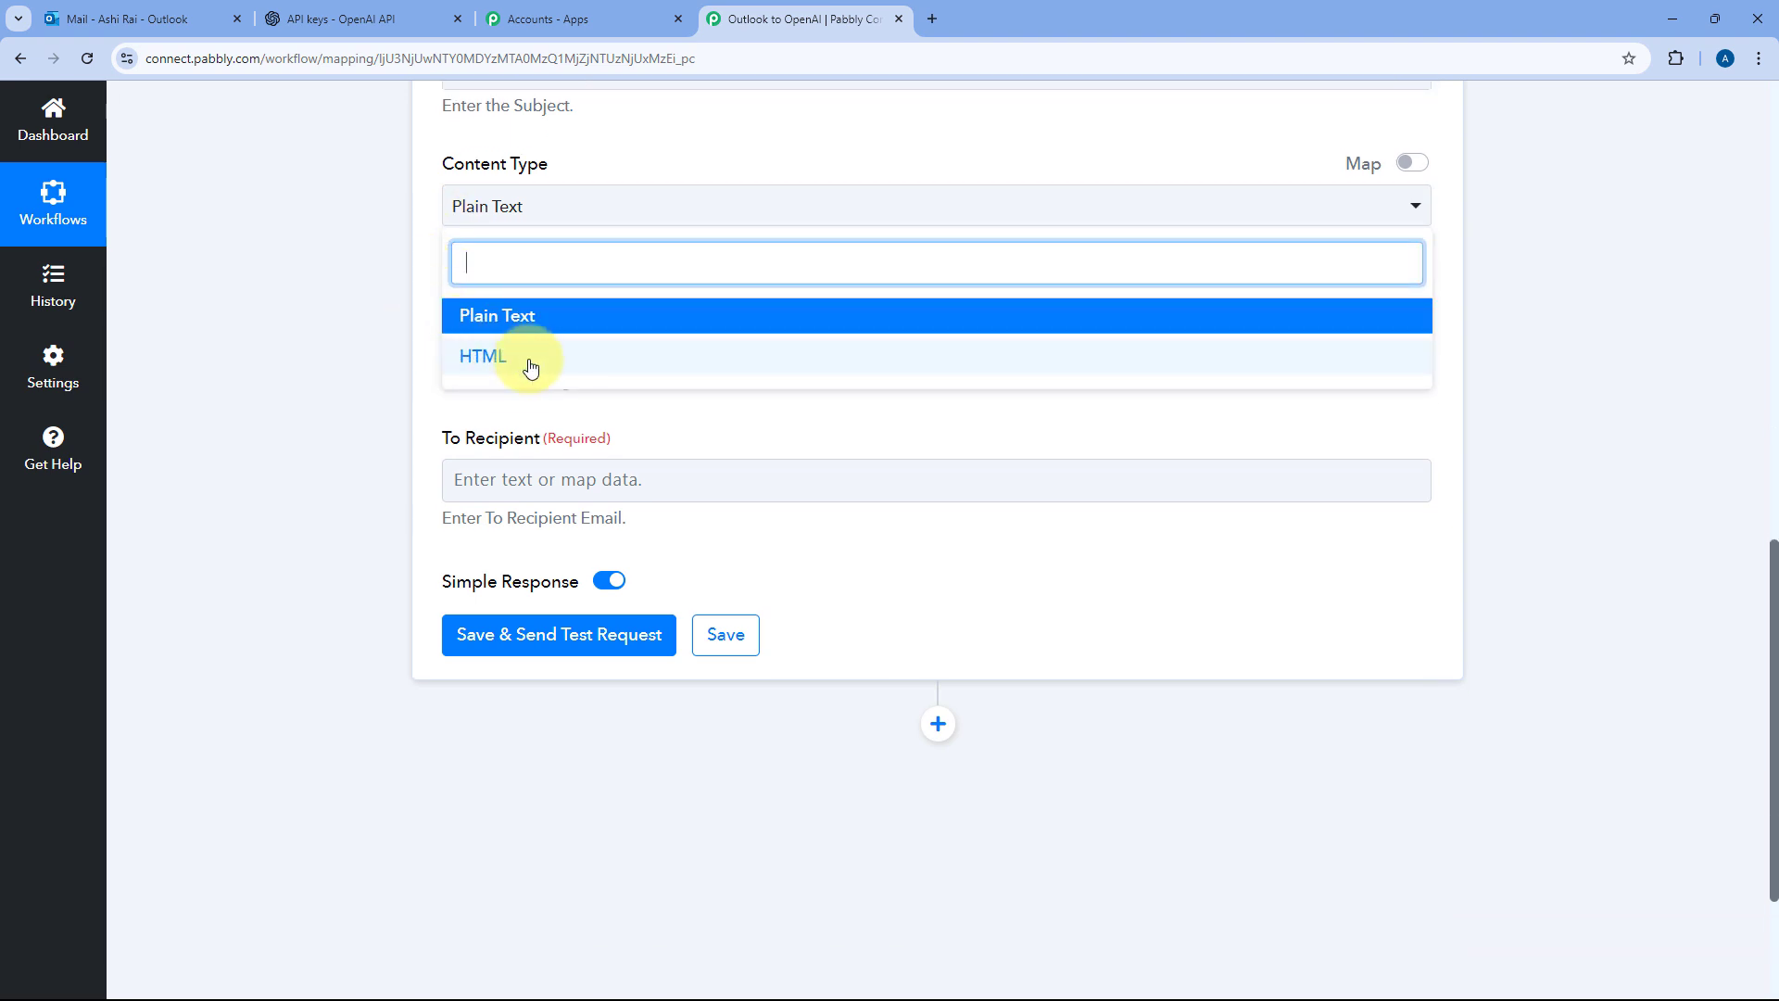
{"action": "left_click", "coordinate": [418, 267]}
{"action": "scroll", "coordinate": [418, 270], "scroll_direction": "up", "scroll_amount": 2}
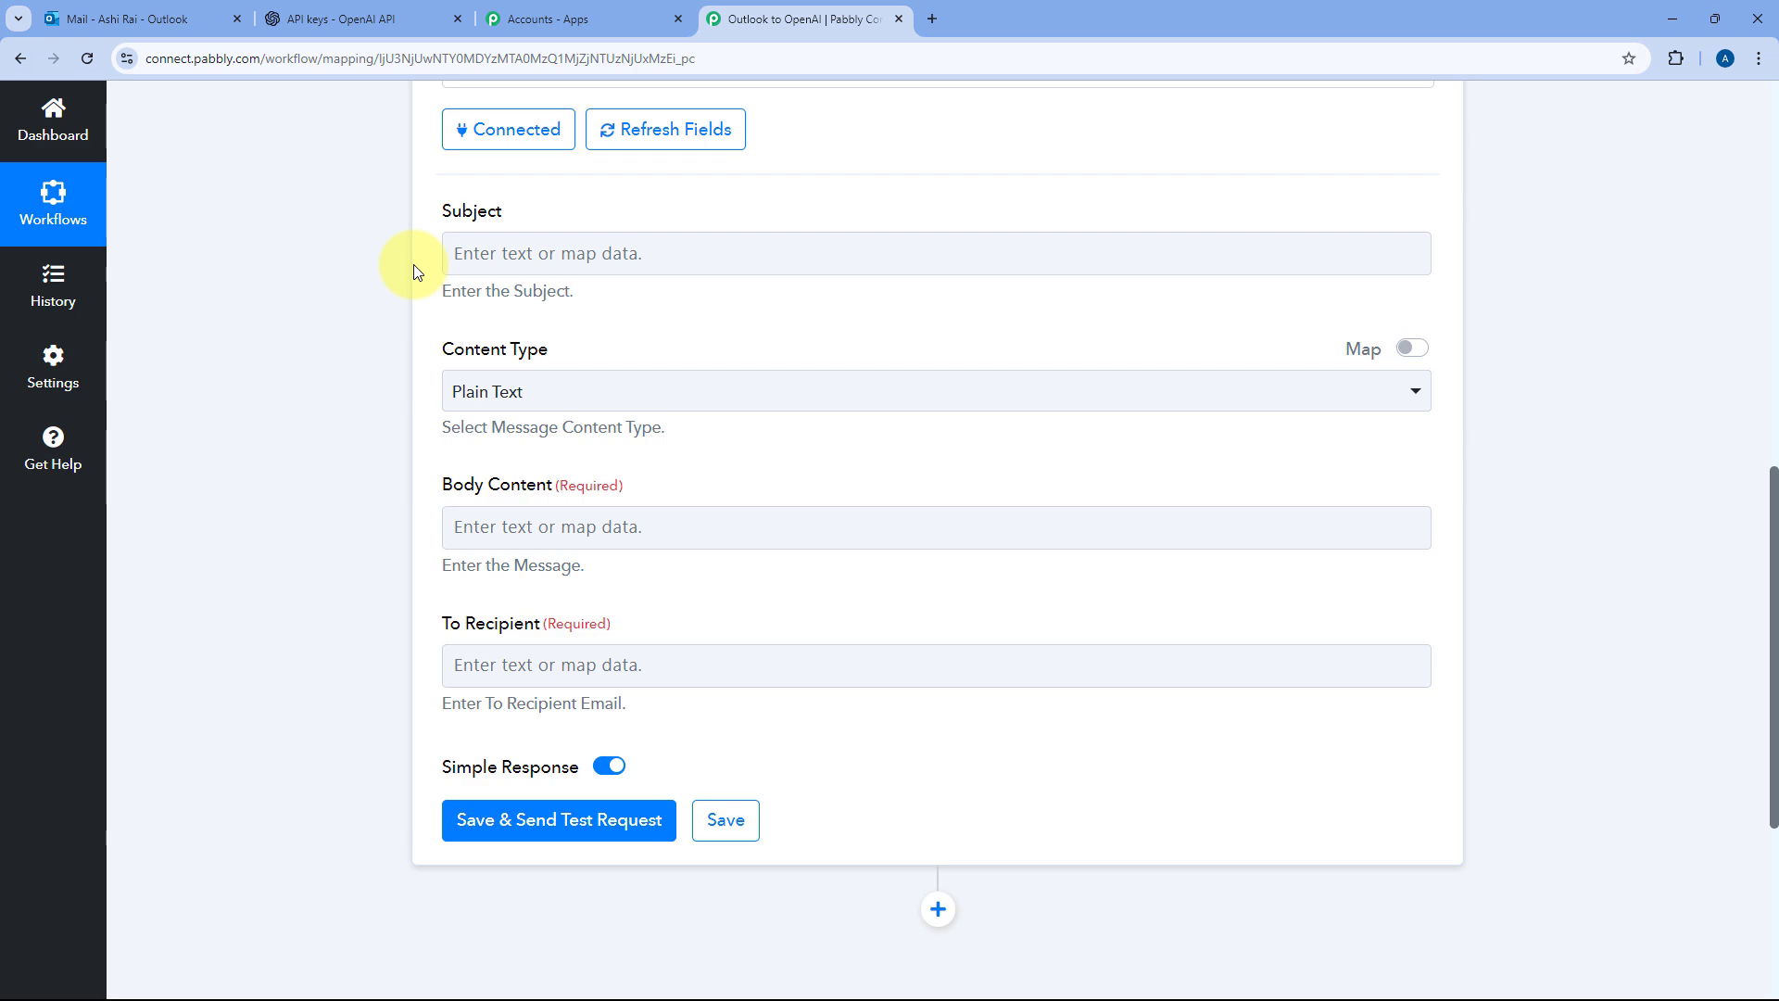
Choose Plain Text as the Content Type of the draft message
{"action": "scroll", "coordinate": [413, 268], "scroll_direction": "up", "scroll_amount": 6}
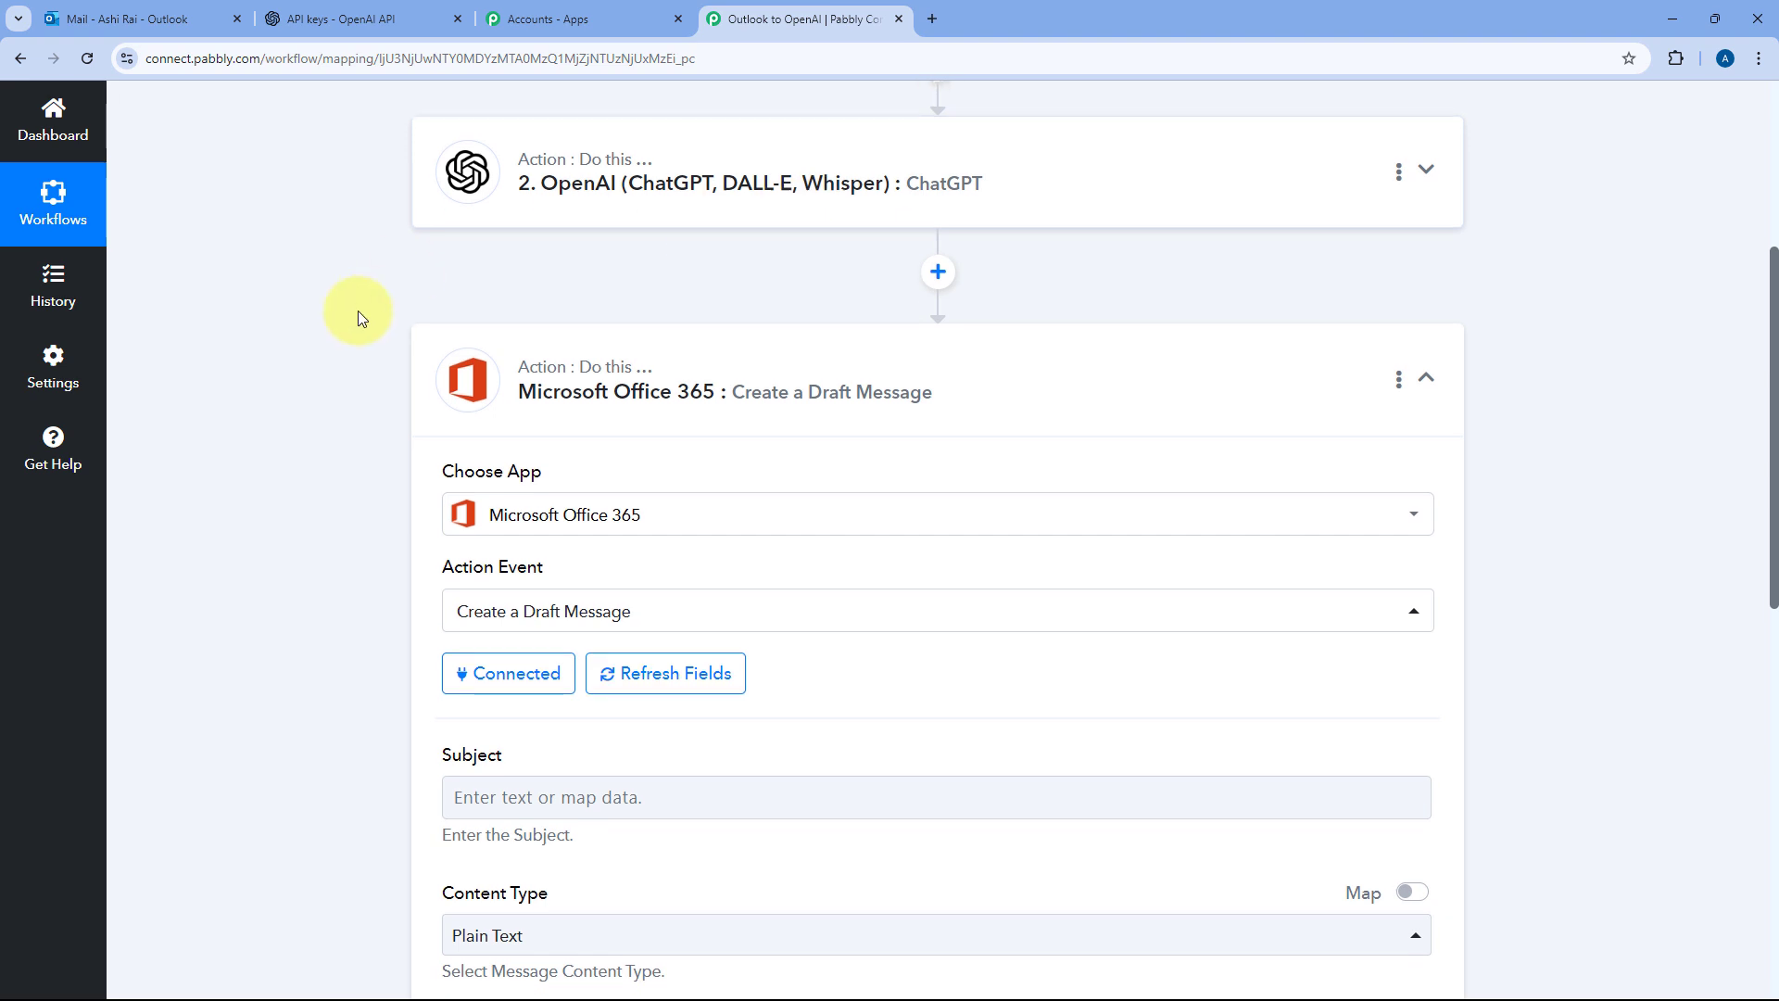
{"action": "scroll", "coordinate": [360, 308], "scroll_direction": "down", "scroll_amount": 2}
{"action": "scroll", "coordinate": [361, 308], "scroll_direction": "down", "scroll_amount": 3}
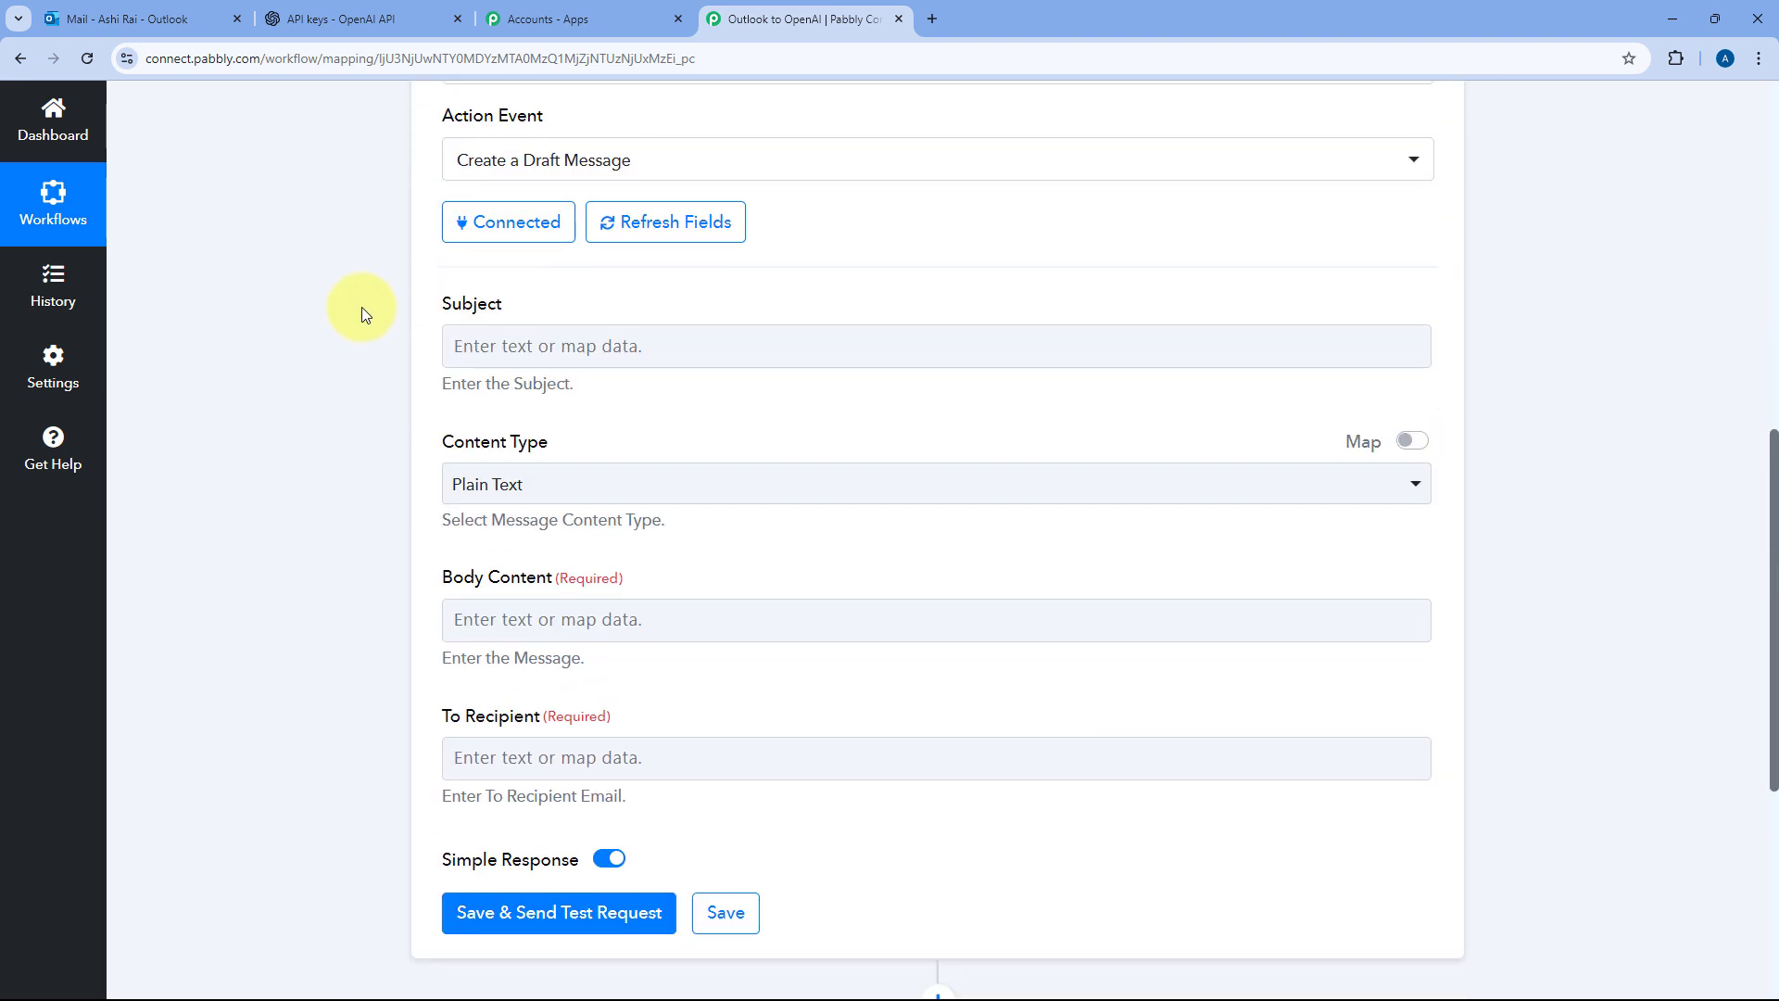
{"action": "scroll", "coordinate": [363, 313], "scroll_direction": "down", "scroll_amount": 3}
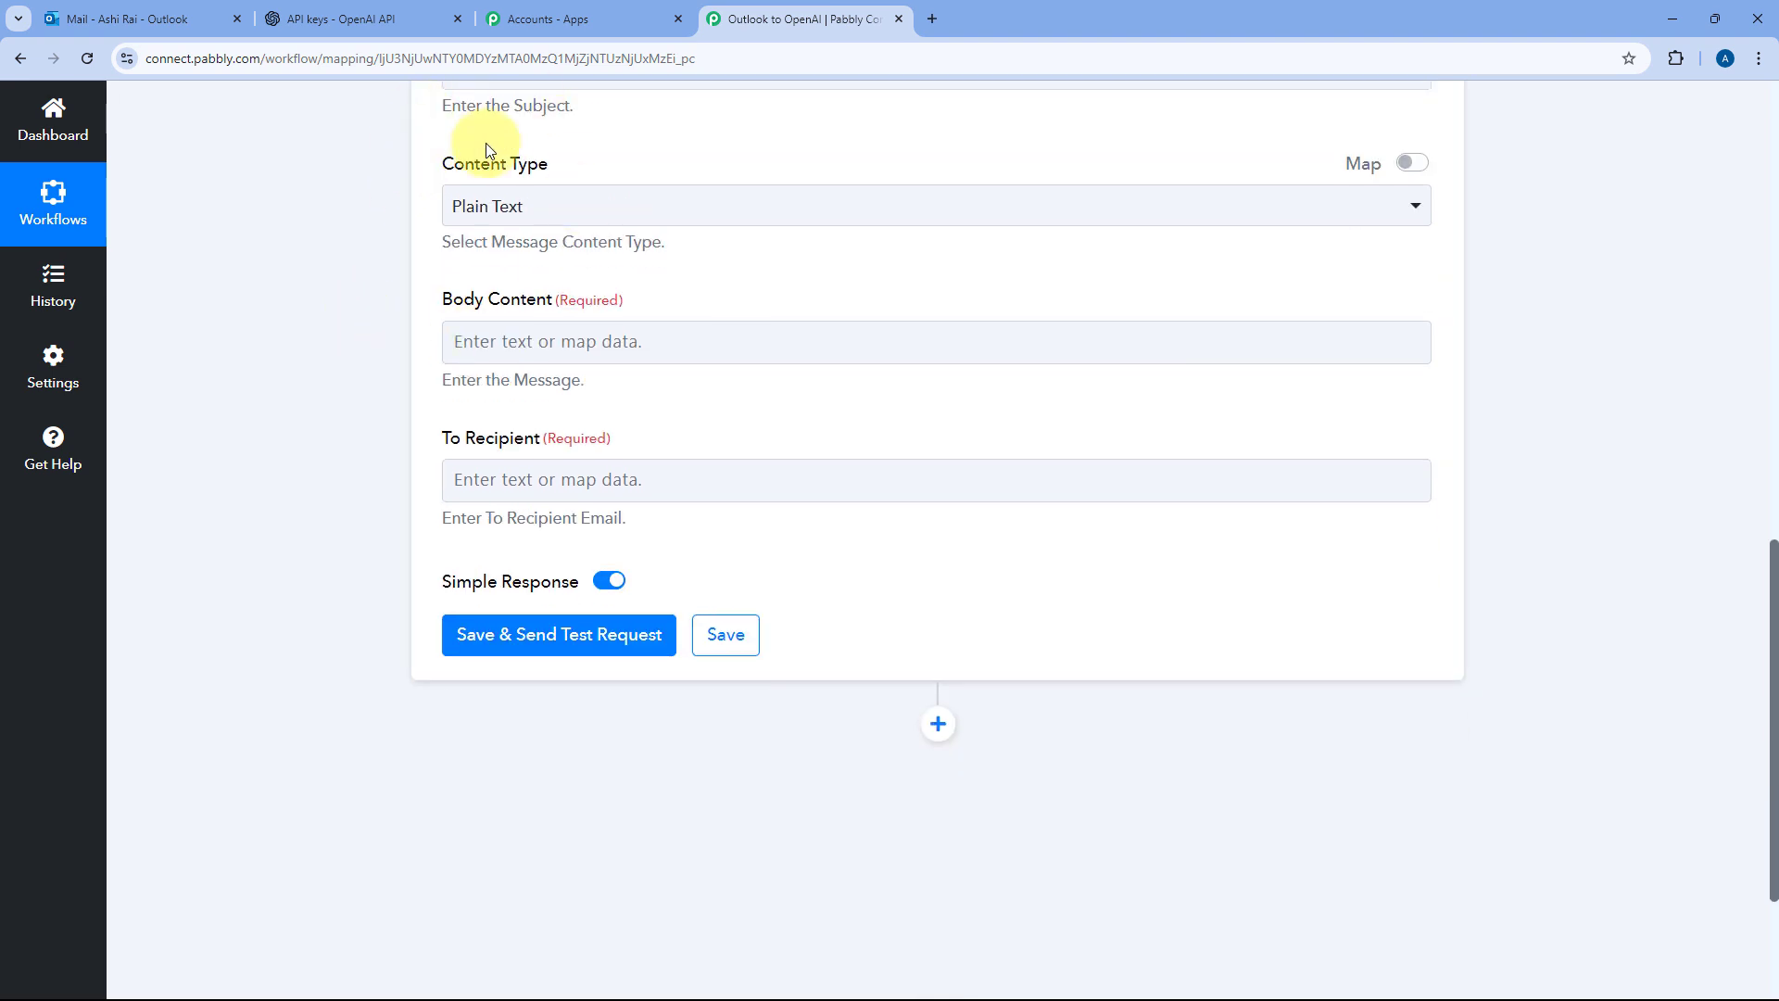
{"action": "left_click", "coordinate": [558, 204]}
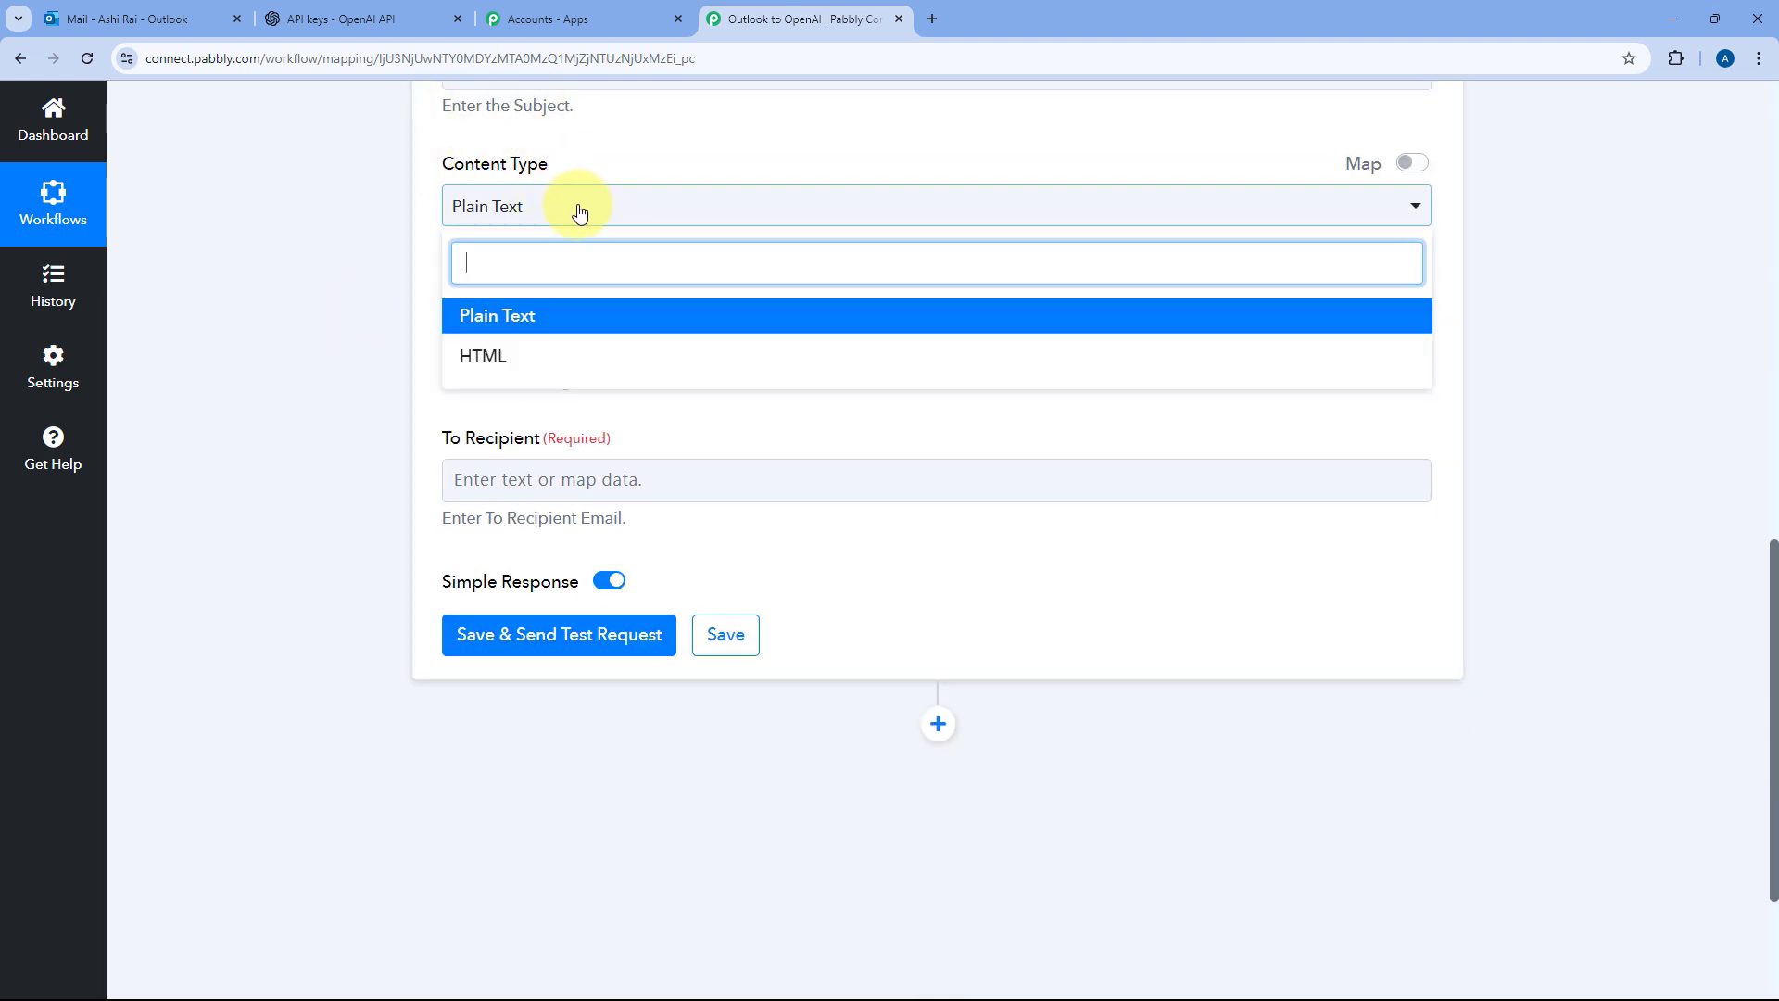
{"action": "left_click", "coordinate": [542, 324]}
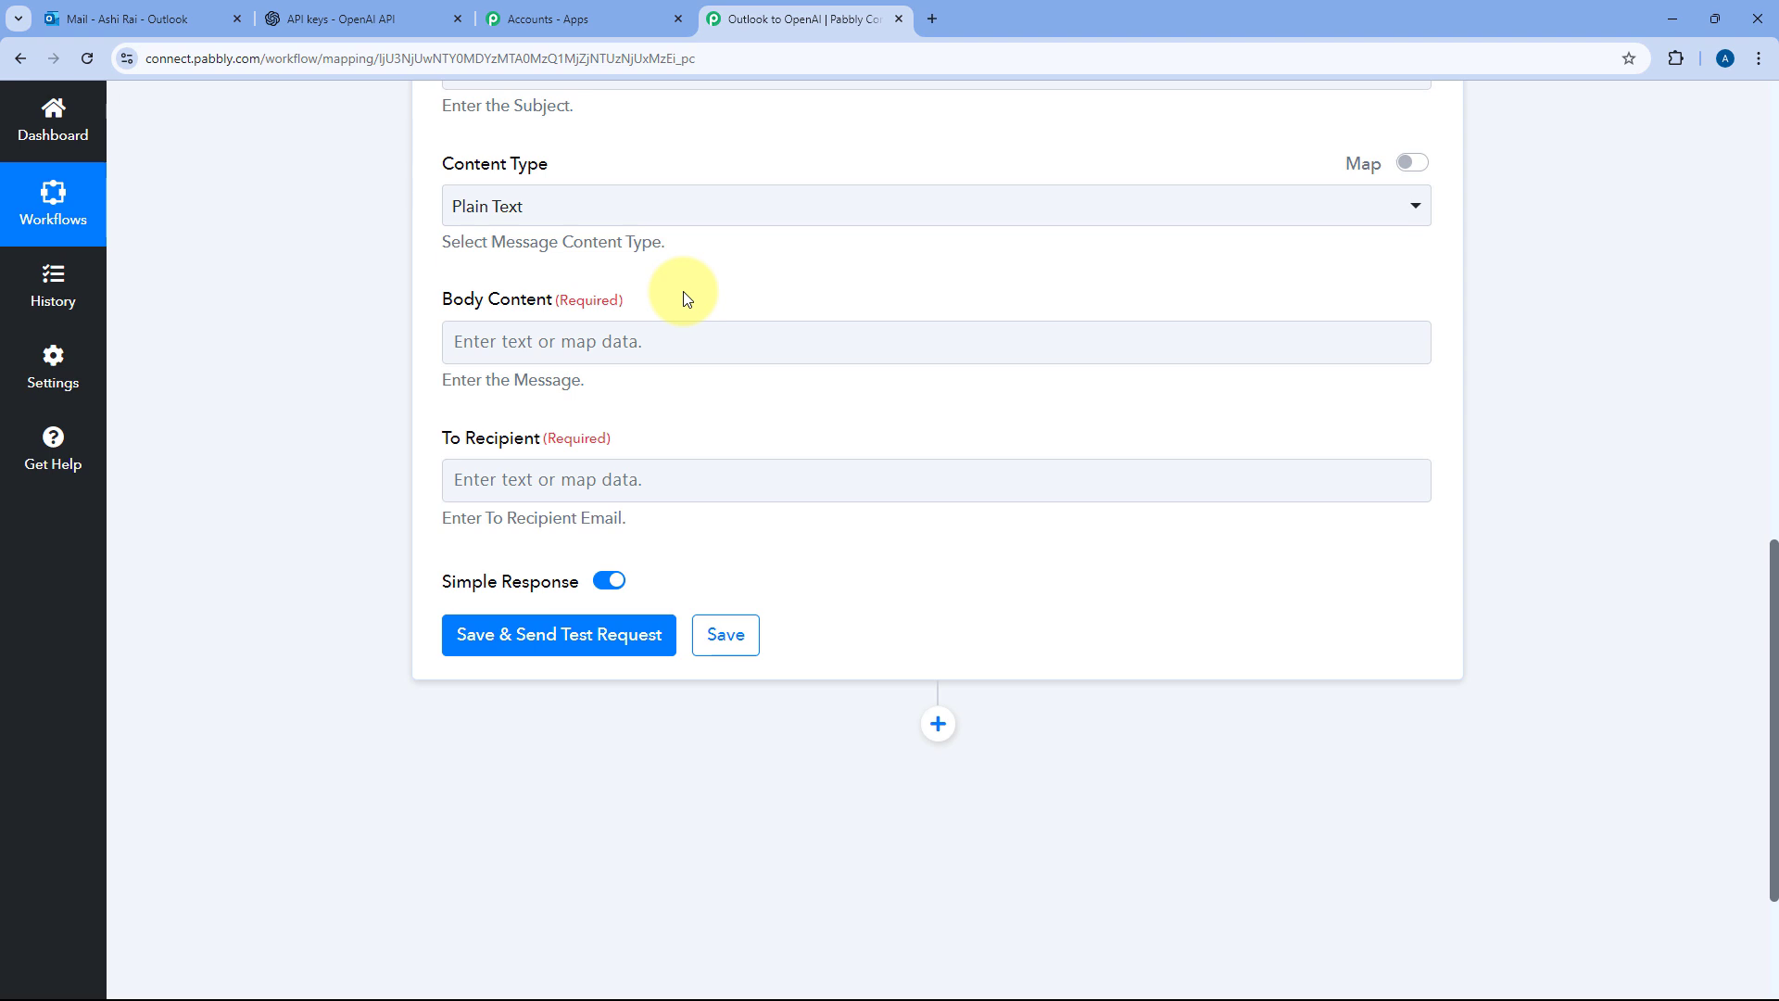
Map the draft's Body Content to Choices 0 Message Content from the OpenAI ChatGPT step
{"action": "left_click", "coordinate": [530, 323]}
{"action": "left_click", "coordinate": [525, 335]}
{"action": "scroll", "coordinate": [413, 282], "scroll_direction": "down", "scroll_amount": 2}
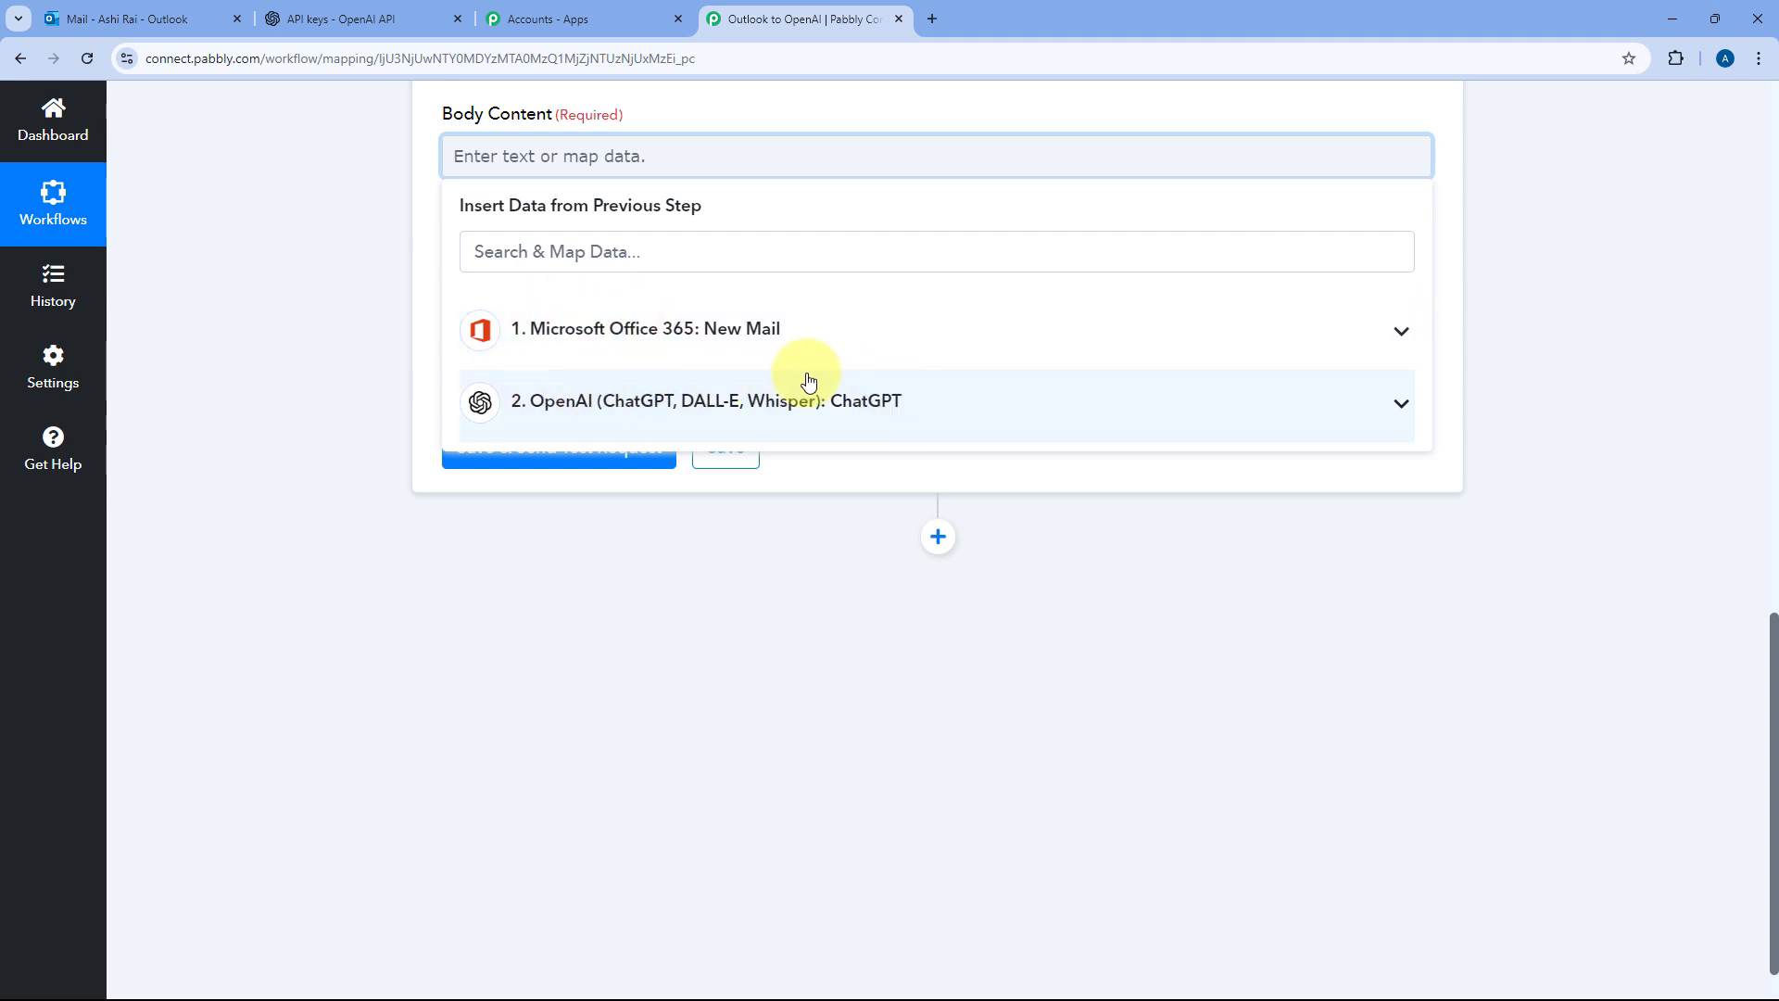
{"action": "left_click", "coordinate": [986, 409]}
{"action": "scroll", "coordinate": [686, 505], "scroll_direction": "down", "scroll_amount": 1}
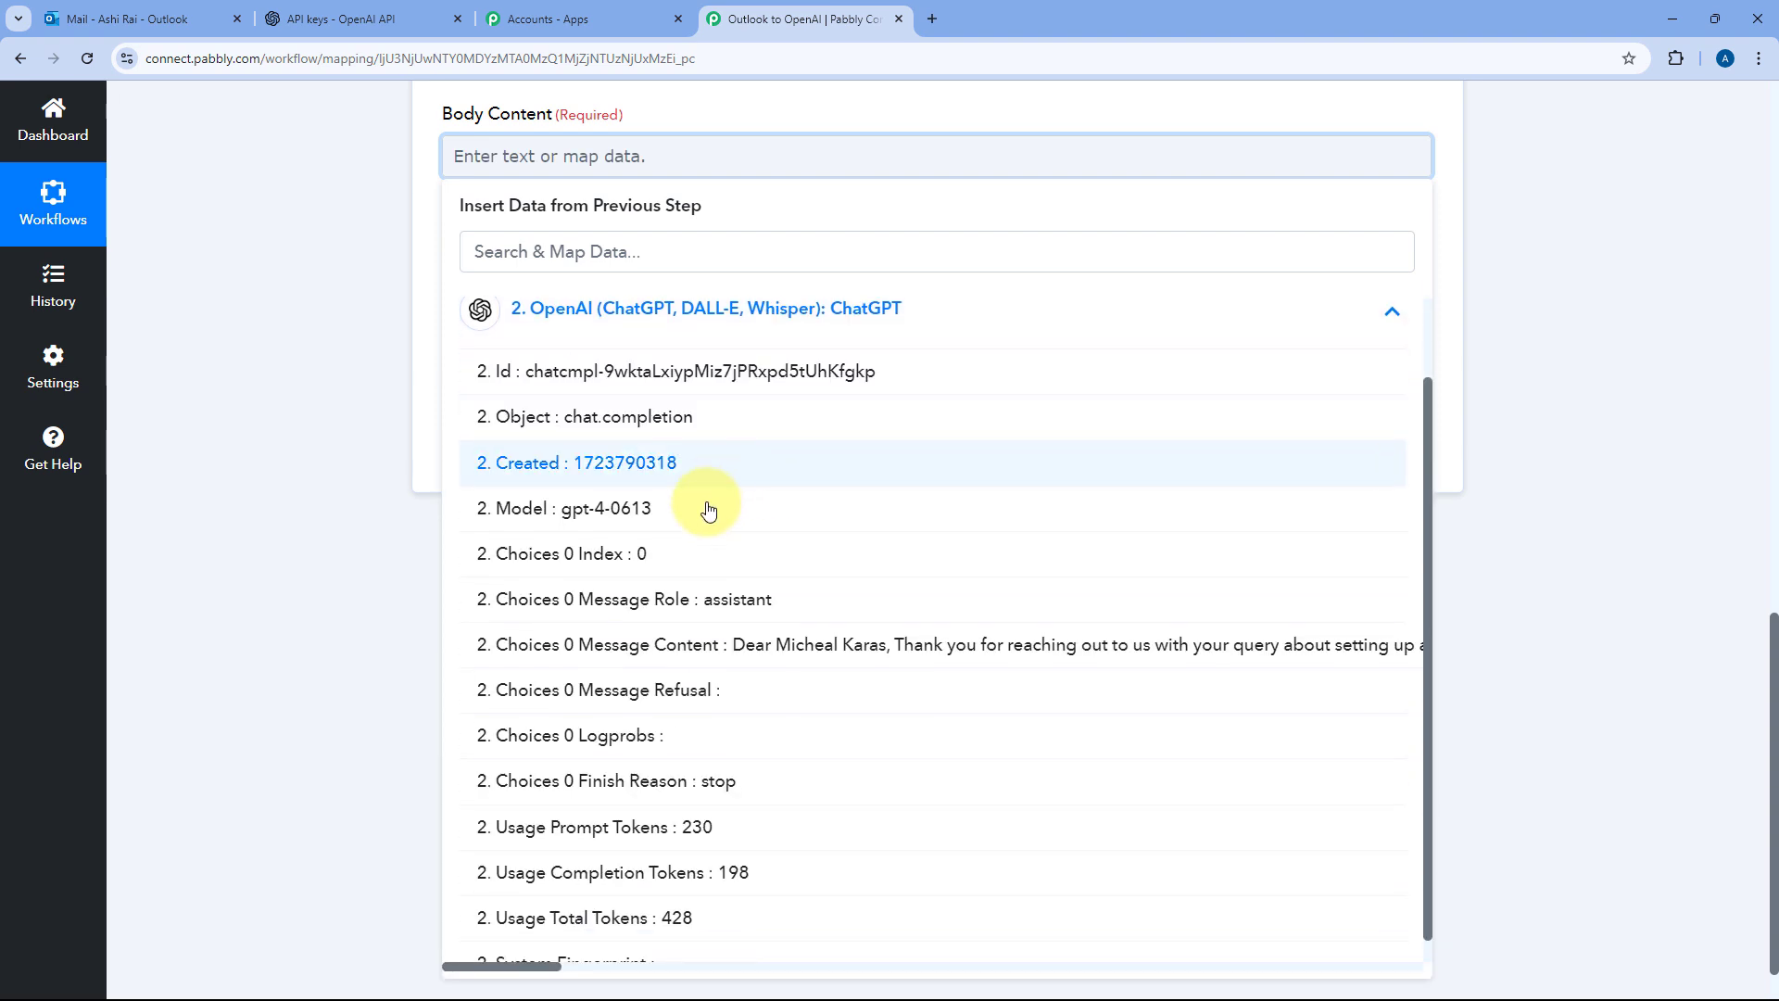
{"action": "left_click", "coordinate": [658, 659]}
{"action": "left_click", "coordinate": [346, 241]}
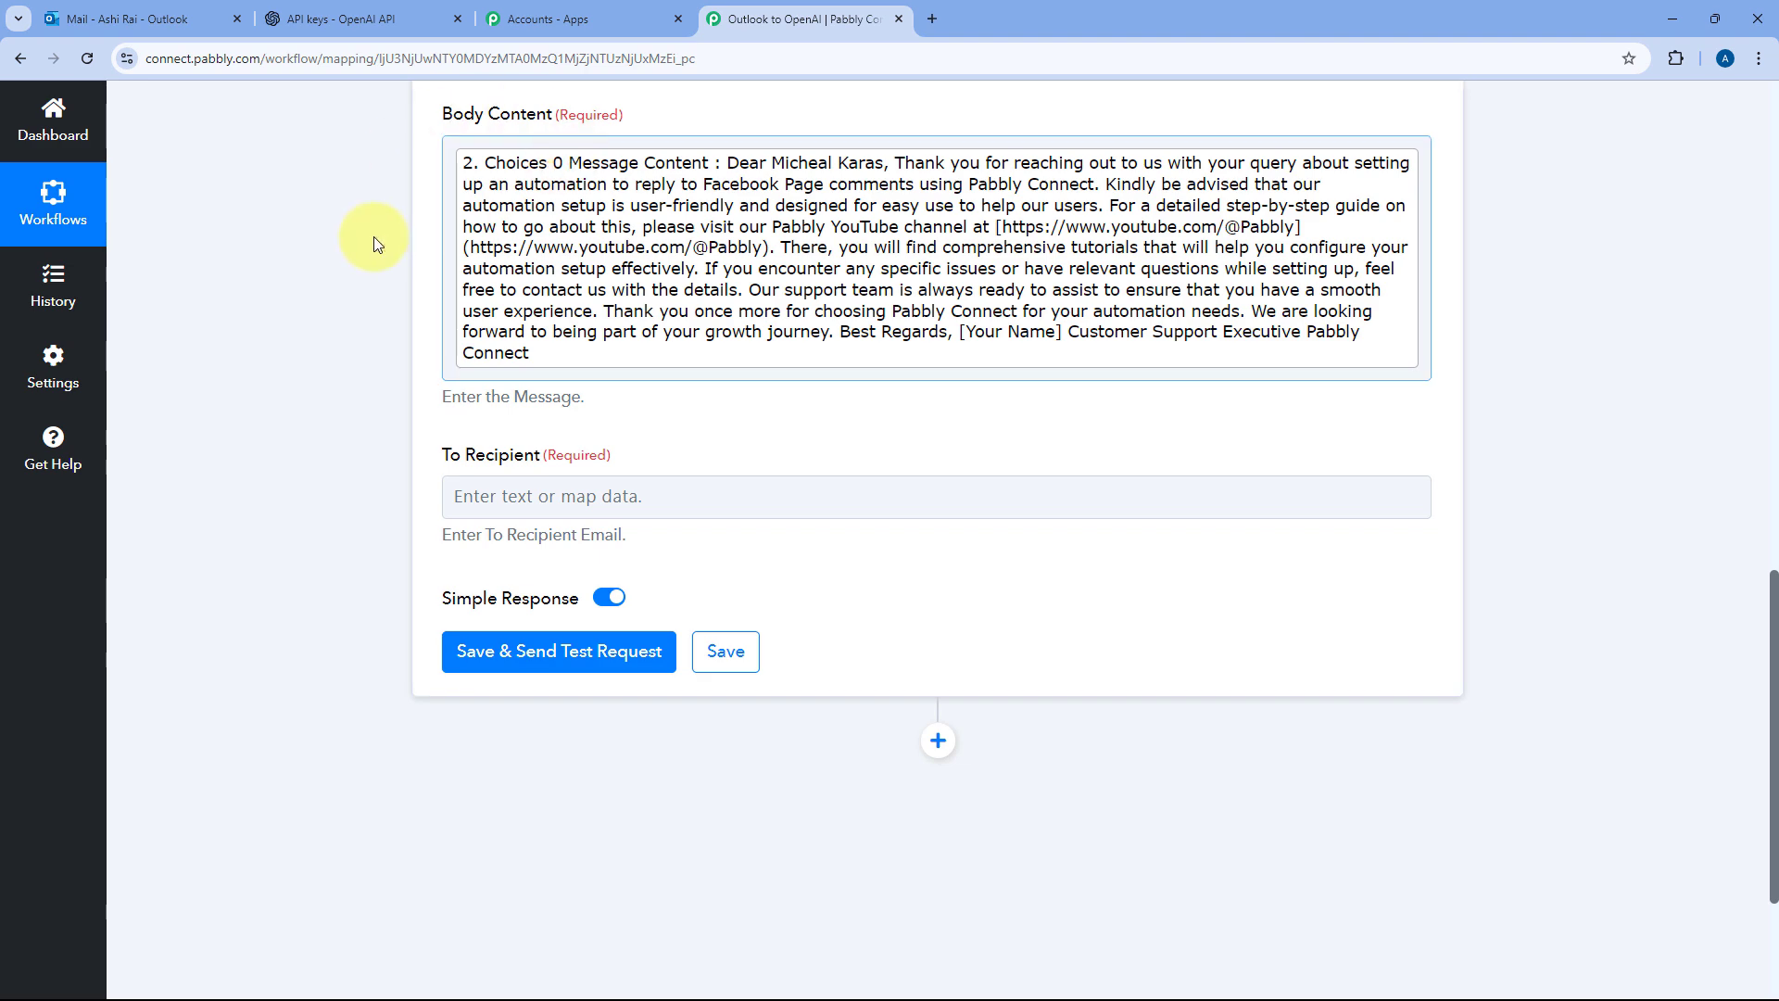
Map the draft's To Recipient to Sender EmailAddress Address from the Microsoft Office 365 New Mail trigger
{"action": "scroll", "coordinate": [372, 239], "scroll_direction": "down", "scroll_amount": 3}
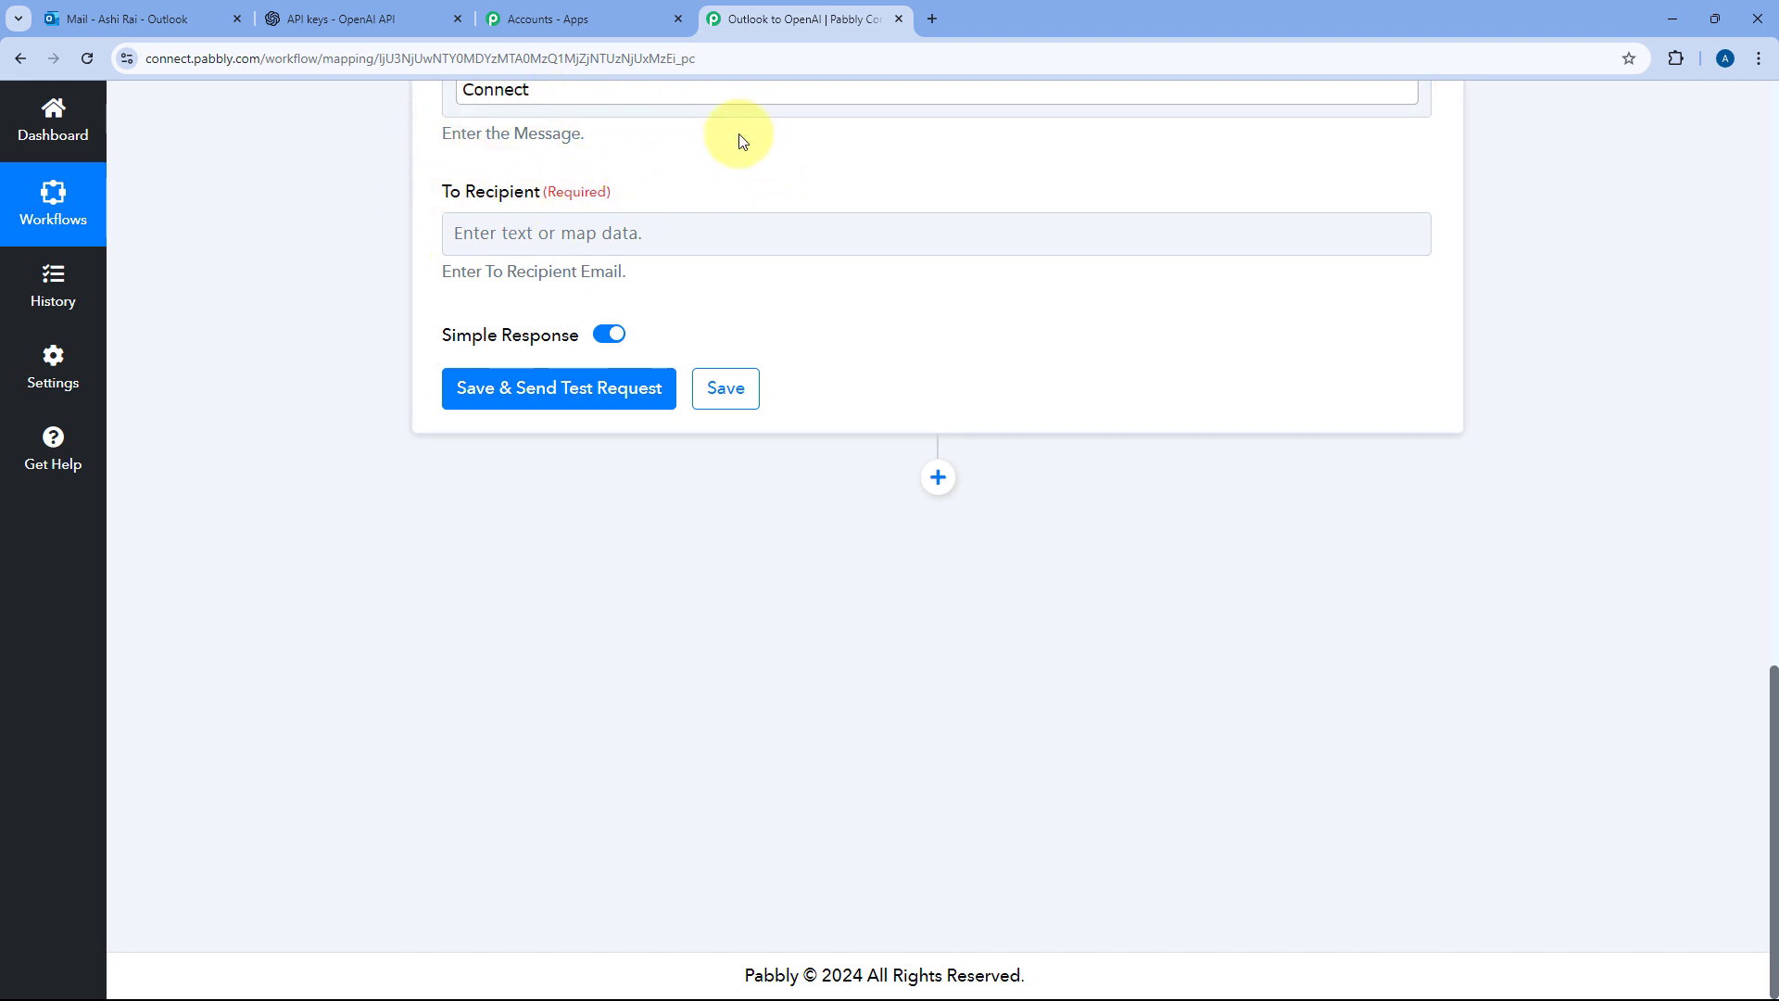
{"action": "left_click", "coordinate": [500, 233]}
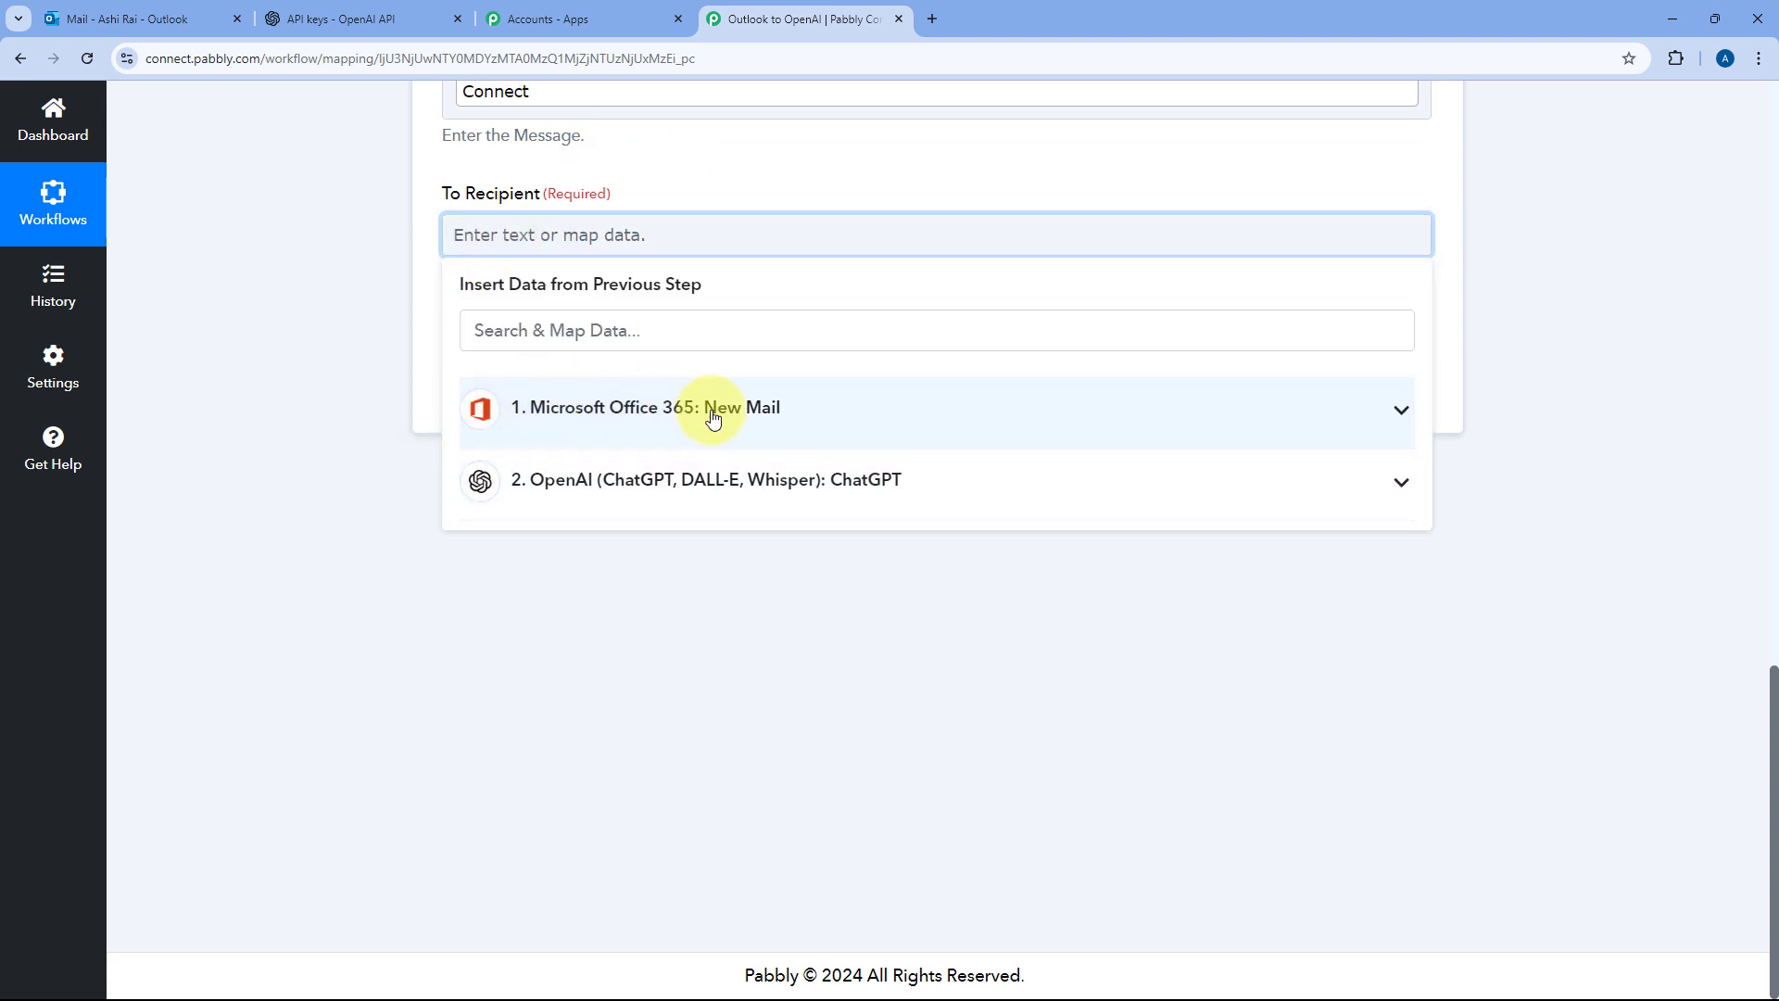
{"action": "left_click", "coordinate": [749, 411]}
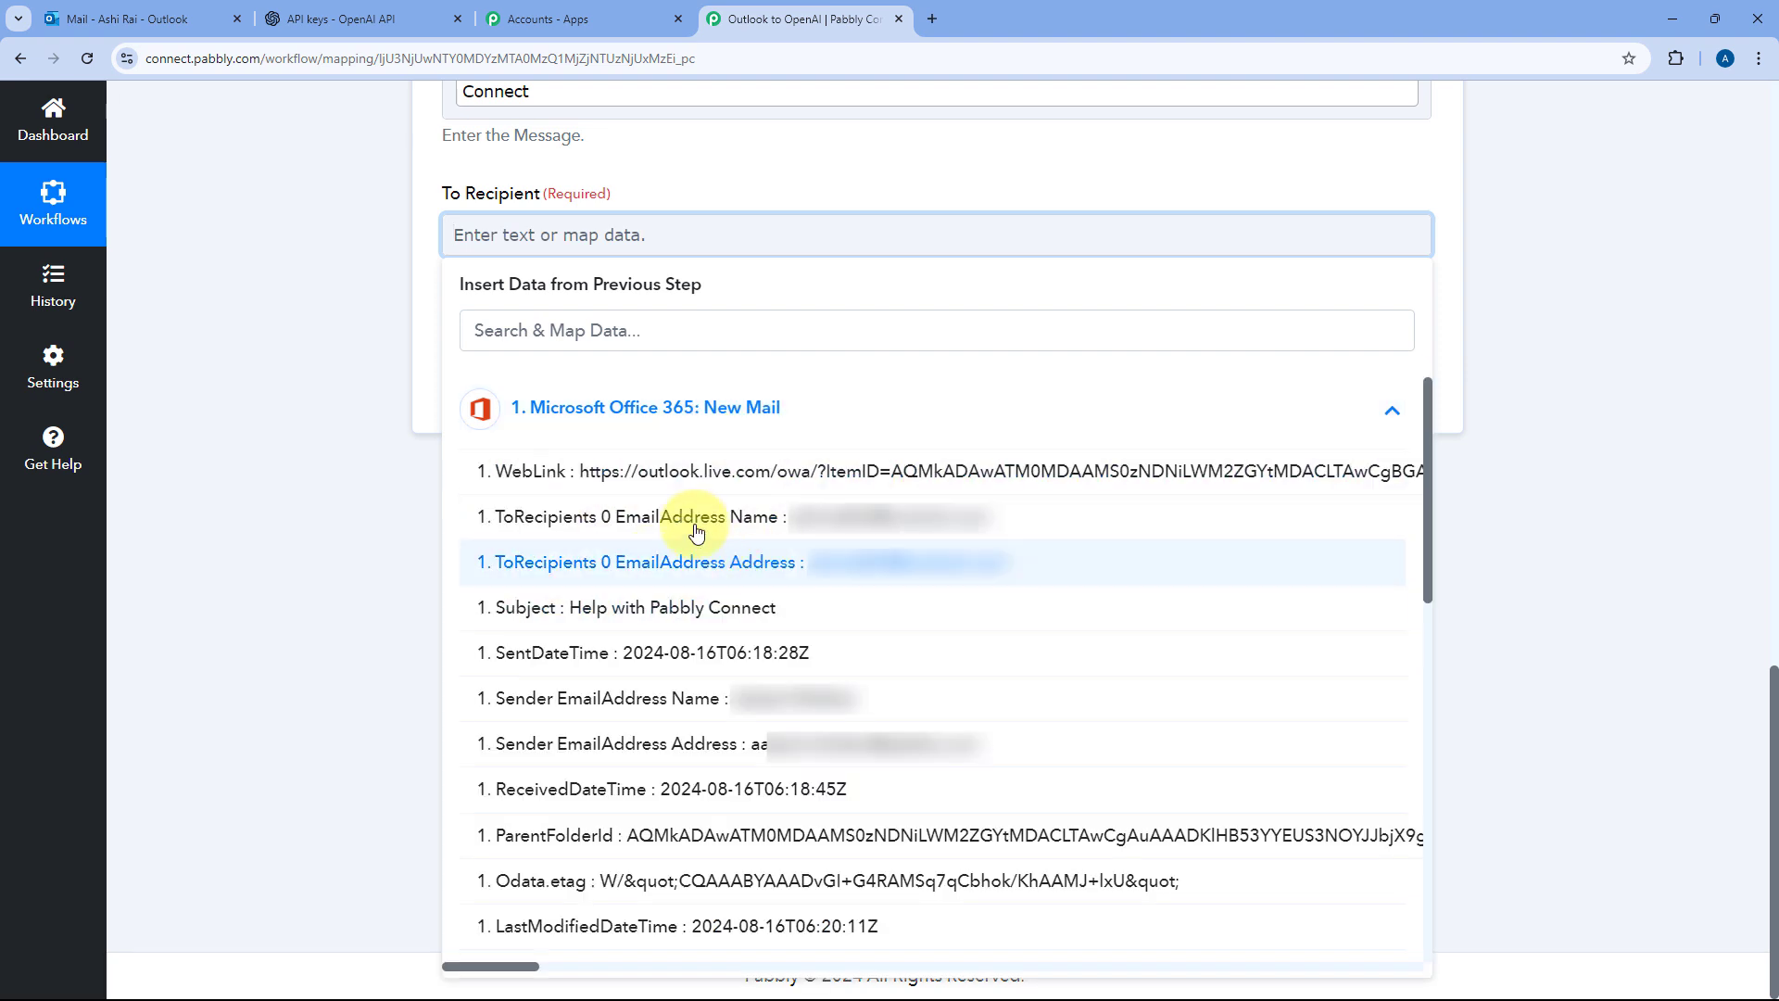
{"action": "left_click", "coordinate": [611, 750]}
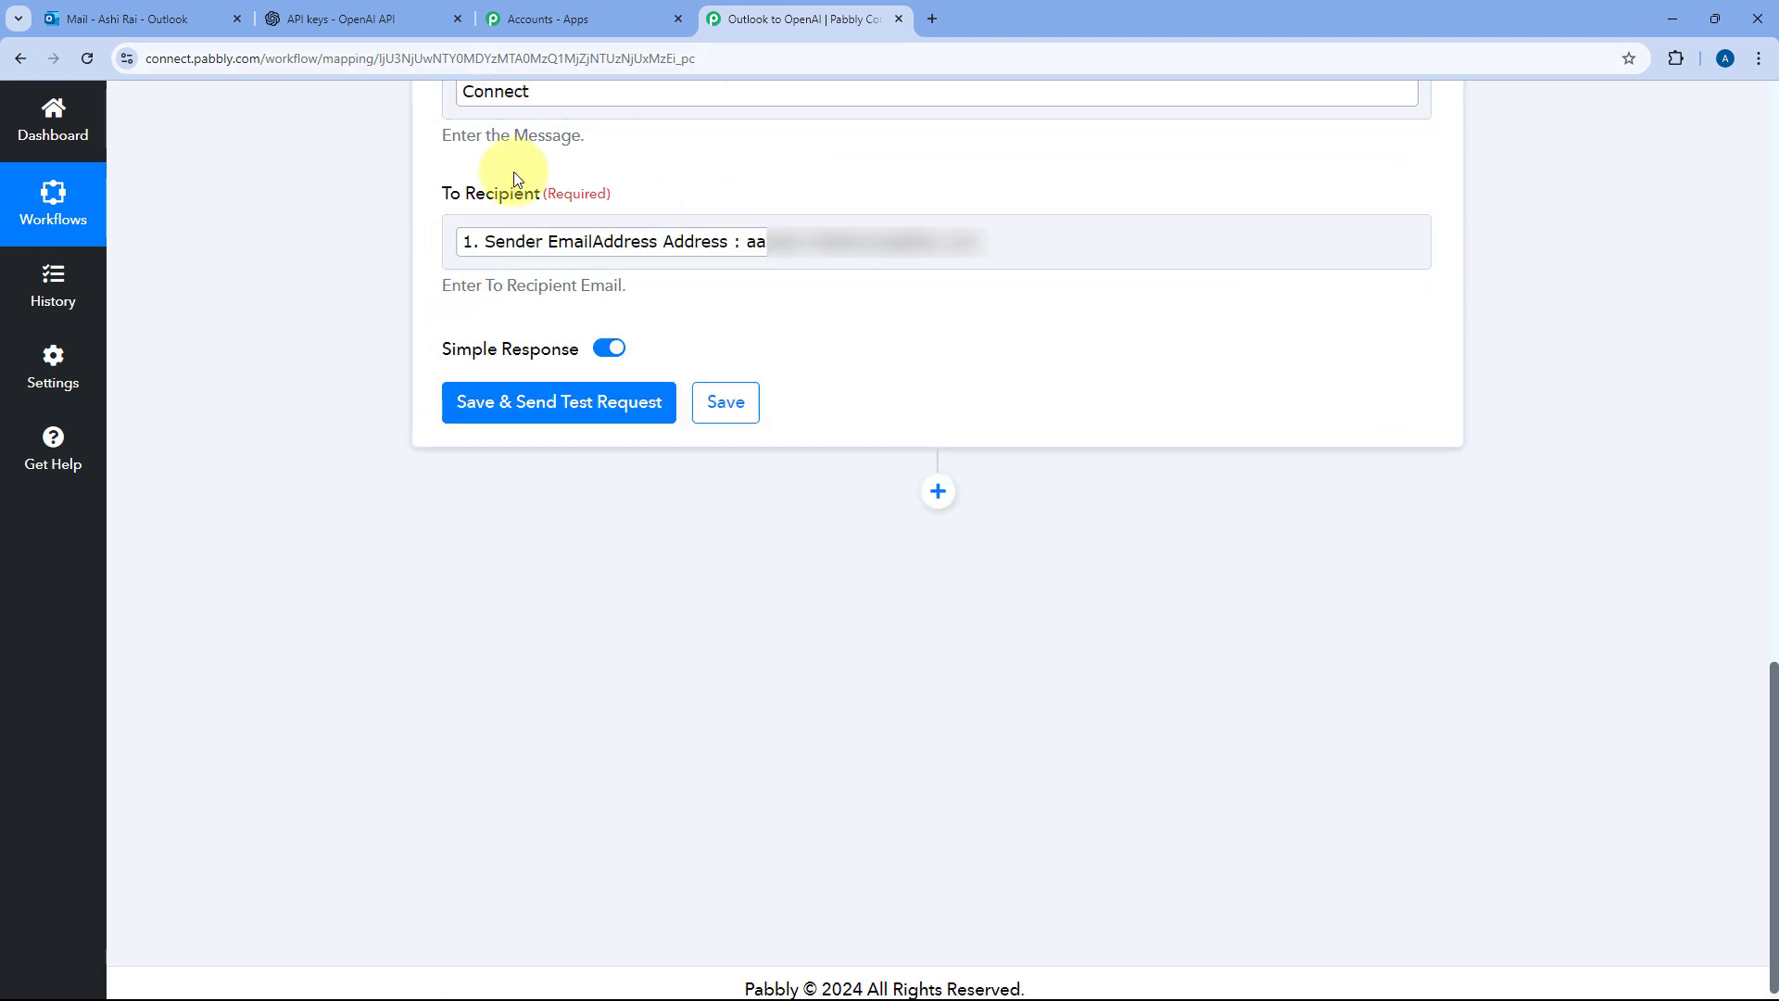
Save the Create a Draft Message step with a test request and collapse the step
{"action": "left_click", "coordinate": [569, 429]}
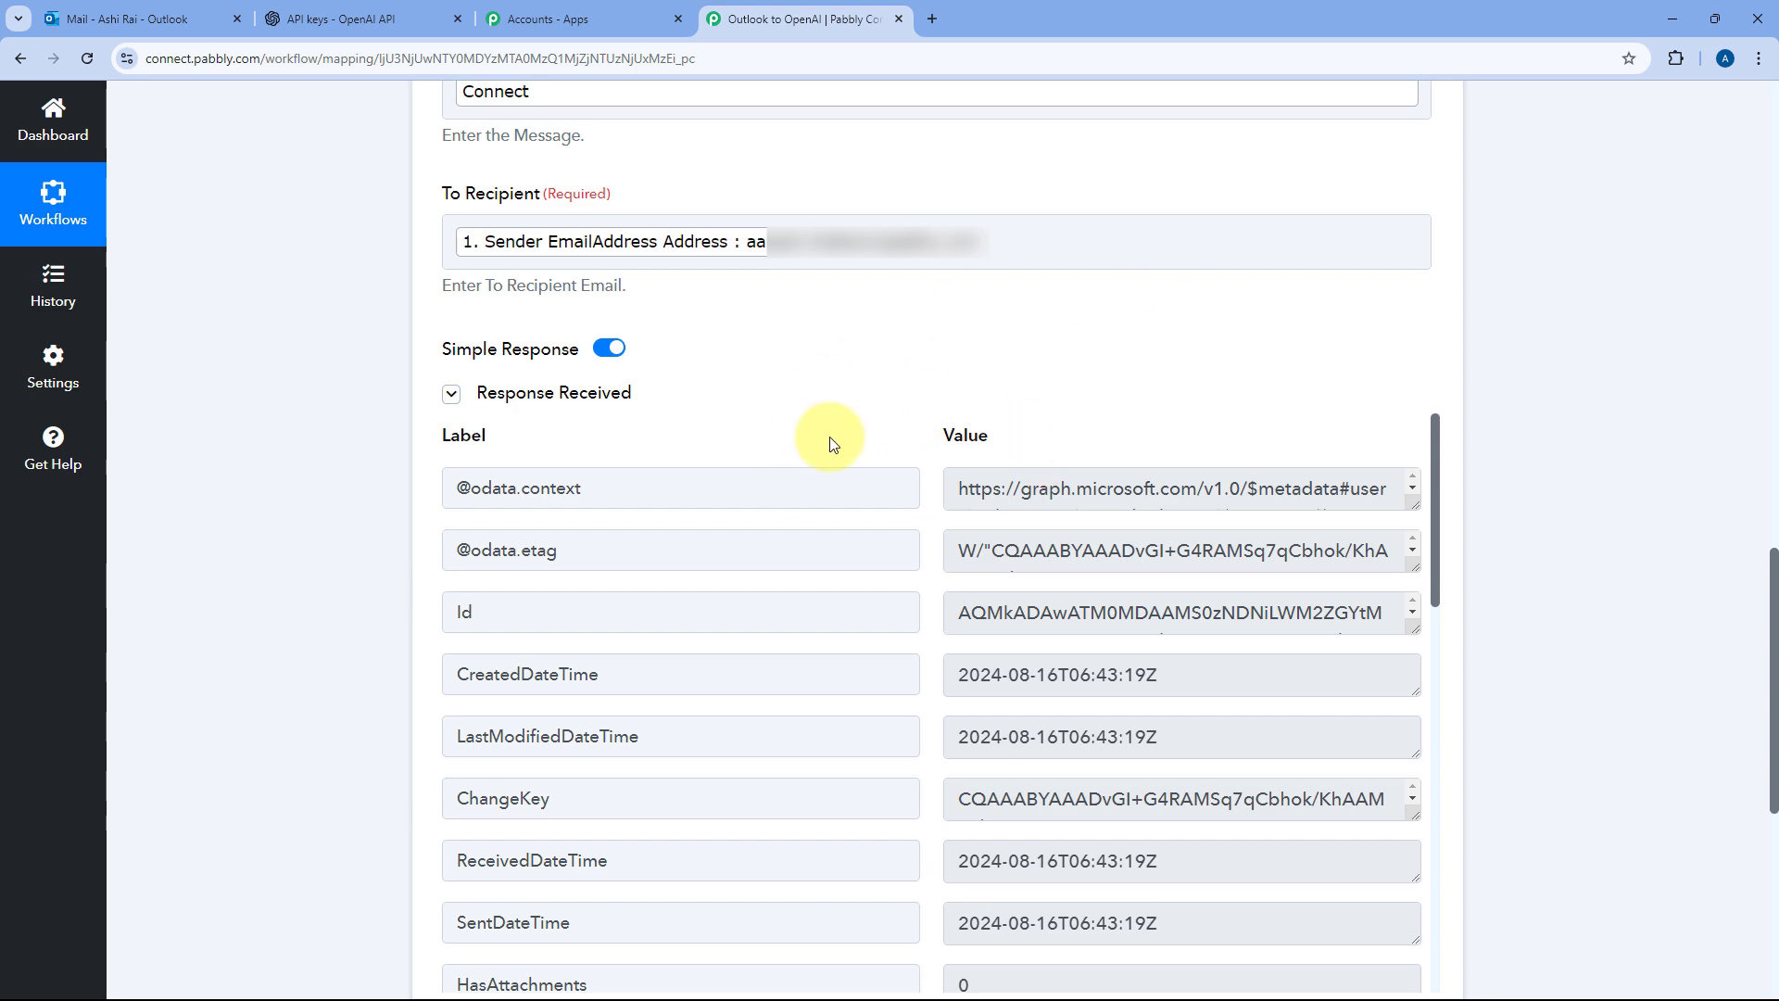
{"action": "scroll", "coordinate": [1042, 409], "scroll_direction": "up", "scroll_amount": 10}
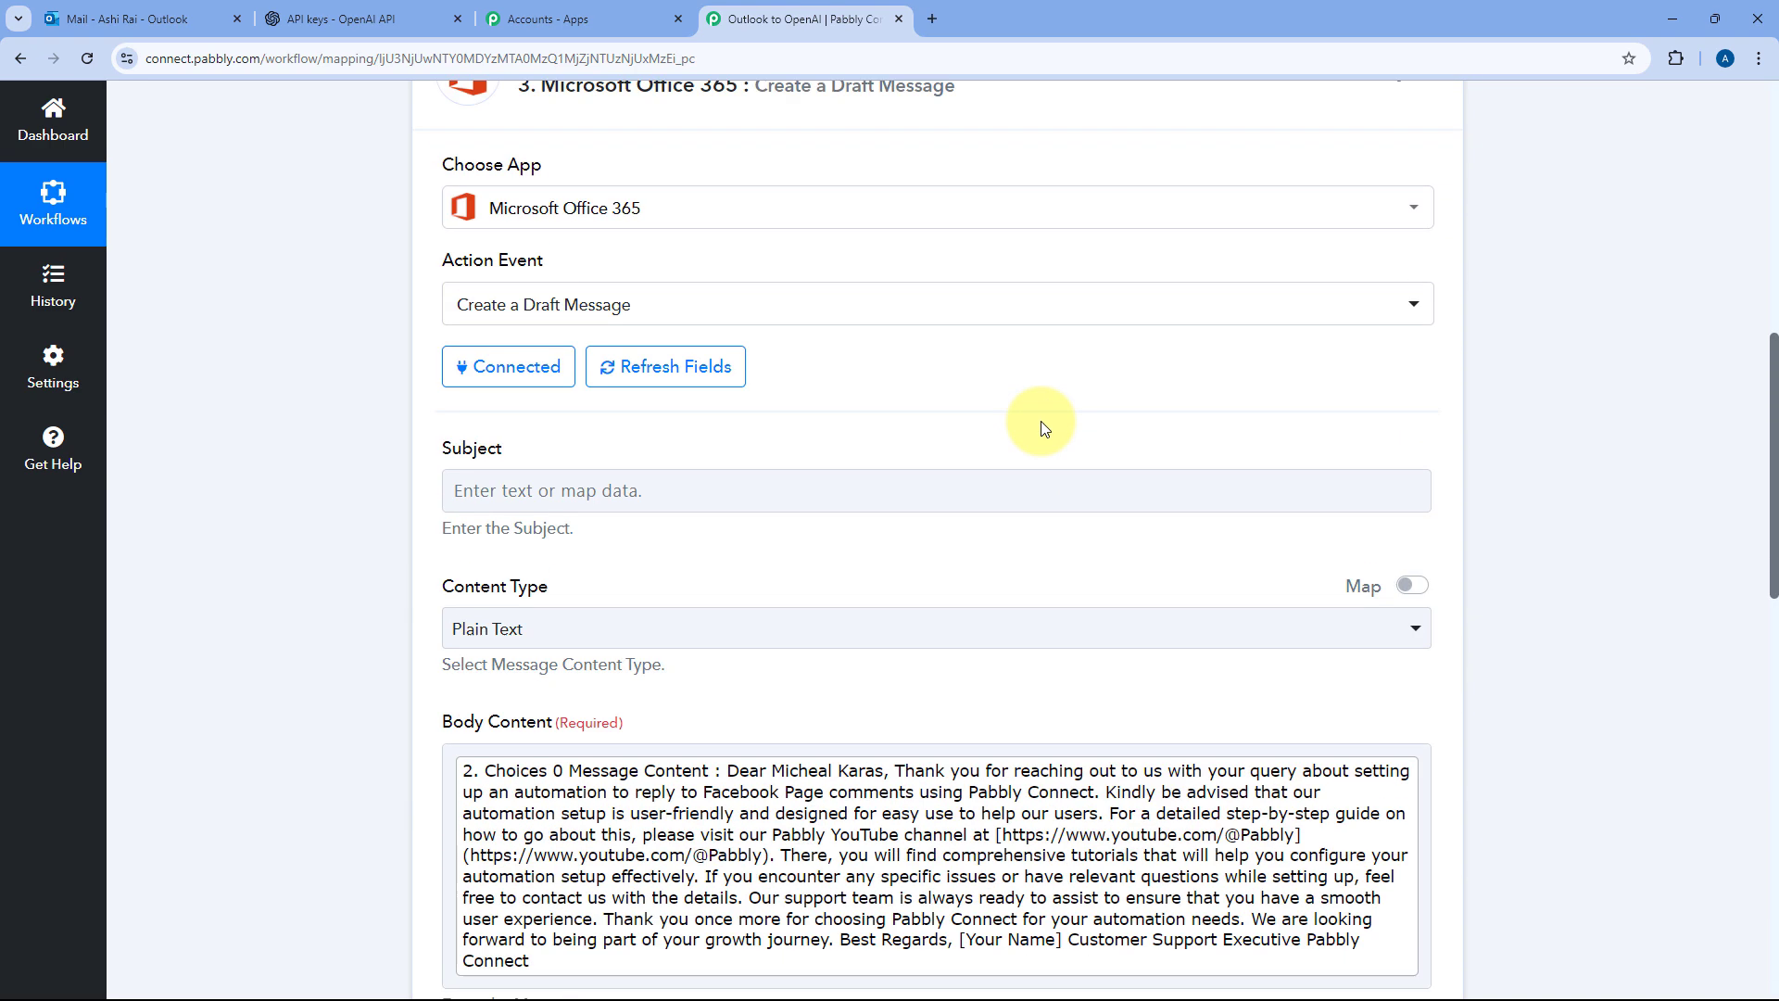
{"action": "scroll", "coordinate": [862, 760], "scroll_direction": "down", "scroll_amount": 1}
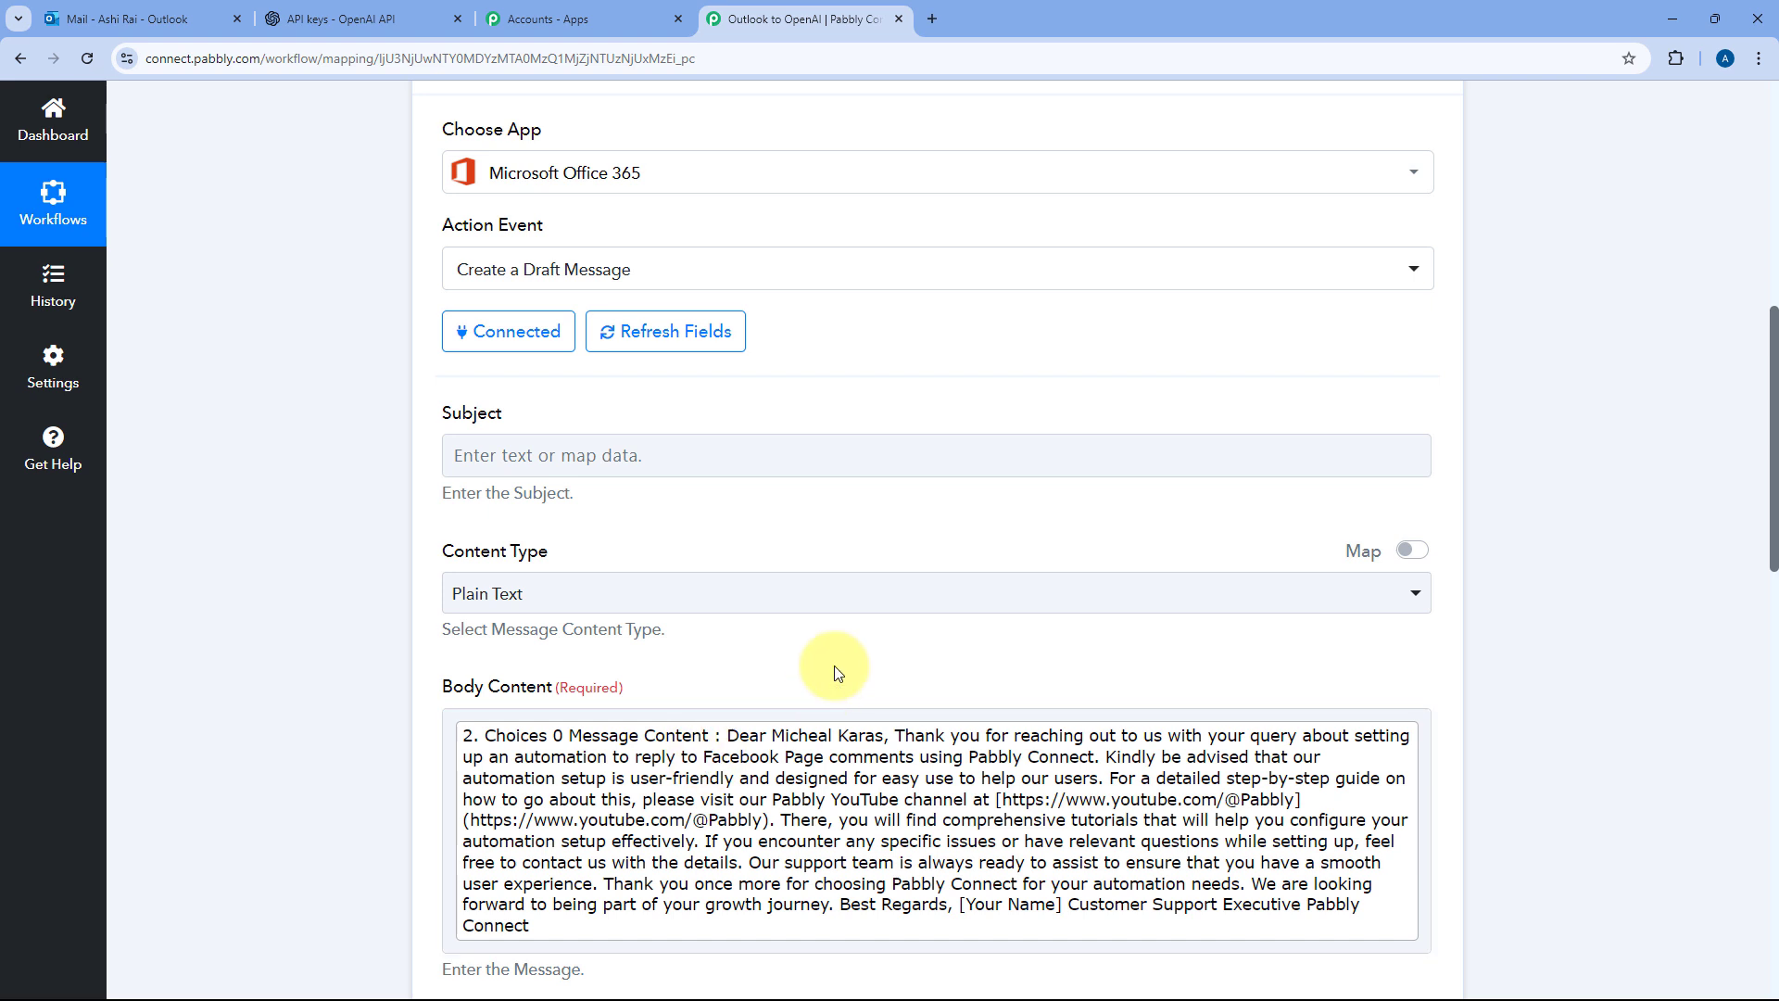
{"action": "scroll", "coordinate": [649, 407], "scroll_direction": "up", "scroll_amount": 2}
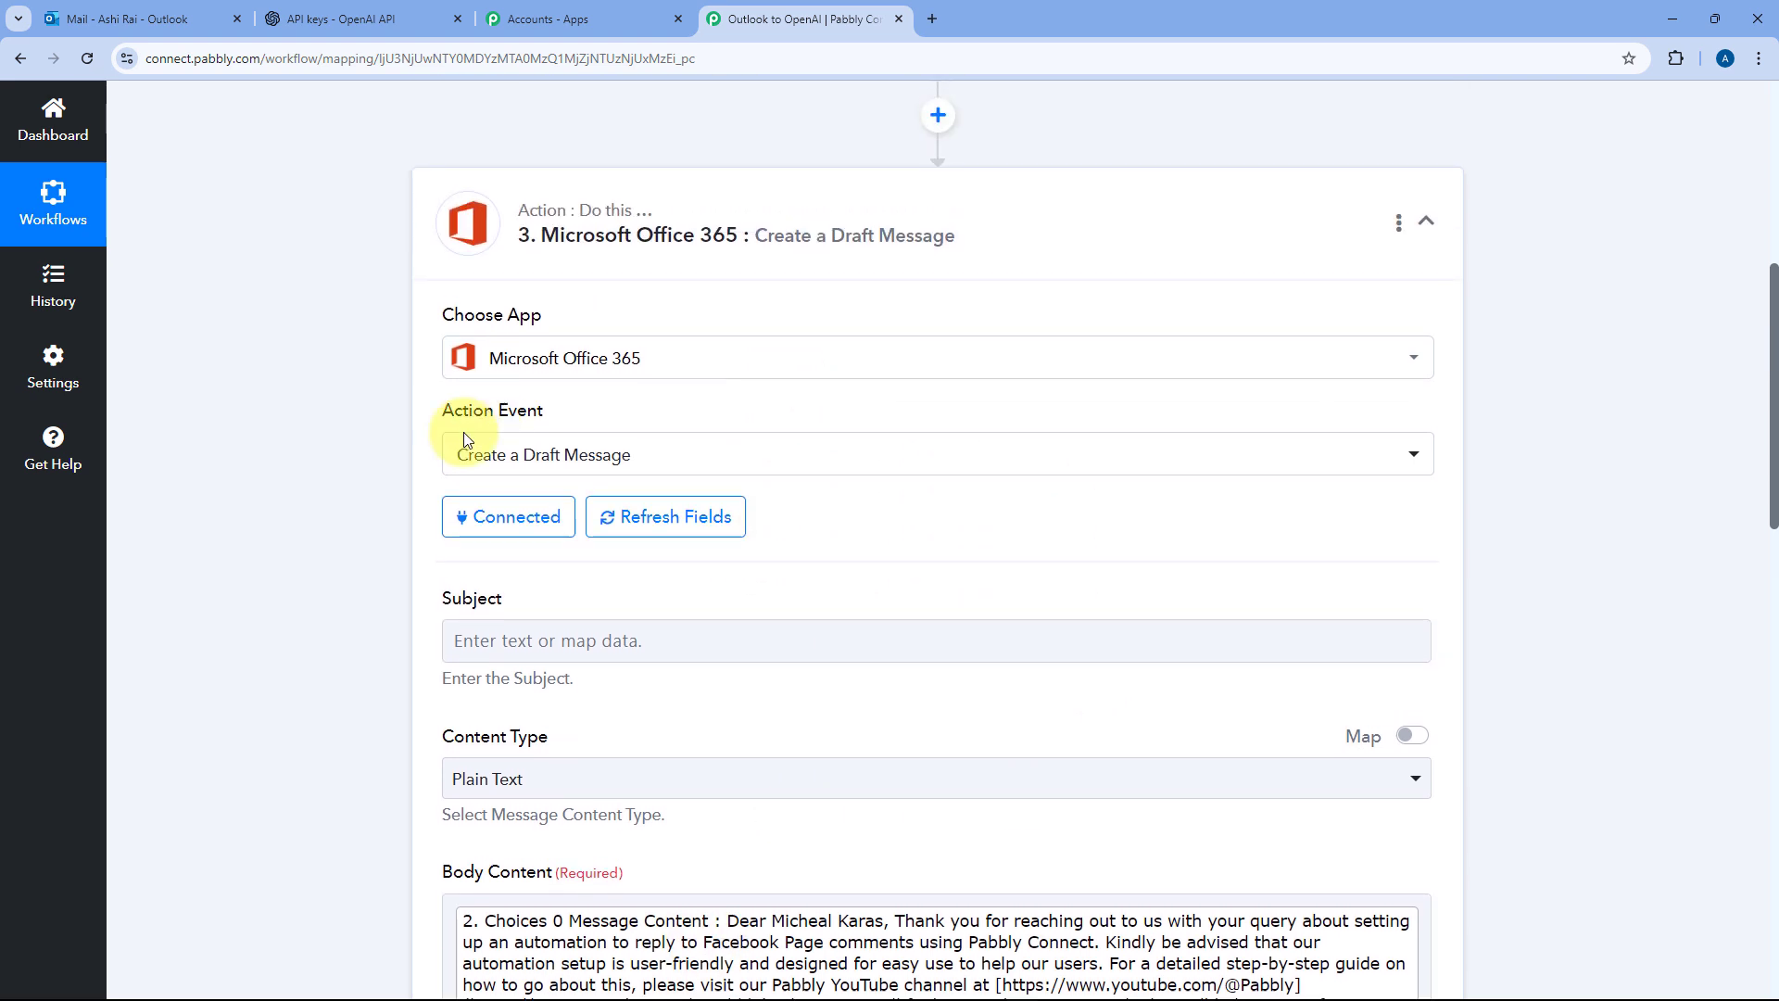
{"action": "left_click", "coordinate": [1005, 208]}
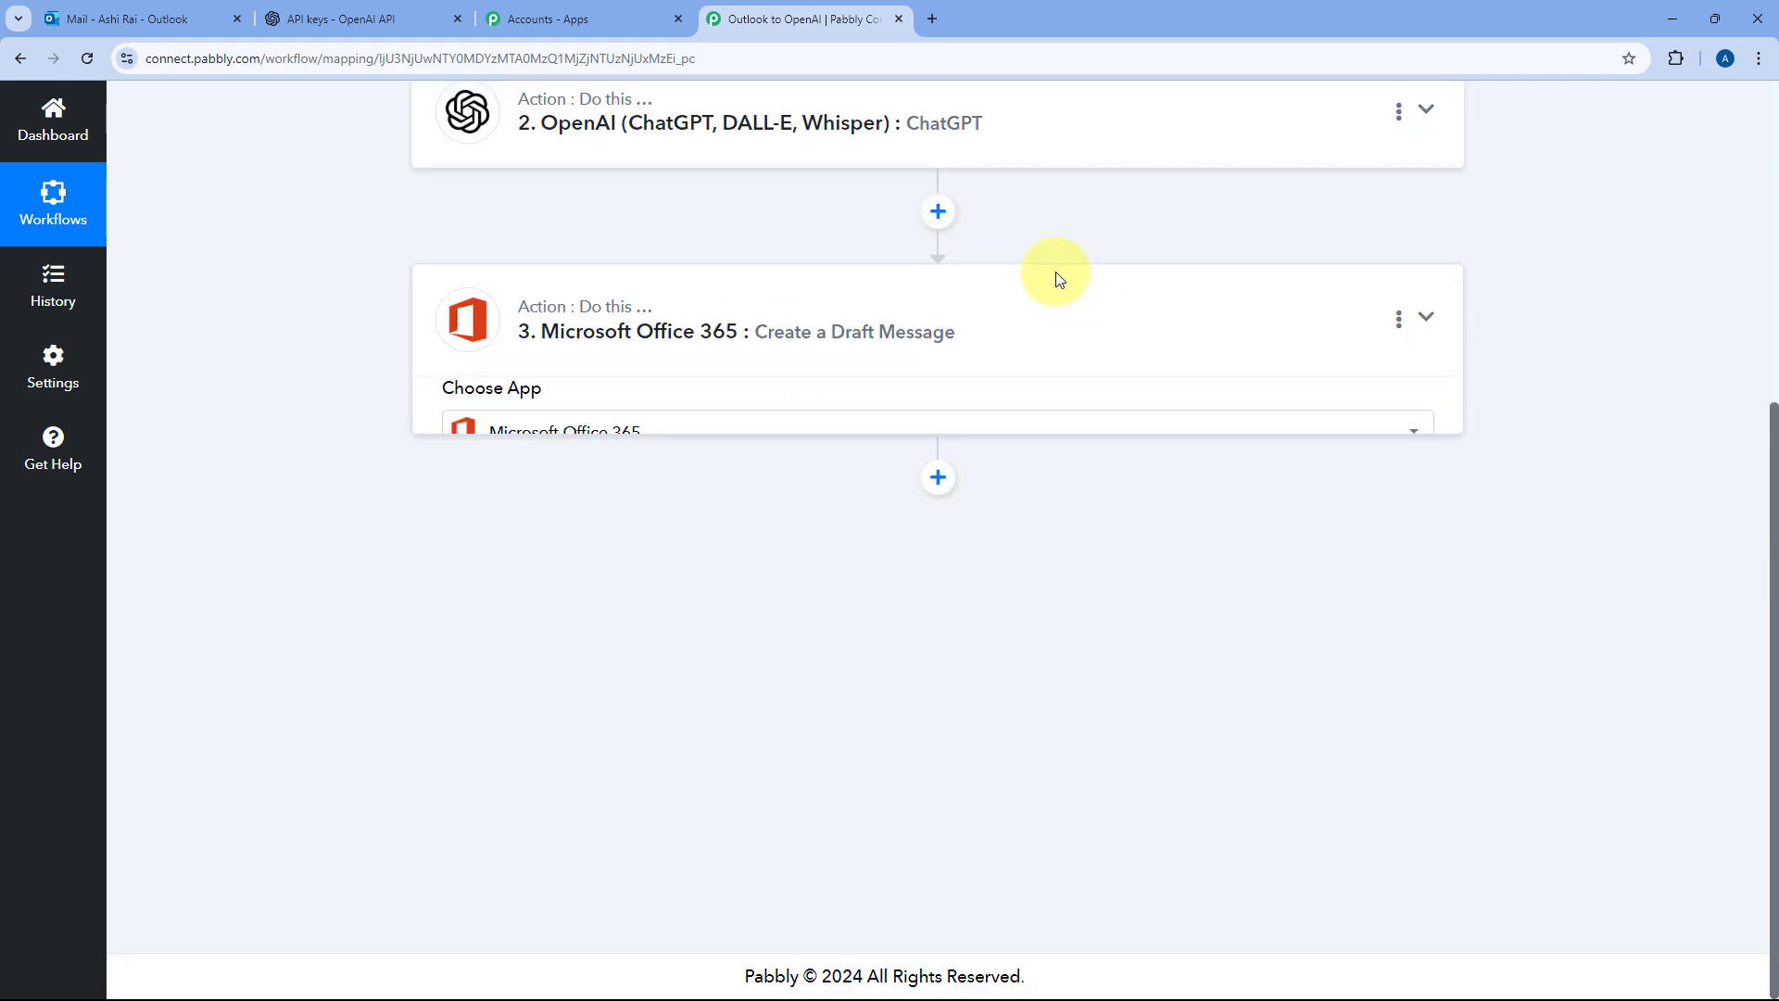
{"action": "scroll", "coordinate": [1037, 305], "scroll_direction": "up", "scroll_amount": 5}
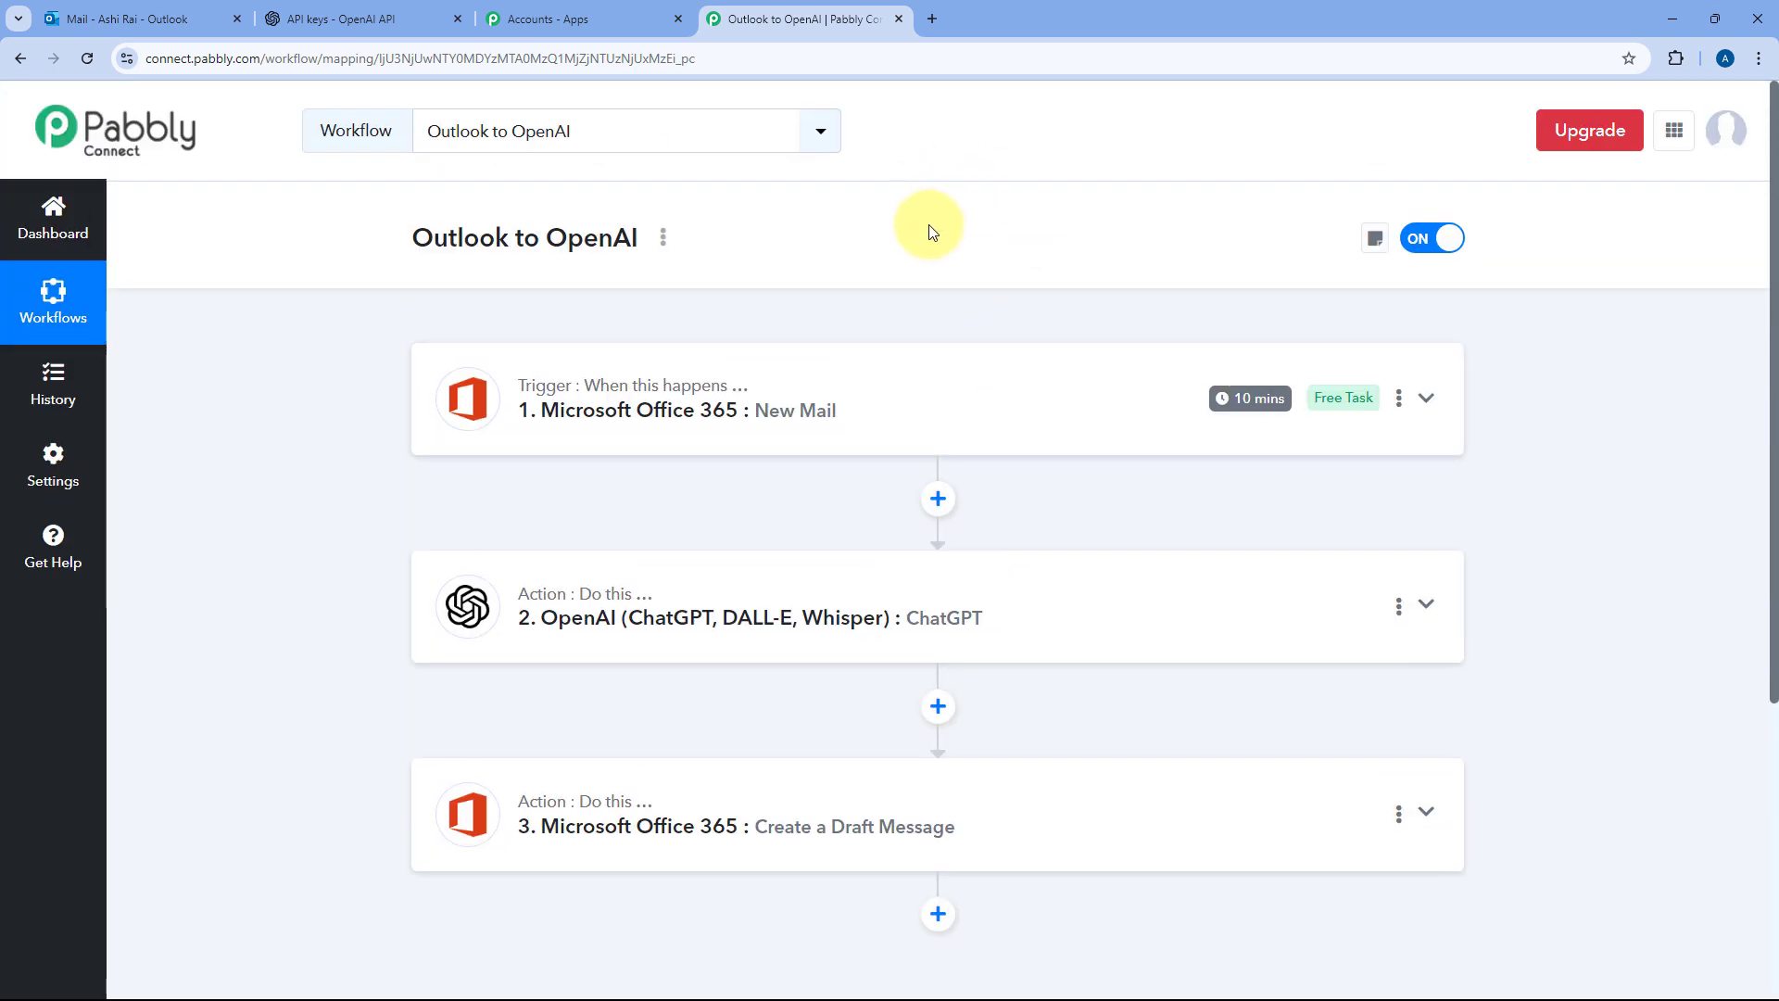
Switch to Outlook, open the new message in Drafts and check its recipient, subject and reply text
{"action": "left_click", "coordinate": [155, 18]}
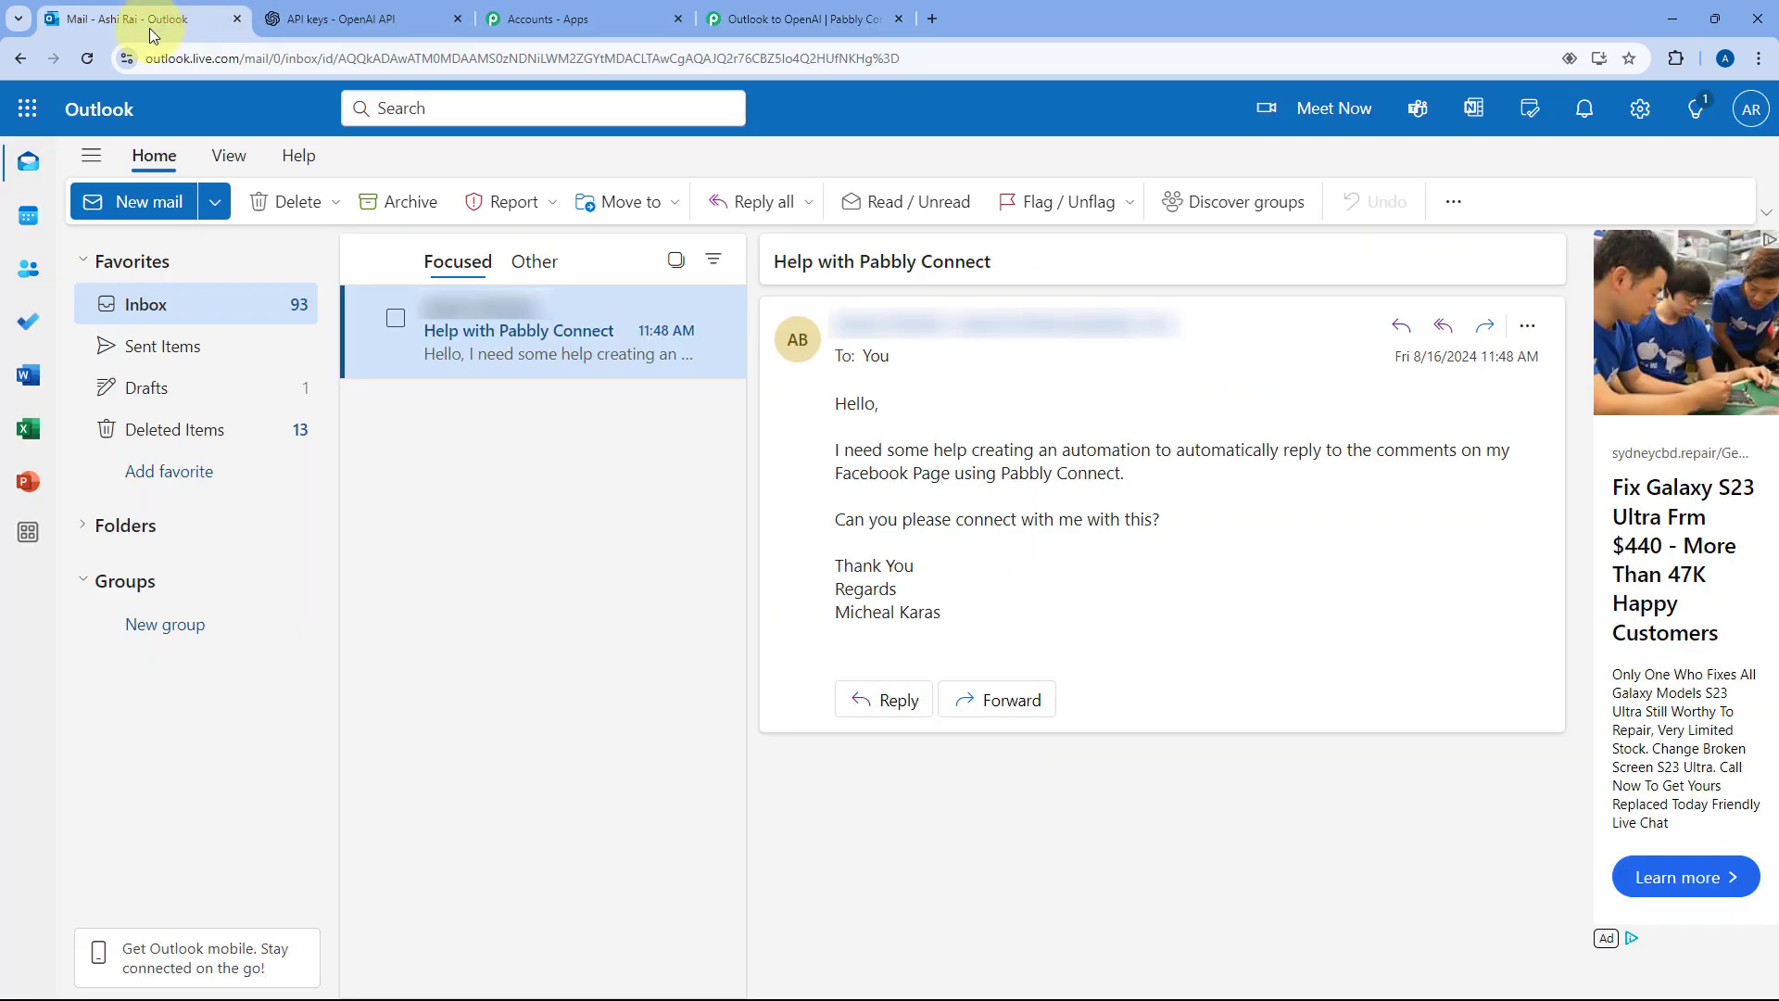
{"action": "left_click", "coordinate": [179, 401]}
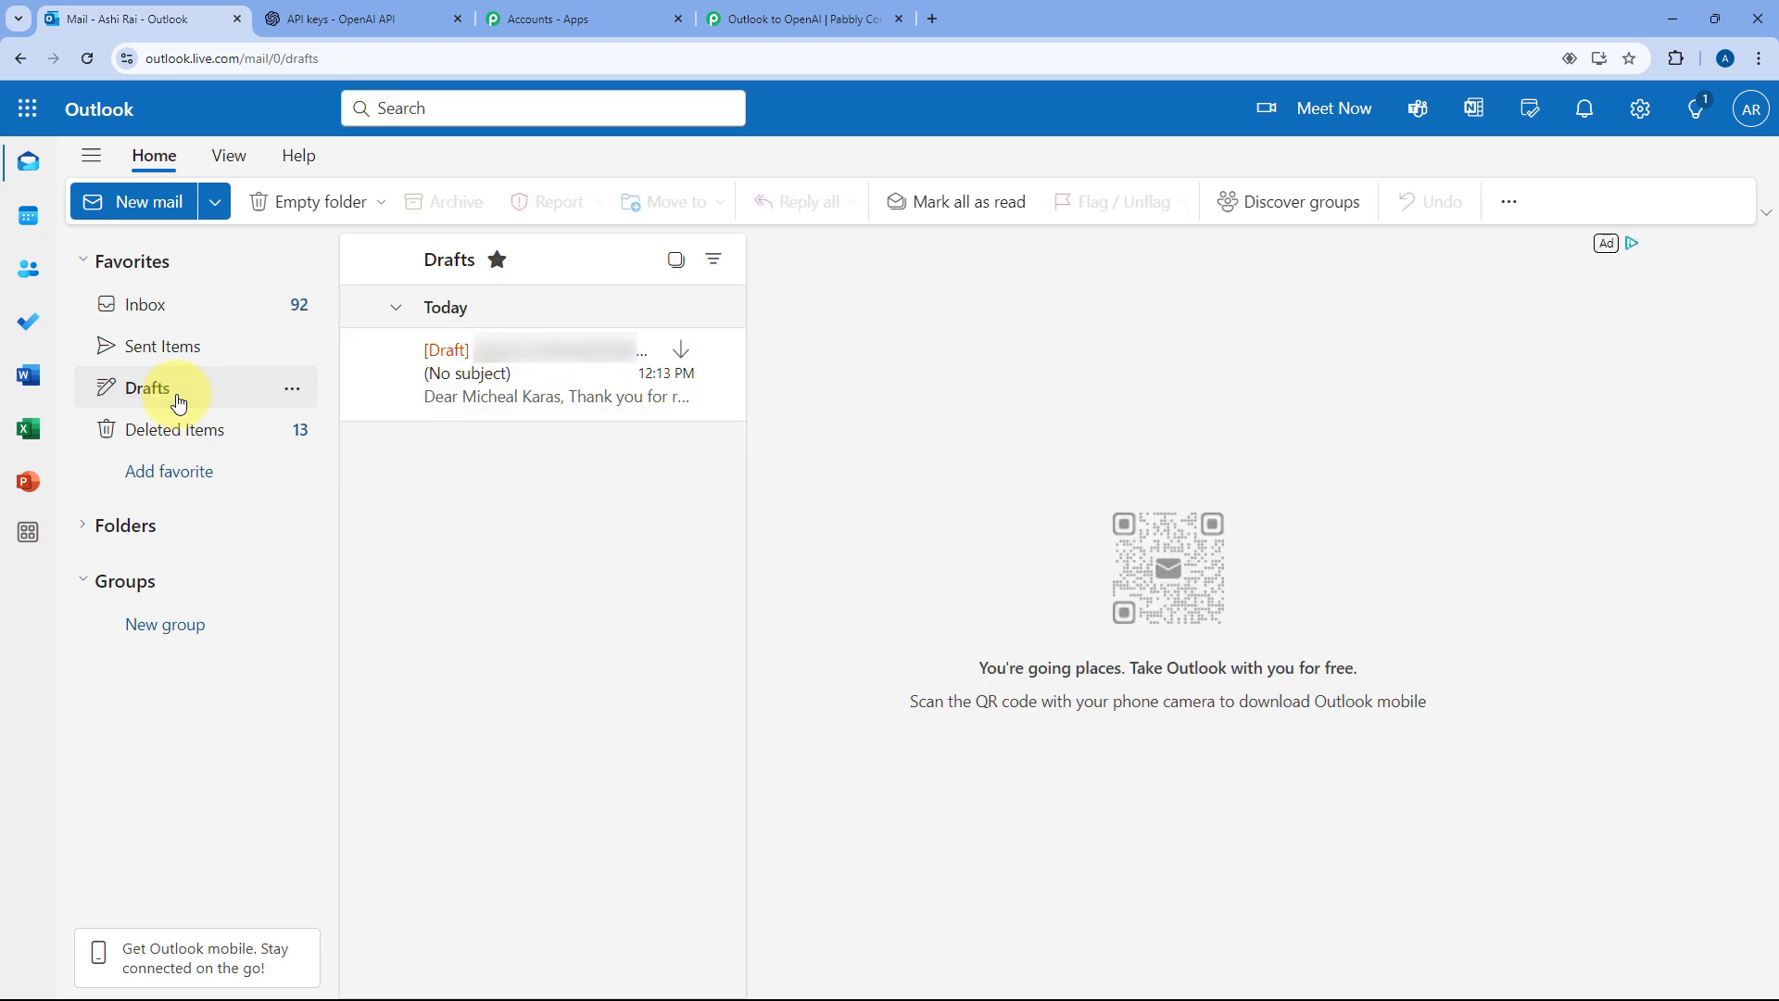
{"action": "left_click", "coordinate": [542, 369]}
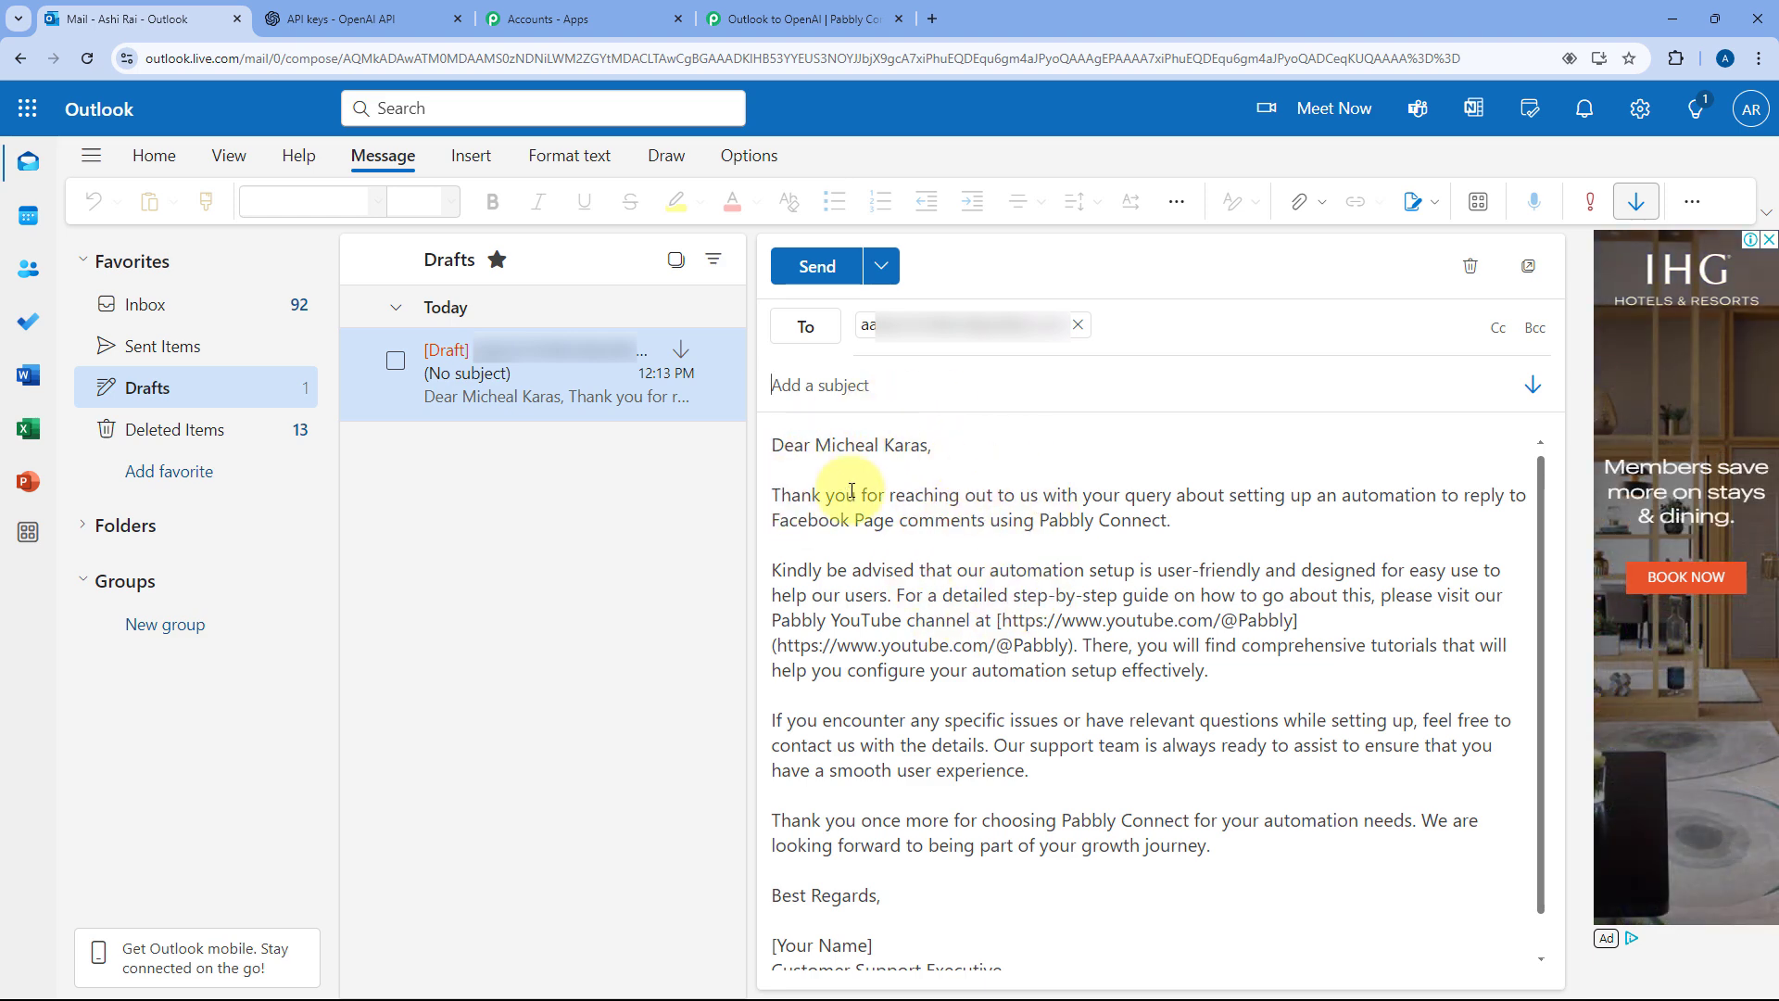
{"action": "scroll", "coordinate": [1026, 585], "scroll_direction": "down", "scroll_amount": 1}
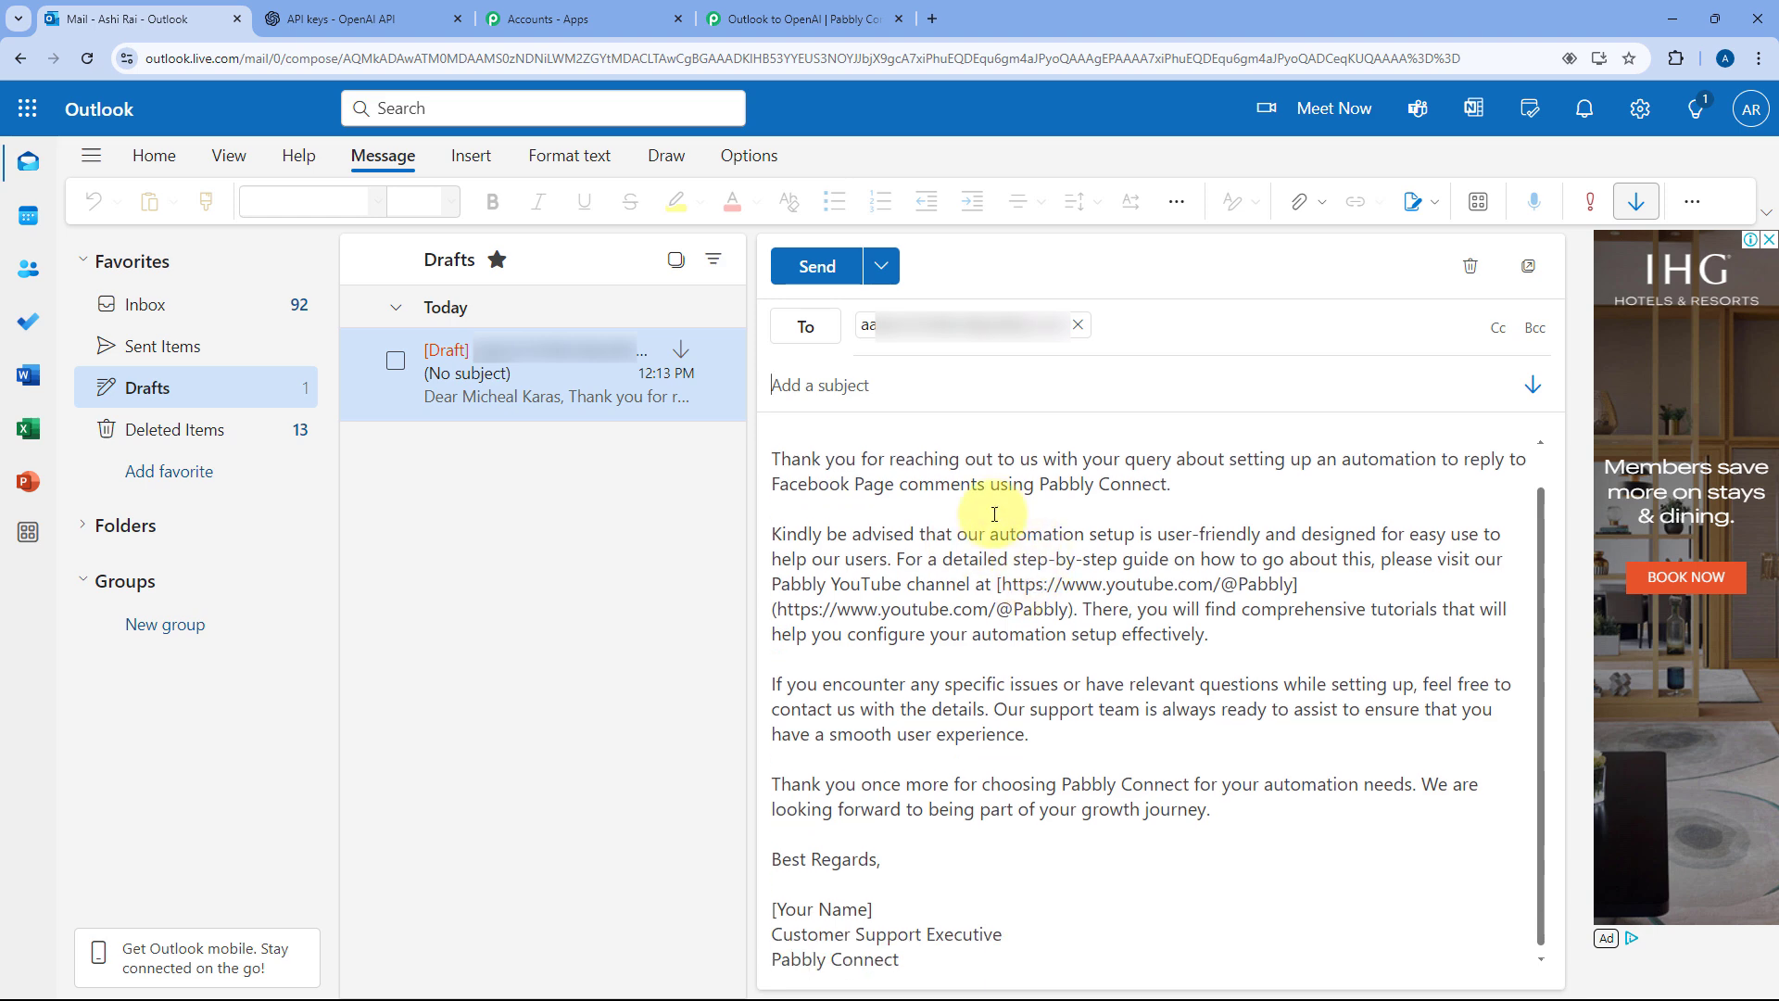
{"action": "scroll", "coordinate": [1004, 519], "scroll_direction": "up", "scroll_amount": 1}
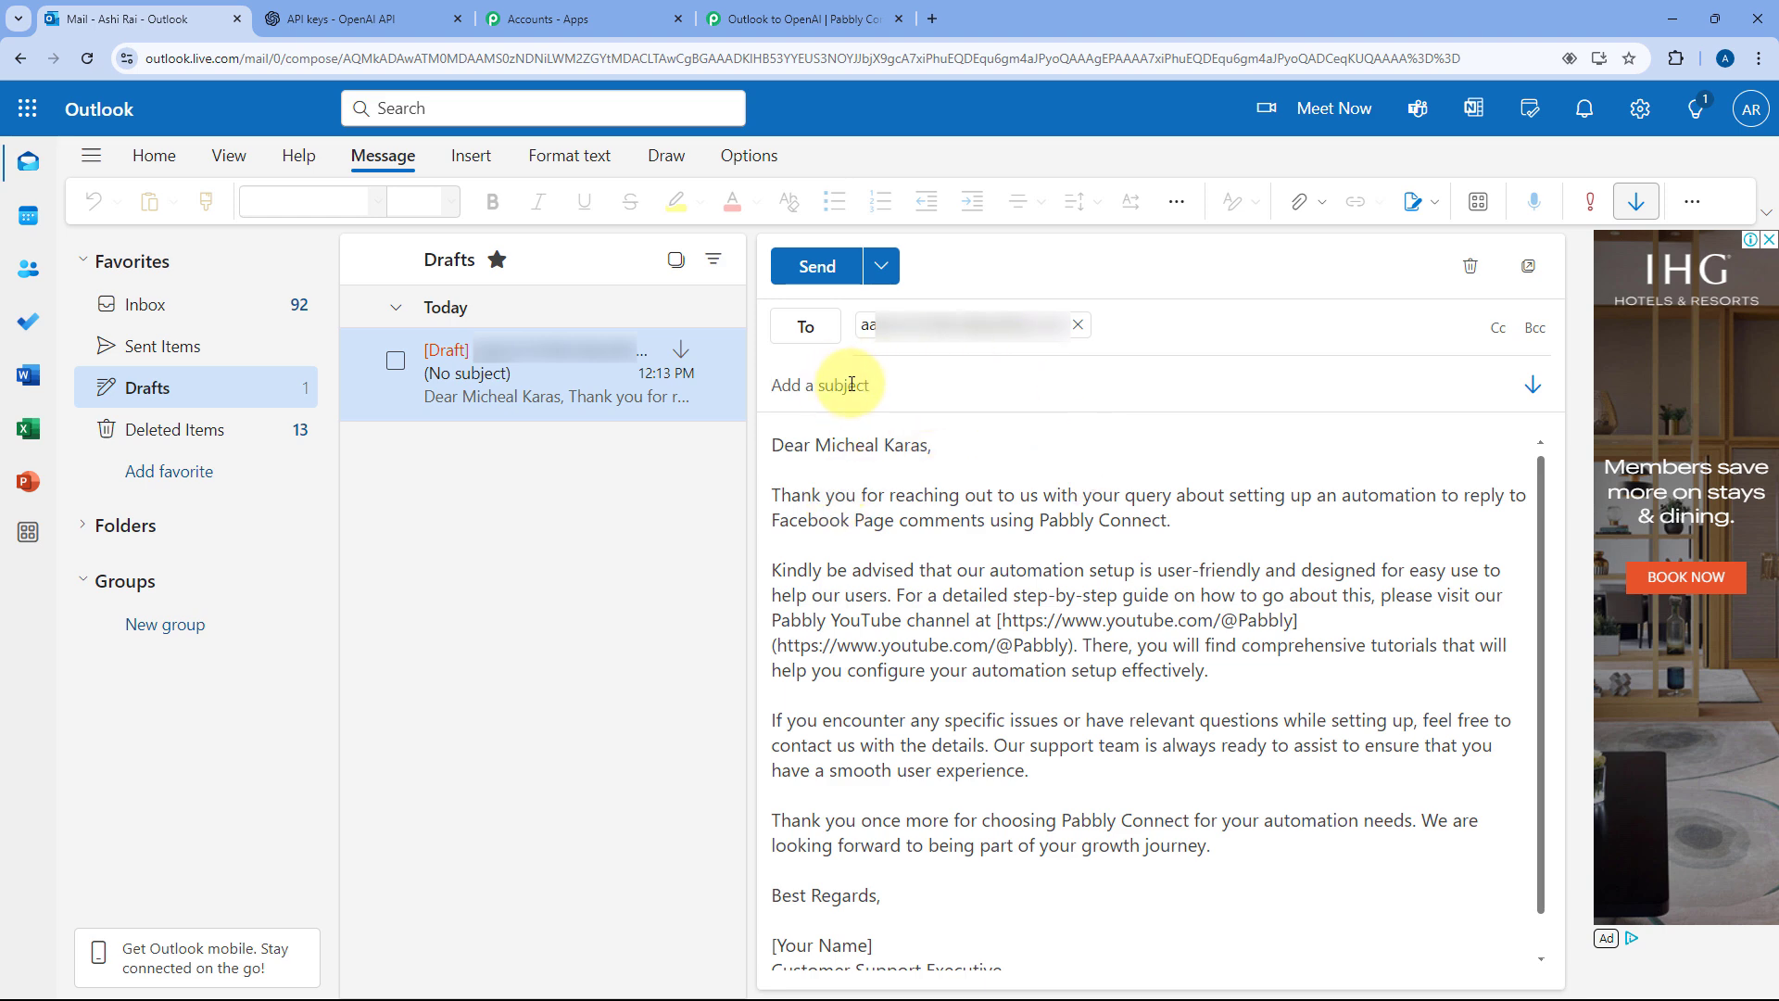
Switch back to Pabbly Connect and review the trigger and two action steps of the Outlook to OpenAI workflow
{"action": "left_click", "coordinate": [795, 19]}
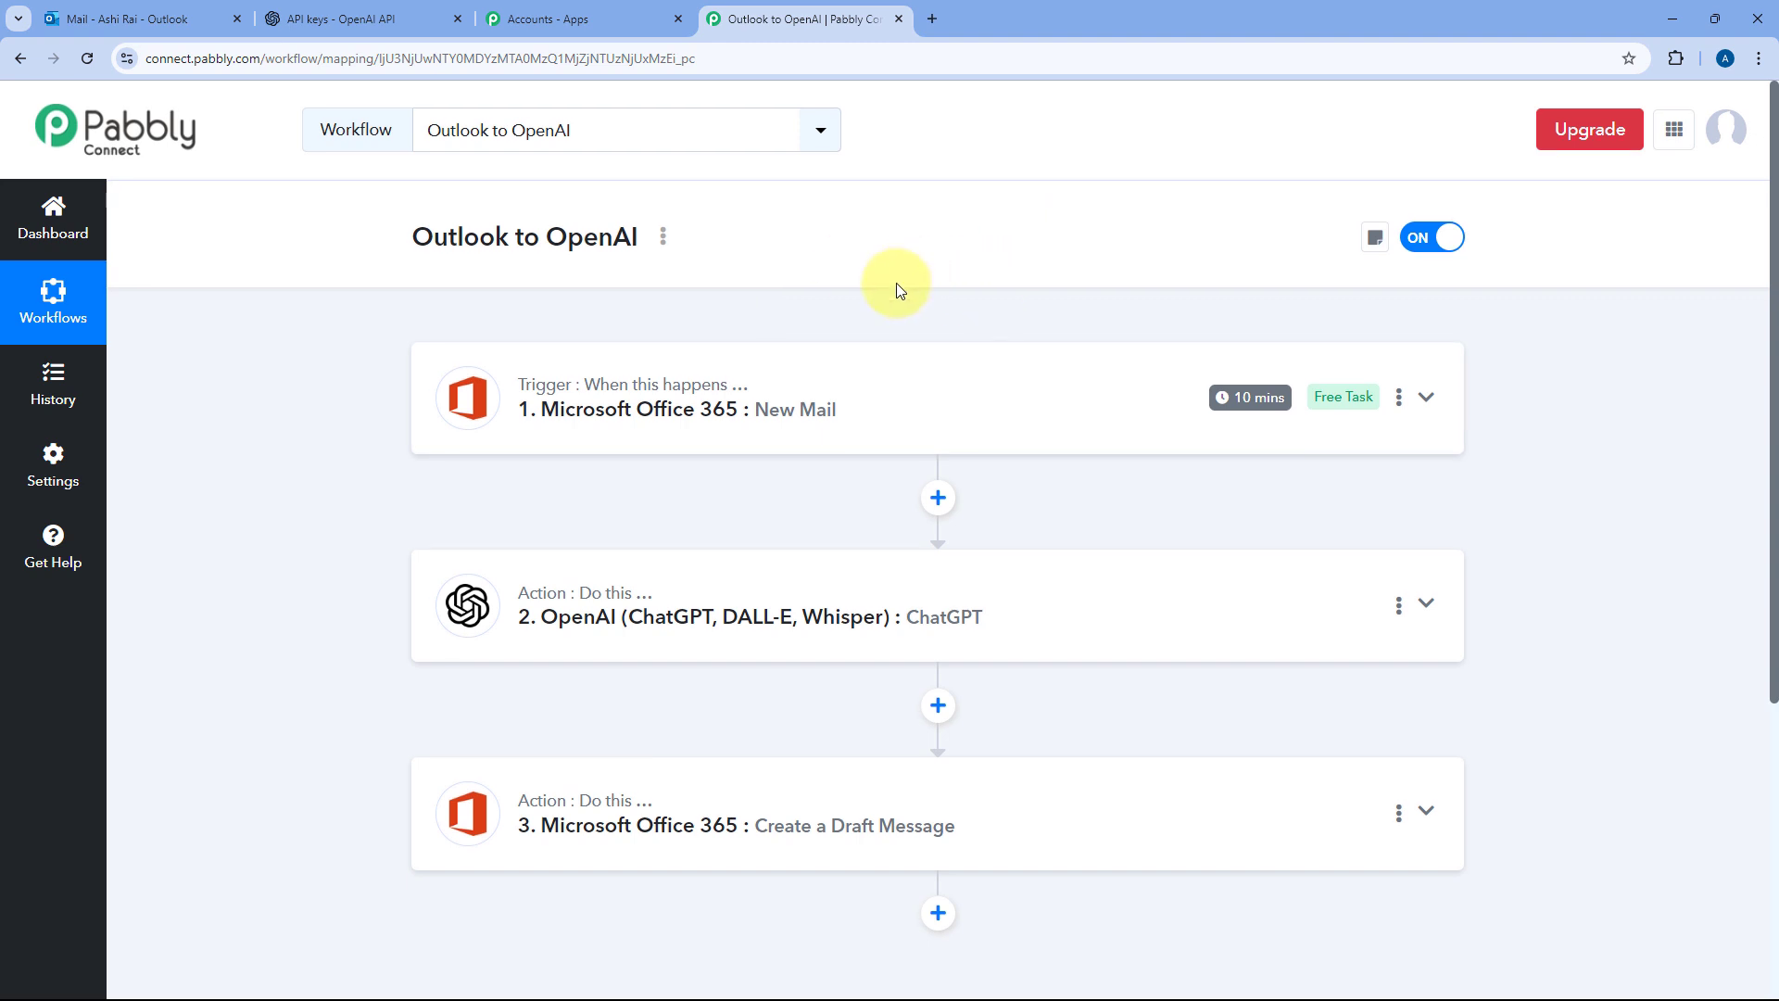
{"action": "scroll", "coordinate": [880, 334], "scroll_direction": "down", "scroll_amount": 2}
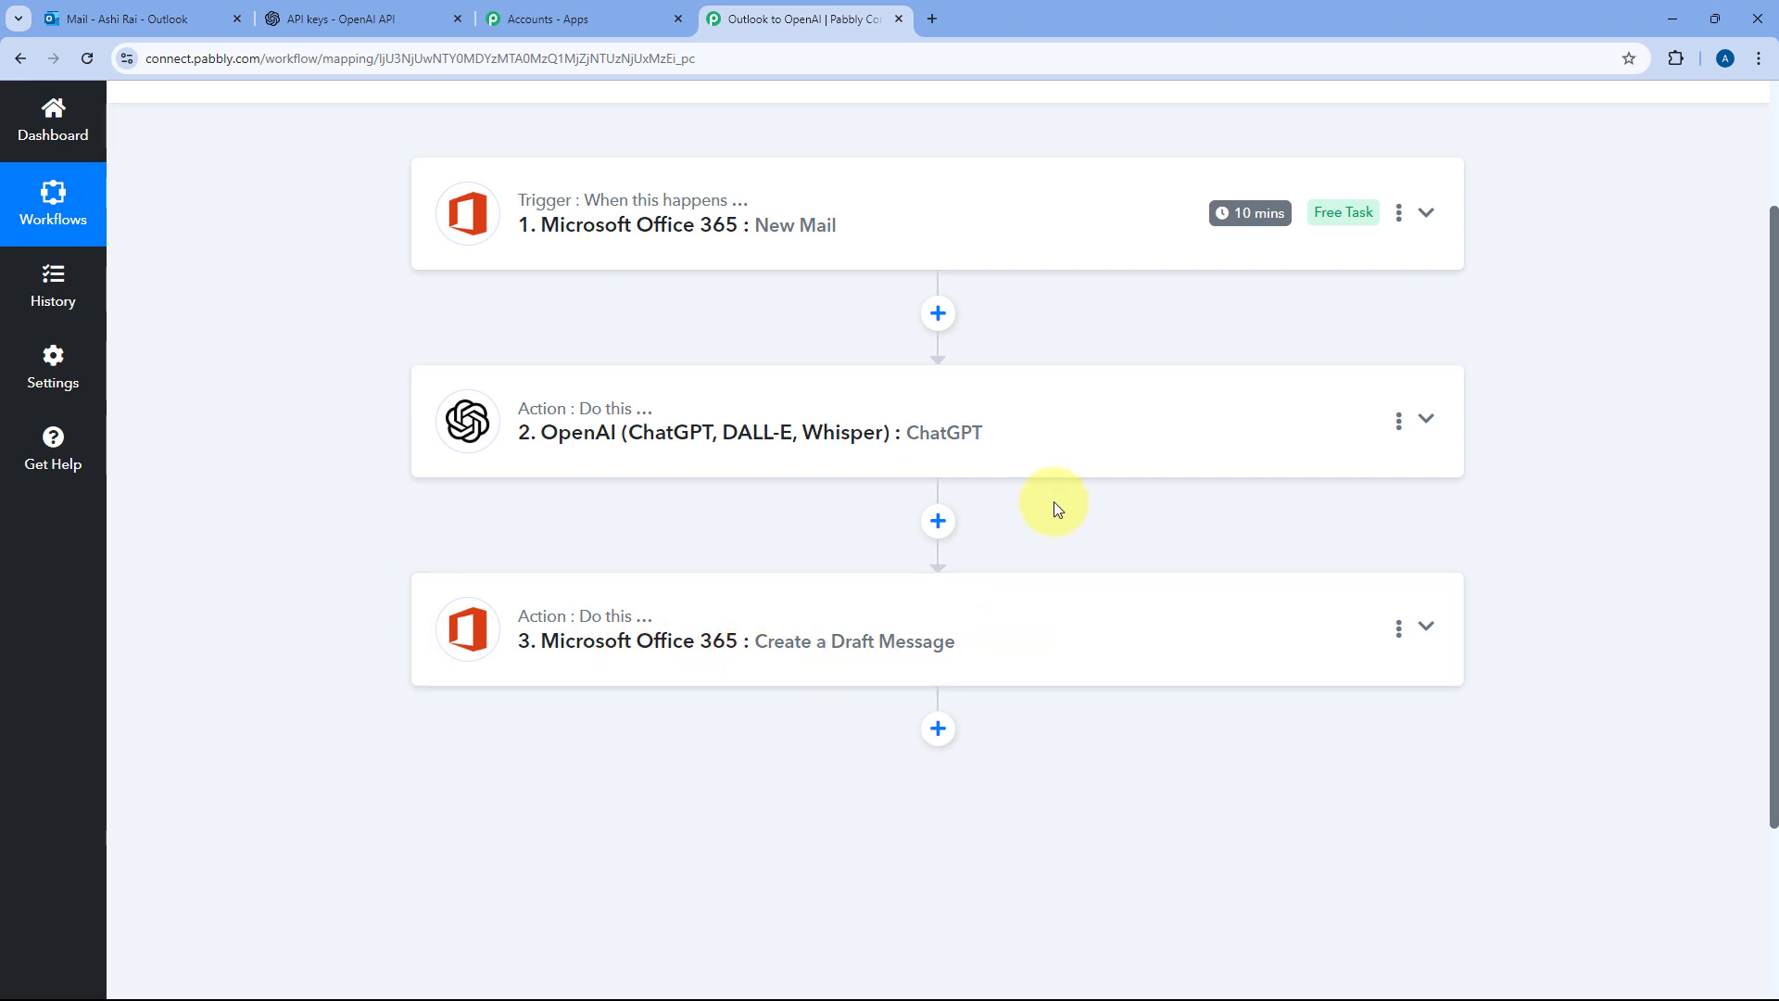
{"action": "scroll", "coordinate": [1053, 504], "scroll_direction": "up", "scroll_amount": 2}
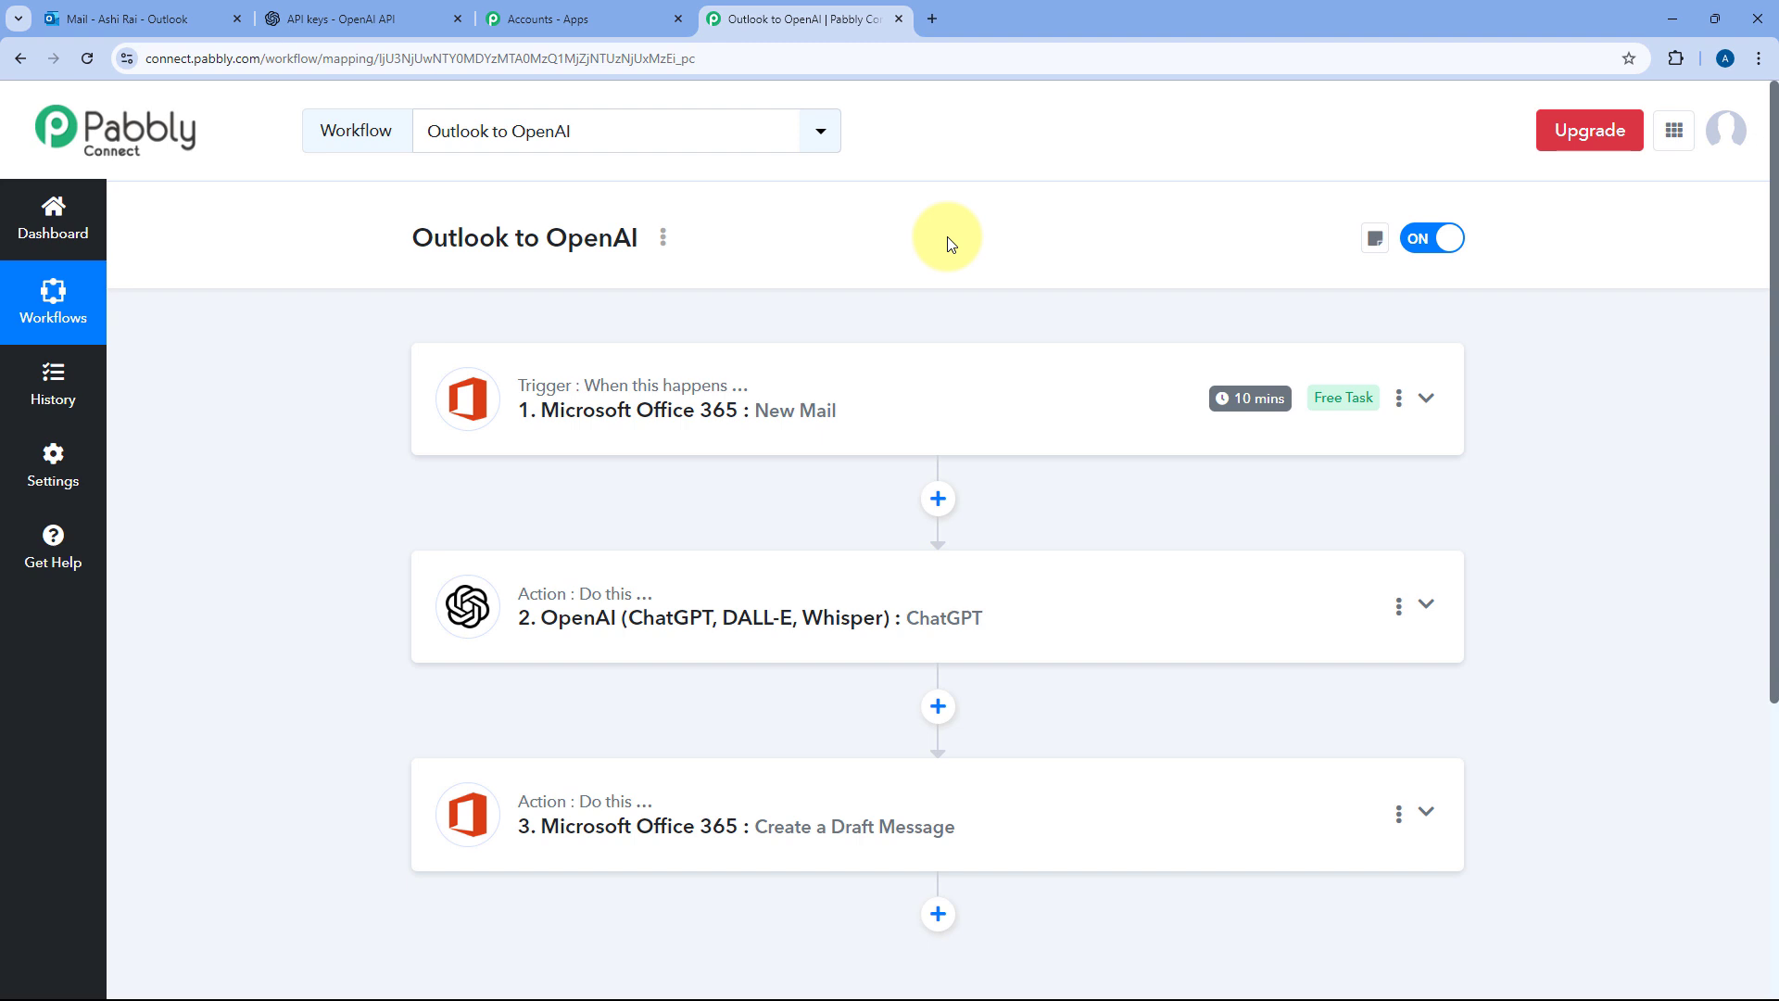
Switch to Outlook, read the New Integration Request mail in the Inbox, and return to the Pabbly Connect workflow
{"action": "left_click", "coordinate": [190, 19]}
{"action": "left_click", "coordinate": [198, 302]}
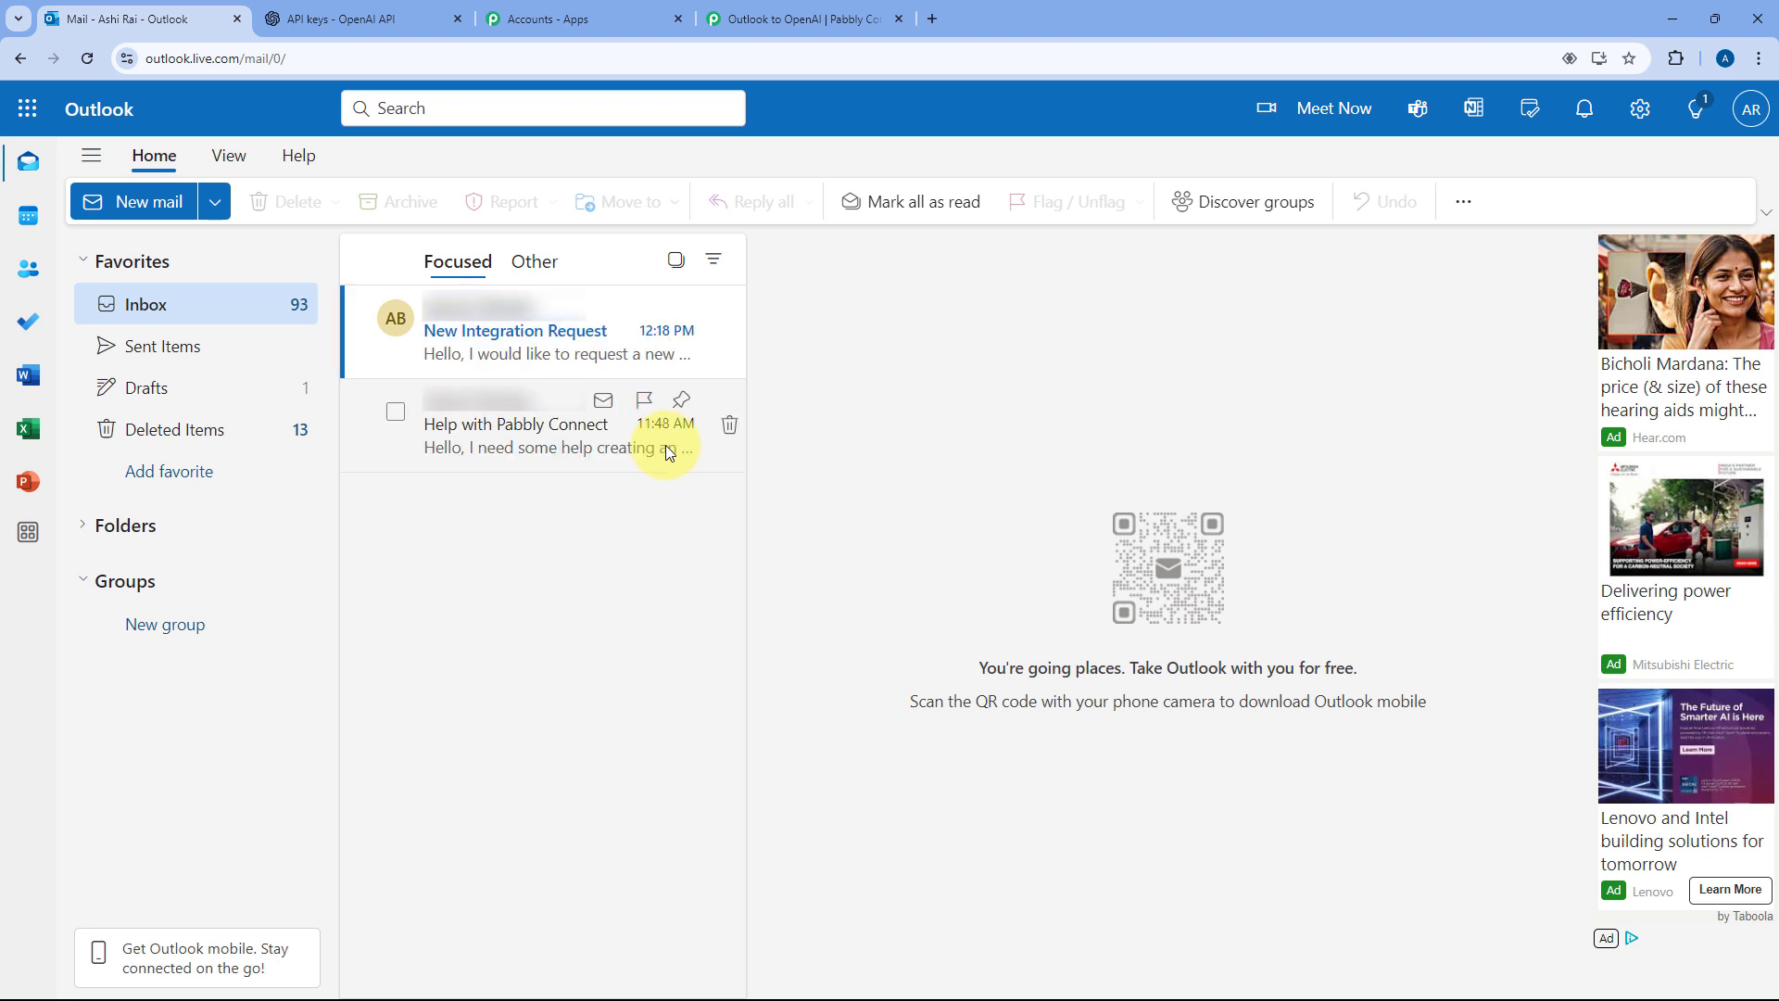
{"action": "left_click", "coordinate": [539, 333]}
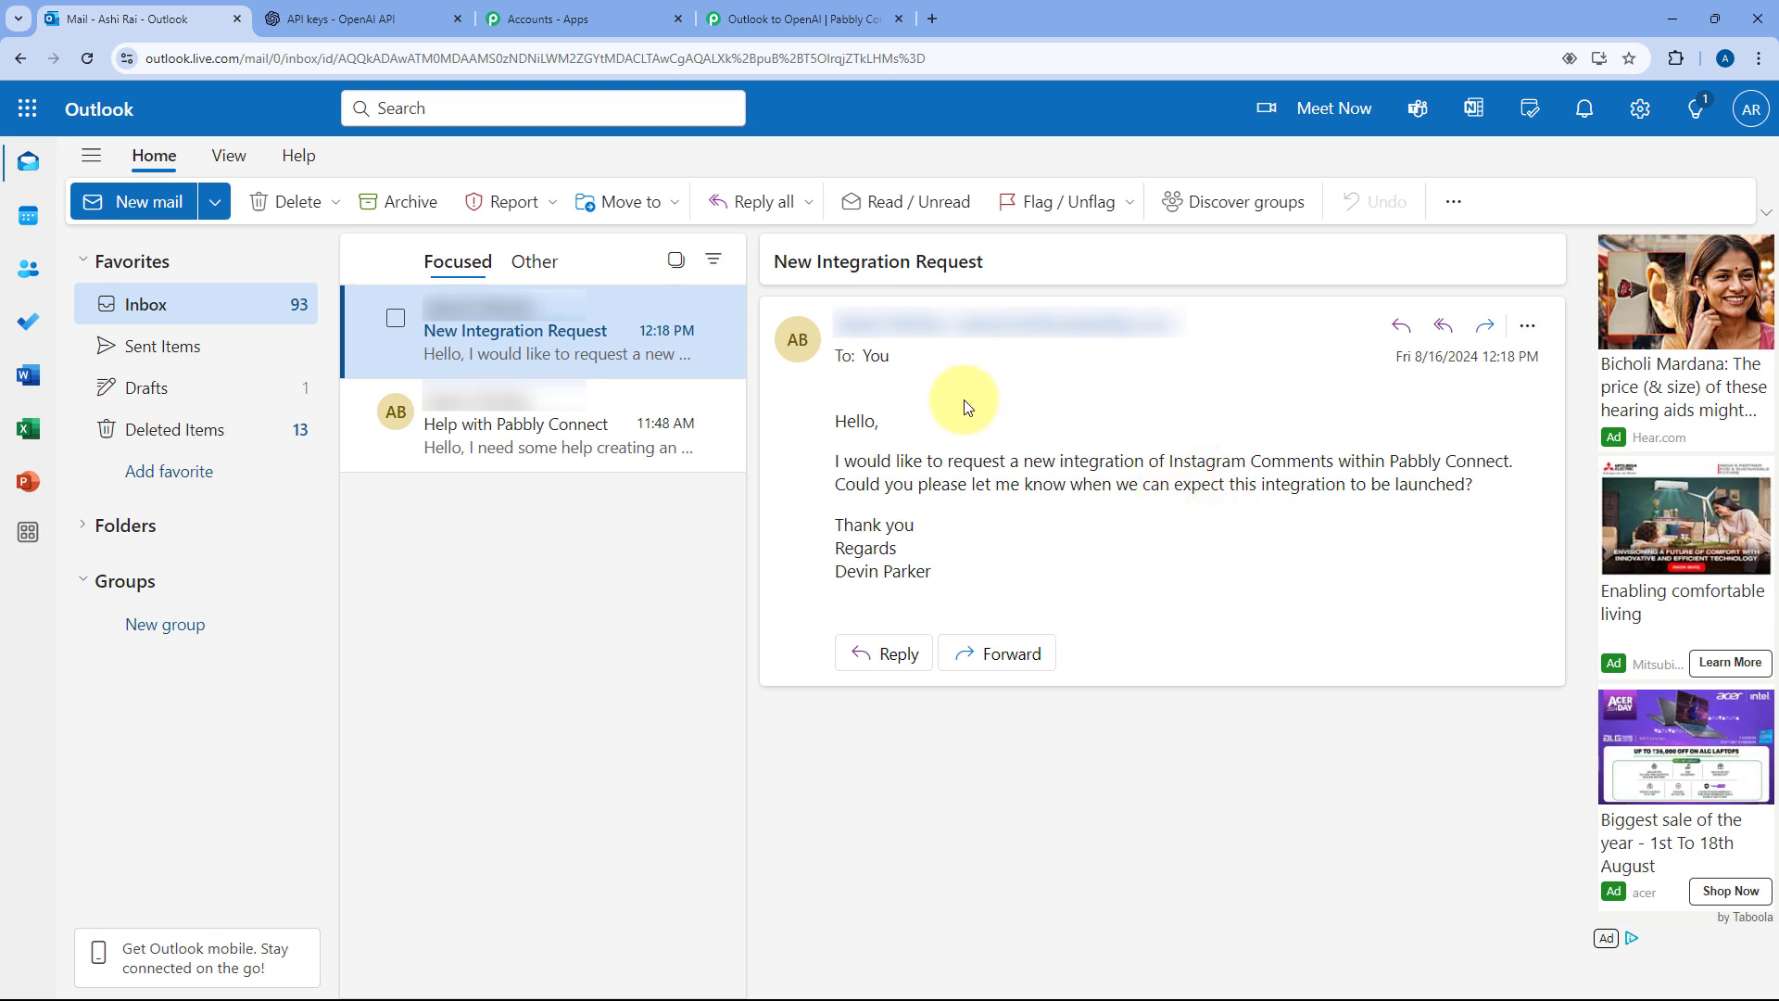
{"action": "left_click", "coordinate": [824, 11]}
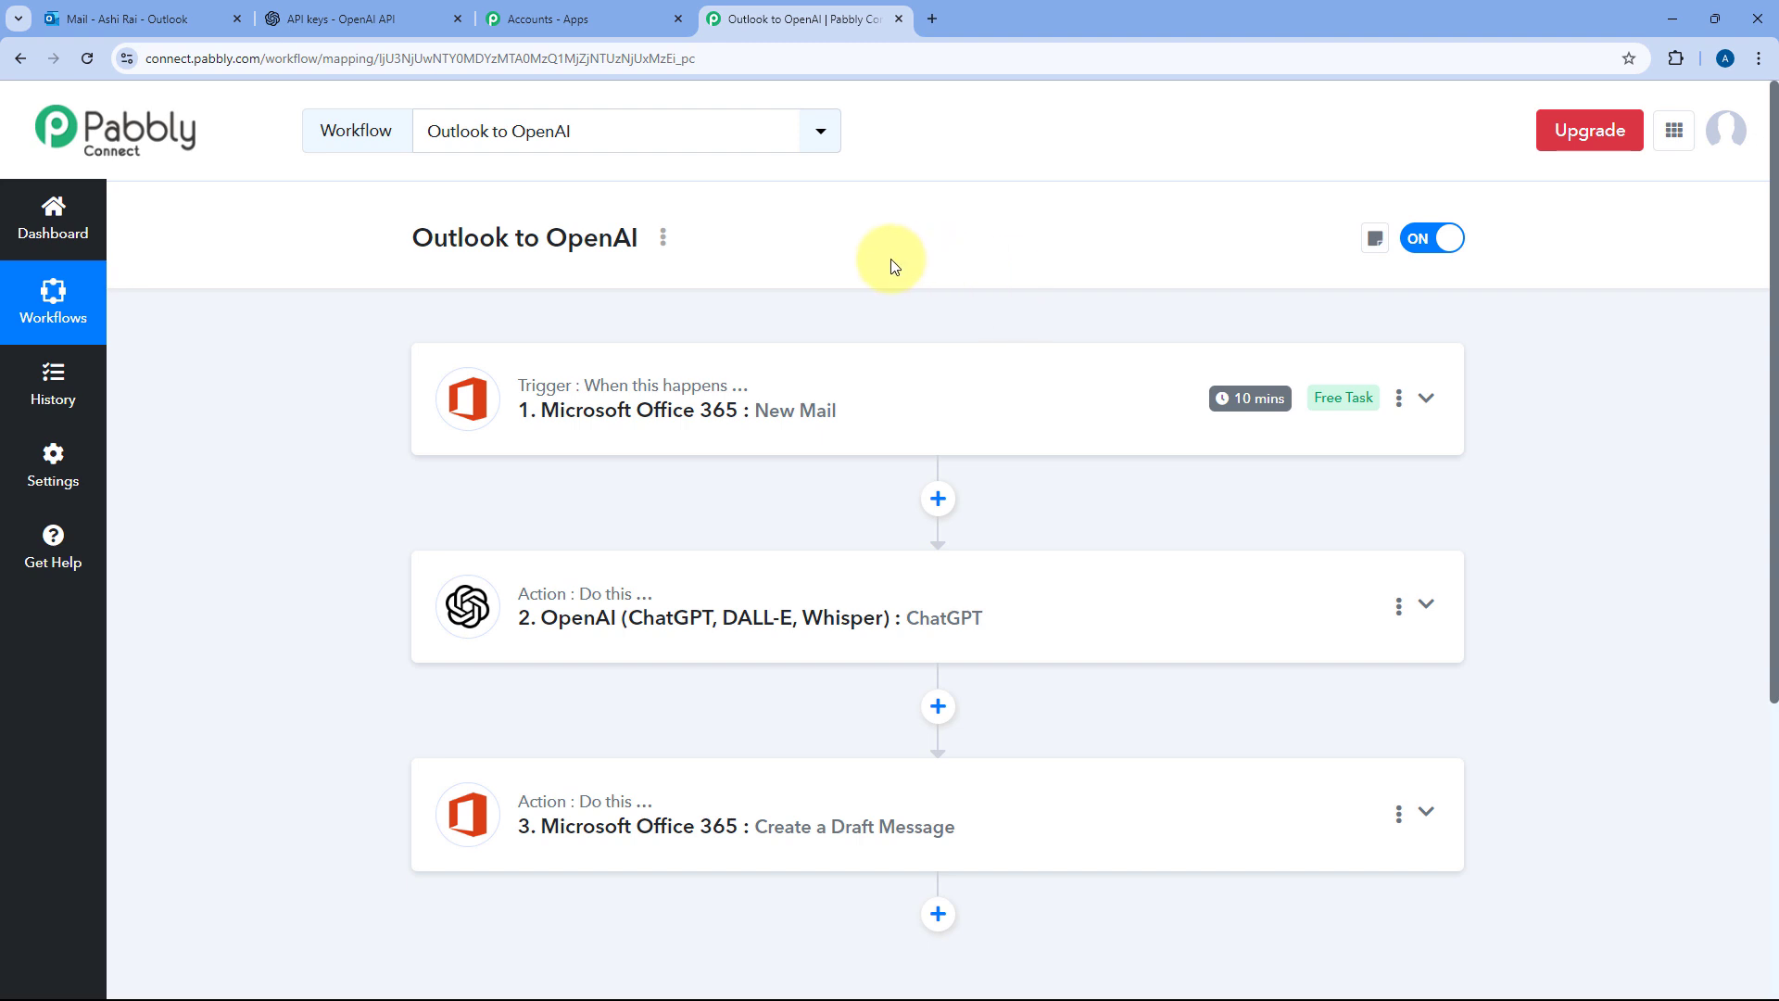
Switch to Outlook, read the newest reply in Drafts about the Instagram Comments integration, and return to the Pabbly Connect workflow
{"action": "mouse_move", "coordinate": [1225, 412]}
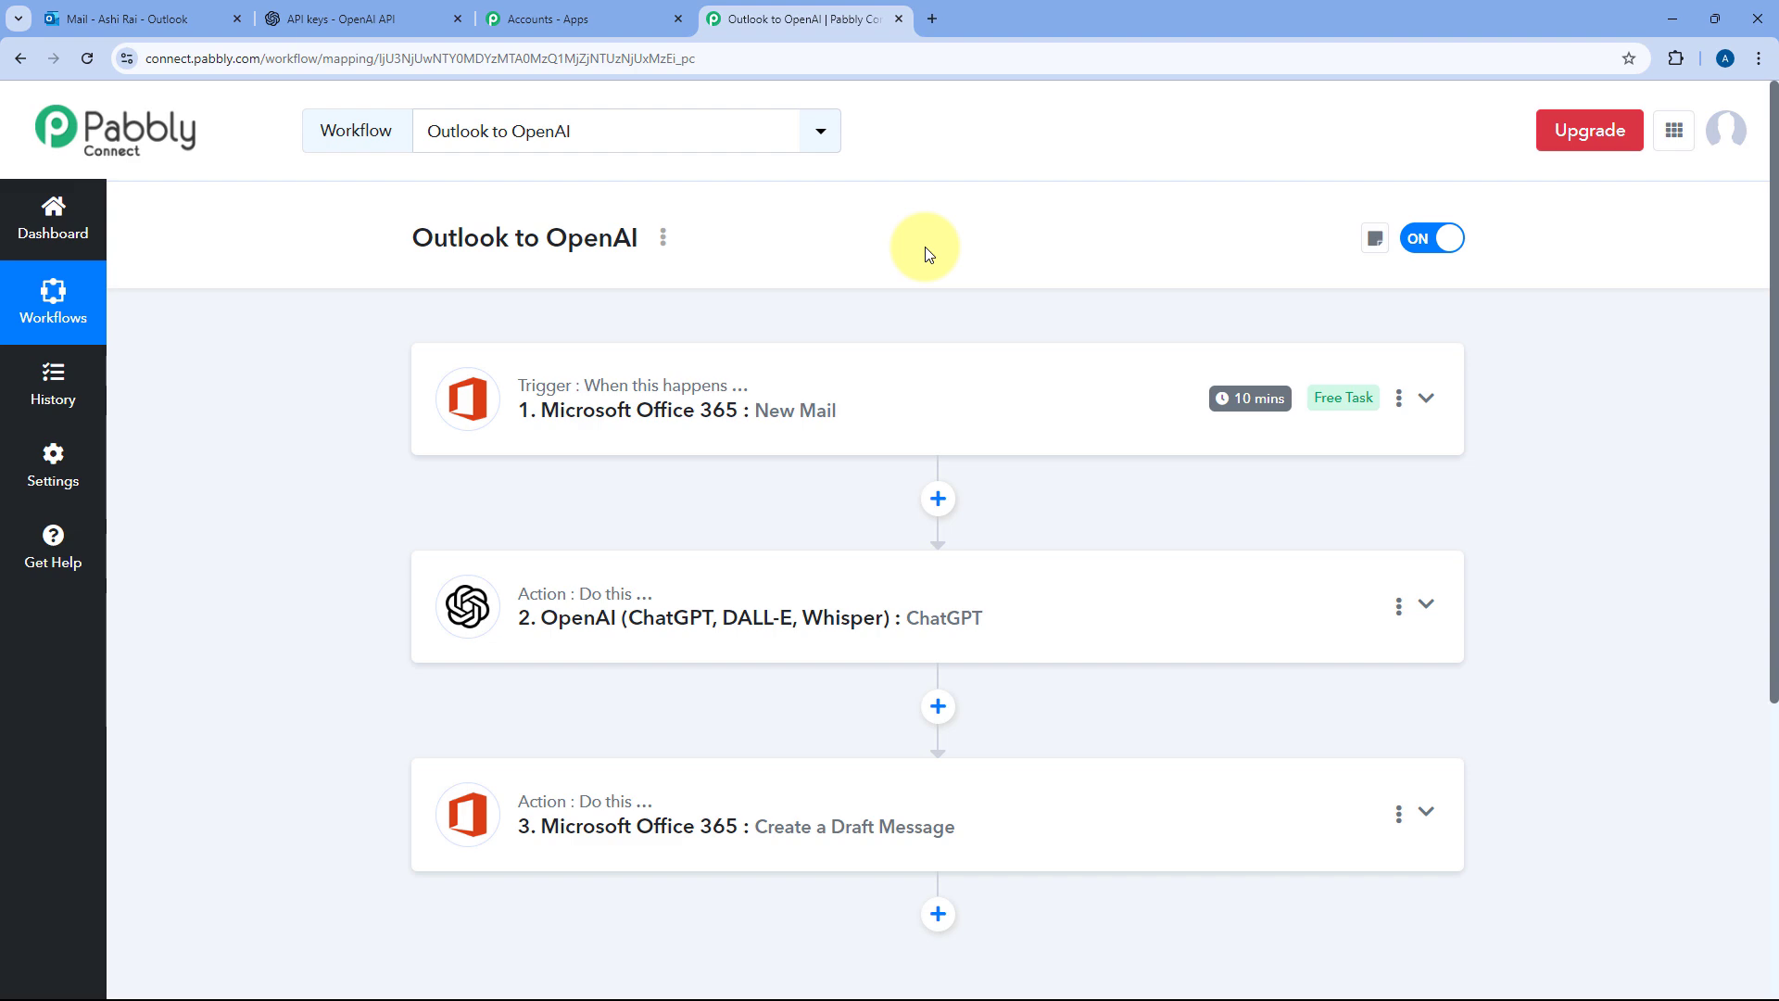
{"action": "left_click", "coordinate": [194, 19]}
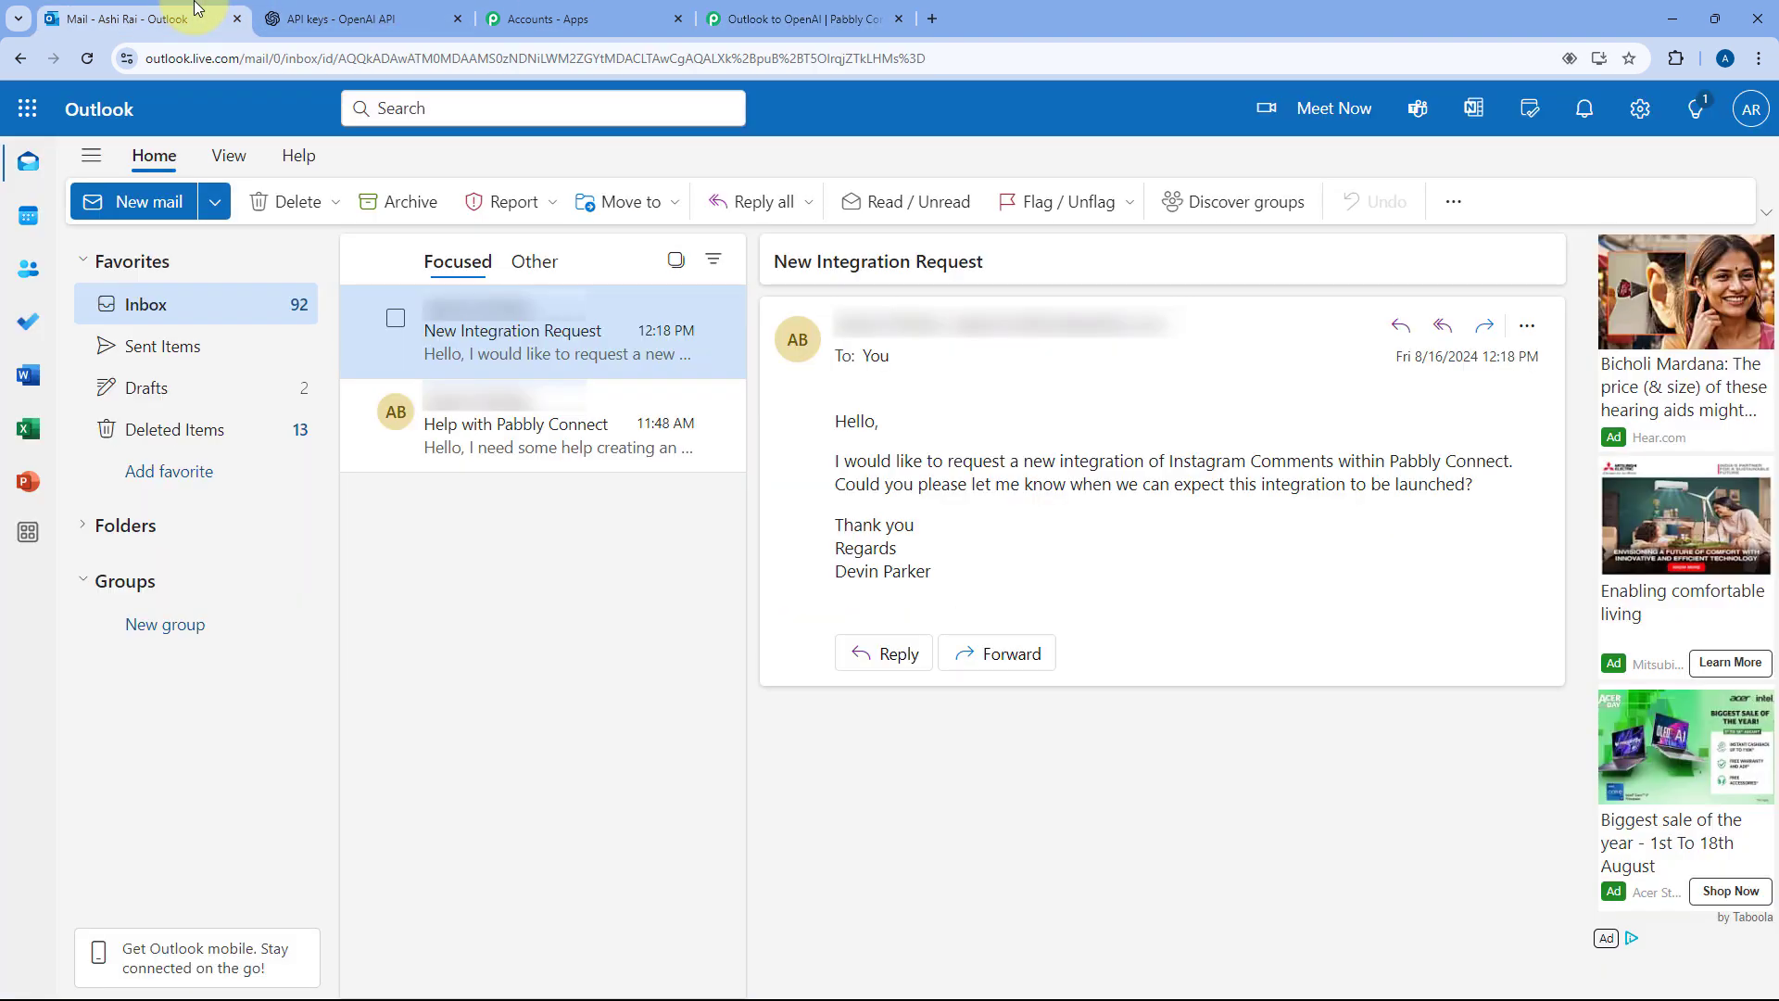
{"action": "left_click", "coordinate": [166, 375]}
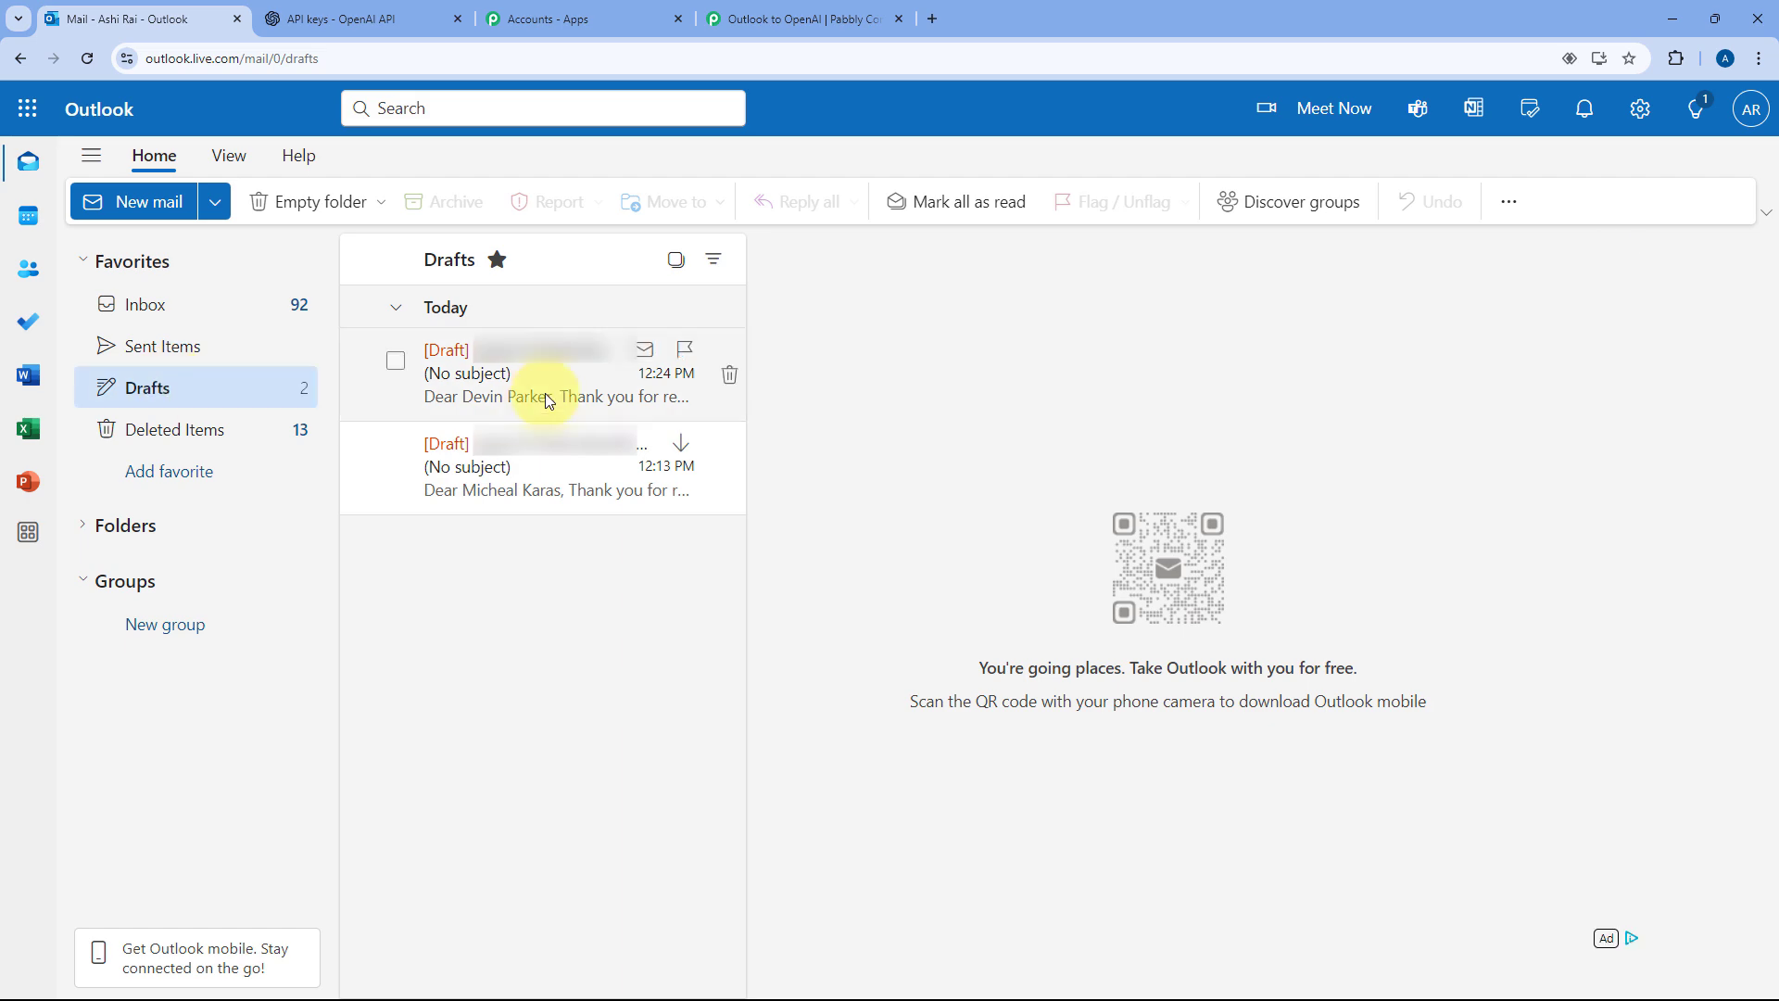
{"action": "left_click", "coordinate": [561, 380]}
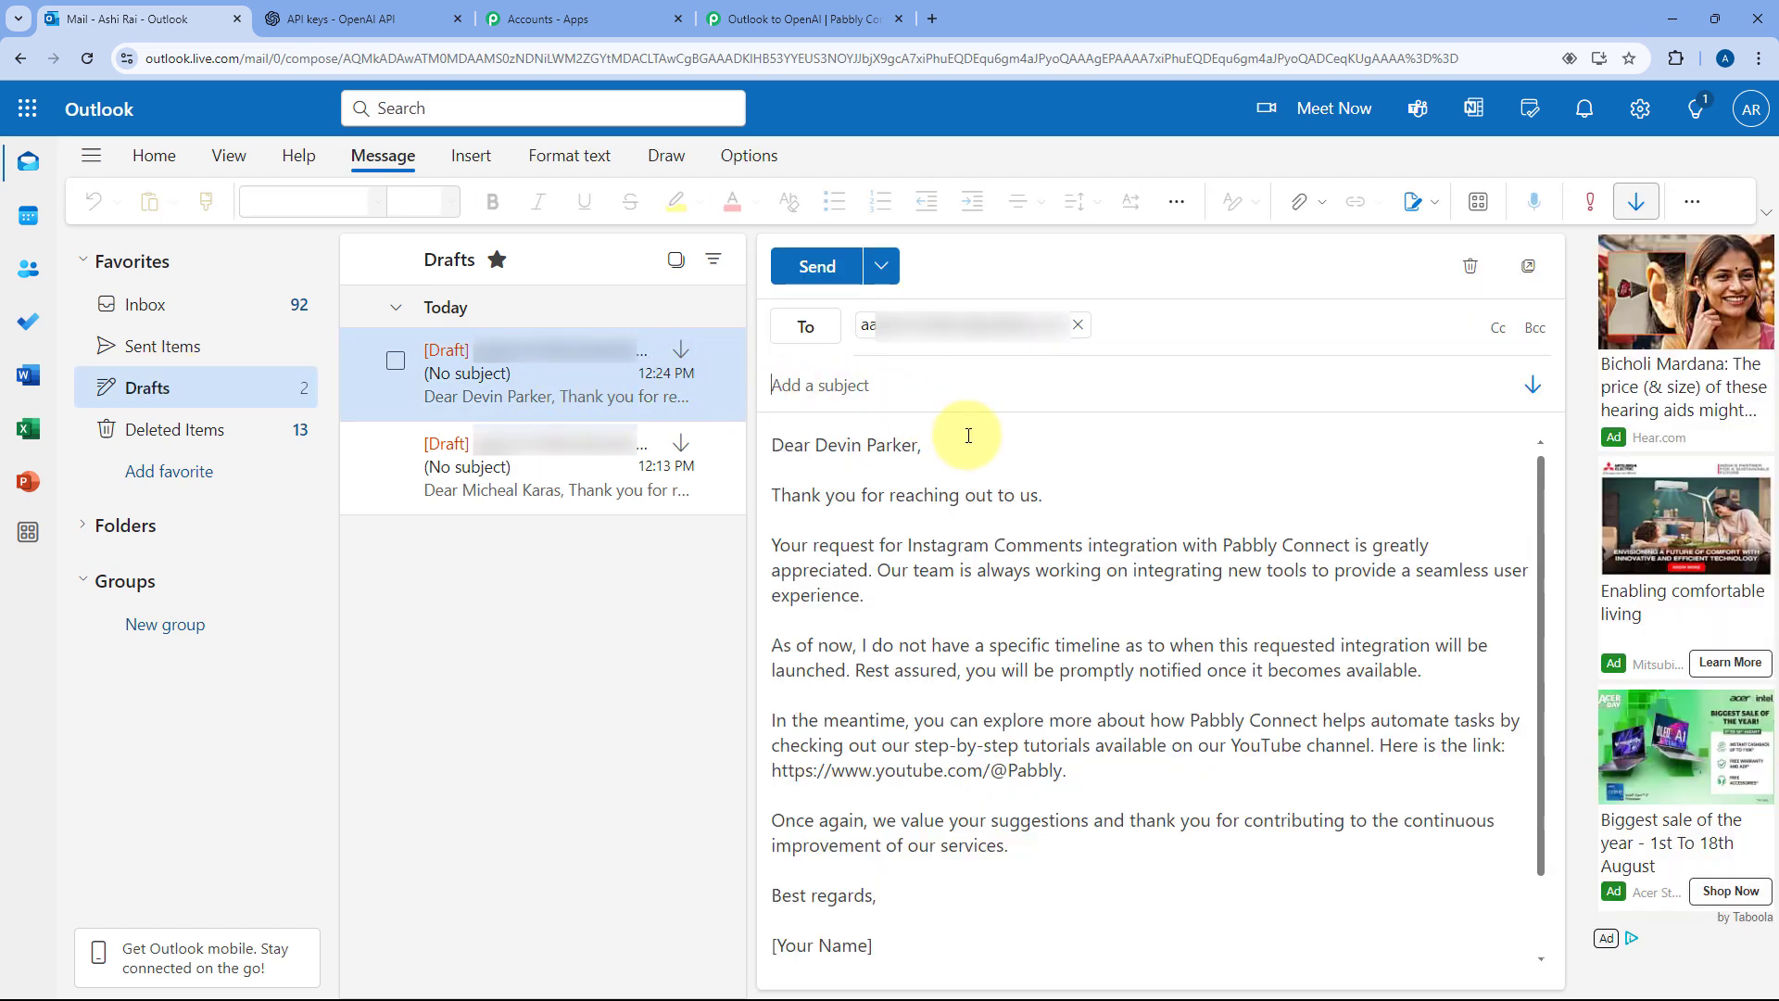
{"action": "left_click_drag", "start_coordinate": [816, 446], "coordinate": [918, 447]}
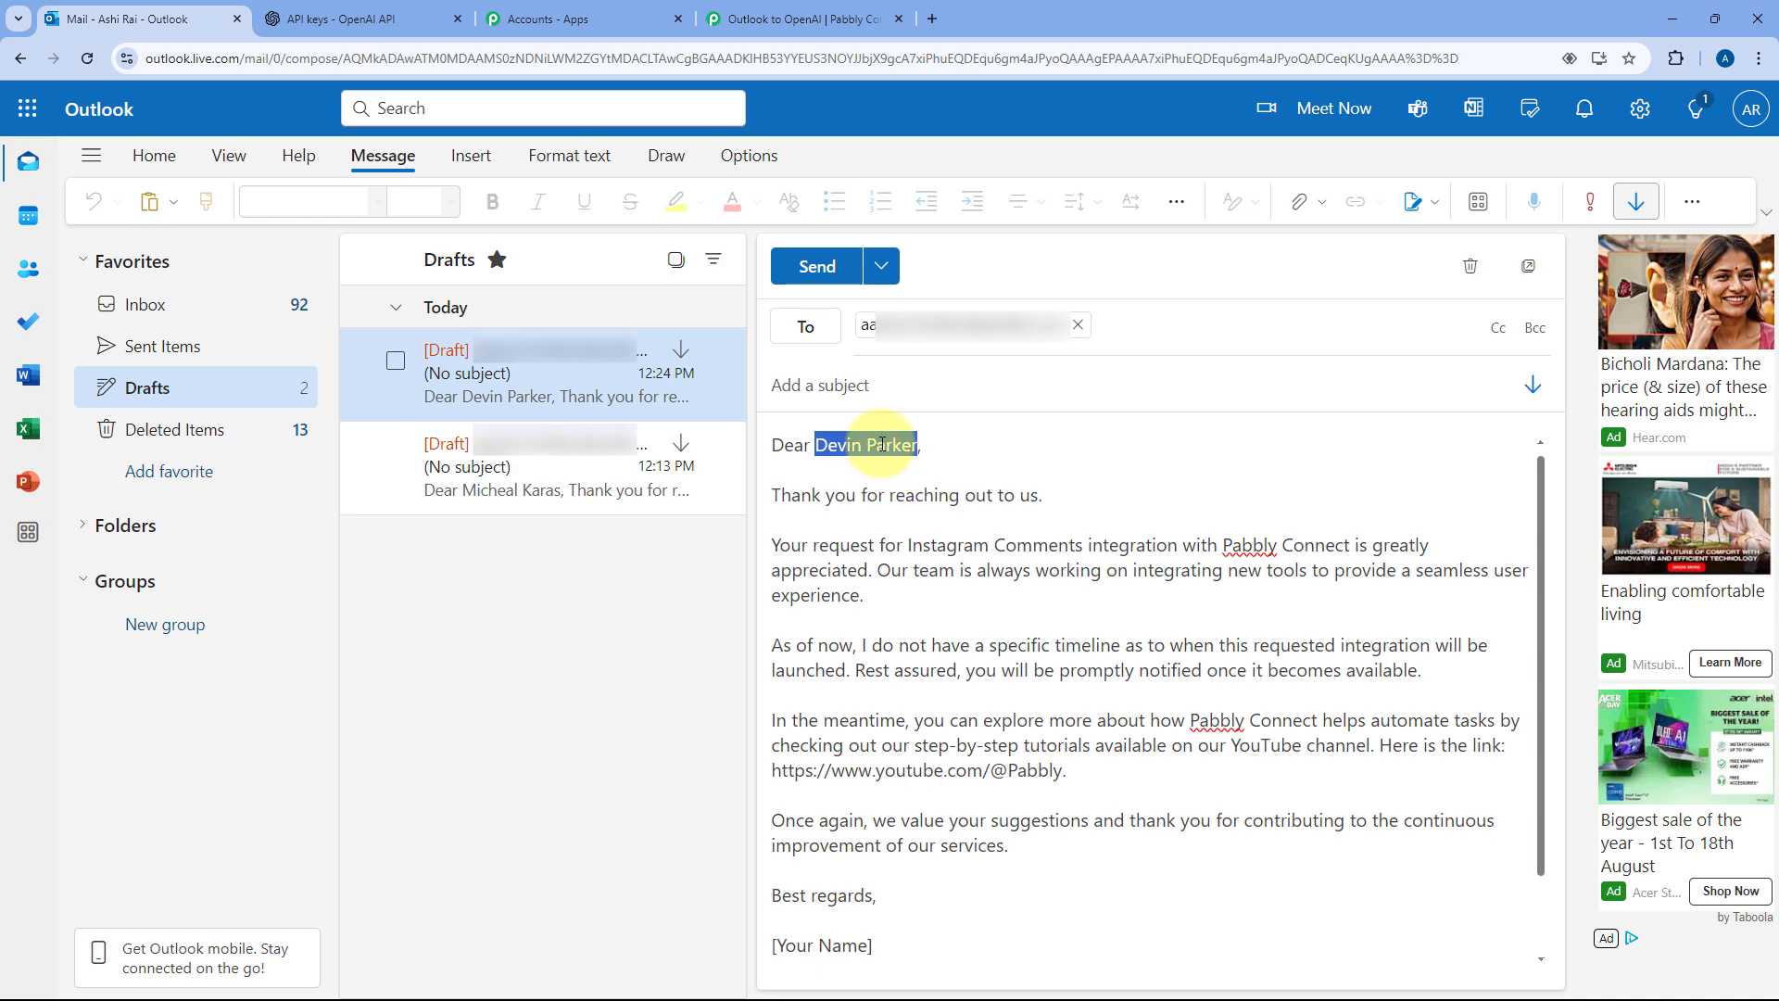
{"action": "left_click", "coordinate": [810, 446]}
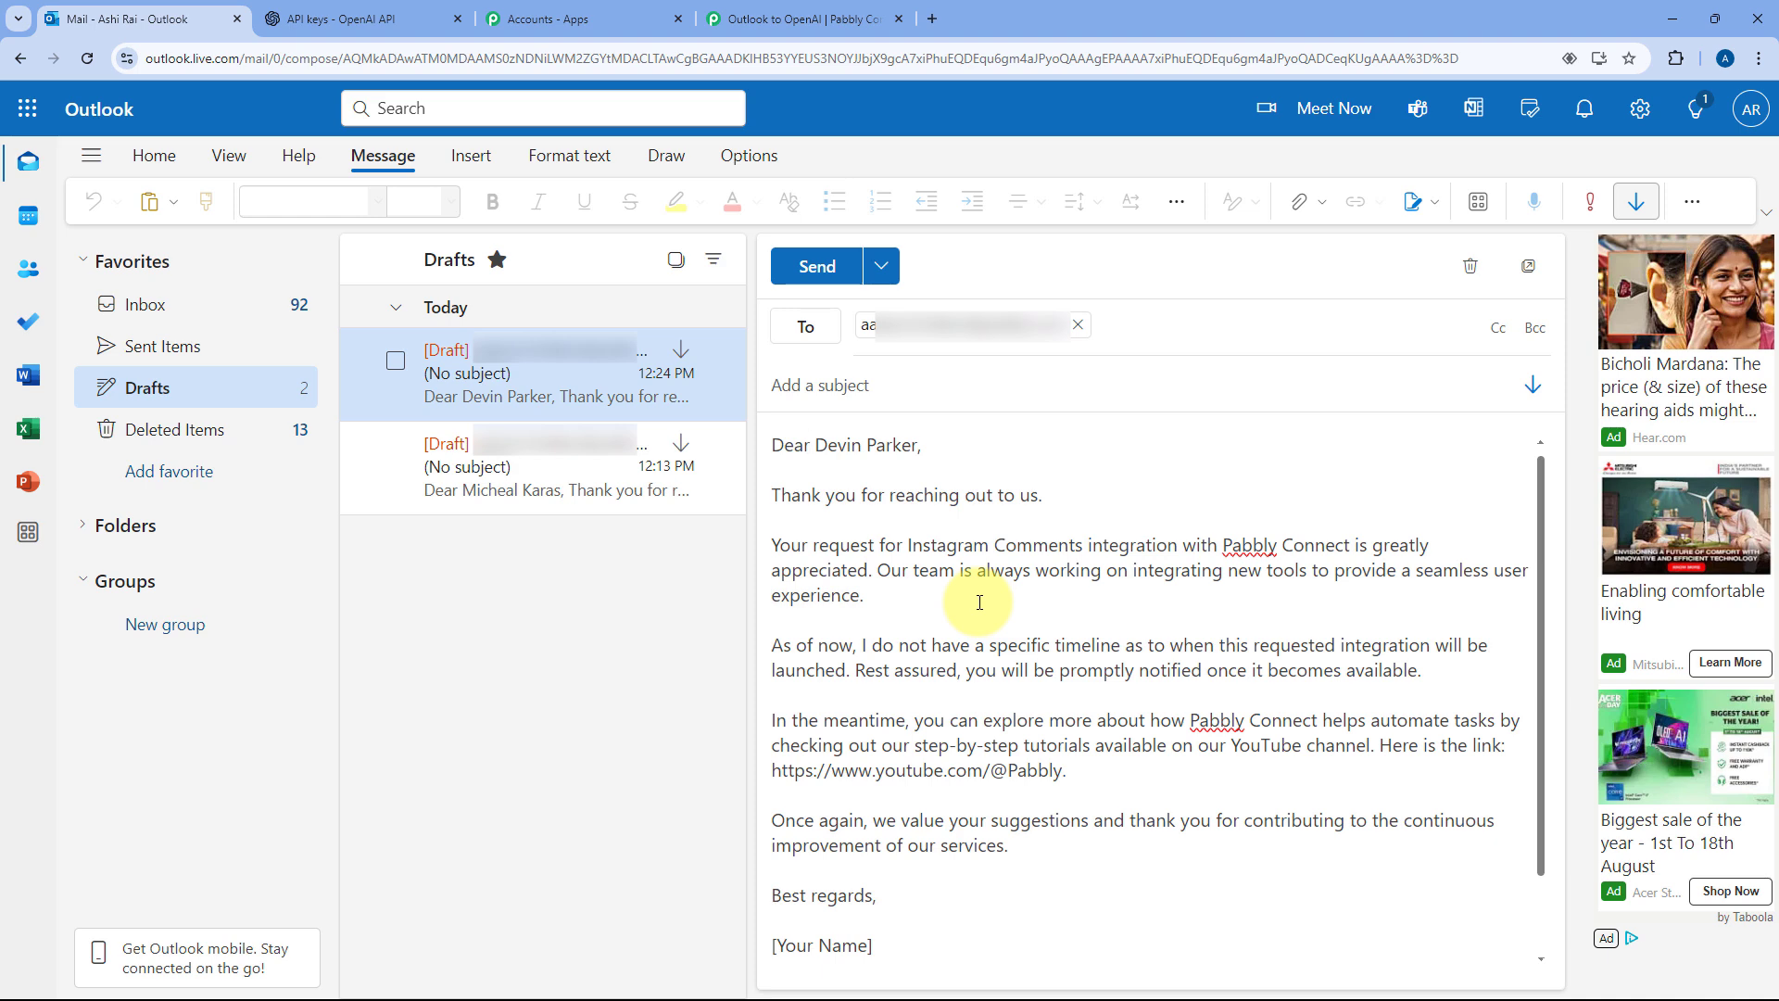
{"action": "left_click", "coordinate": [831, 20]}
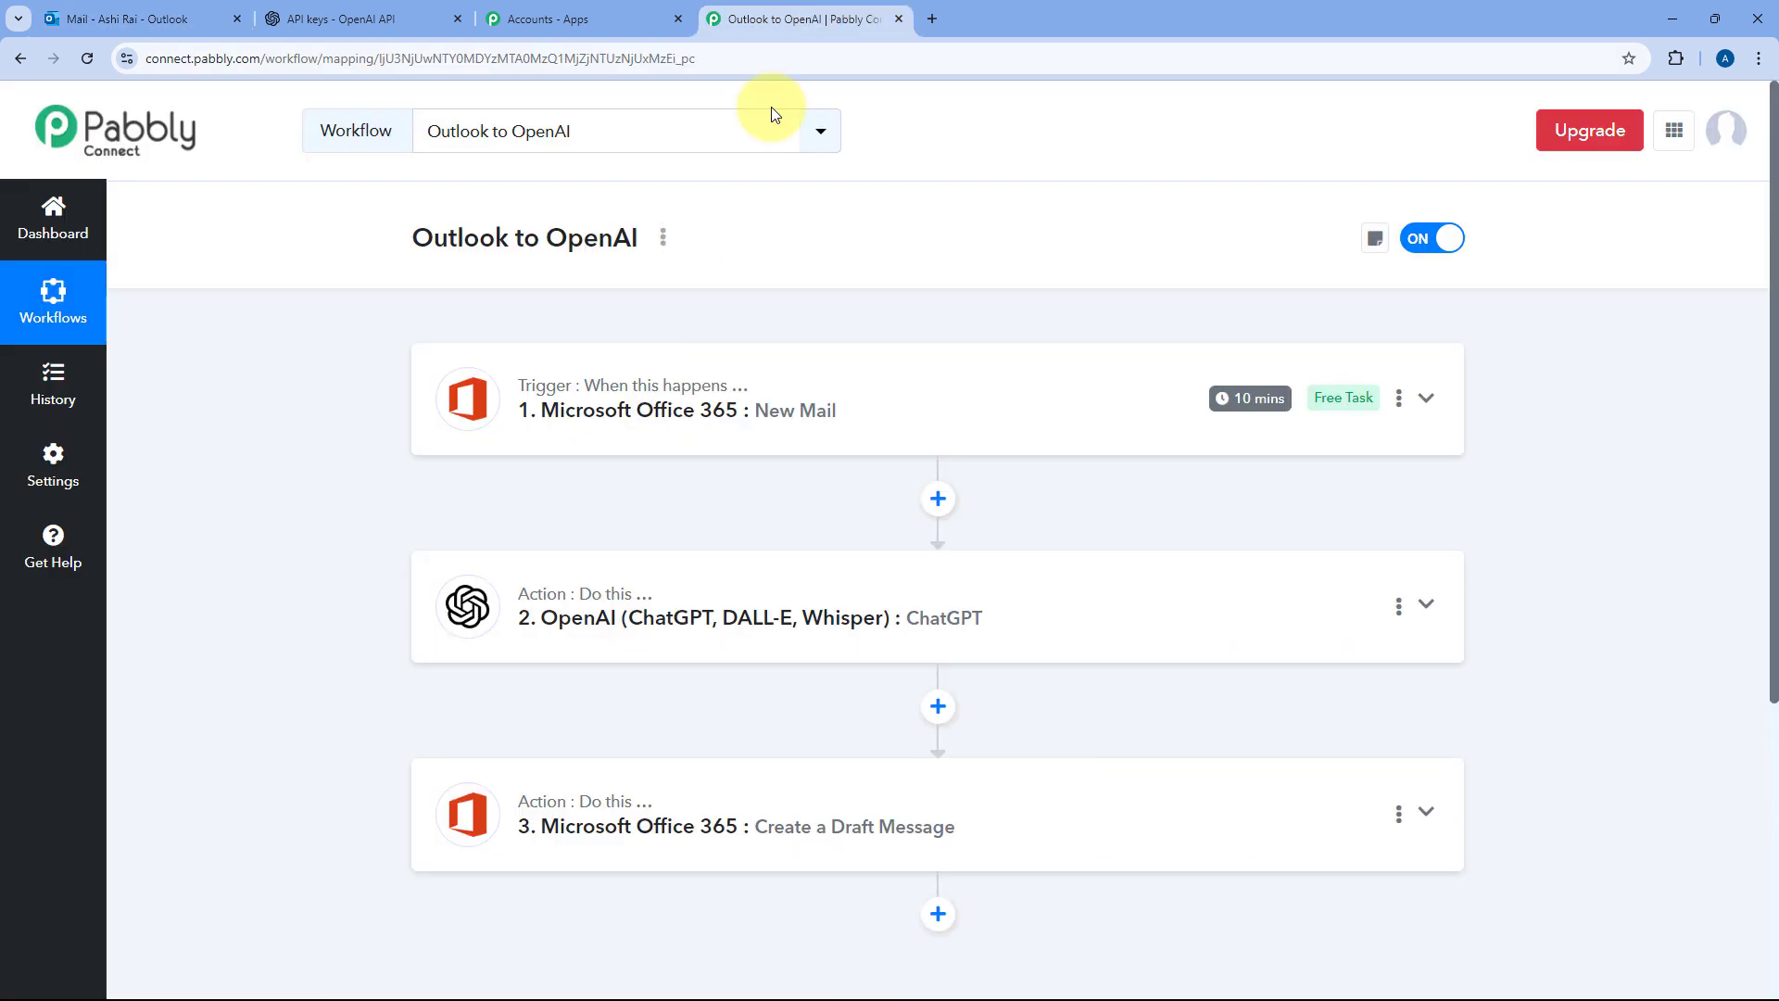